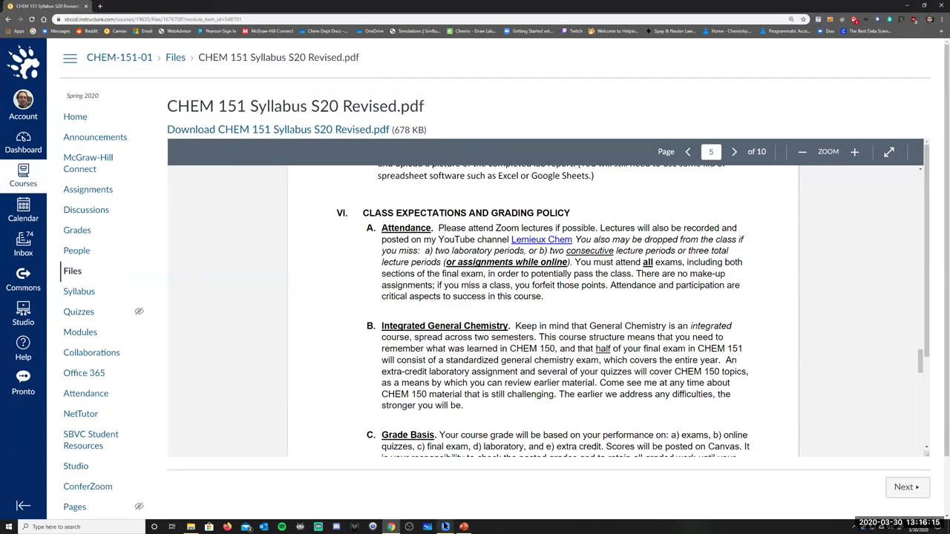
Switch to the open Zoom meeting window
mouse_move(445, 526)
left_click(445, 526)
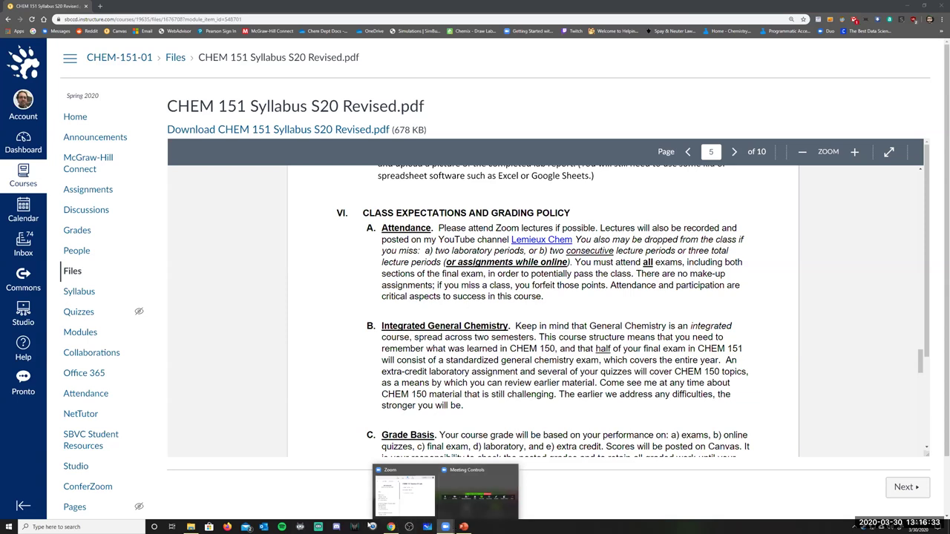
mouse_move(446, 527)
left_click(420, 502)
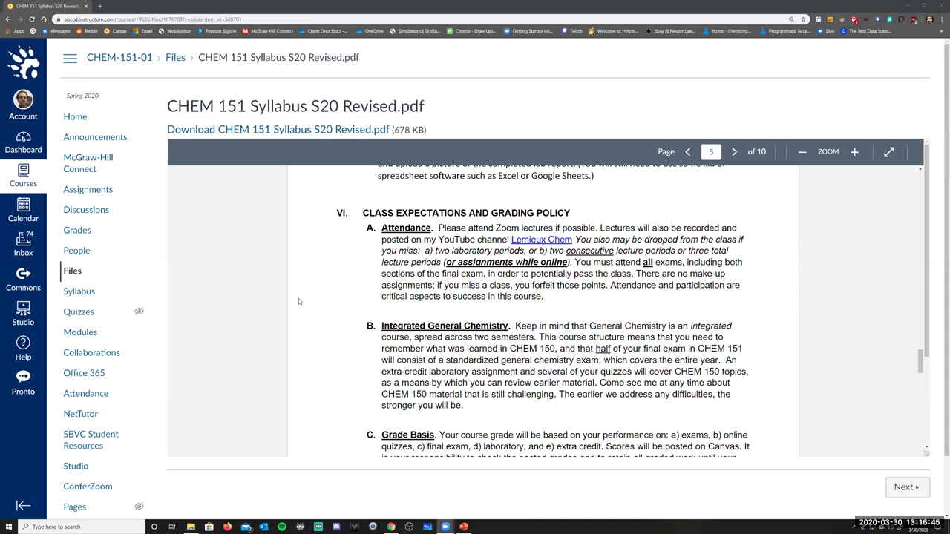
Review the Technology Requirements and Class Expectations and Grading Policy sections on page 5 of the syllabus
scroll(579, 293, "up", 3)
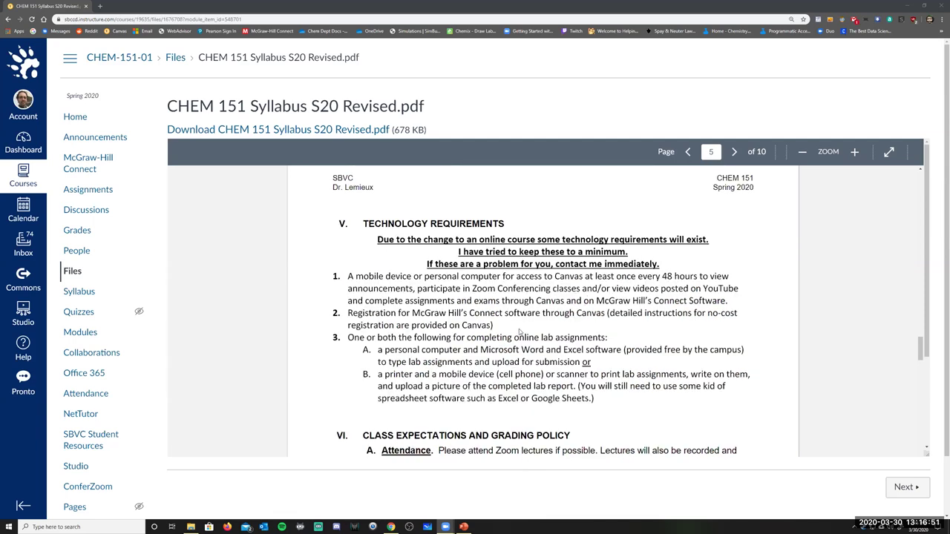
scroll(516, 334, "down", 3)
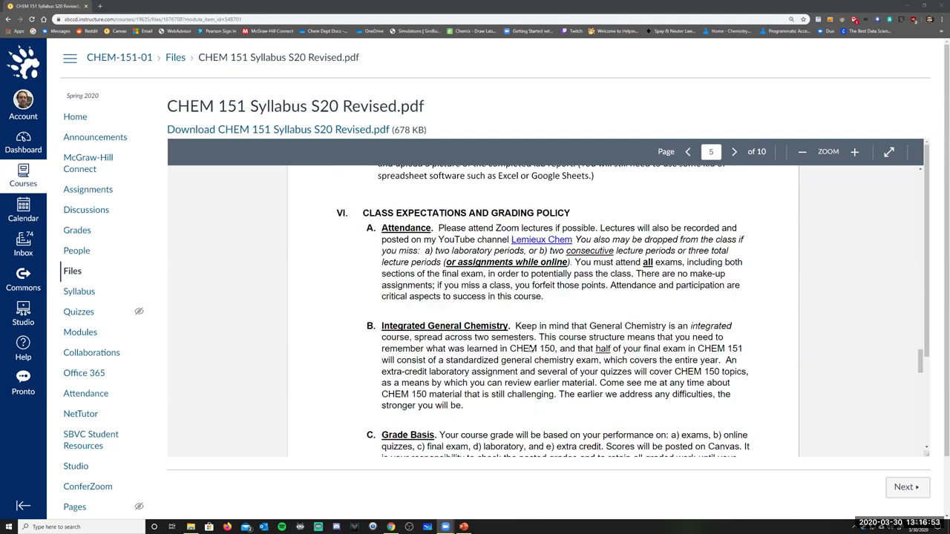
scroll(530, 349, "up", 2)
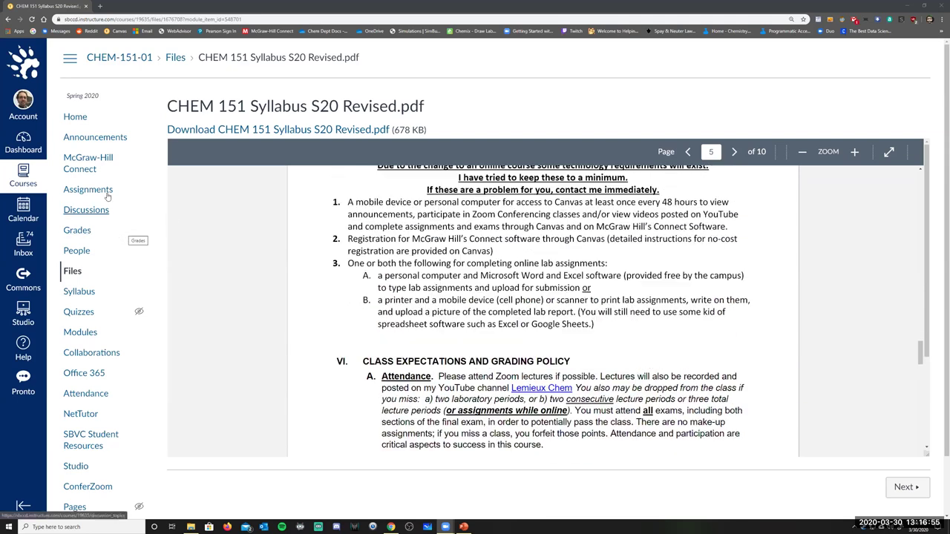
Return to the course home page and open the course's ConferZoom event calendar
left_click(77, 119)
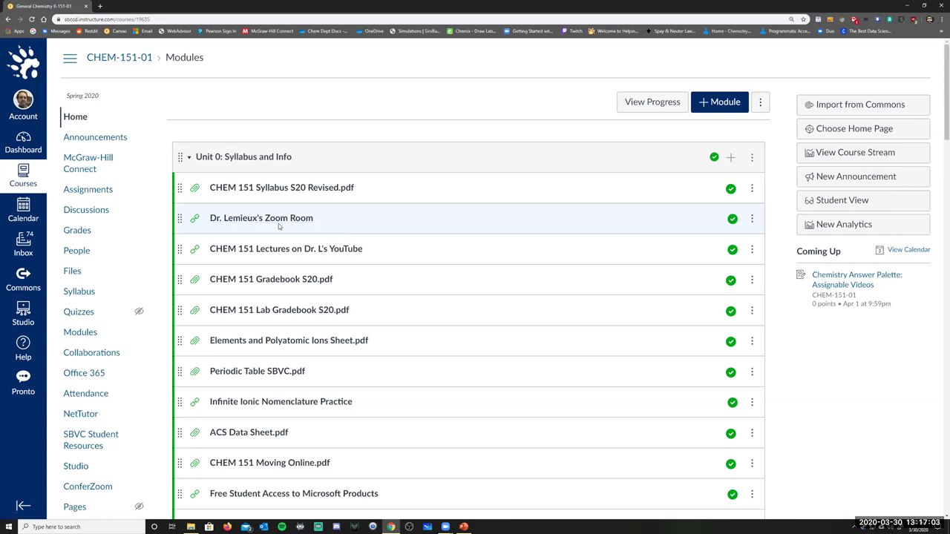
scroll(111, 346, "down", 3)
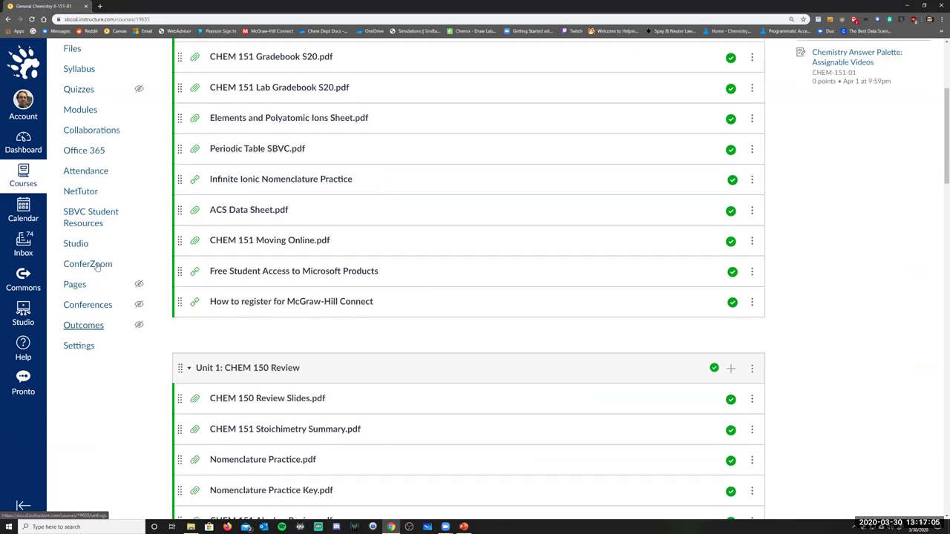
left_click(96, 266)
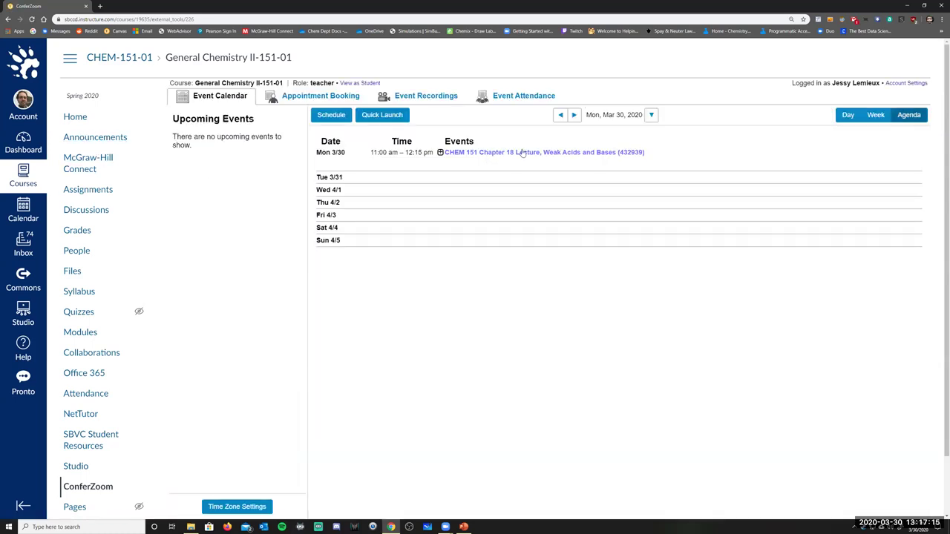
View the full details of the CHEM 151 Chapter 18 Lecture, Weak Acids and Bases event, and close the details page
left_click(440, 152)
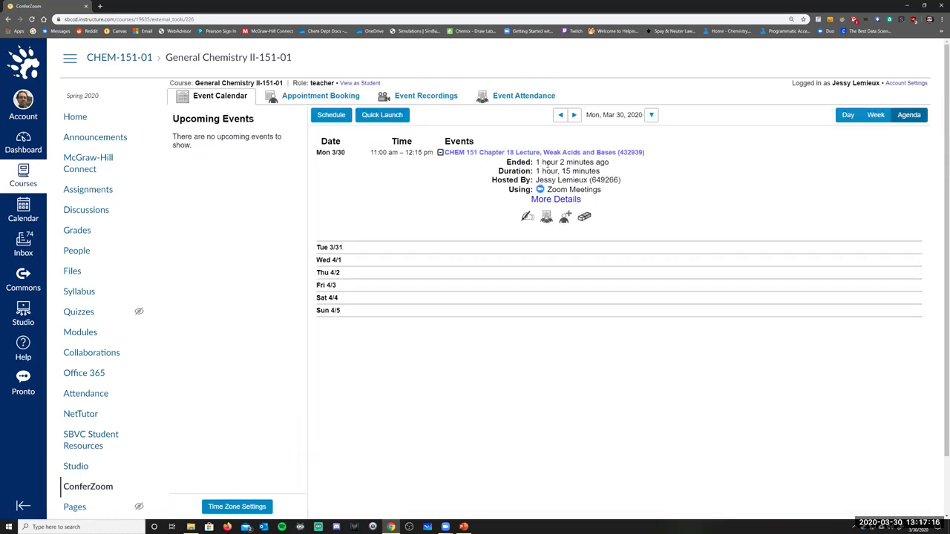
left_click(568, 200)
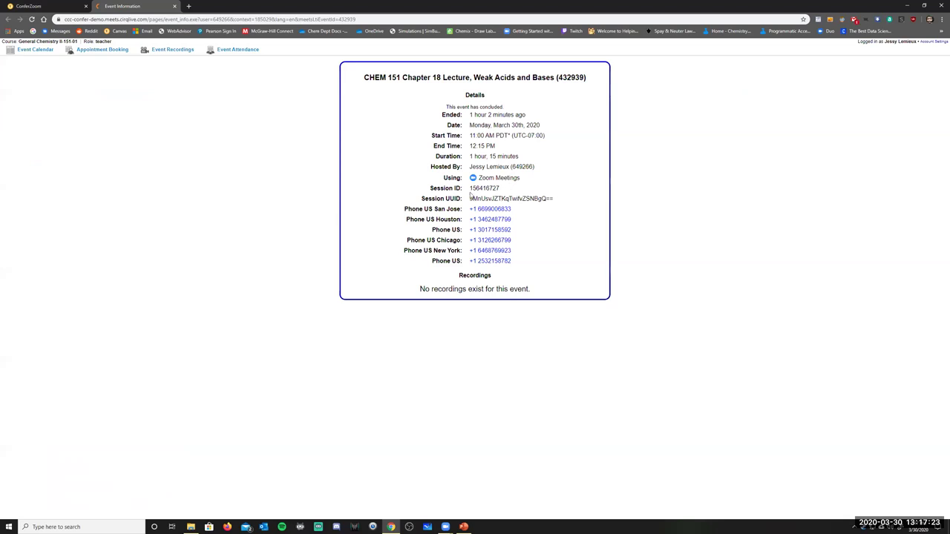
left_click(174, 7)
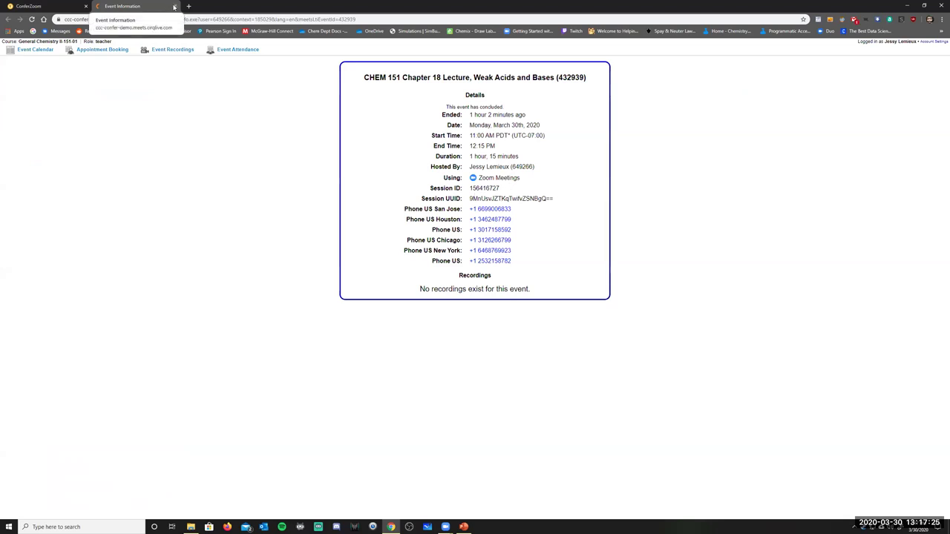
Open the CHEM 151 YouTube lectures link in Unit 0 of the course home page and launch the channel's playlists
left_click(74, 118)
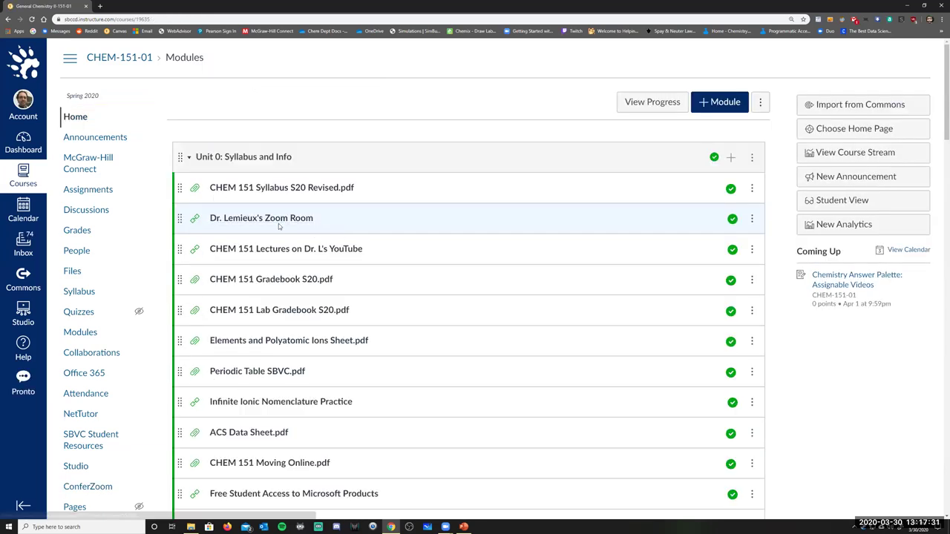
left_click(309, 251)
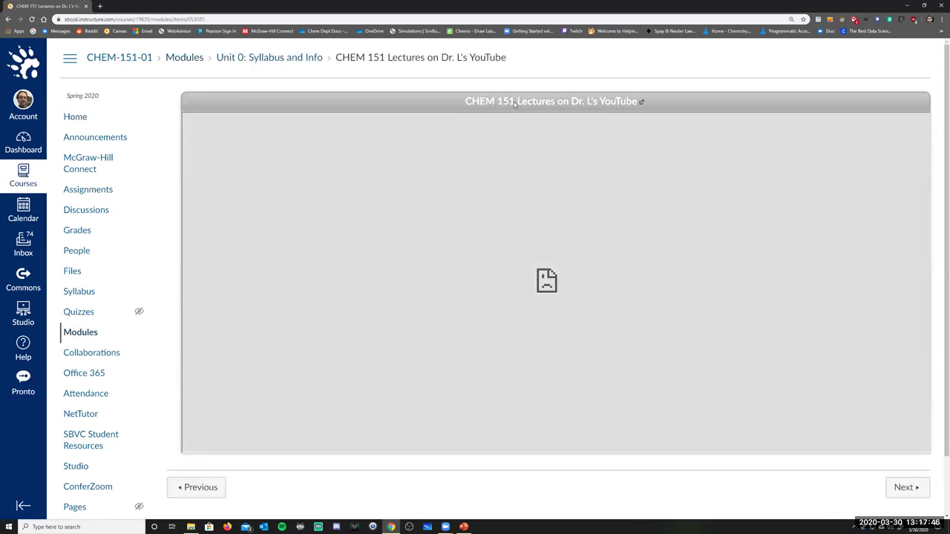
left_click(513, 103)
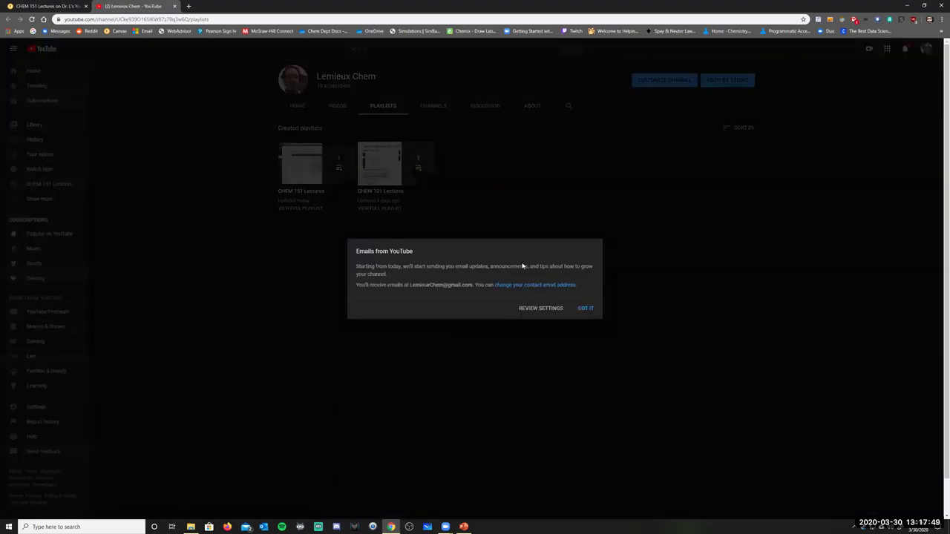
Accept the YouTube e-mail notice and play the CHEM 151 Lectures playlist
left_click(586, 308)
mouse_move(308, 174)
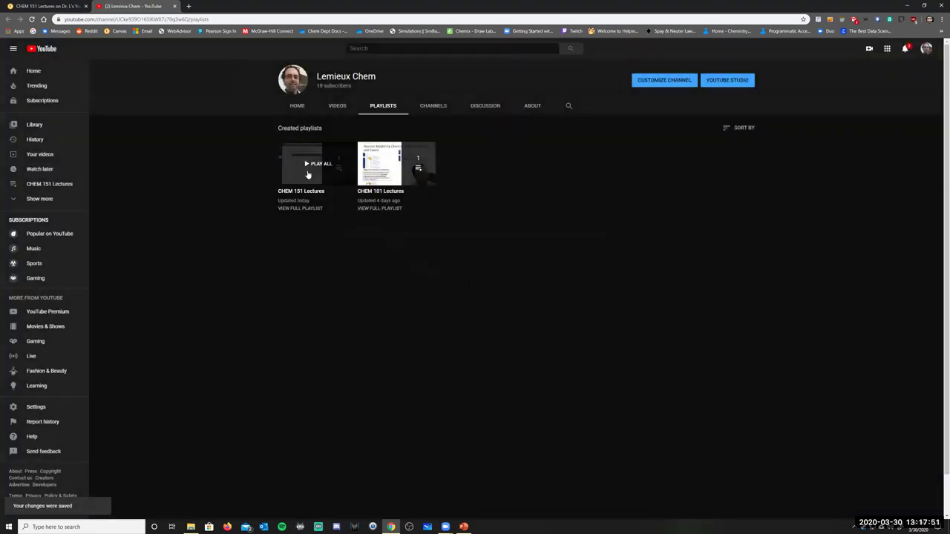
left_click(307, 176)
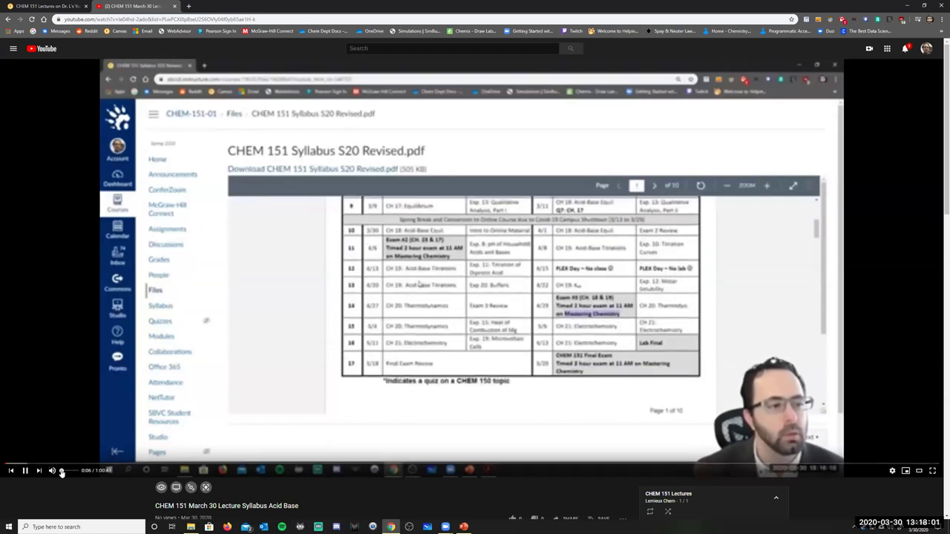
Skip ahead in the March 30 lecture video to the Brønsted–Lowry theory slide, watch briefly, and close the video
left_click(146, 464)
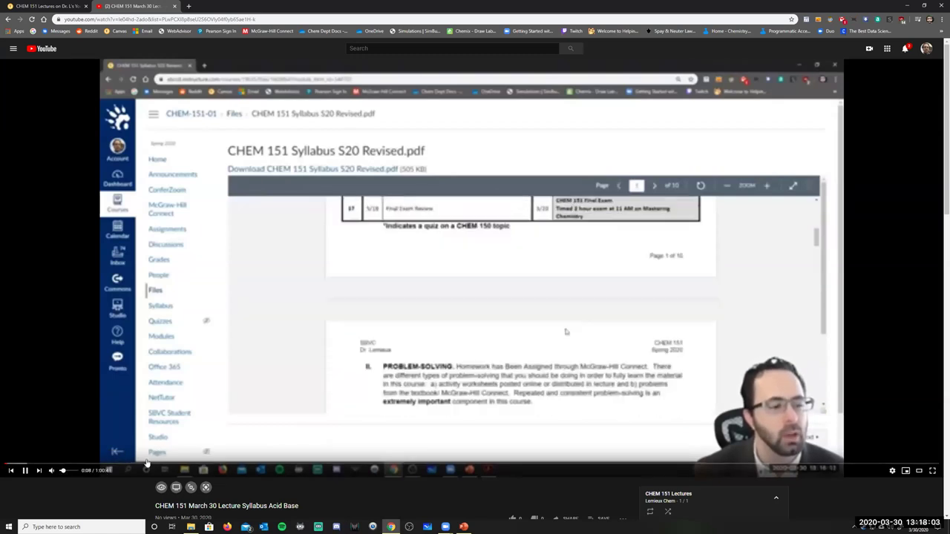
left_click(726, 463)
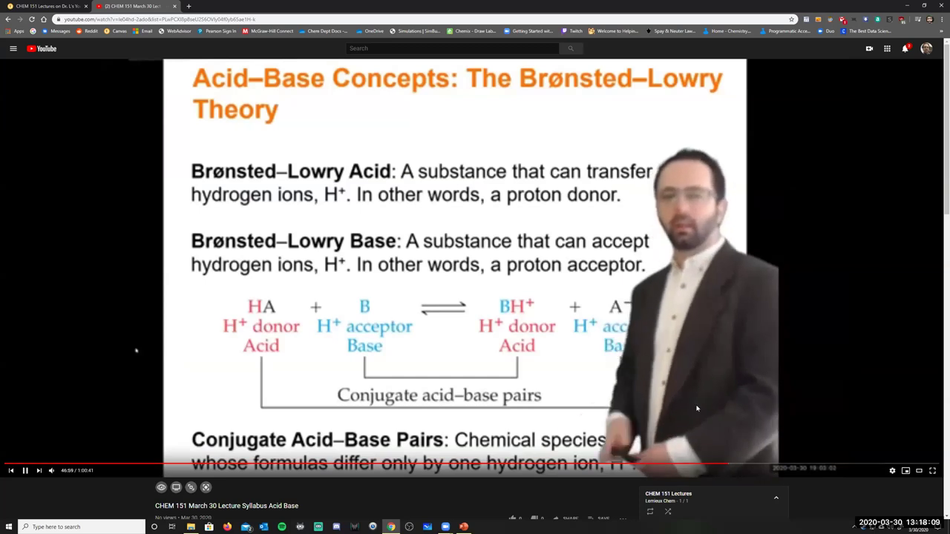
left_click(711, 464)
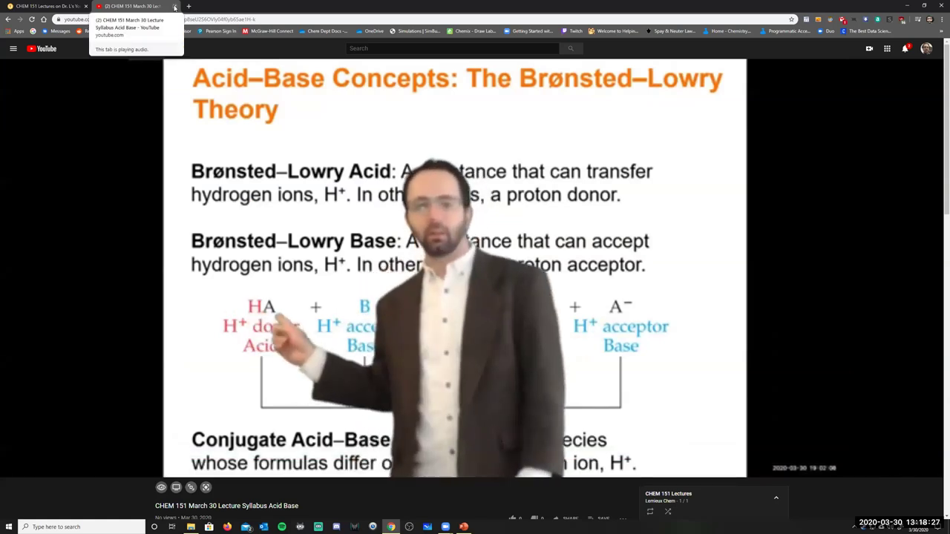
left_click(175, 5)
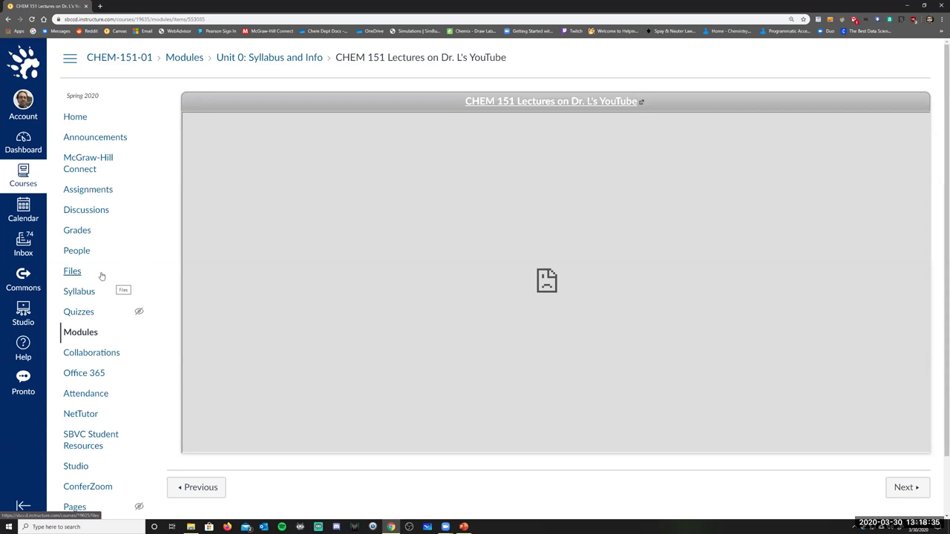
Look through the Unit 0 resources on the course home page and open How to register for McGraw-Hill Connect
left_click(77, 117)
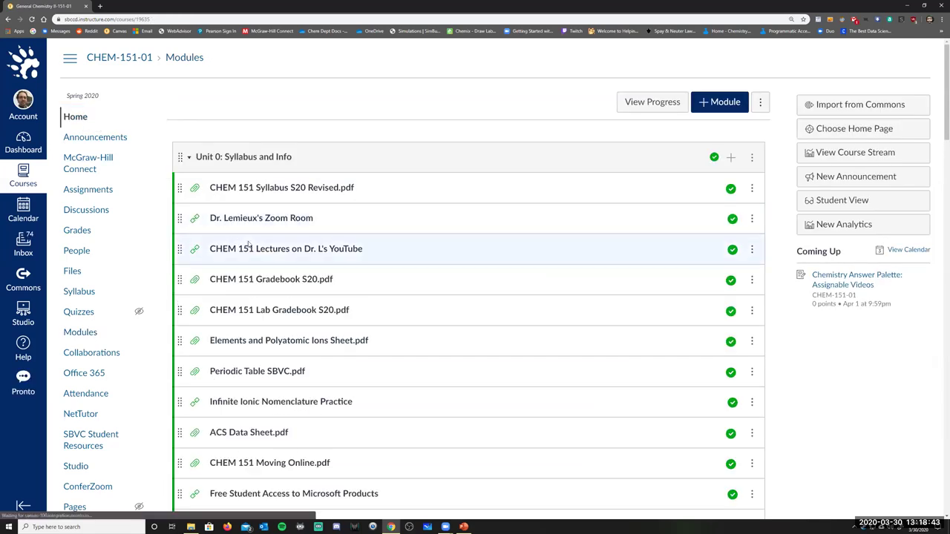
scroll(248, 245, "down", 2)
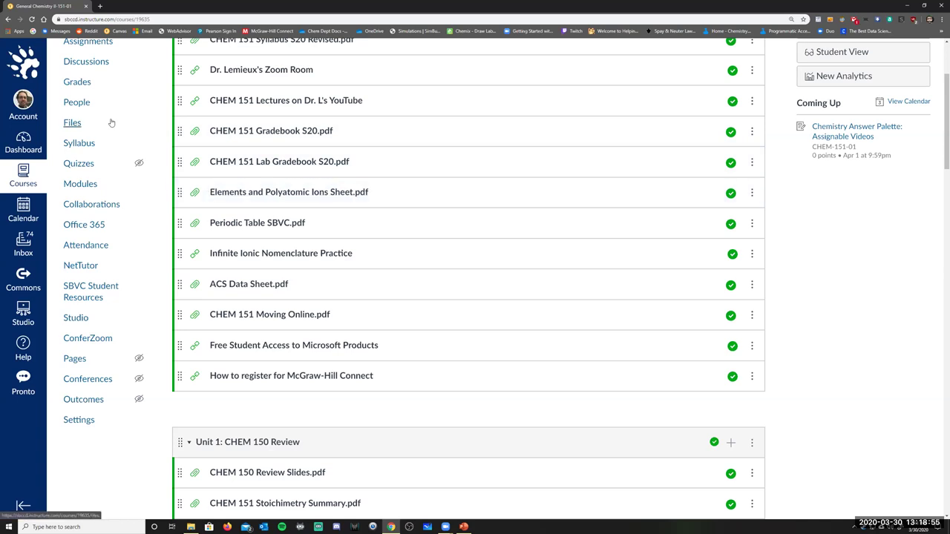
scroll(111, 138, "up", 1)
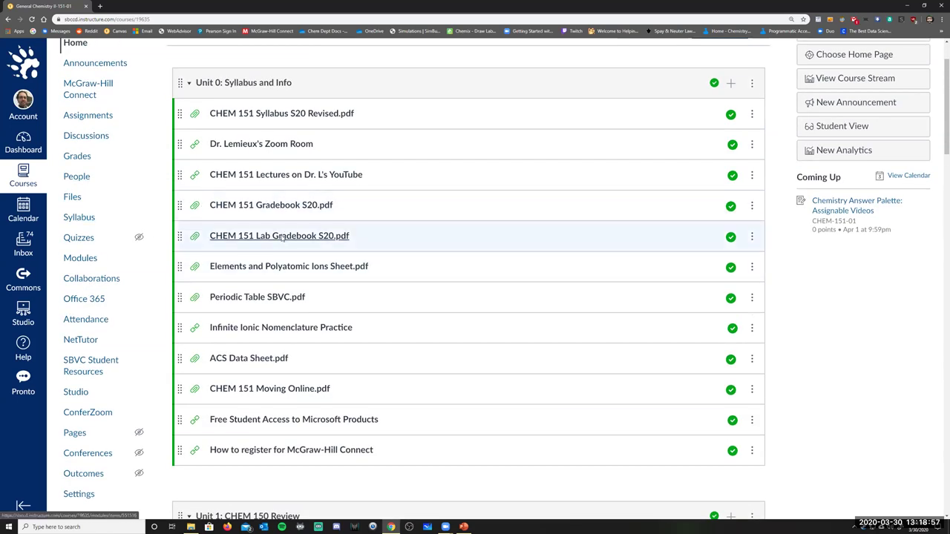
scroll(303, 272, "down", 1)
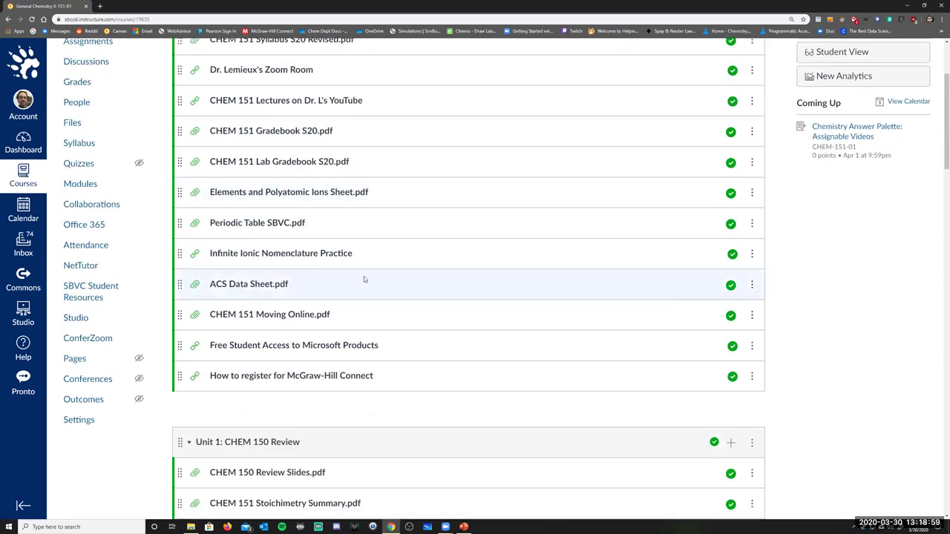
scroll(348, 275, "down", 2)
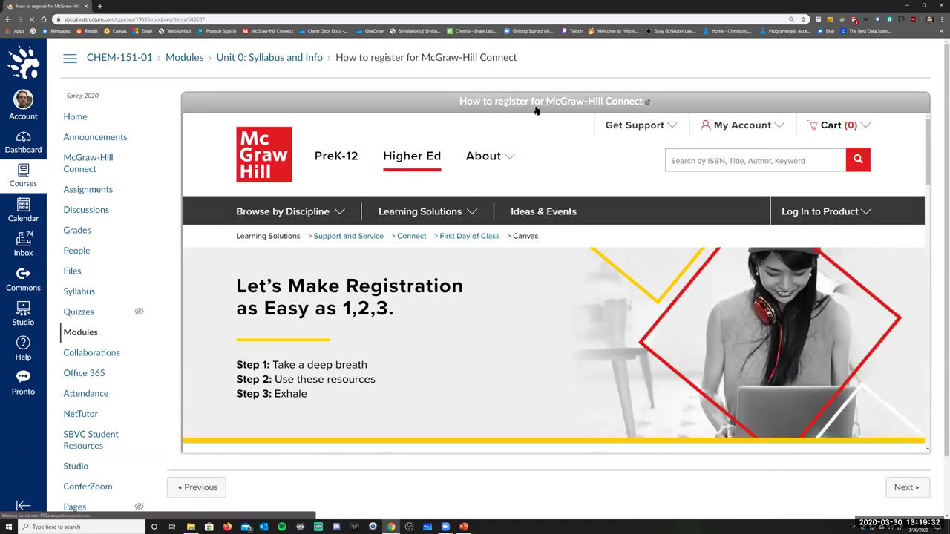
Open the McGraw-Hill registration page separately, look over its student registration resources, and return to the course
left_click(529, 102)
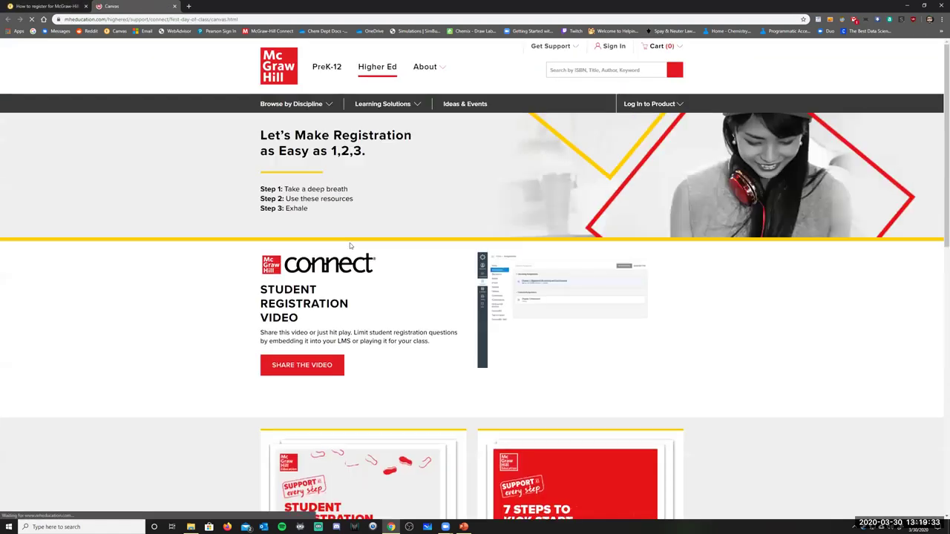
scroll(337, 312, "down", 5)
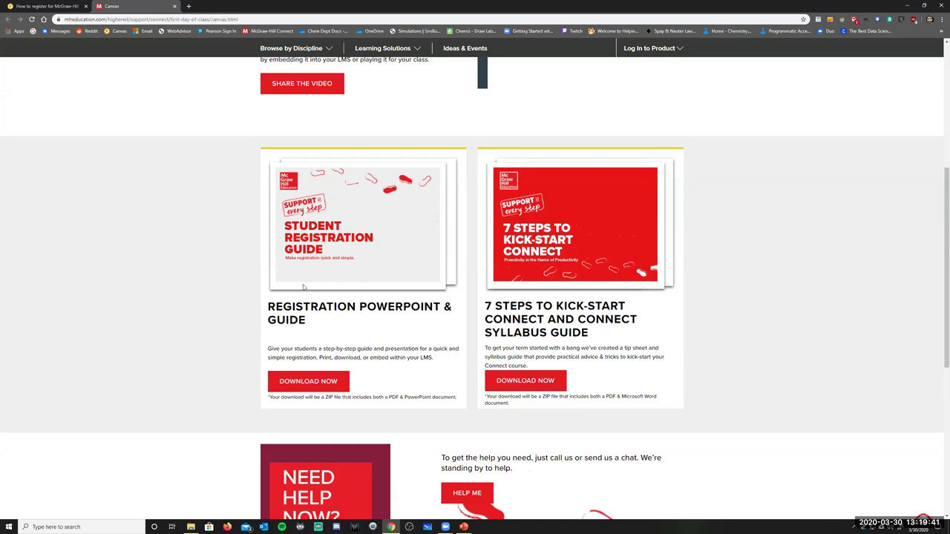
left_click(70, 6)
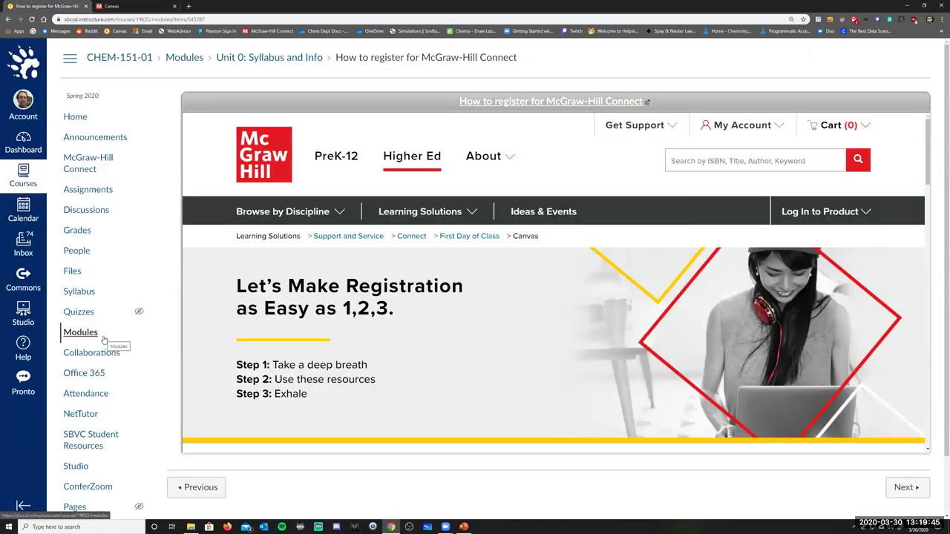
Sign in to McGraw-Hill Connect in a new tab, view the CHEM 151 S20 student roster, and close it
left_click(189, 6)
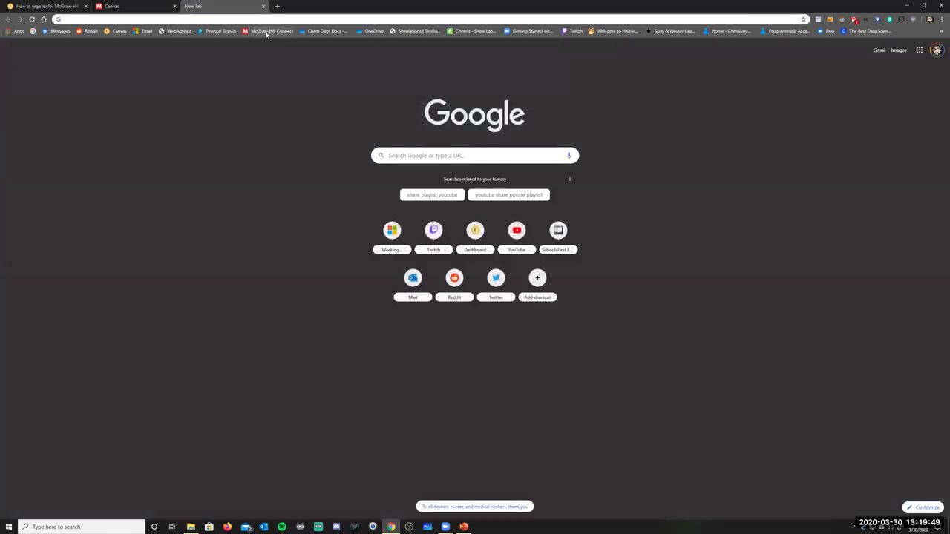
left_click(267, 30)
left_click(452, 253)
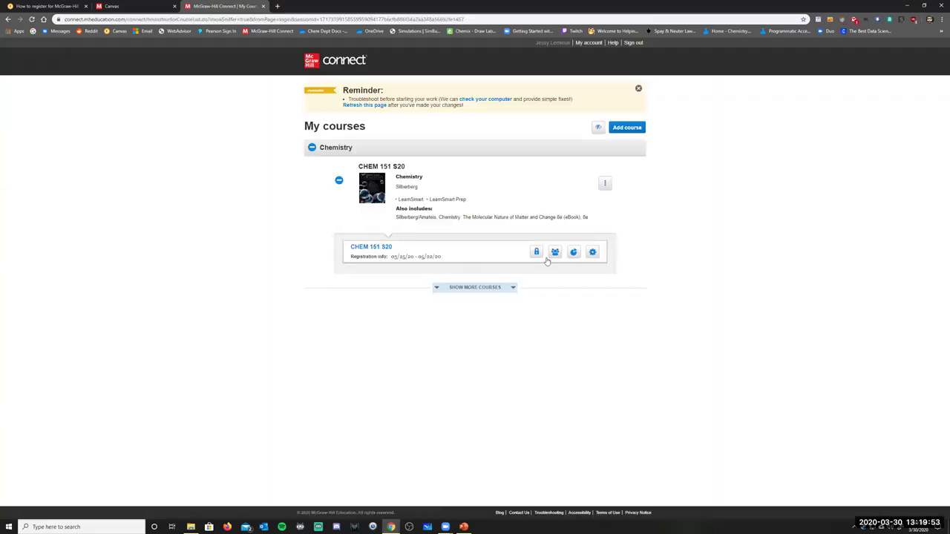
left_click(553, 252)
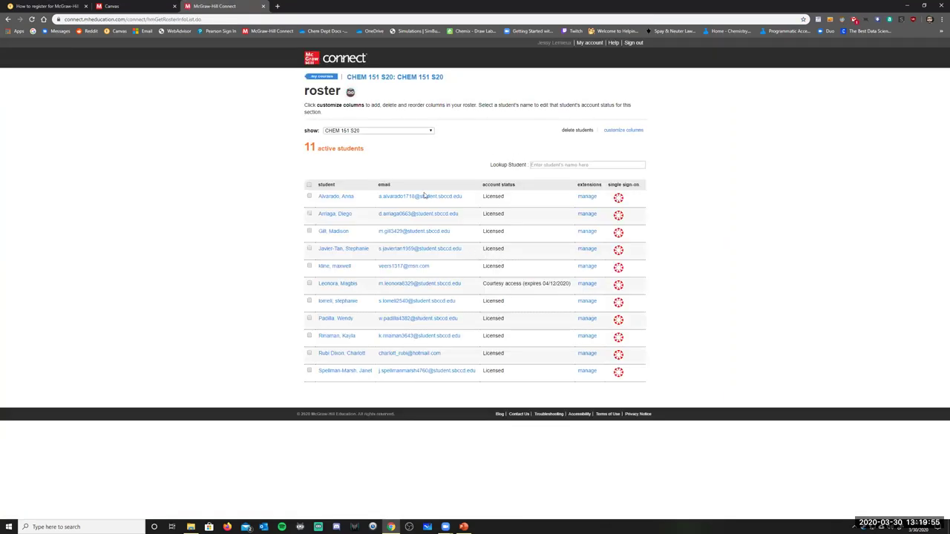
left_click(262, 7)
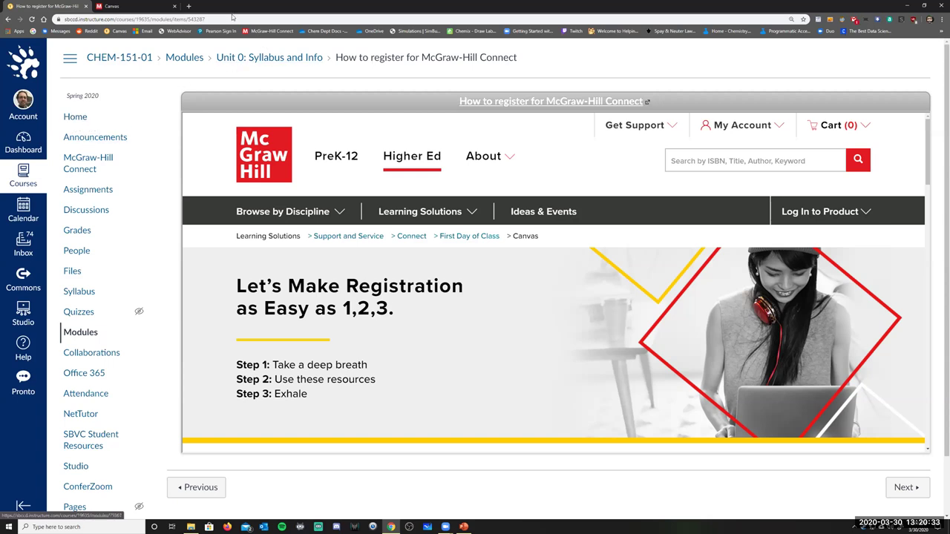
Sign in to McGraw-Hill Connect again in a new tab and open the CHEM 151 S20 section overview
left_click(189, 6)
left_click(267, 30)
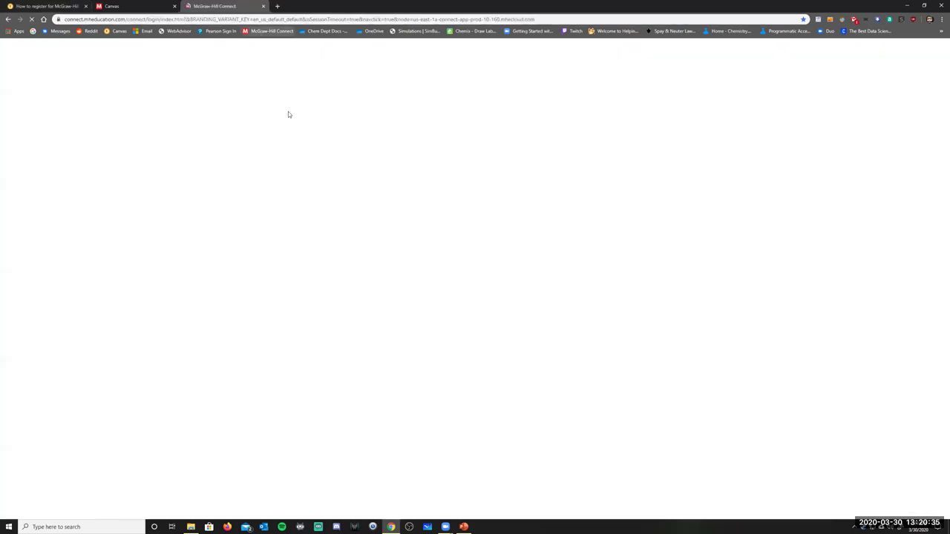
left_click(461, 258)
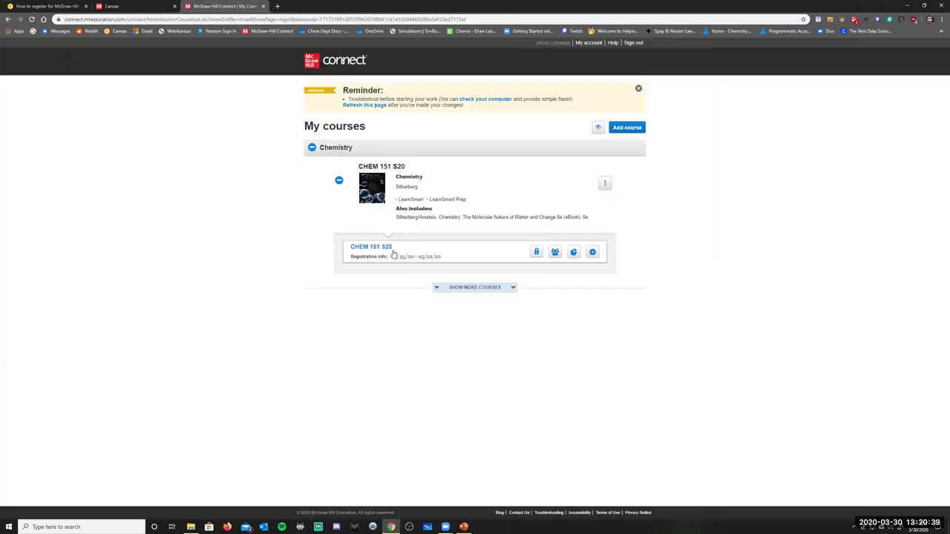
left_click(384, 248)
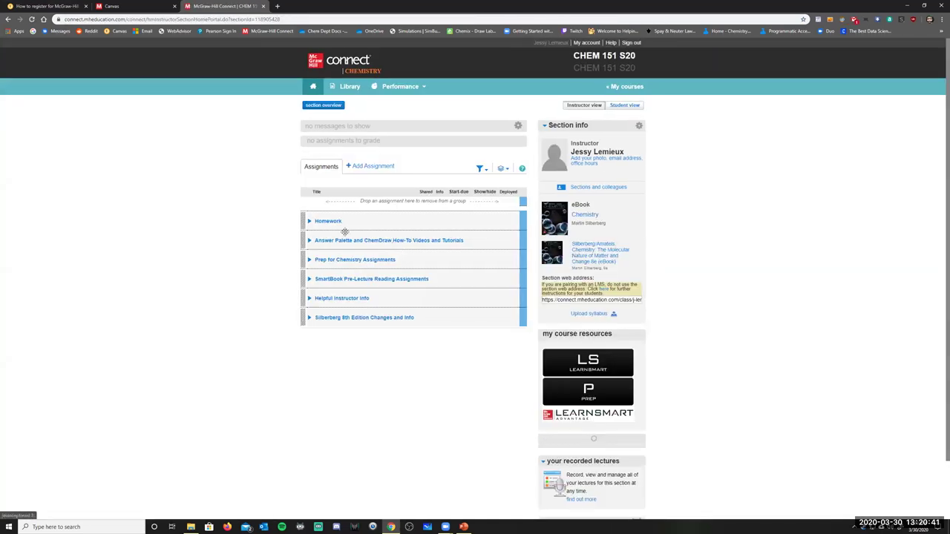
Expand the Homework group and open the question preview of the Chapter 17 (Equilibrium) assignment
left_click(328, 222)
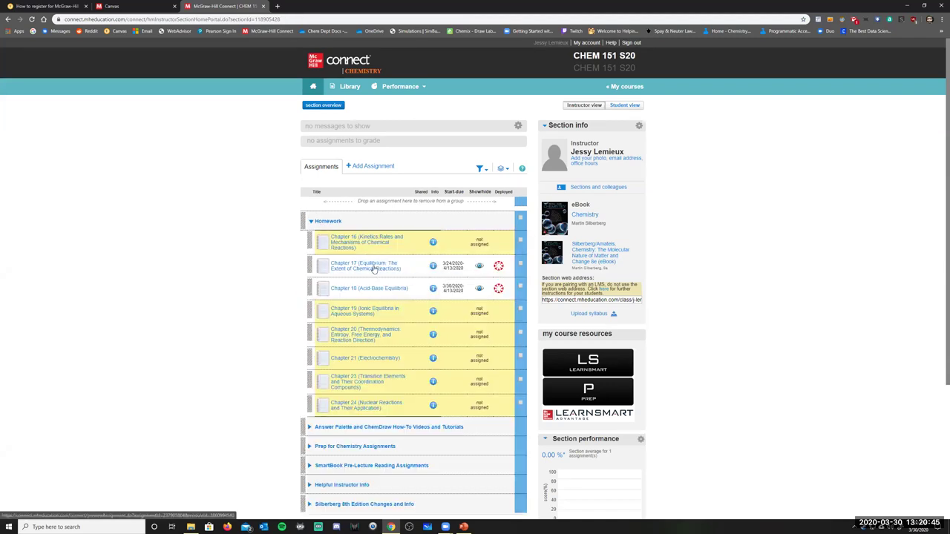
left_click(374, 270)
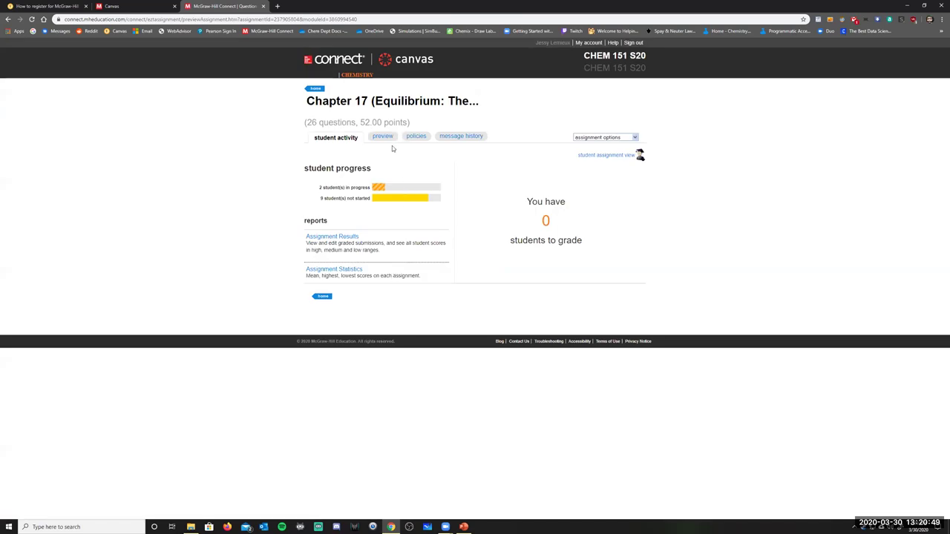
left_click(391, 142)
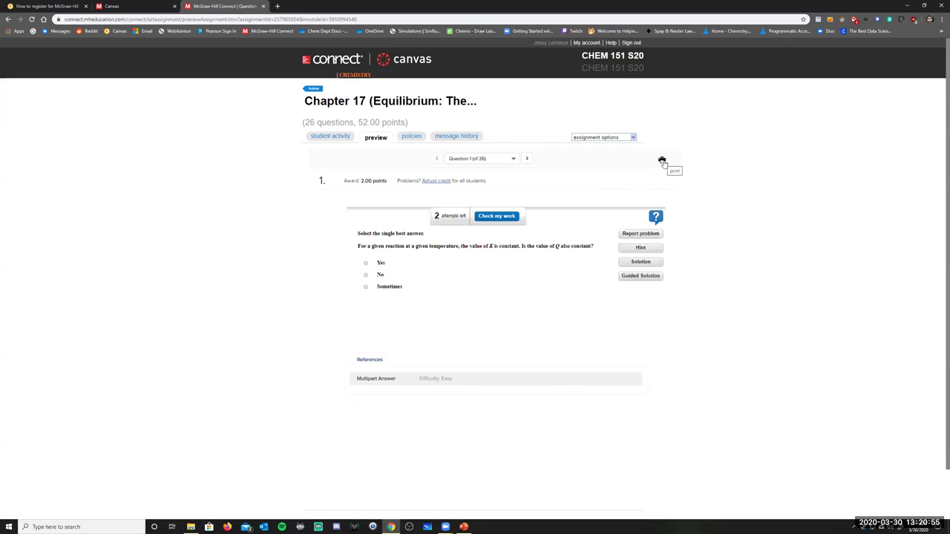
Open the print dialog for question 1, check its destination options, and cancel without printing
left_click(663, 161)
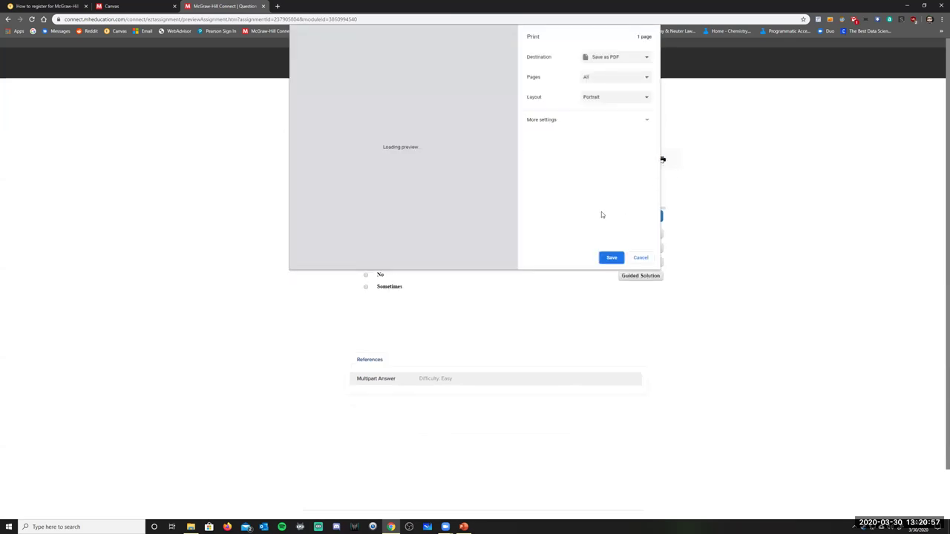
left_click(630, 58)
left_click(630, 58)
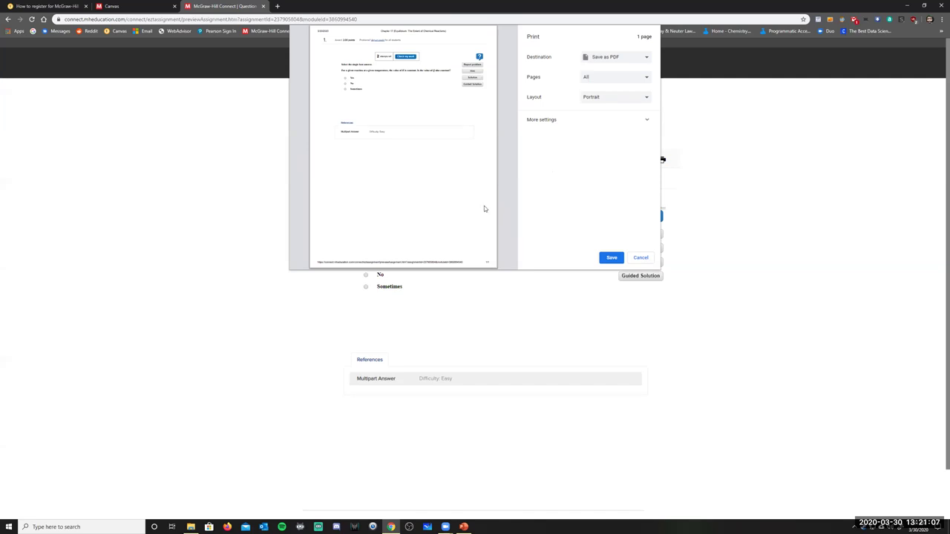
left_click(639, 257)
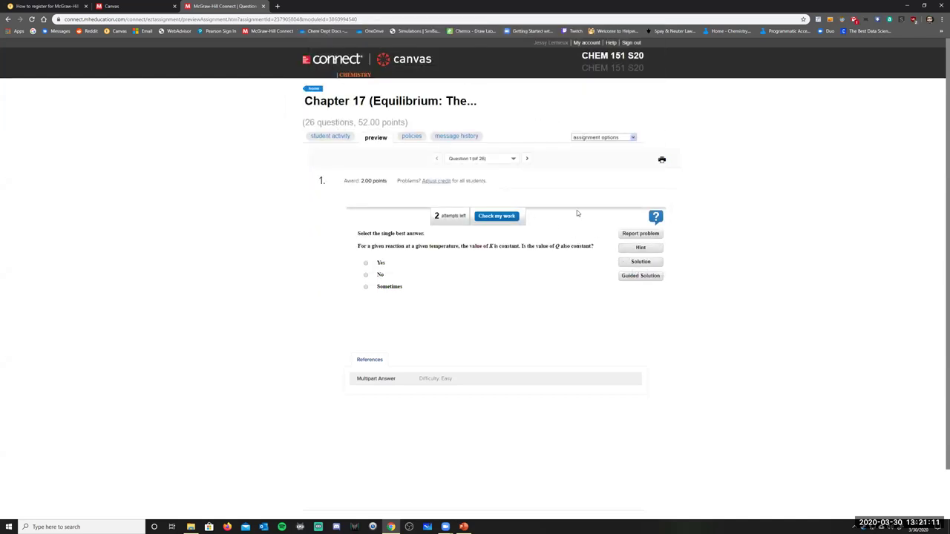
Look over question 1 and view the list of questions in the Chapter 17 assignment
scroll(546, 301, "down", 1)
scroll(520, 259, "up", 1)
left_click(520, 158)
left_click_drag(517, 177, 563, 173)
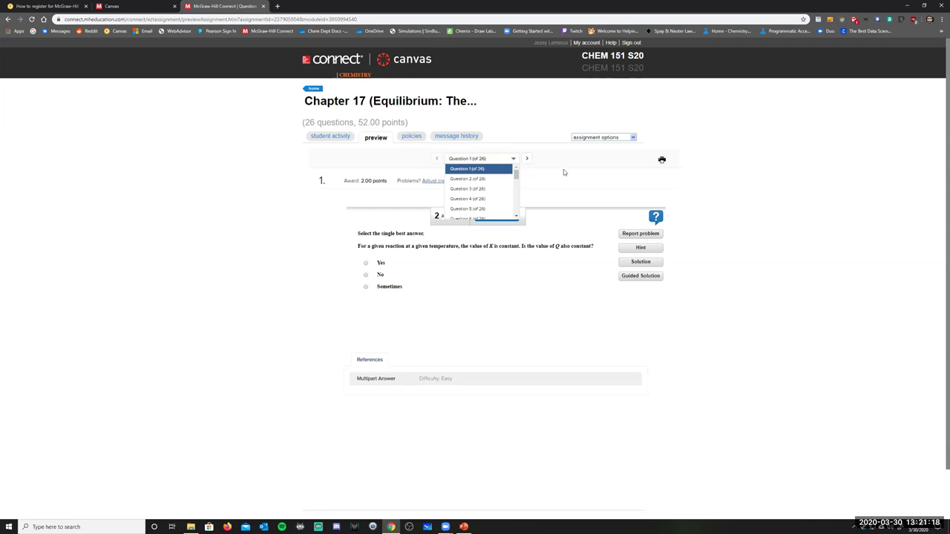
Review the Chapter 17 assignment's policies, including availability dates, printing, question order, attempts, and assistance settings
left_click(414, 137)
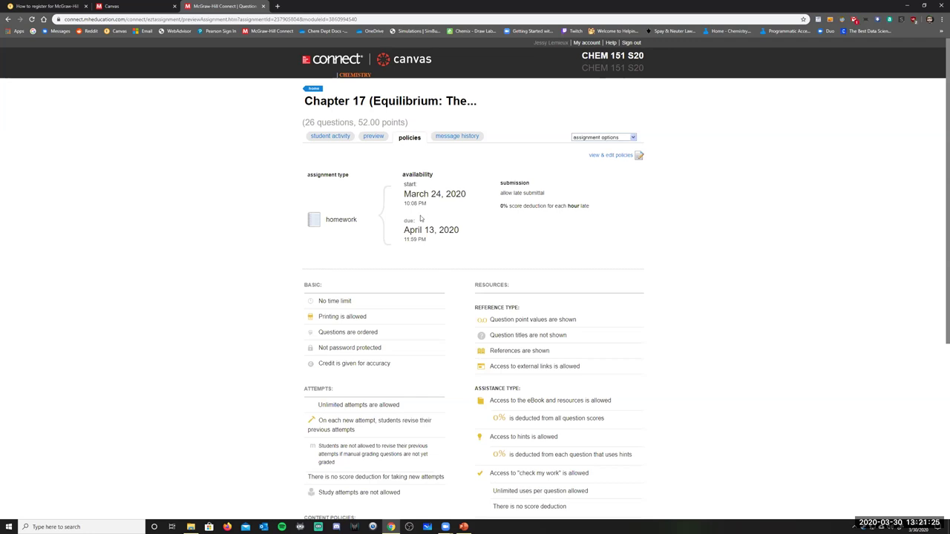
scroll(420, 215, "down", 1)
scroll(419, 215, "up", 1)
scroll(438, 230, "down", 1)
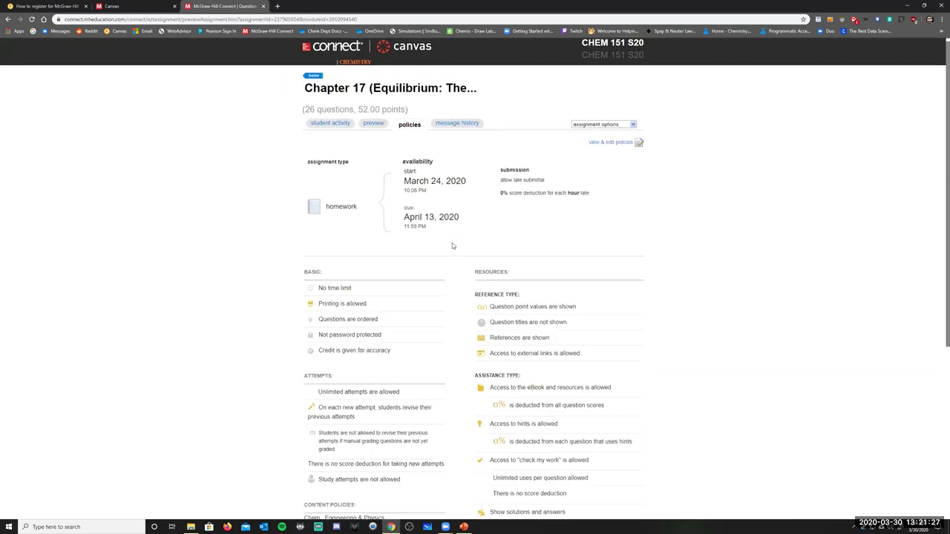
scroll(437, 233, "down", 2)
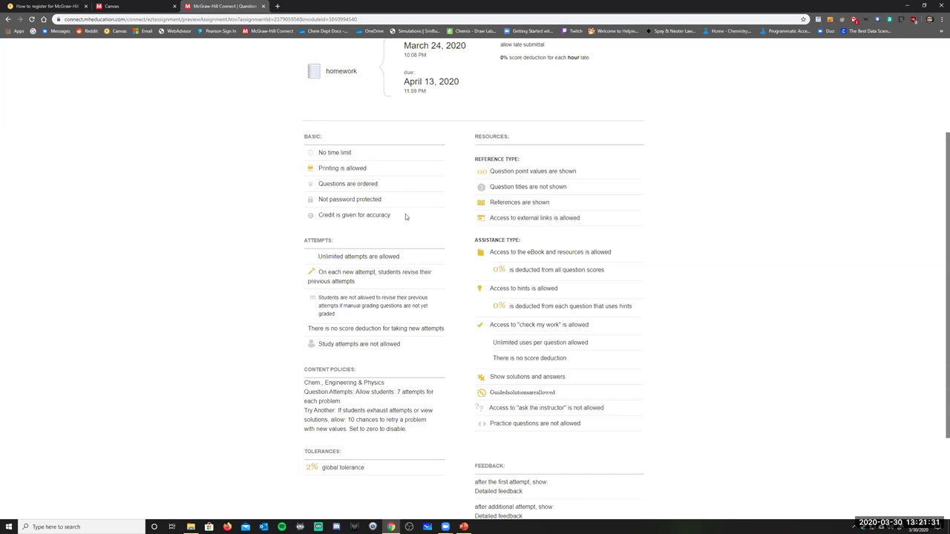
left_click_drag(351, 152, 314, 171)
scroll(384, 186, "down", 1)
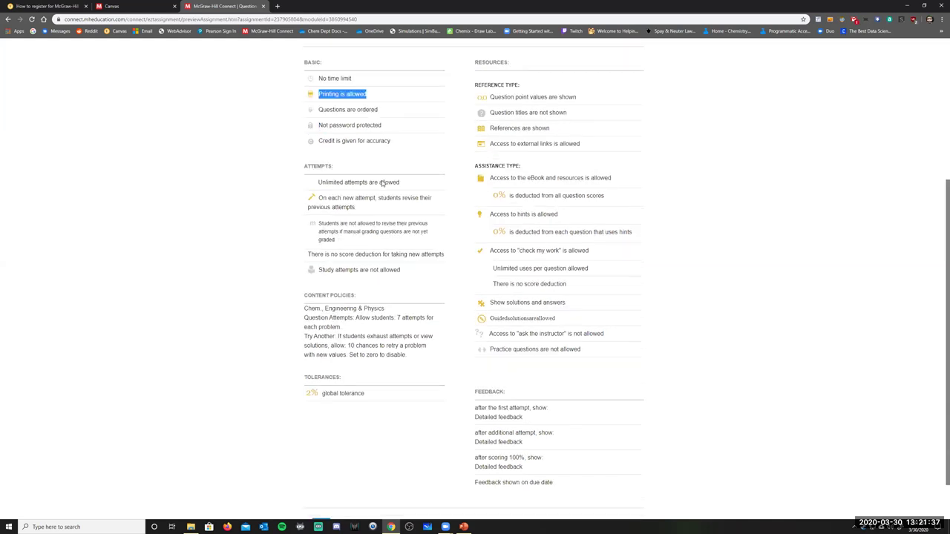
left_click_drag(382, 115, 322, 114)
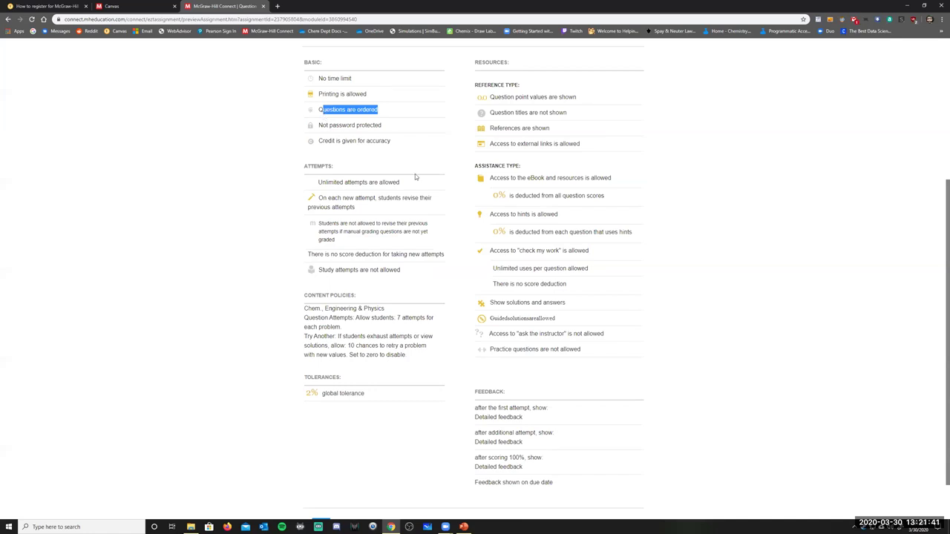
scroll(415, 174, "up", 3)
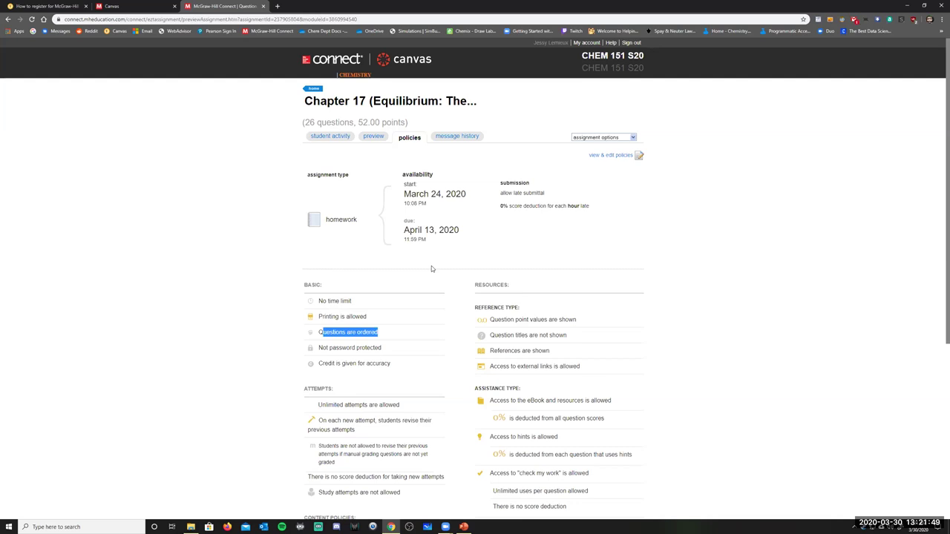
Return to the section home, switch to the student view, and expand the Homework assignments
left_click(313, 89)
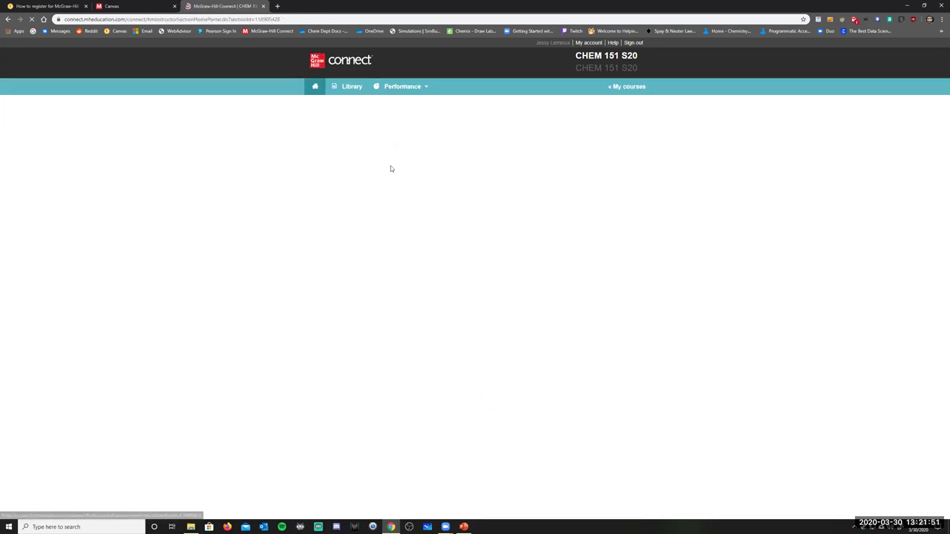
left_click(613, 107)
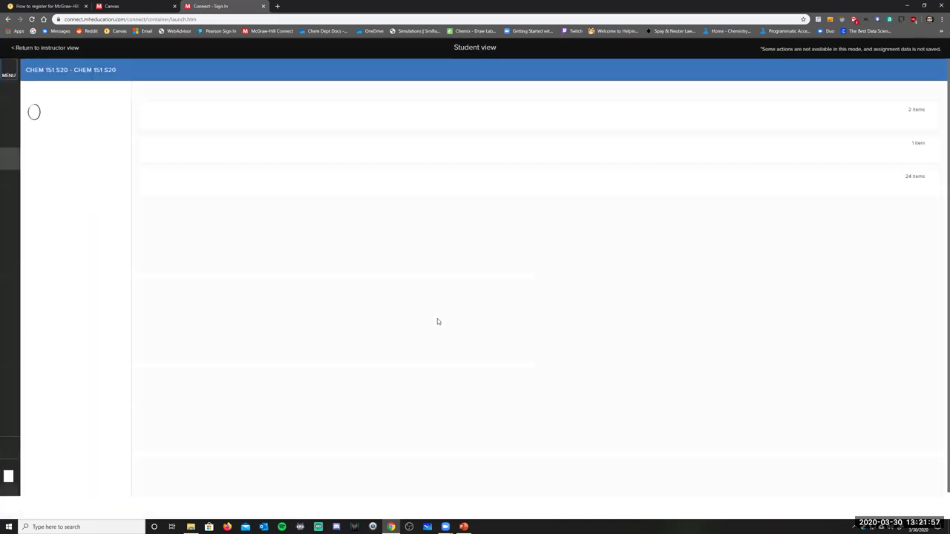
left_click(197, 115)
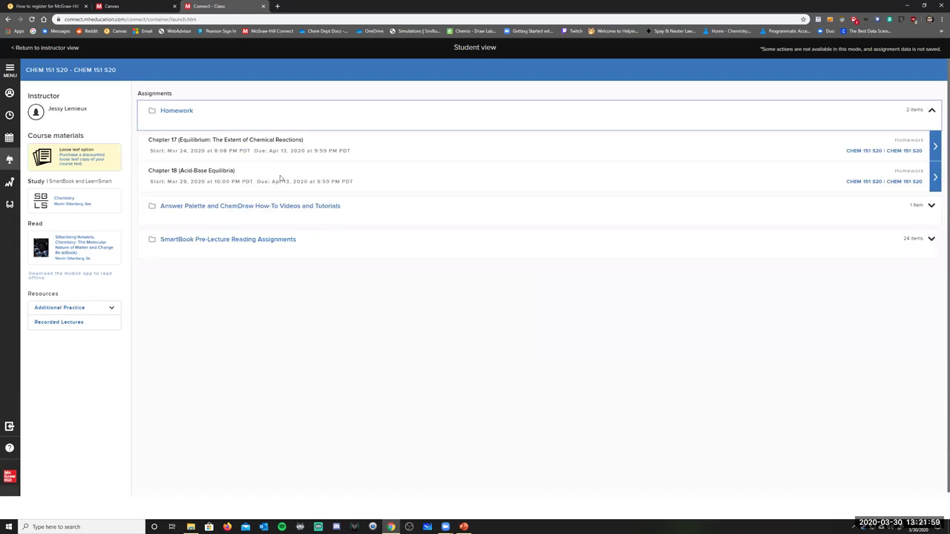
Open the Chapter 17 (Equilibrium) assignment at question 1, view the question's print version, and close it
left_click(929, 149)
left_click(890, 243)
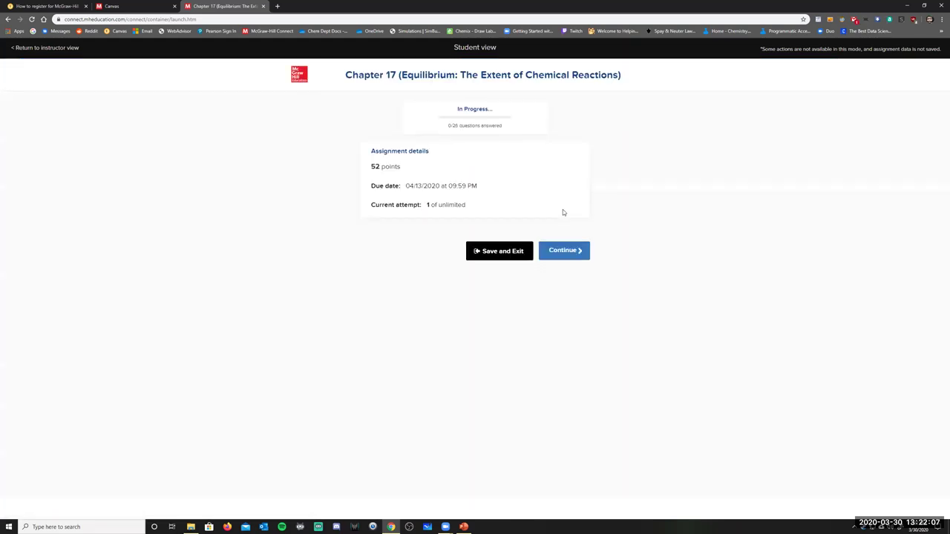
left_click(565, 251)
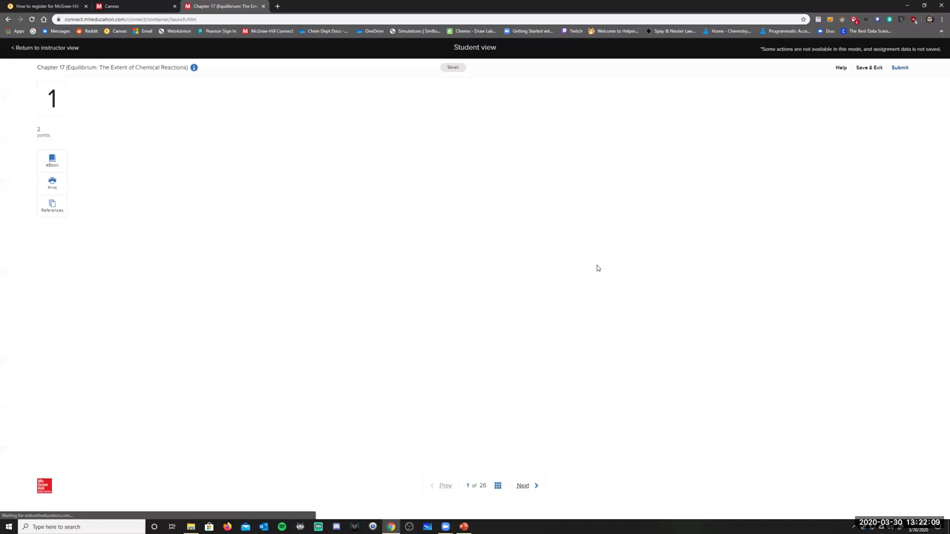
left_click(53, 184)
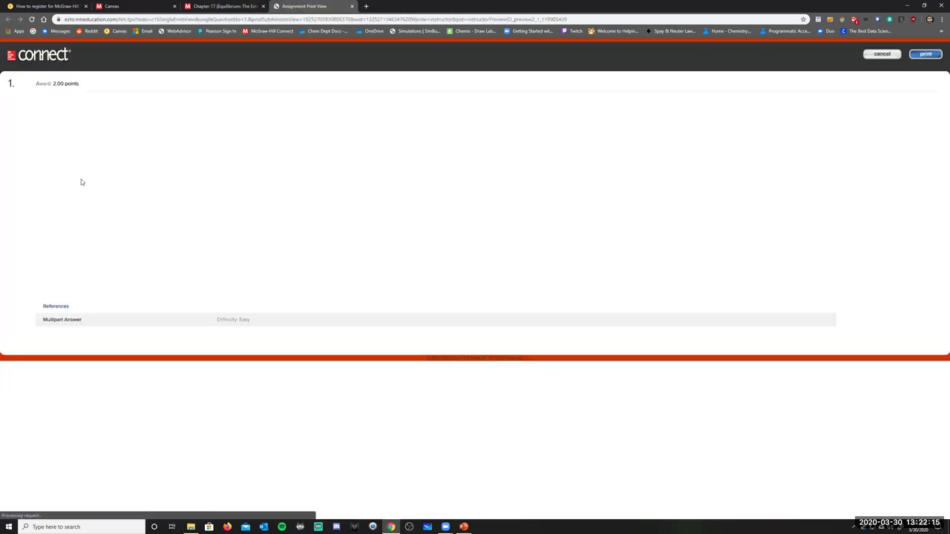
left_click(352, 6)
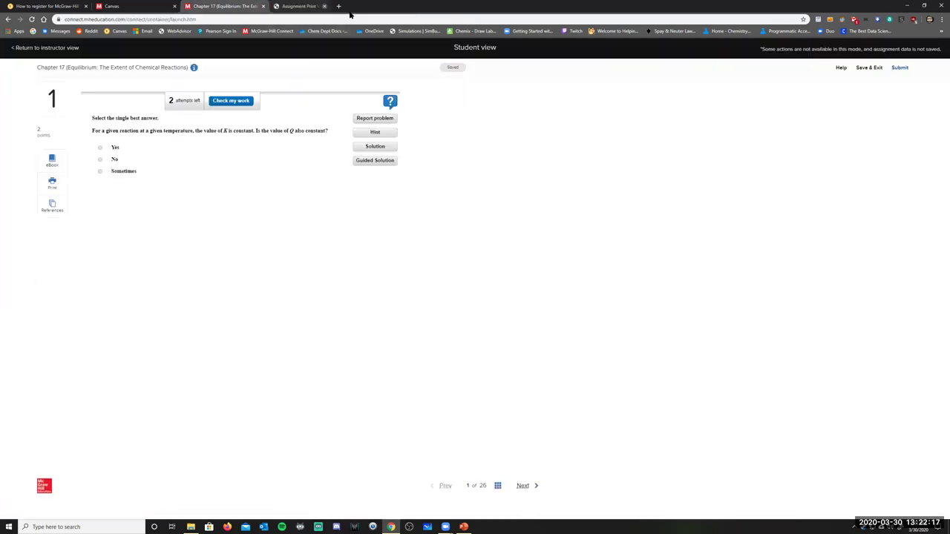
Open the Chemistry eBook from question 1 at the last known location and look through the chapter 18 Problems page
left_click(52, 162)
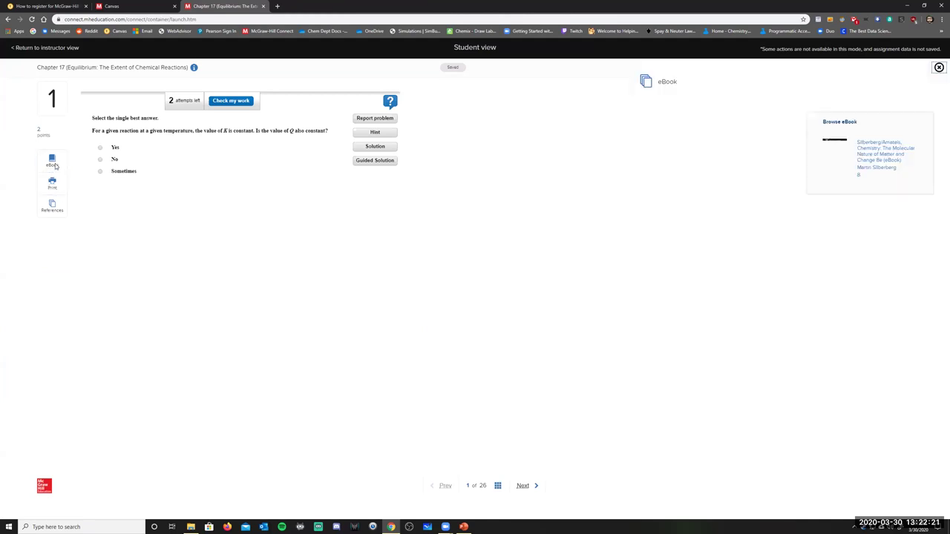
left_click(883, 167)
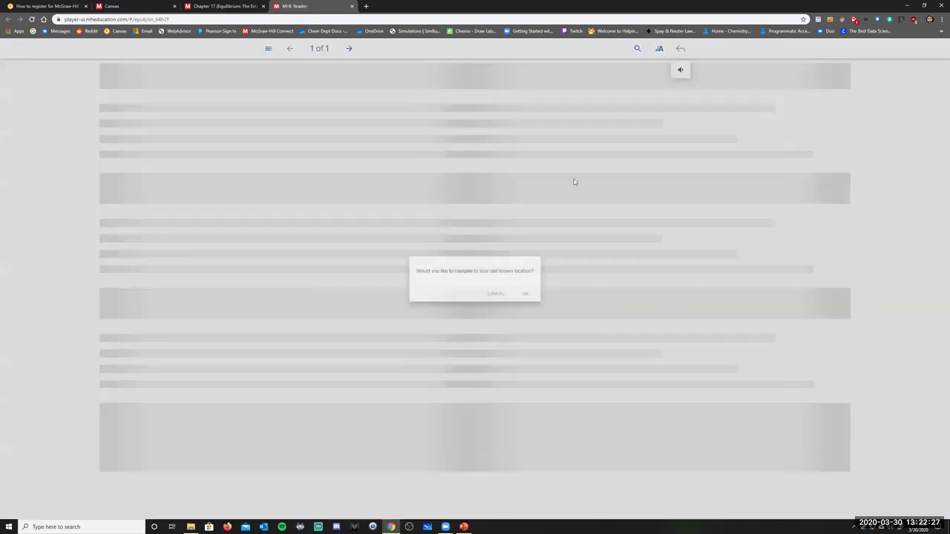
left_click(535, 297)
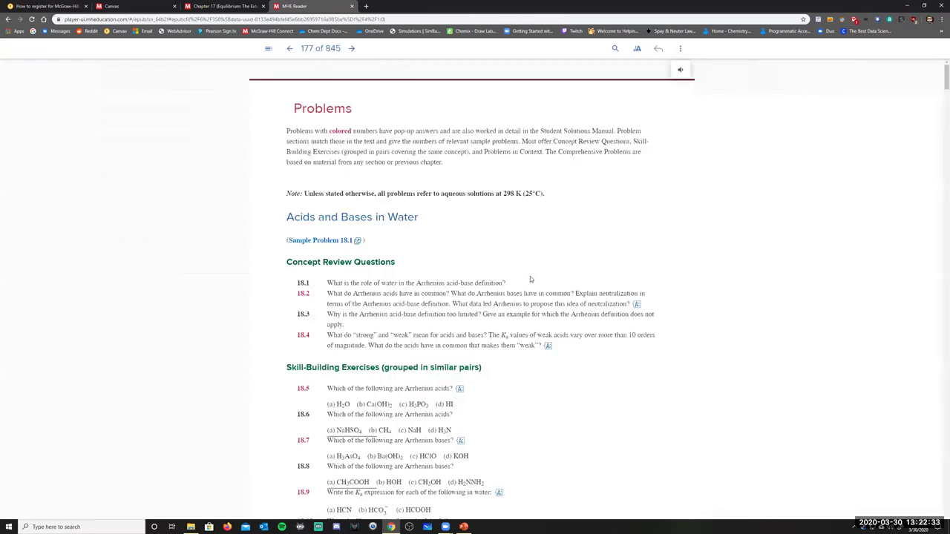
scroll(499, 272, "down", 4)
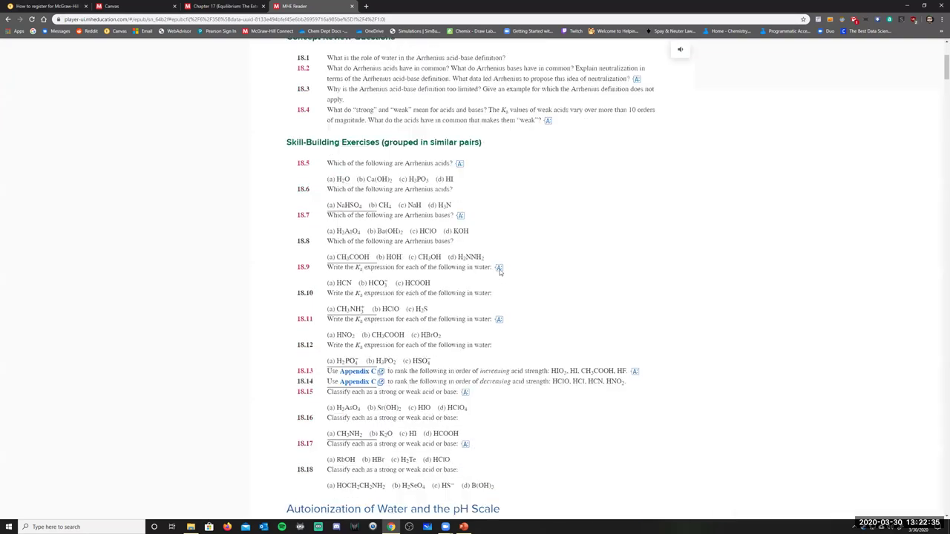
scroll(499, 272, "down", 15)
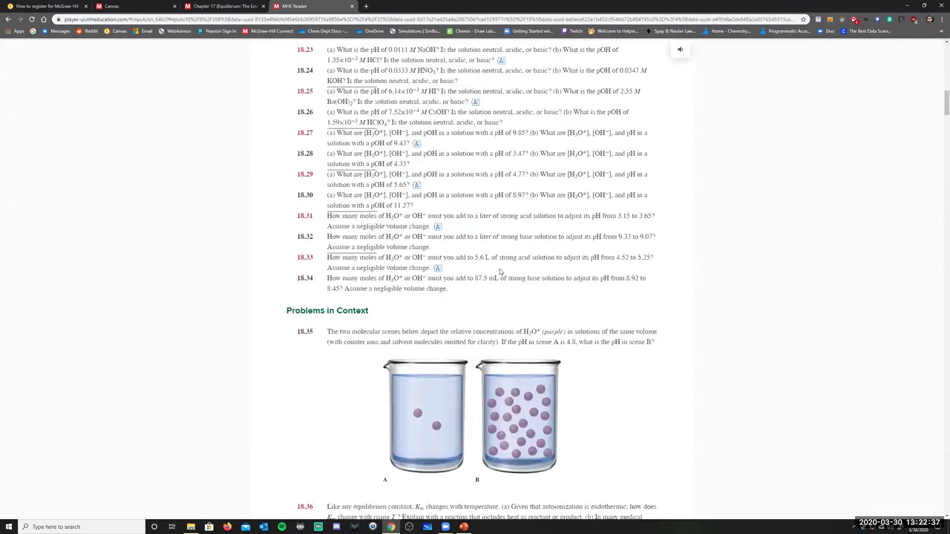
scroll(505, 271, "up", 20)
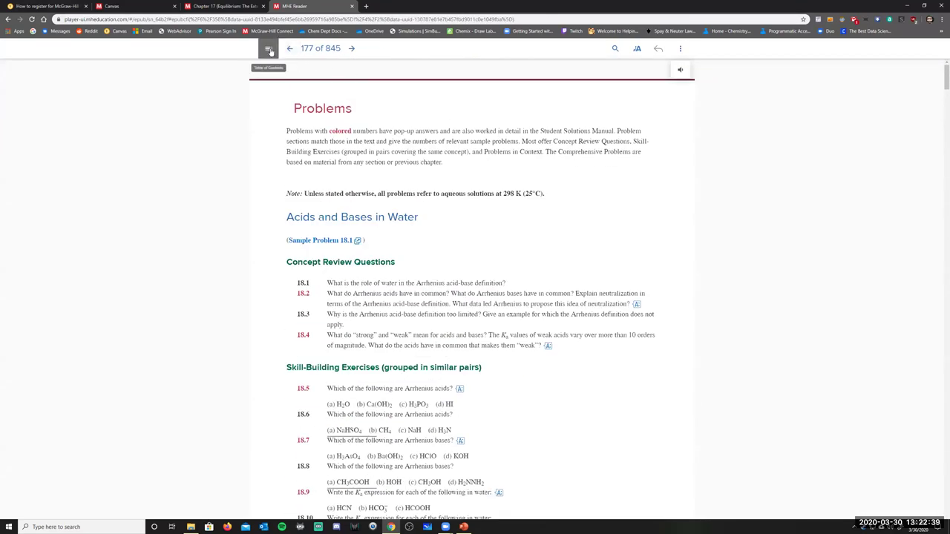
Use the eBook's table of contents to open the chapter 18 topic Release of H+ or OH- and the Arrhenius Acid-Base Definition
left_click(268, 48)
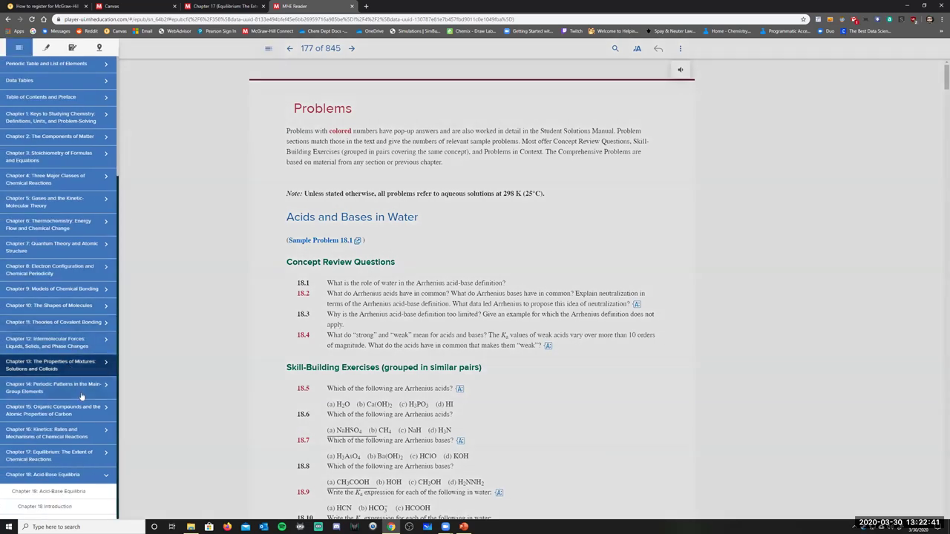
scroll(76, 456, "down", 1)
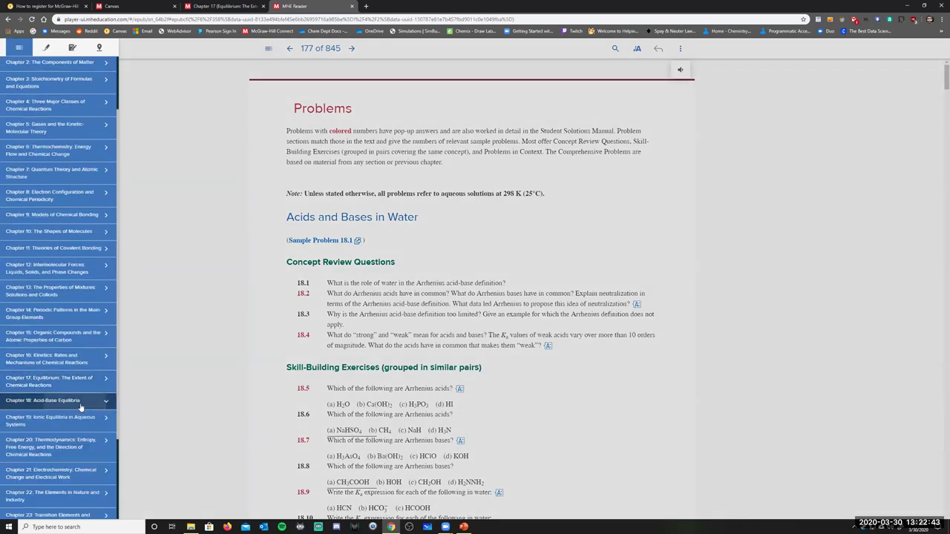
scroll(83, 410, "down", 2)
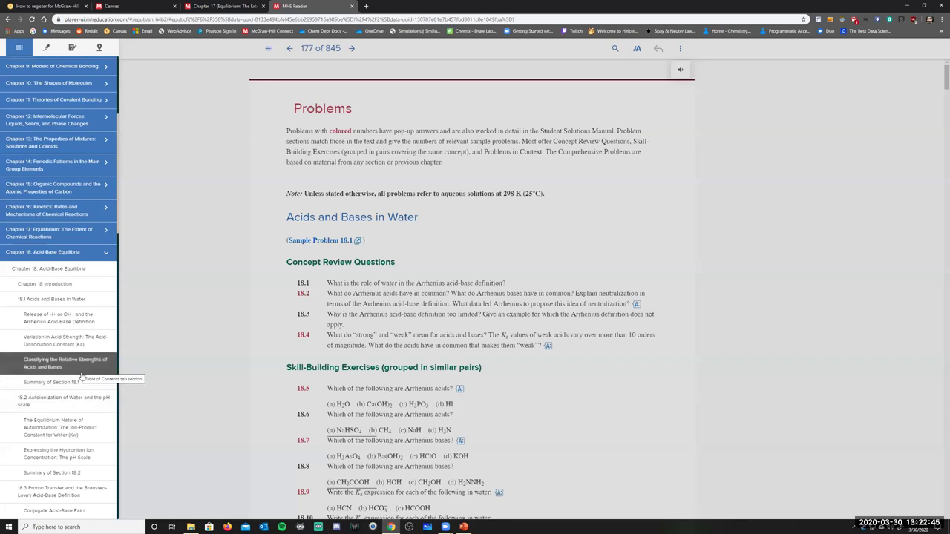
scroll(71, 372, "down", 1)
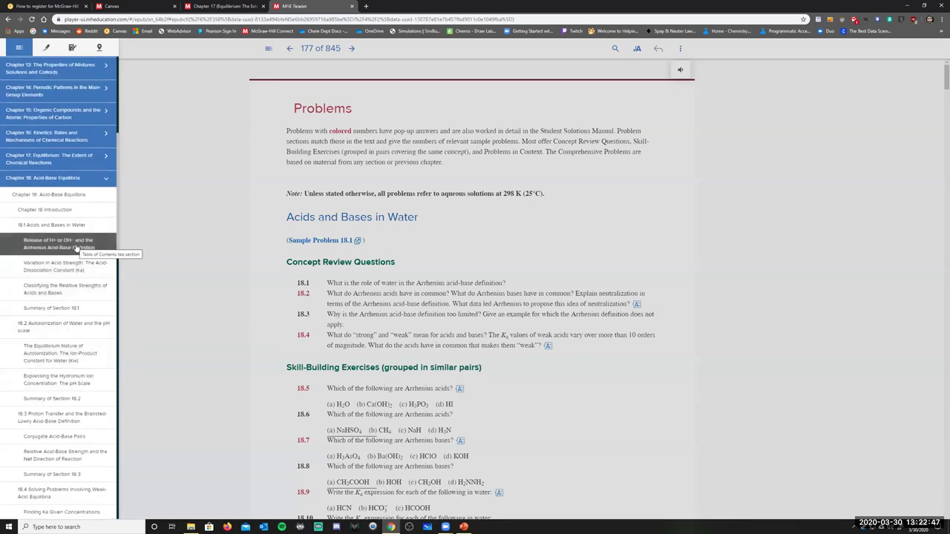
left_click(74, 245)
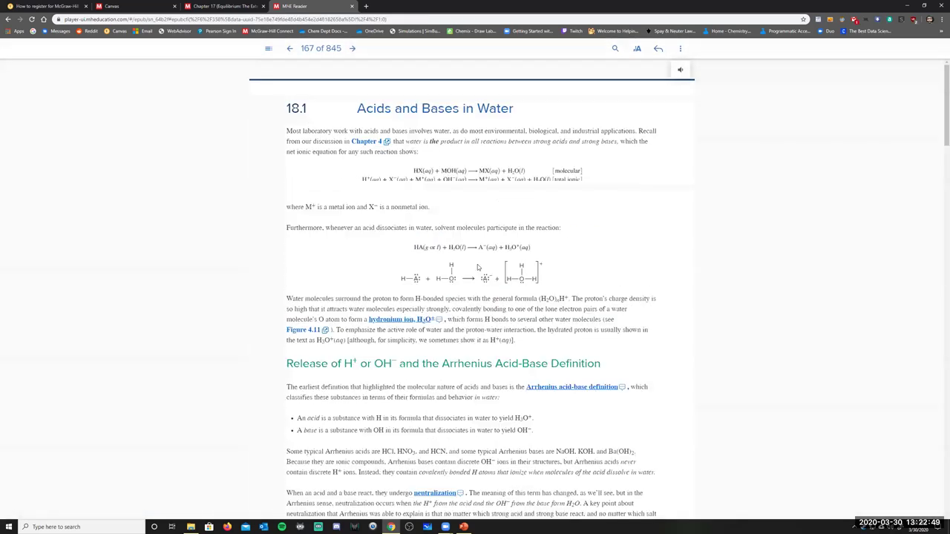
Look through eBook section 18.1, Acids and Bases in Water, and return to question 1 with the eBook pane closed
scroll(560, 290, "down", 5)
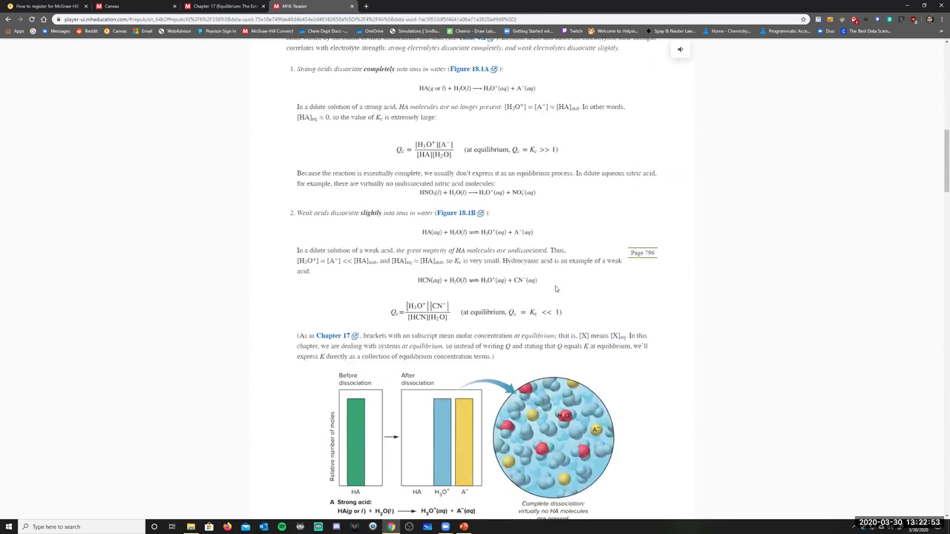
scroll(555, 287, "down", 5)
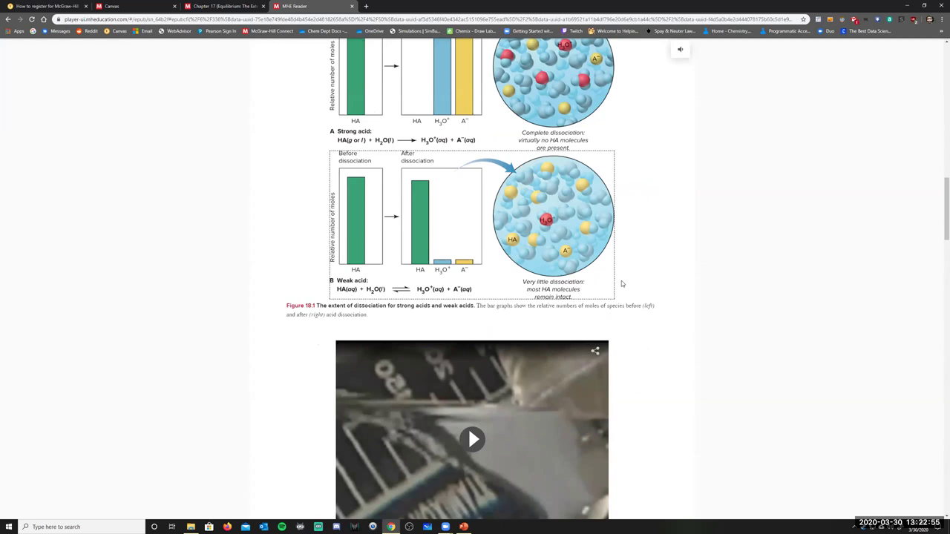
scroll(623, 280, "down", 3)
scroll(619, 280, "up", 6)
scroll(609, 268, "up", 8)
scroll(582, 279, "down", 20)
scroll(581, 279, "down", 8)
left_click(236, 7)
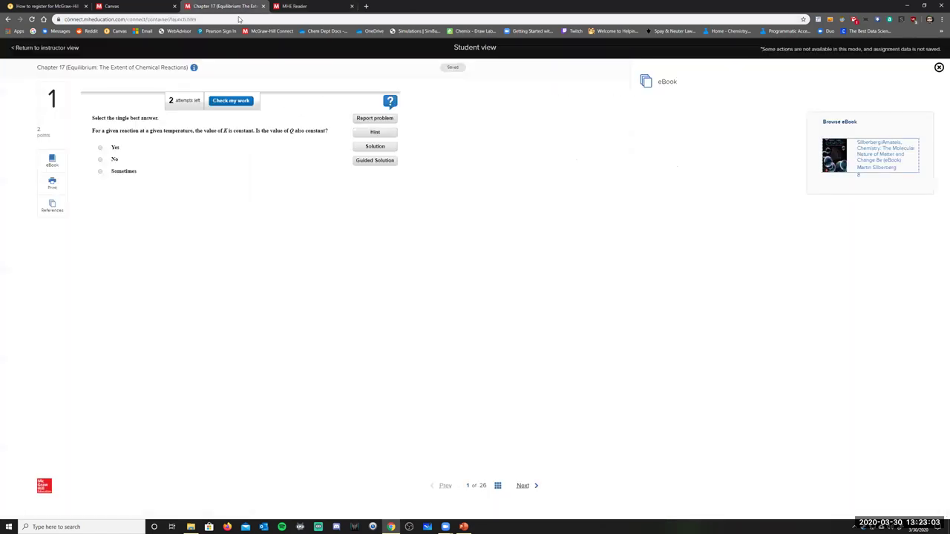
left_click(52, 161)
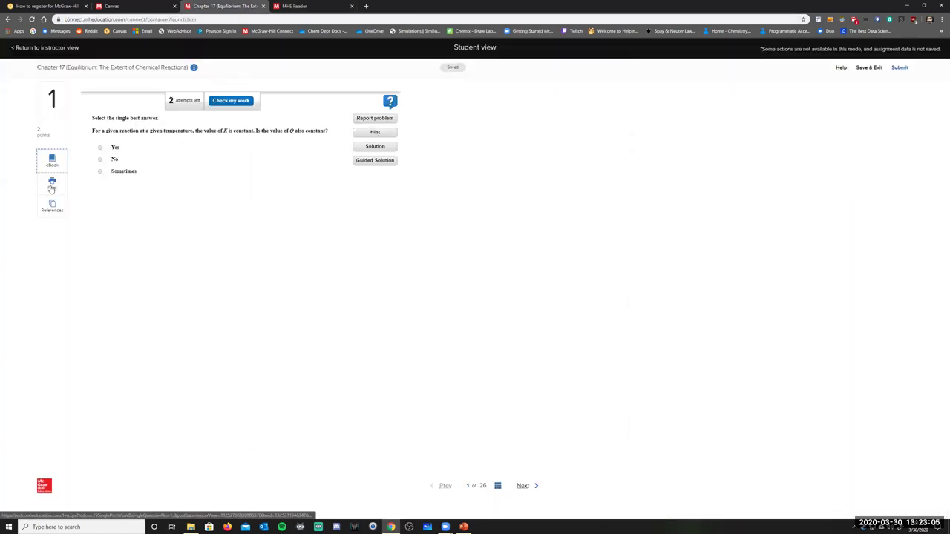
View question 1's print version and its print preview, cancel printing, and close the print version
left_click(52, 185)
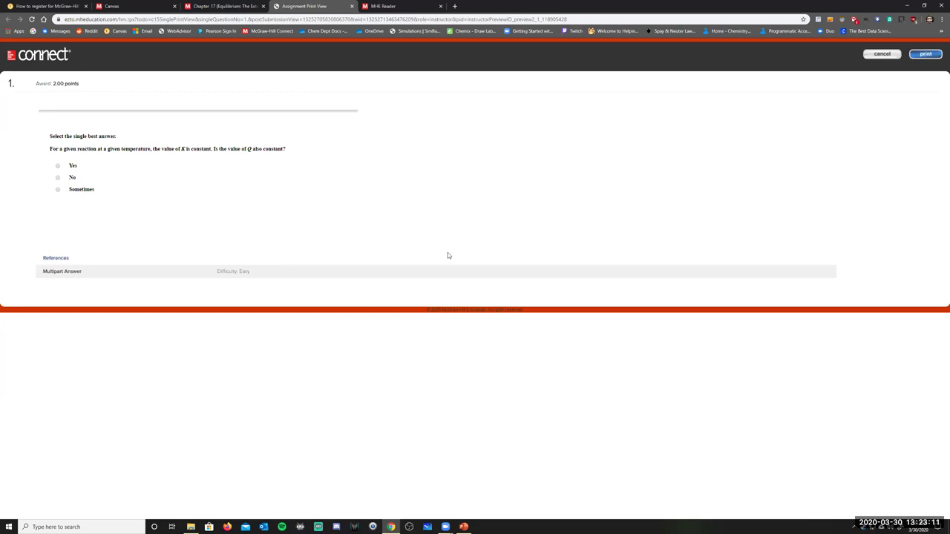
left_click(926, 55)
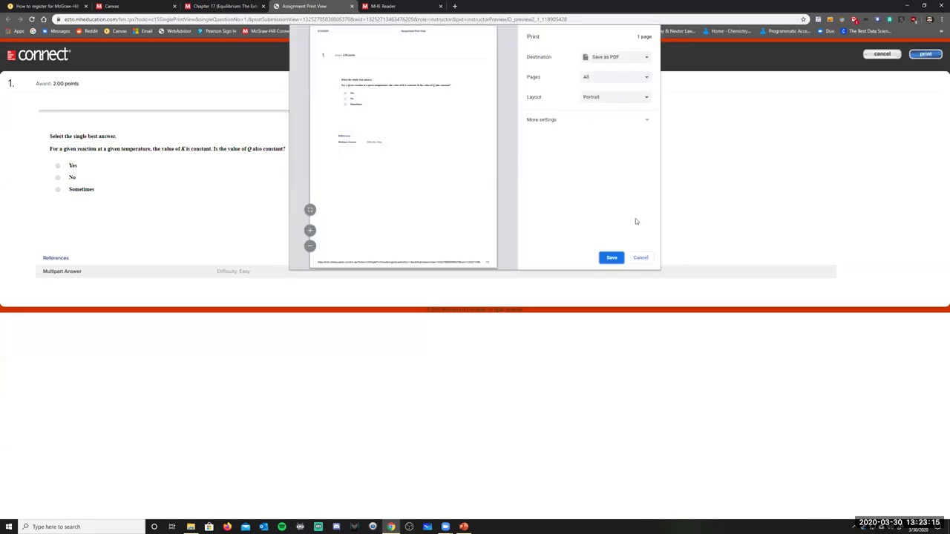
left_click(640, 257)
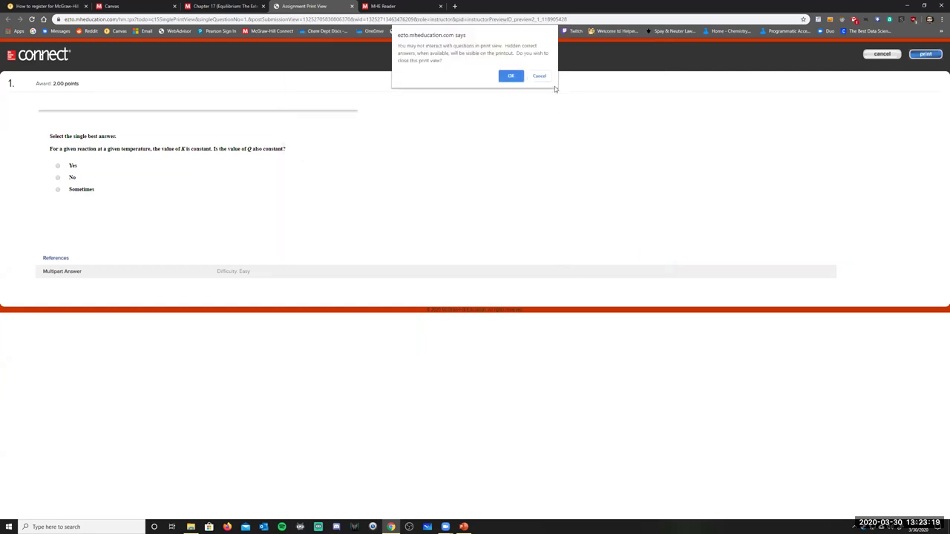
left_click(539, 77)
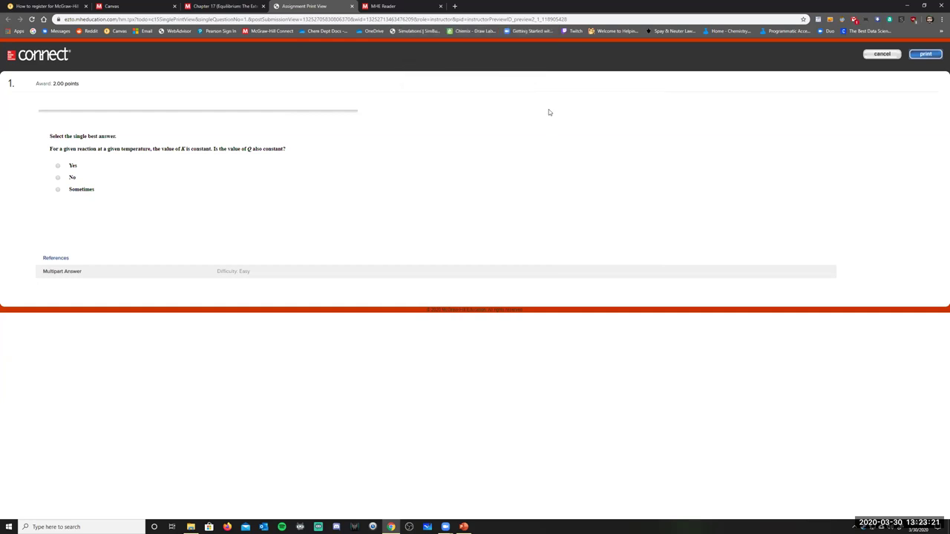
left_click(881, 54)
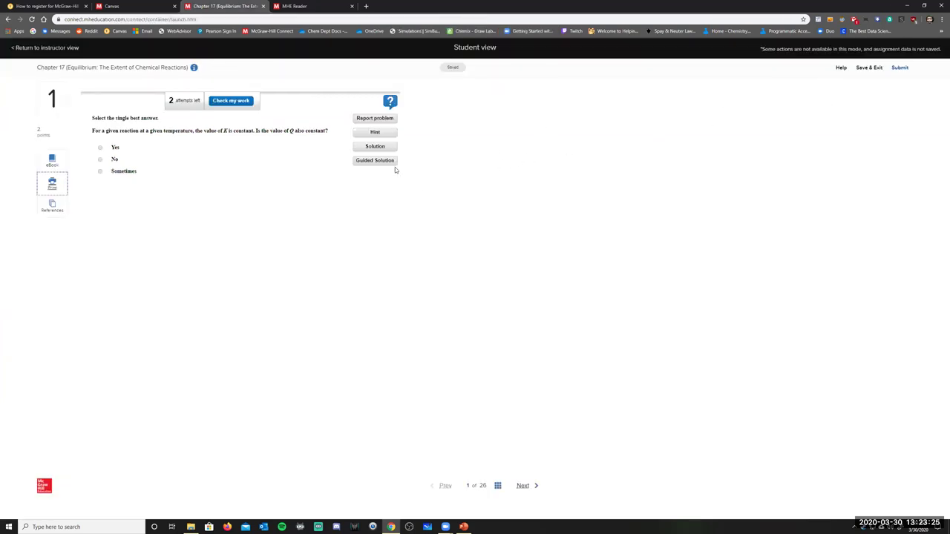
View the references for question 1 and reopen the question's print version
left_click(50, 210)
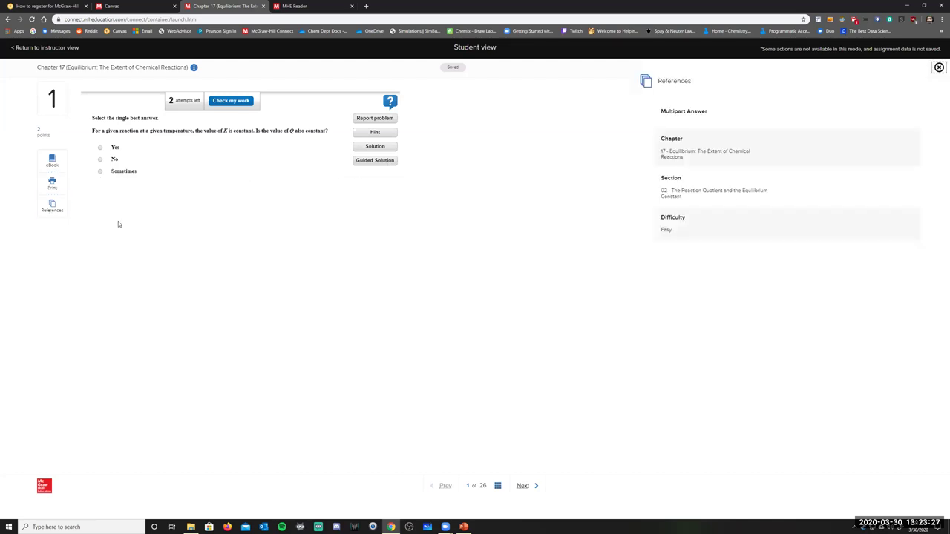
left_click(52, 197)
left_click(52, 183)
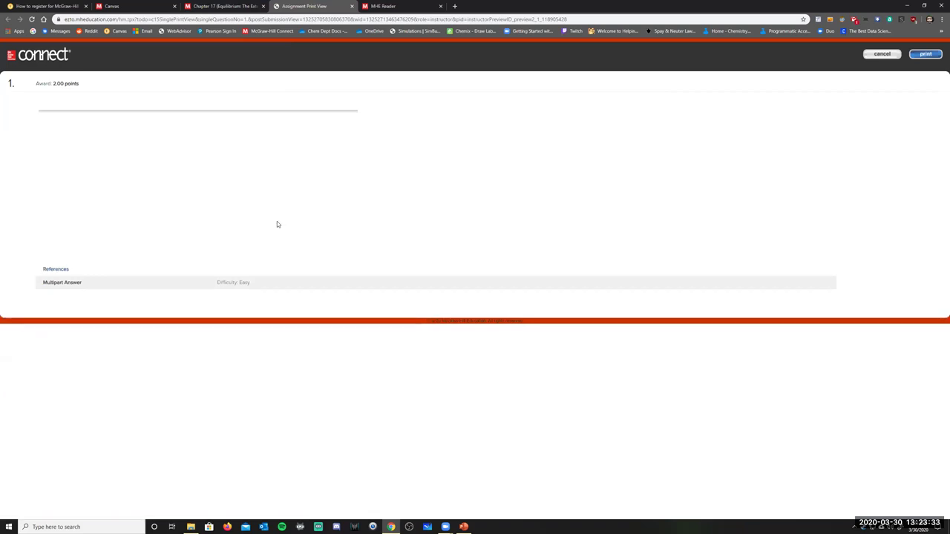
Review the print options for pages, destination, layout and more settings, cancel printing, and return to question 1
left_click(925, 54)
left_click(645, 77)
left_click(646, 81)
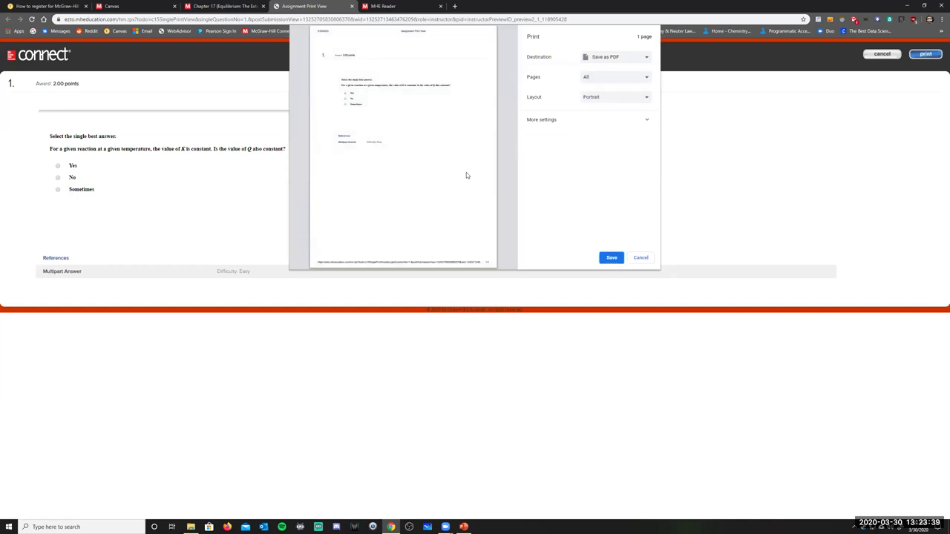
left_click(647, 59)
left_click(646, 62)
left_click(626, 95)
left_click(627, 97)
left_click(551, 123)
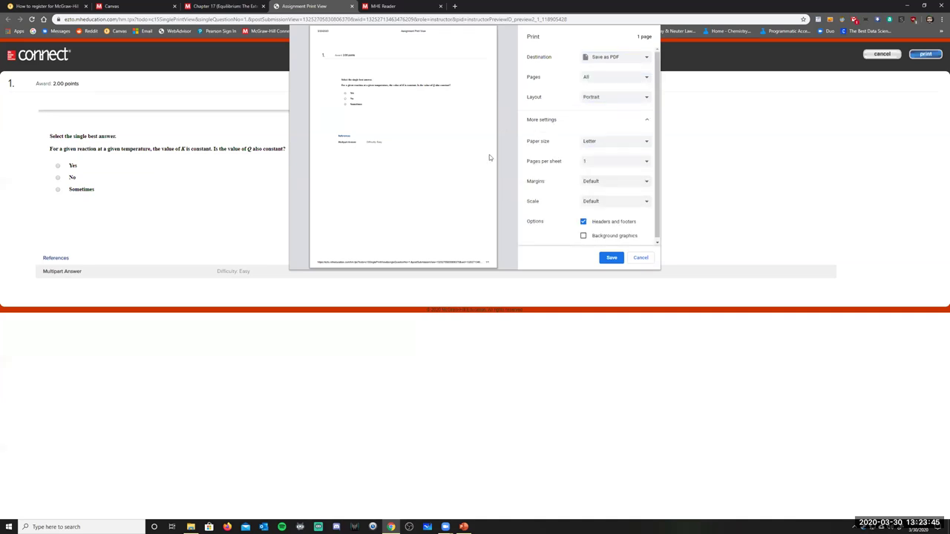
left_click(640, 258)
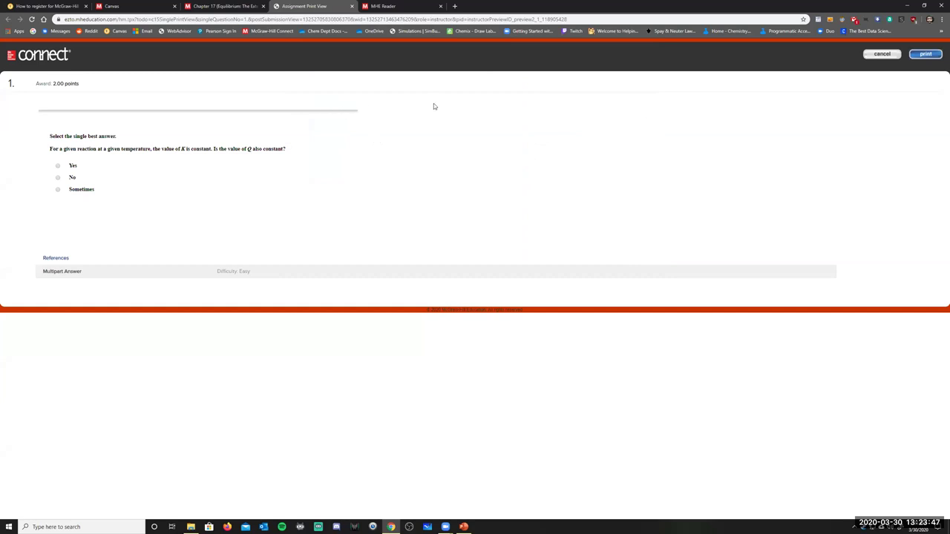
left_click(882, 55)
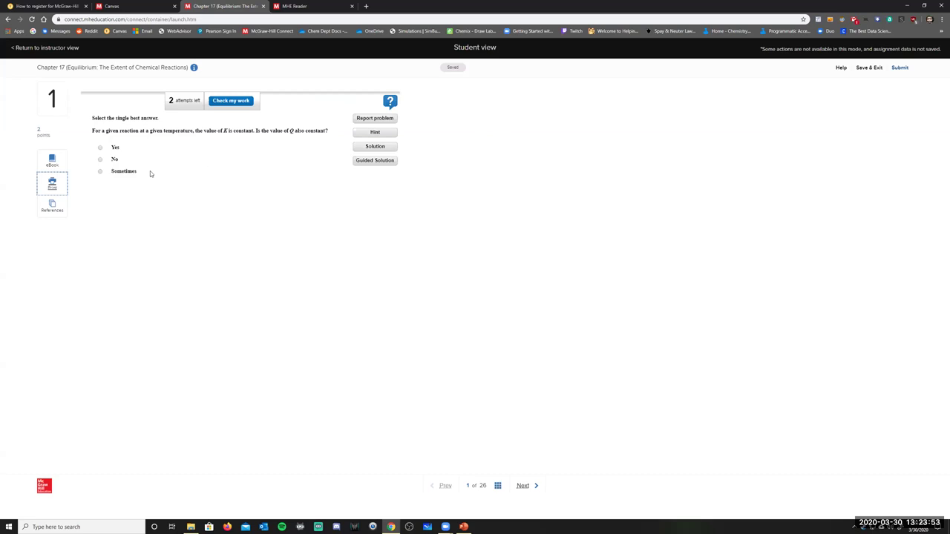
Copy the full text and answer choices of question 1 and paste them into a new blank Word document
left_click_drag(142, 174, 92, 116)
key("ctrl+c")
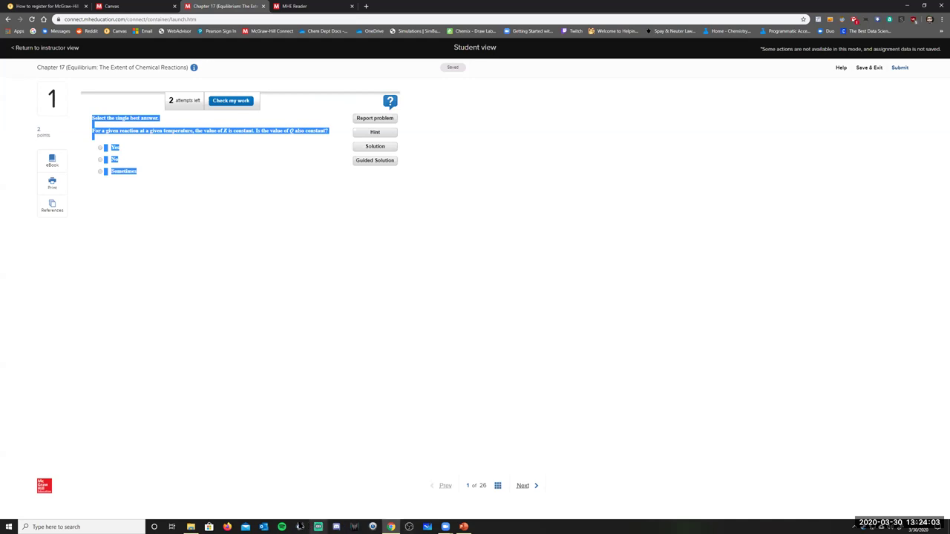
left_click(140, 523)
type("word")
key("Return")
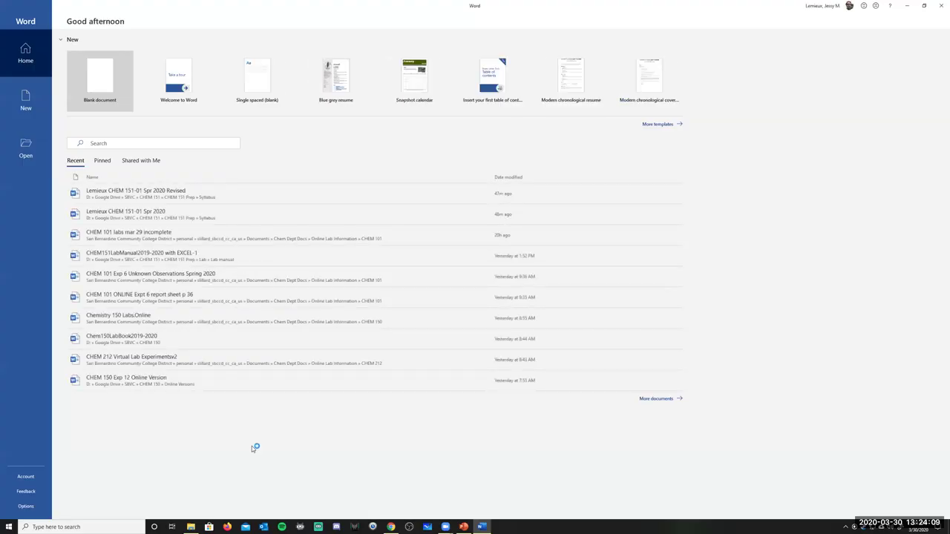
left_click(109, 86)
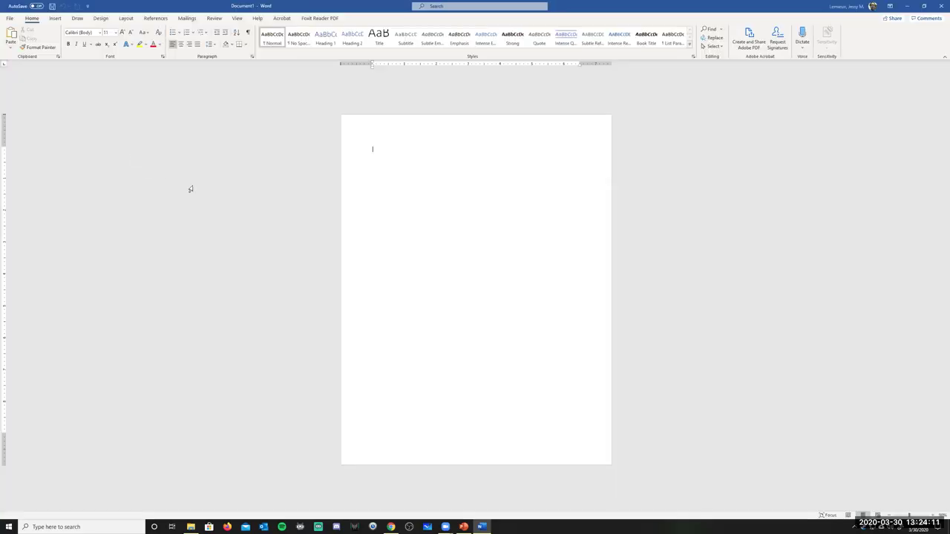
key("ctrl+v")
Number the pasted question as 1. in the document, place the cursor below it, and return to the Connect assignment
left_click(401, 210)
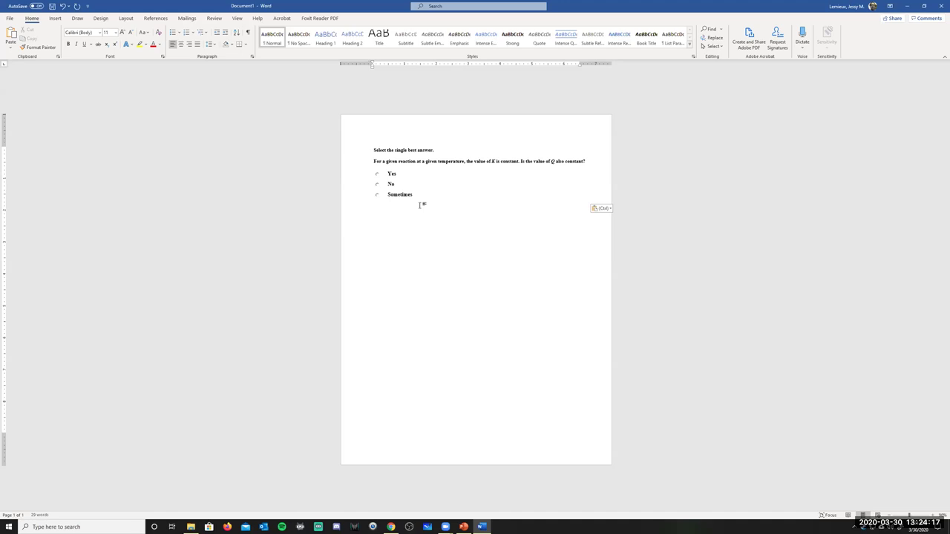
left_click(375, 152)
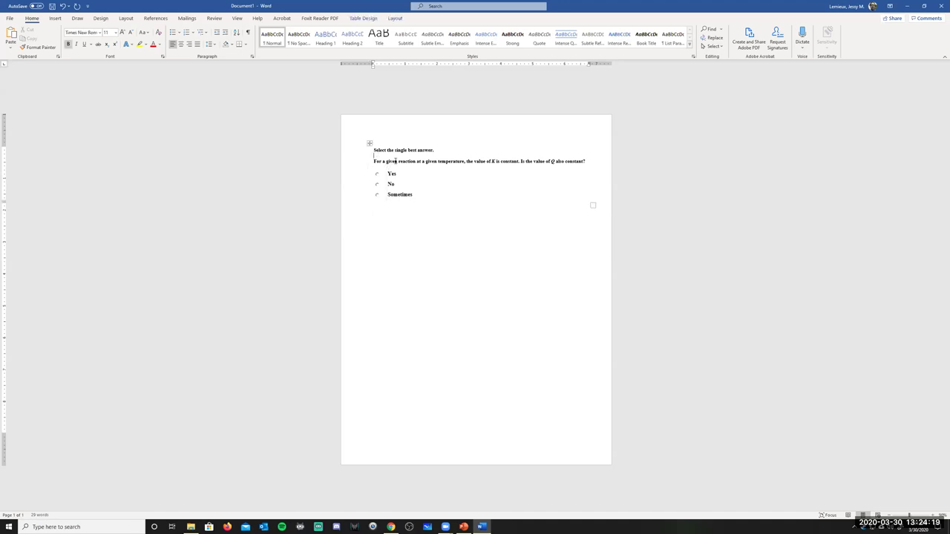
type("1.")
left_click(391, 238)
key("alt+Tab")
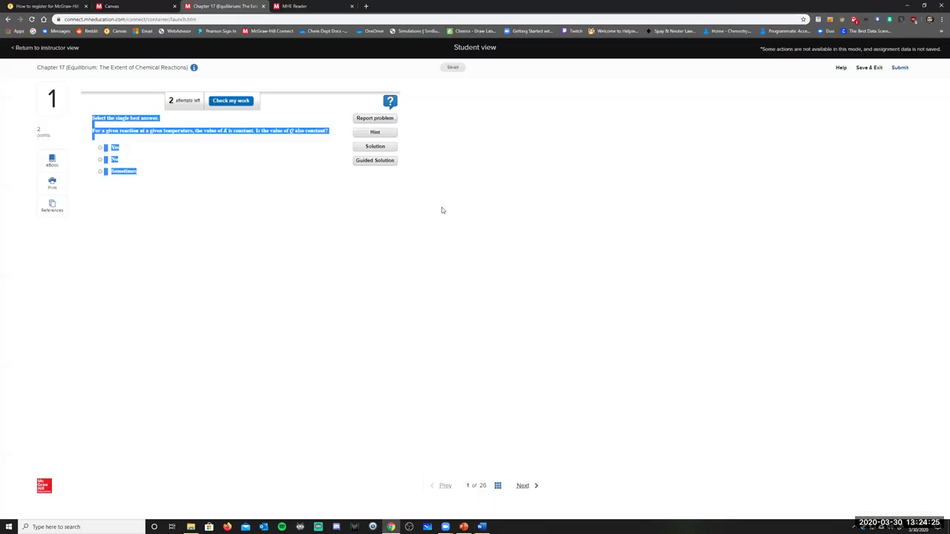
Answer question 1 with Sometimes, check the work, and dismiss the feedback
left_click(254, 139)
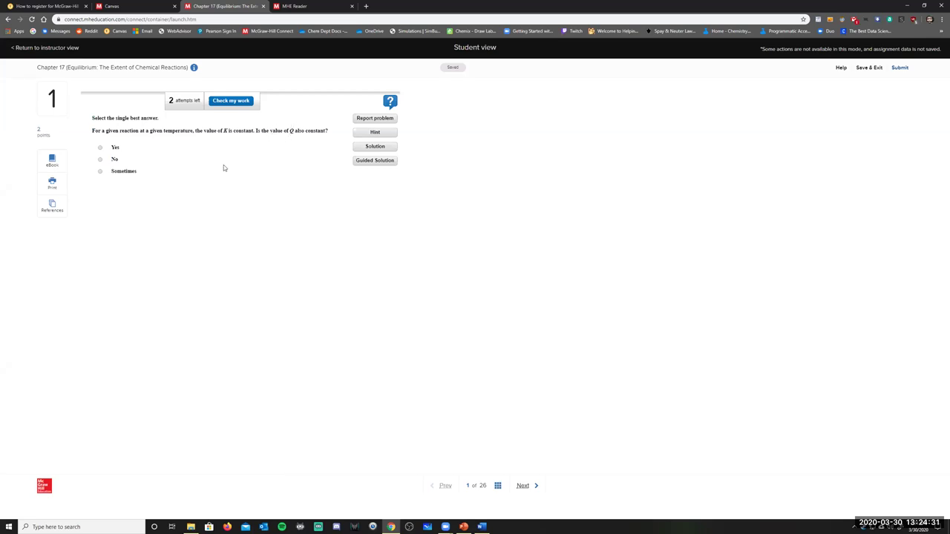
left_click(100, 171)
left_click(231, 101)
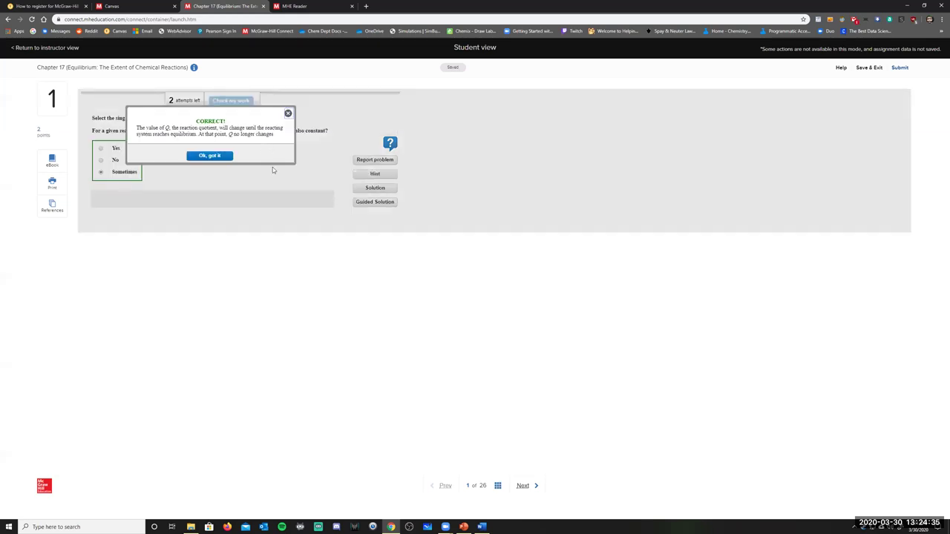
left_click(268, 169)
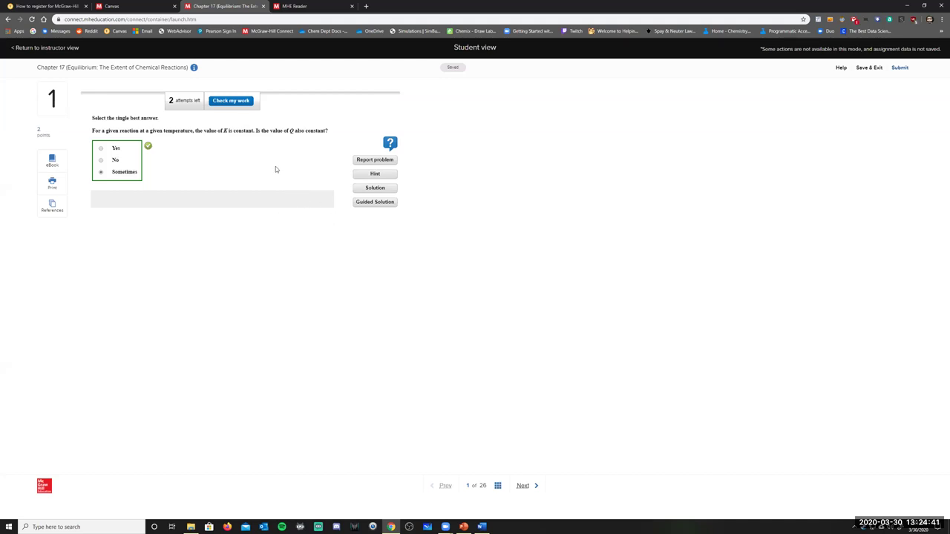
View the assignment's submission prompt, cancel it, and review question 1's answer feedback again
left_click(902, 67)
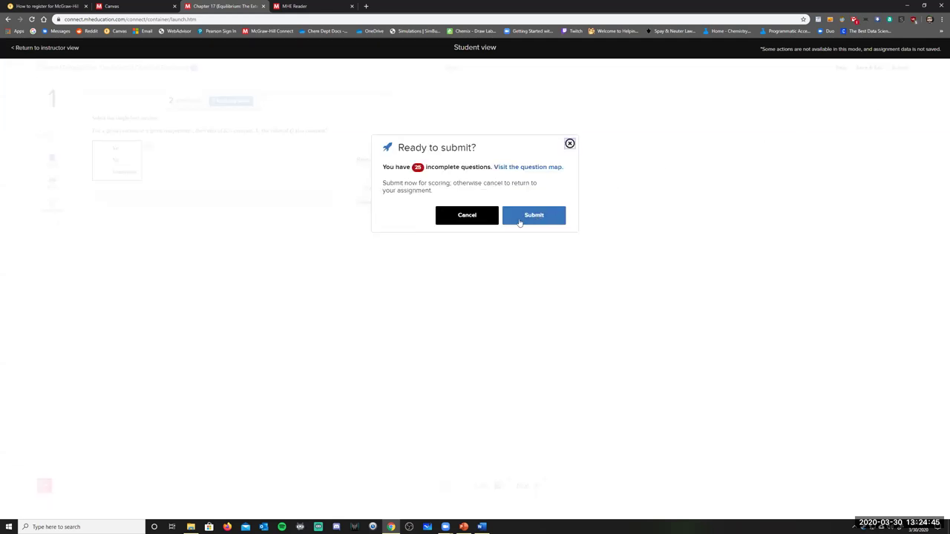
left_click(468, 215)
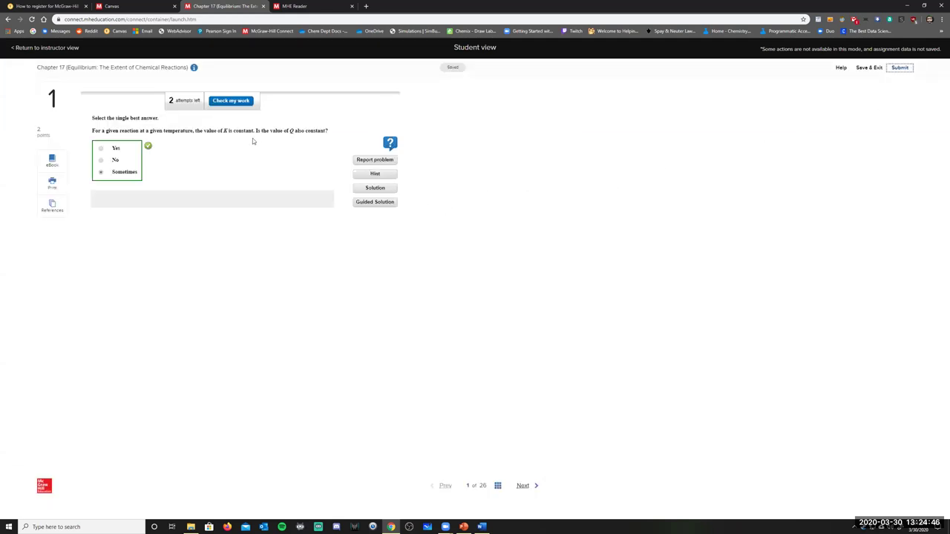
left_click(232, 102)
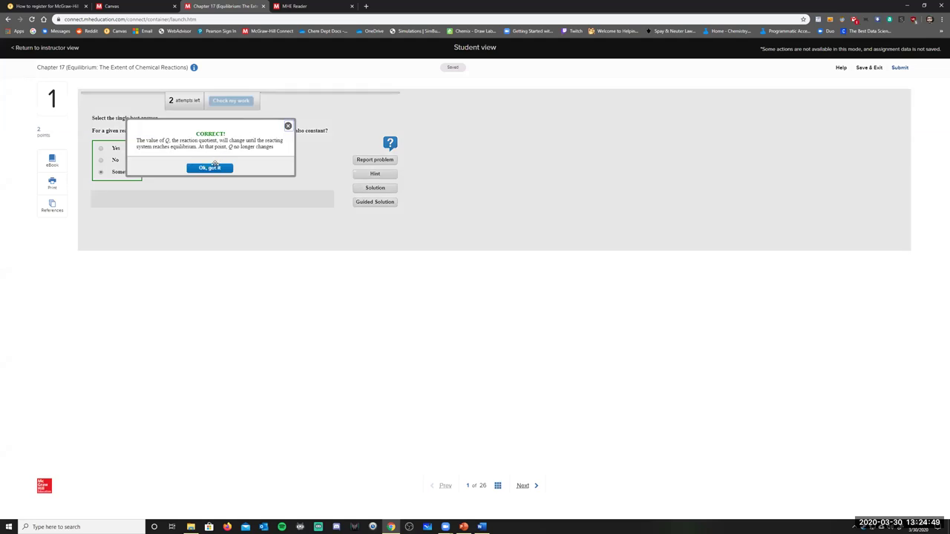
left_click(211, 168)
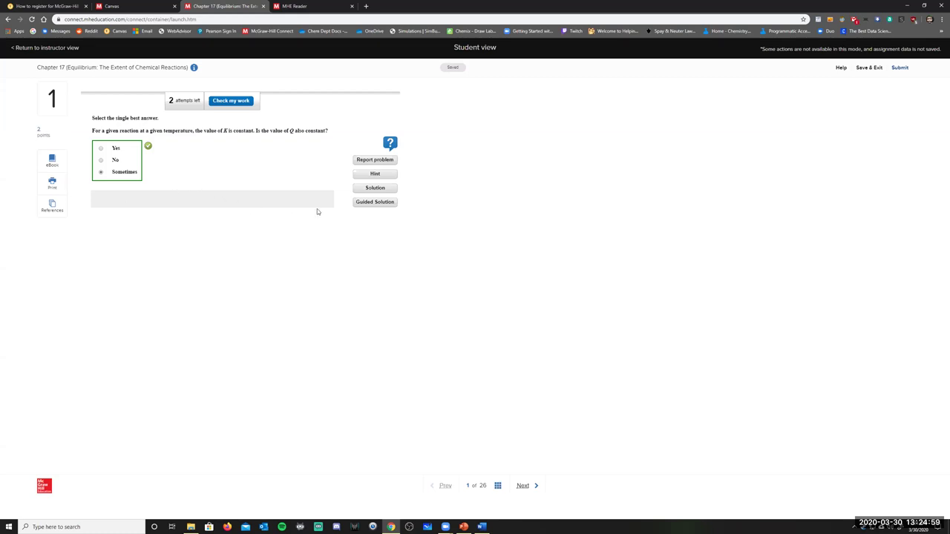
Go to question 2 and view the equation keypad for its first answer field, closing it again
left_click(523, 486)
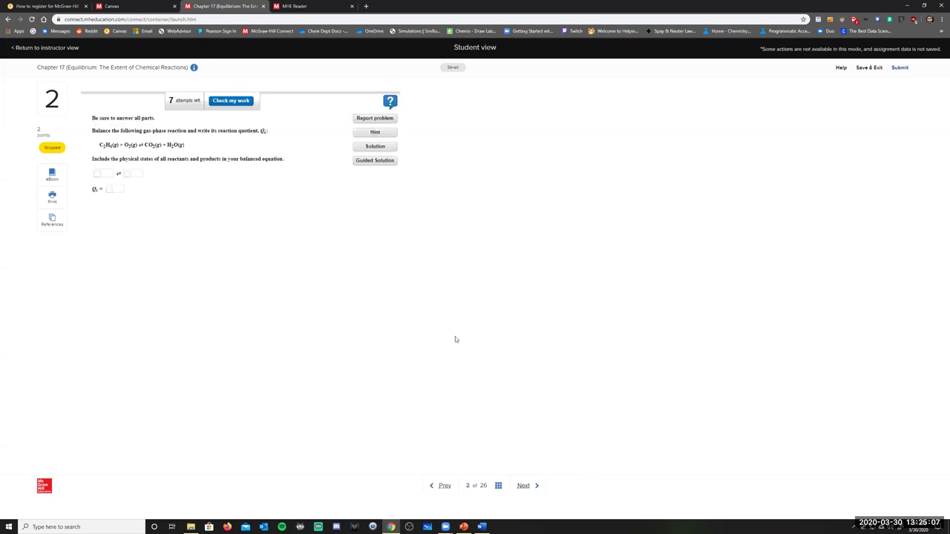
left_click(100, 174)
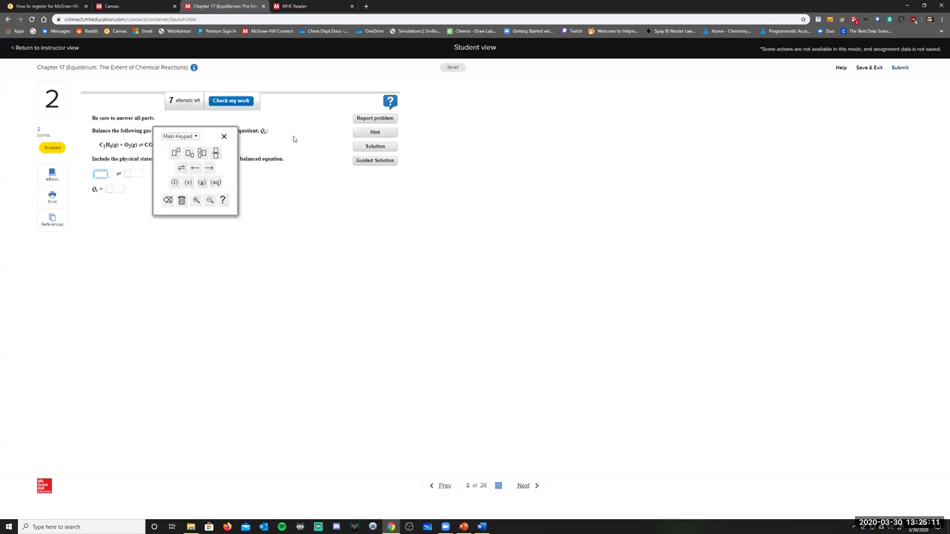
left_click(224, 138)
Copy the text of question 2, paste it below question 1 in the Word document, and return to the Connect assignment
left_click_drag(158, 182, 93, 117)
key("ctrl+c")
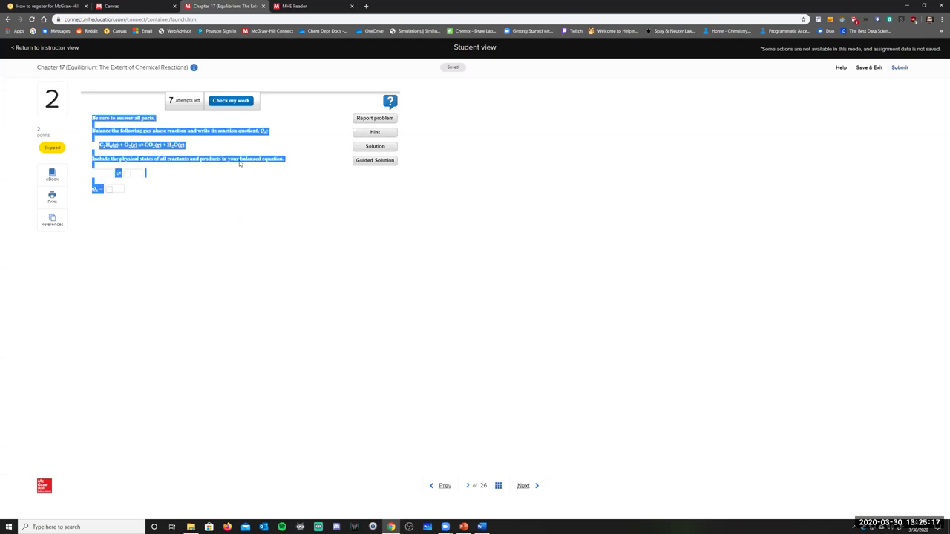
key("alt+Tab")
key("ctrl+v")
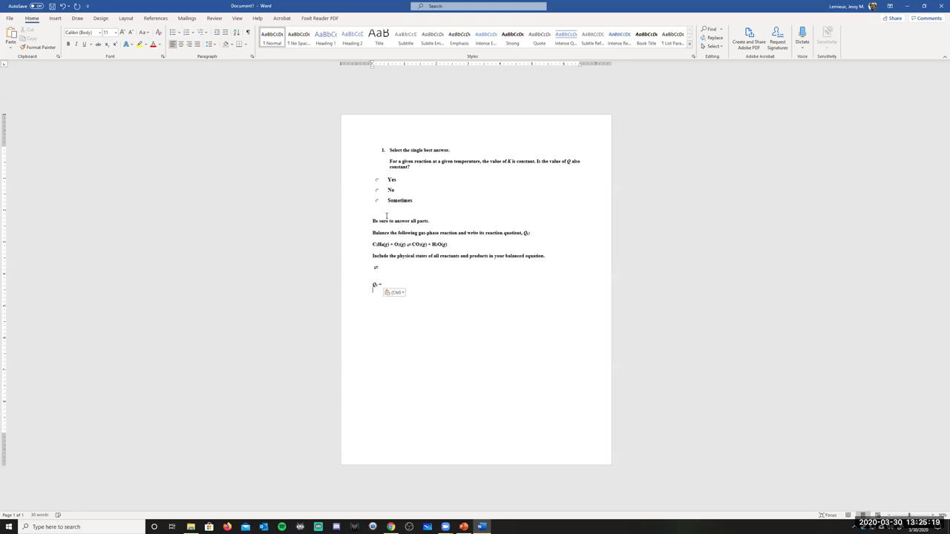
key("alt+Tab")
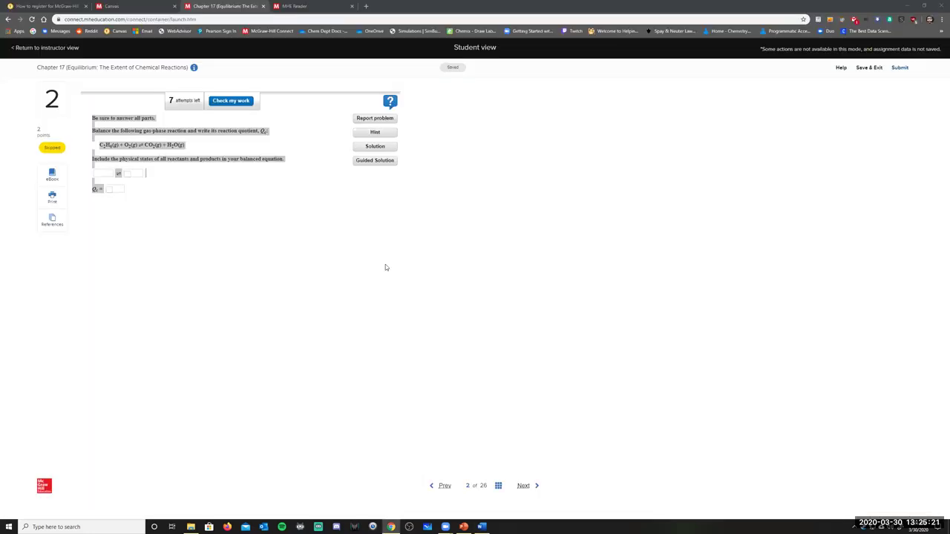
key("alt+Tab")
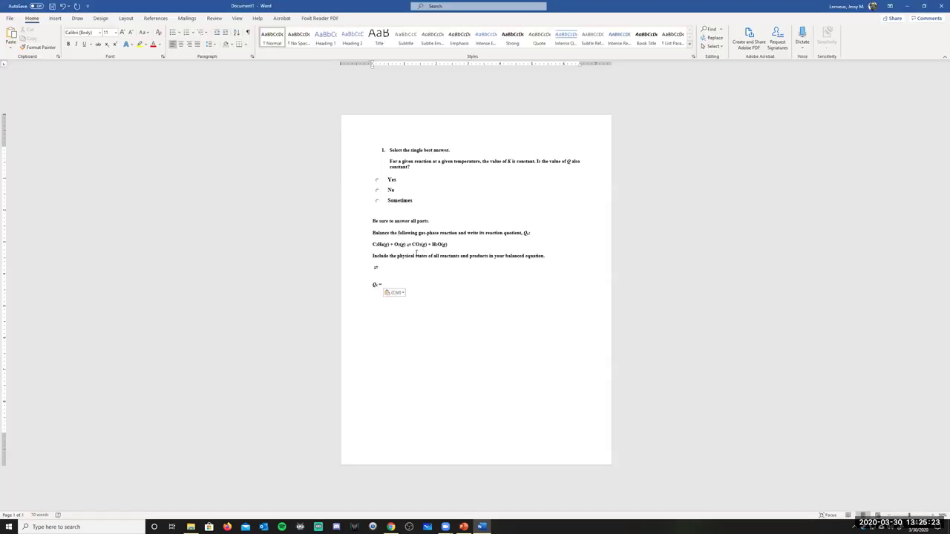
key("alt+Tab")
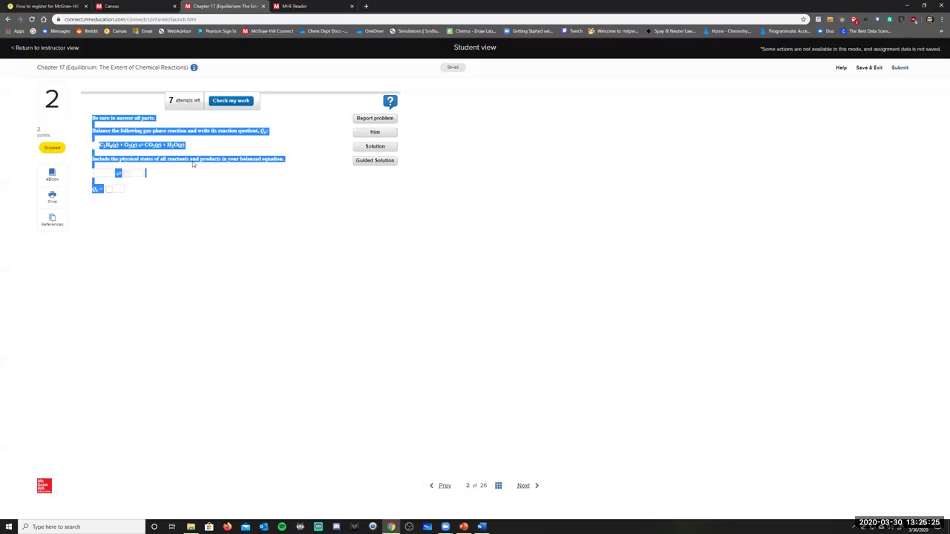
View the assignment's question map and return to question 2
left_click(497, 486)
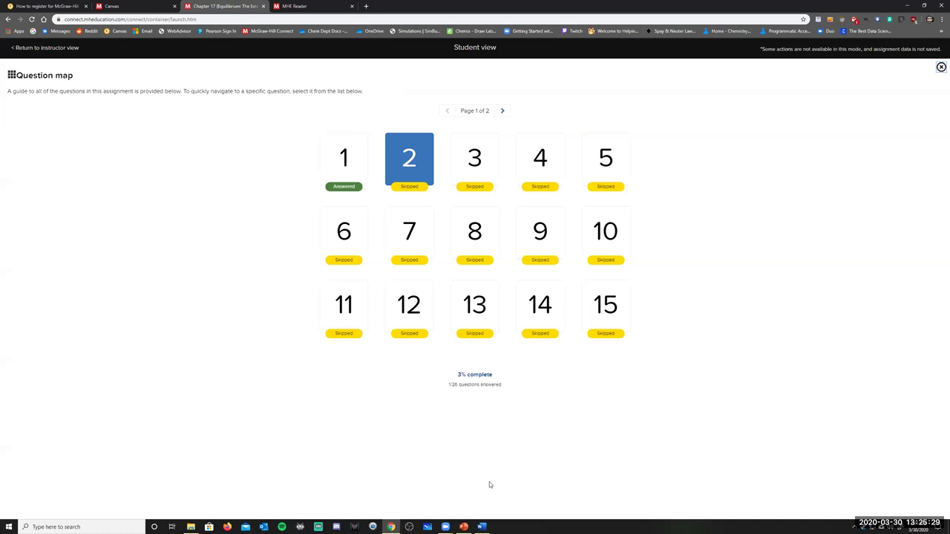
left_click(940, 68)
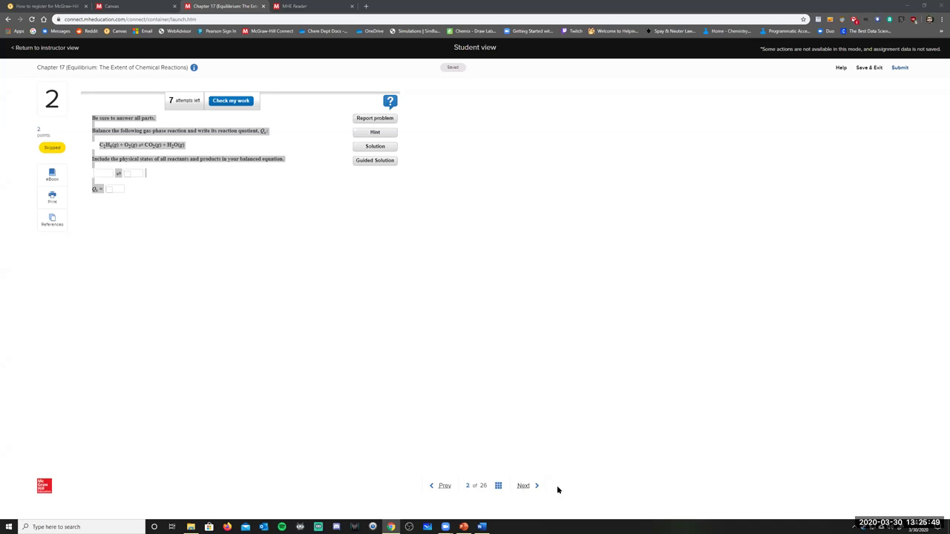
left_click(499, 486)
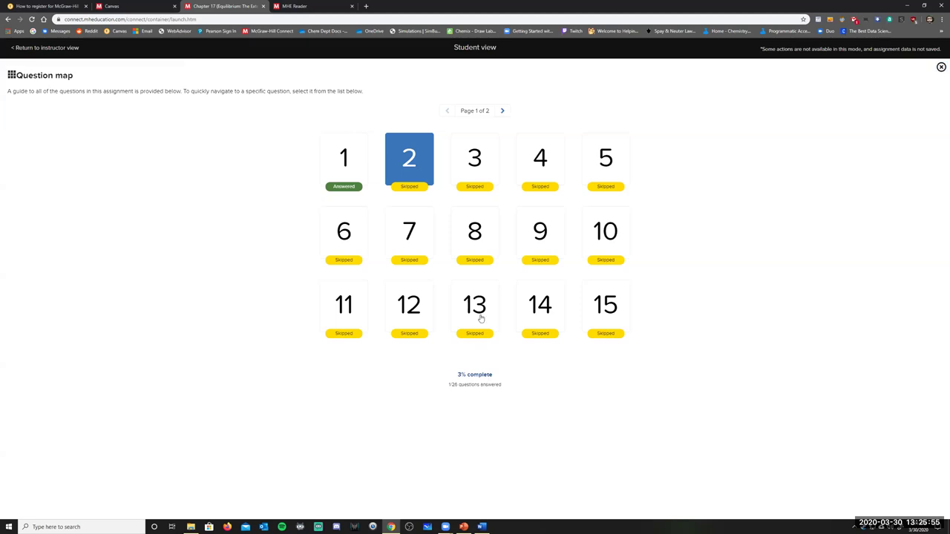
left_click(423, 169)
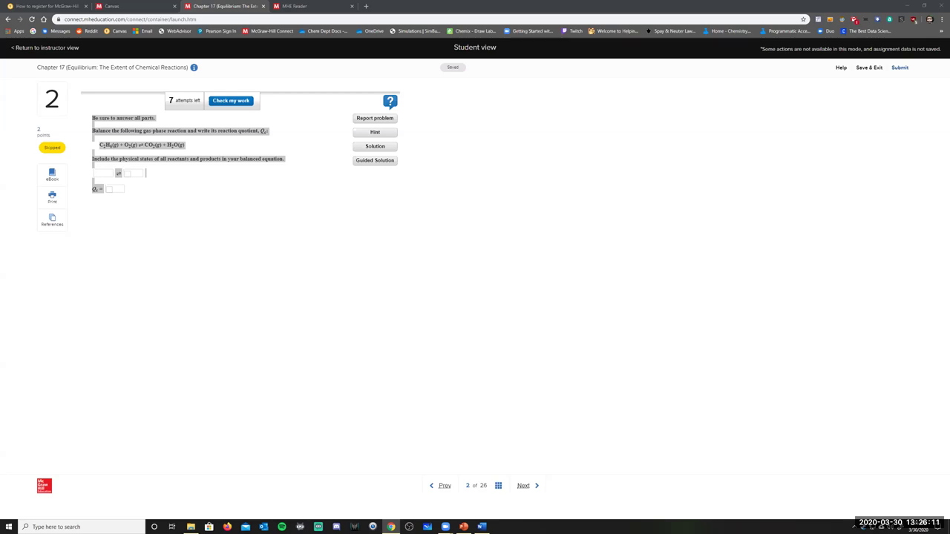
Page forward to questions 3 and 4 of the Chapter 17 assignment, and return to the instructor view
left_click(160, 187)
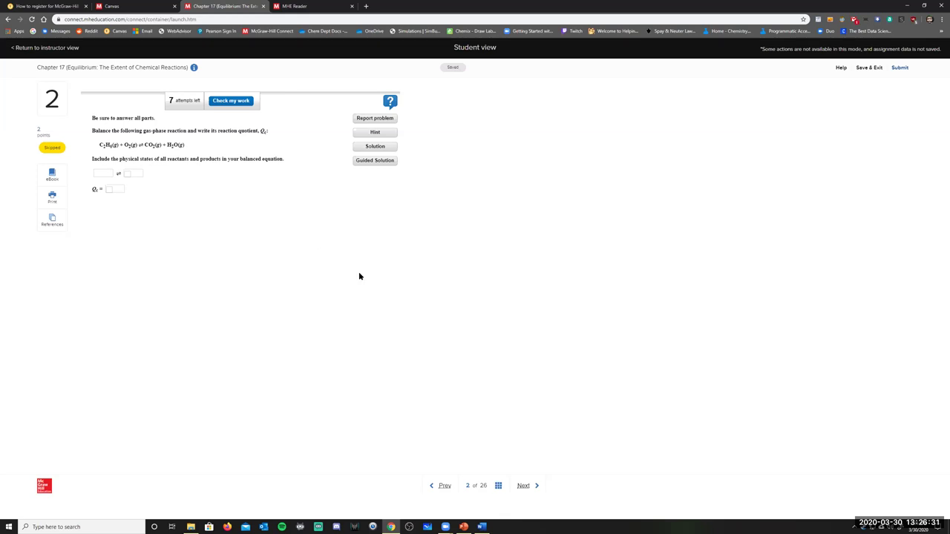
left_click(528, 486)
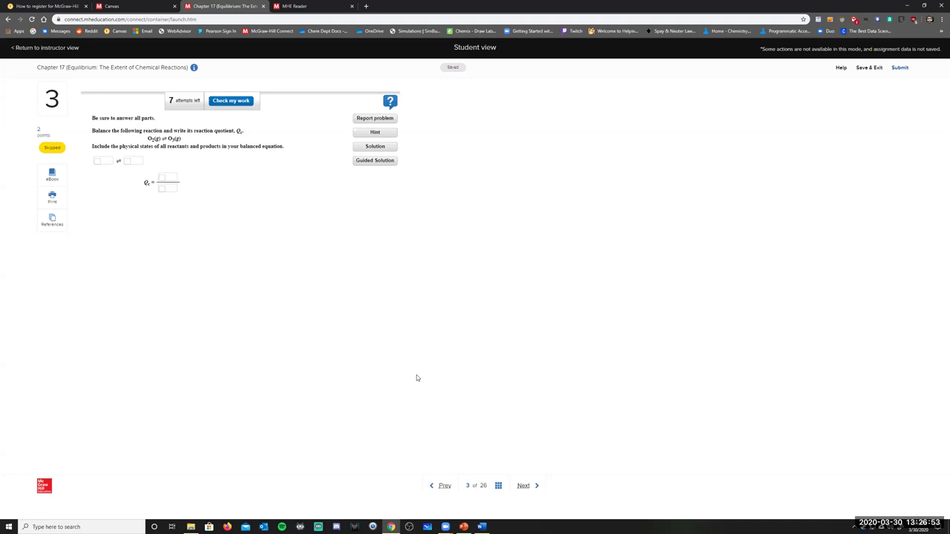
left_click(525, 486)
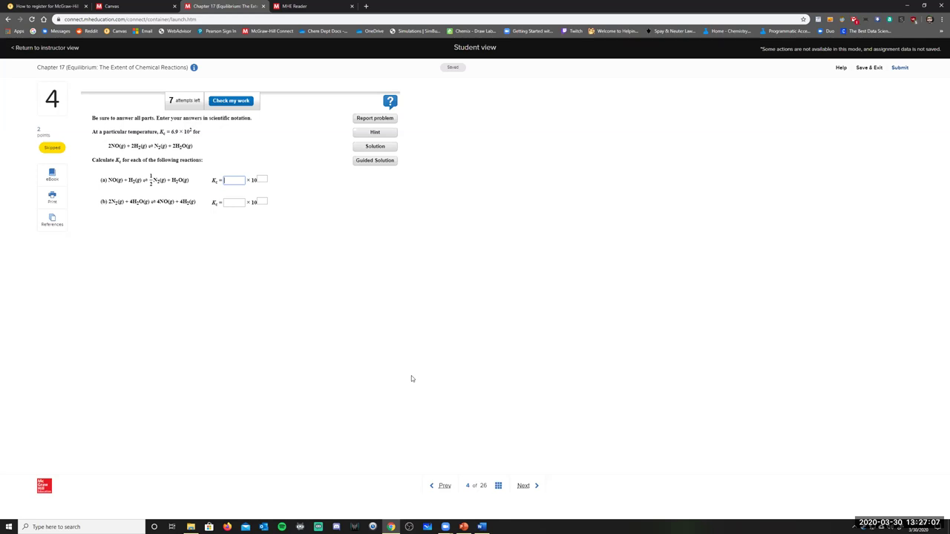
left_click(46, 48)
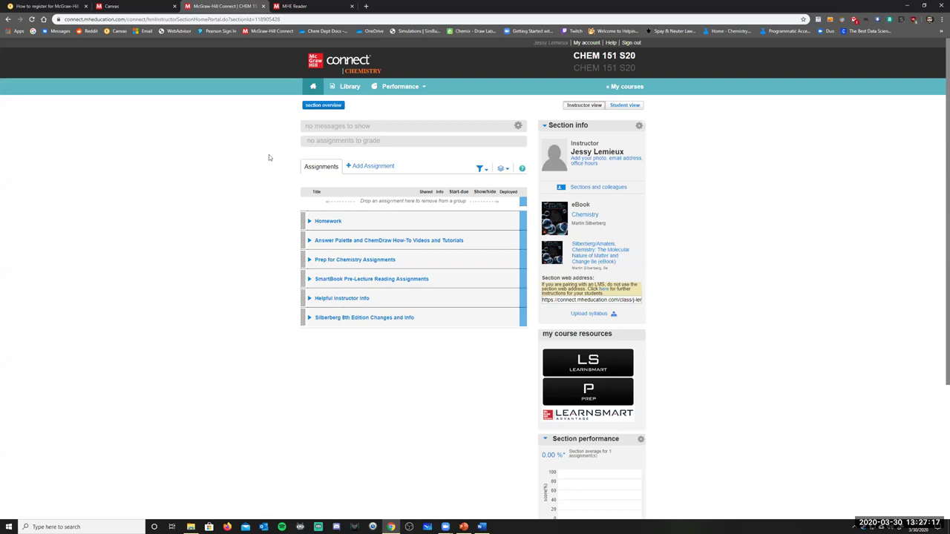
Close the MHE Reader eBook page and return to the Connect course page
left_click(293, 6)
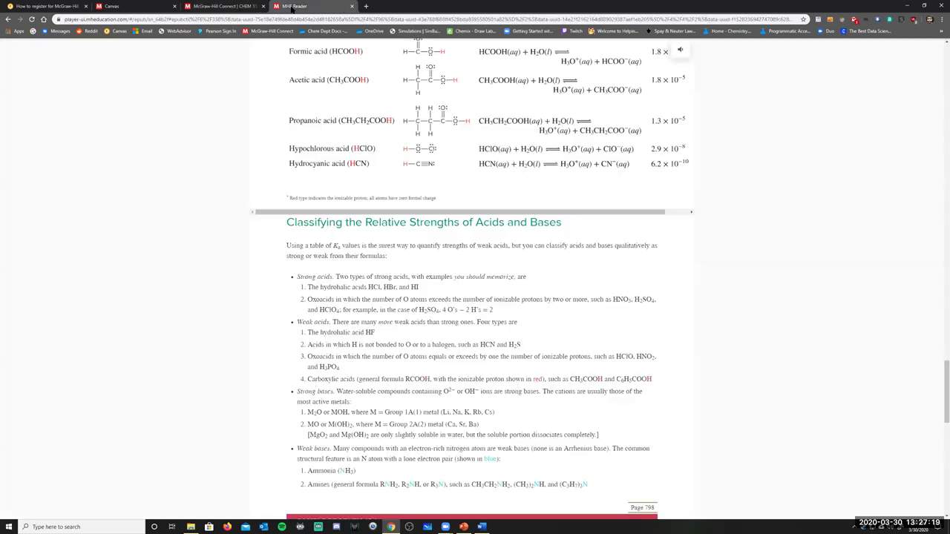
right_click(299, 8)
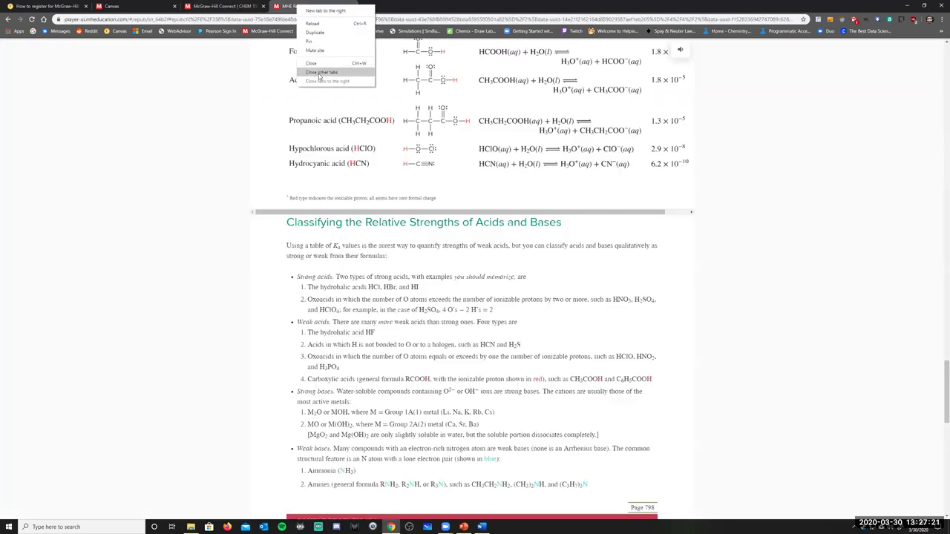
left_click(318, 64)
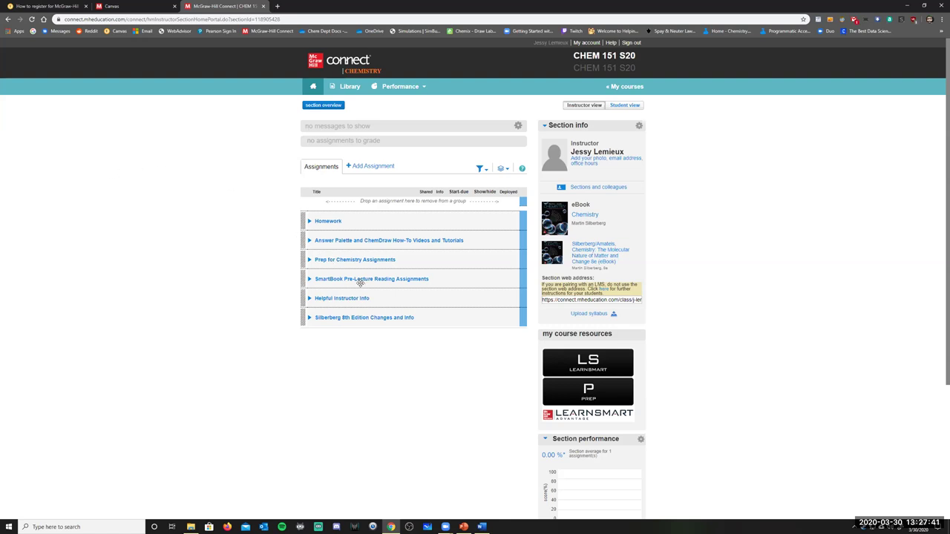
Switch the course to student view and look through the SmartBook Pre-Lecture Reading Assignments list
left_click(629, 105)
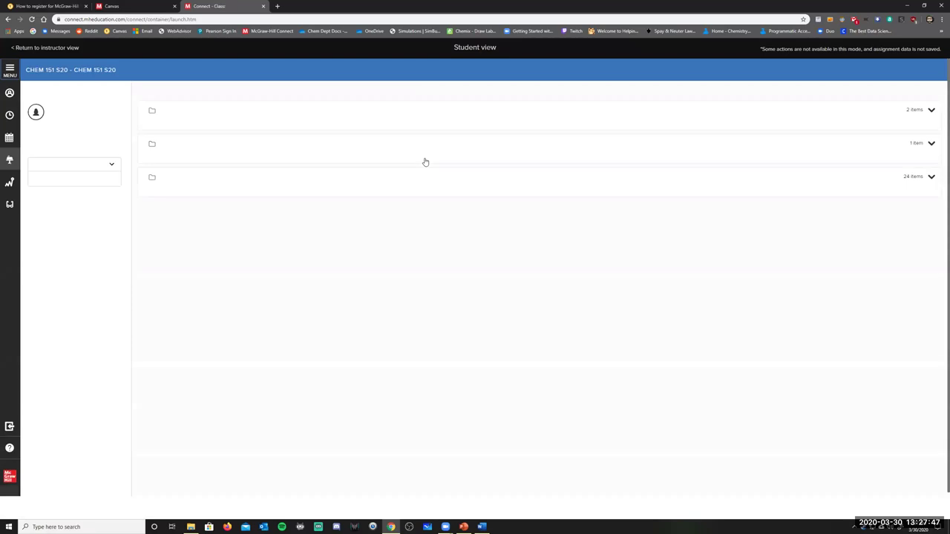
left_click(278, 178)
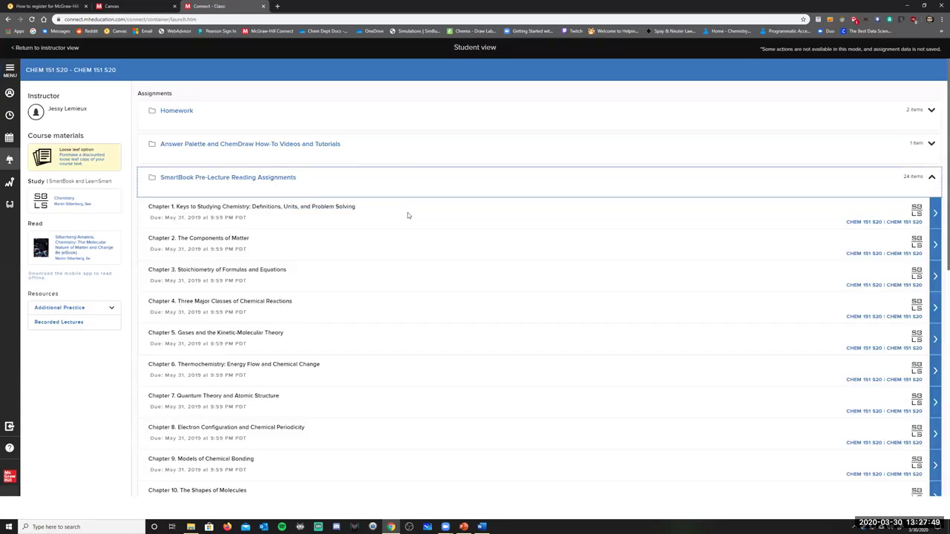
scroll(401, 259, "down", 6)
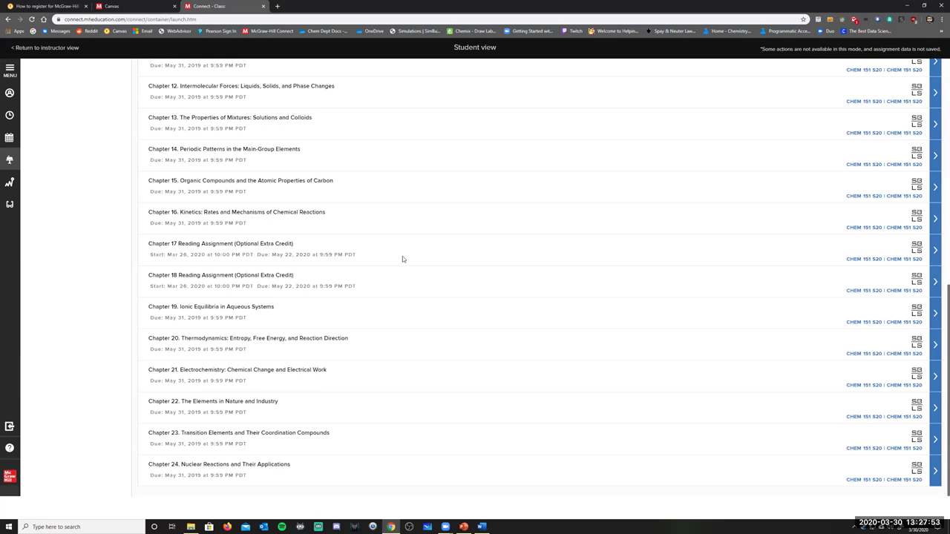
scroll(402, 256, "up", 6)
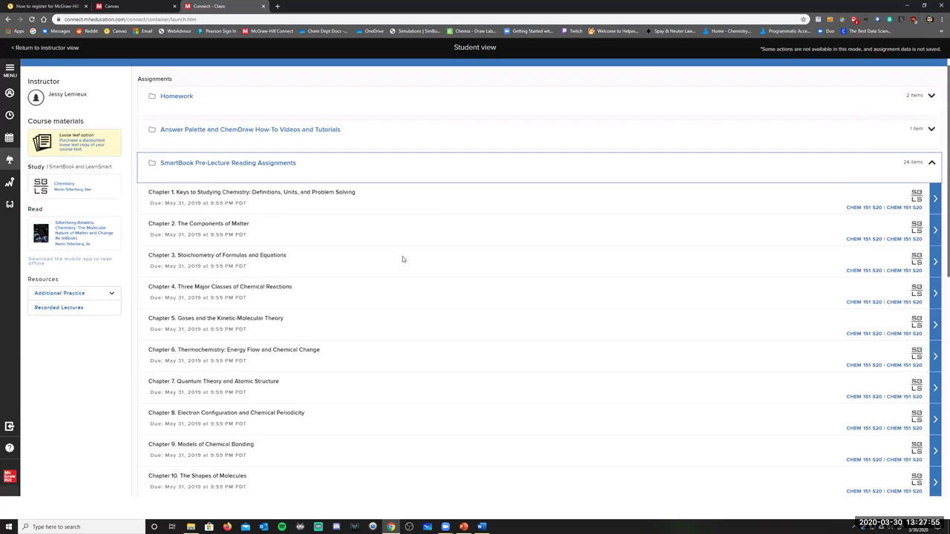
Expand the Homework folder and view the Chapter 18 (Acid-Base Equilibria) assignment details, closing them again
left_click(186, 110)
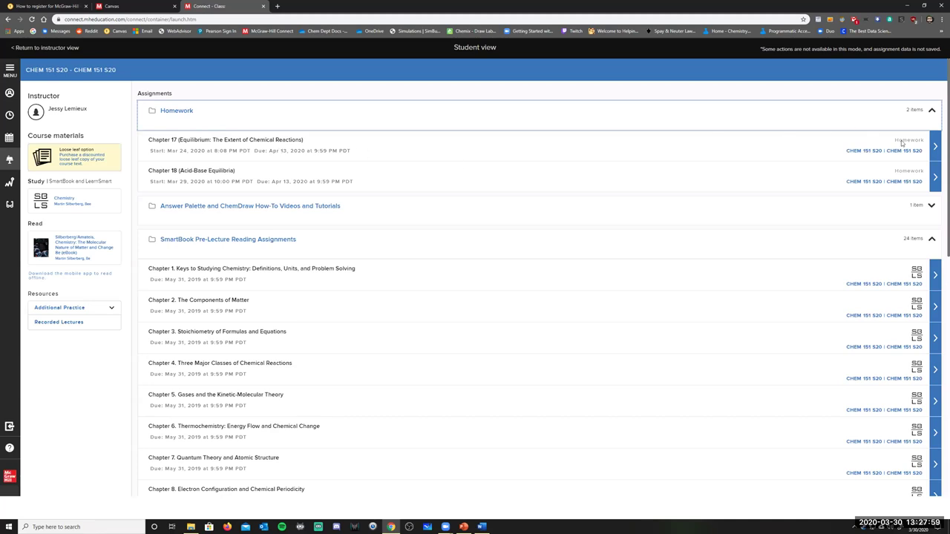
left_click(884, 176)
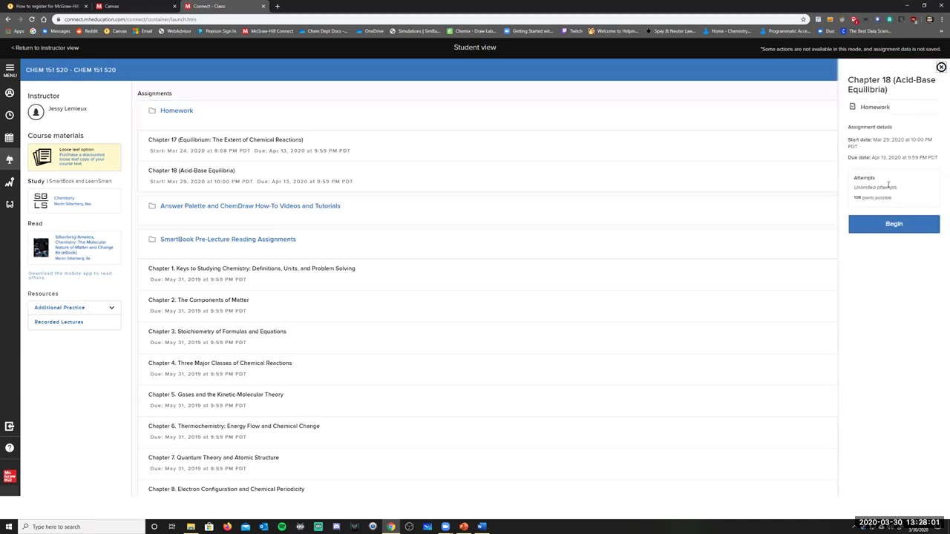
left_click(941, 68)
Begin the Chapter 17 (Equilibrium: The Extent of Chemical Reactions) homework and continue to its first question
left_click(936, 148)
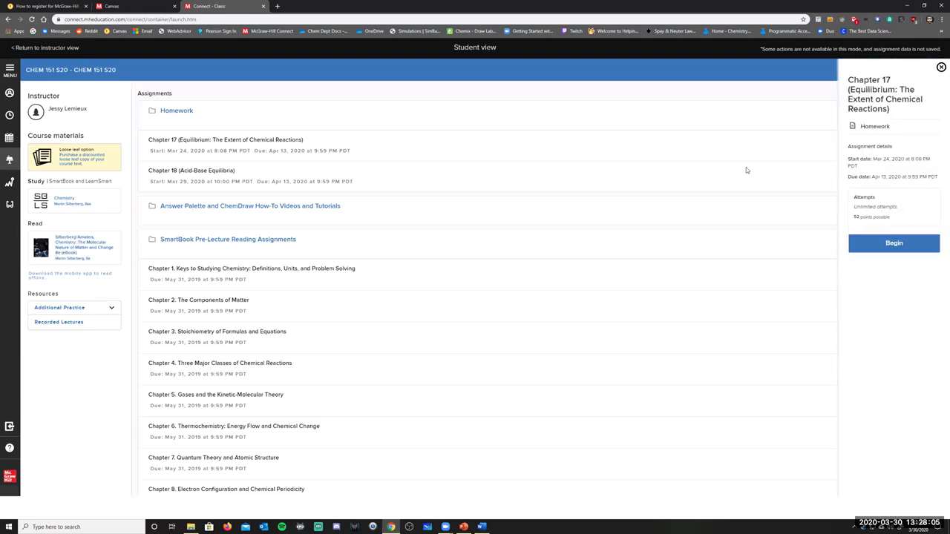
left_click(878, 245)
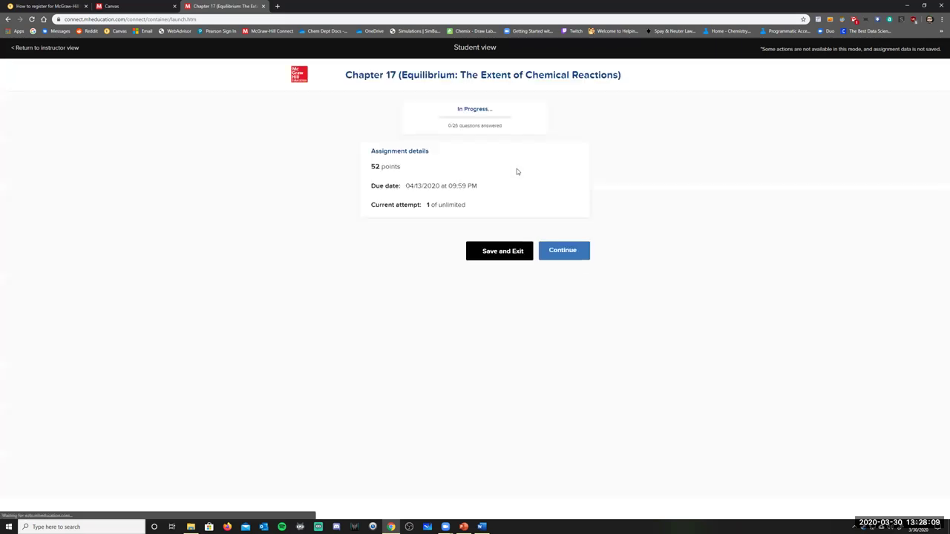
left_click(566, 252)
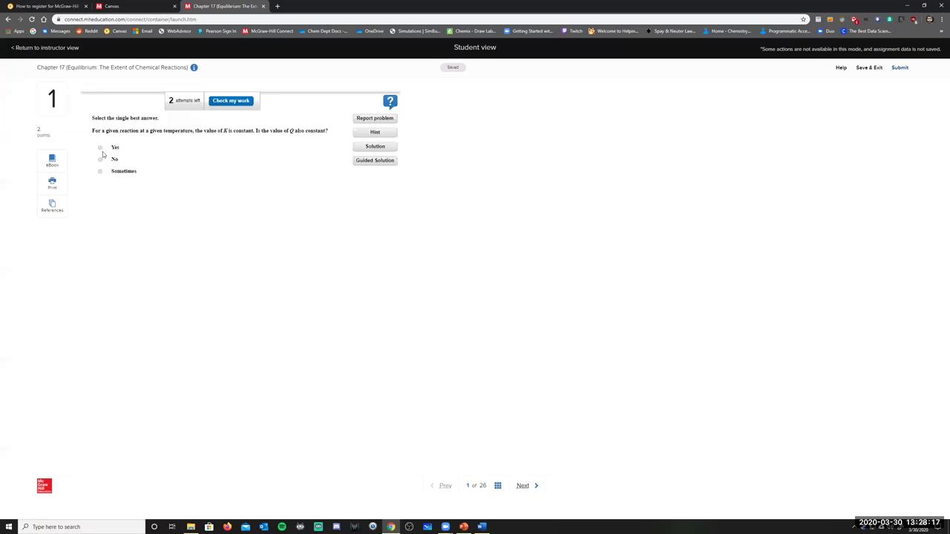
Answer question 1 with "Sometimes" and check the work
left_click(101, 148)
left_click(100, 171)
left_click(232, 100)
left_click(213, 157)
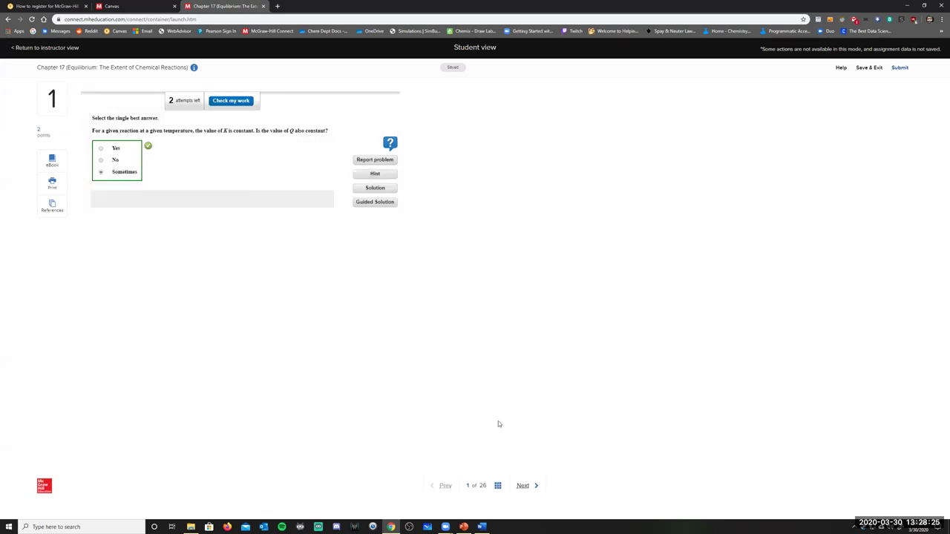
Go to question 2 and view the assignment's question map, closing it again
left_click(535, 486)
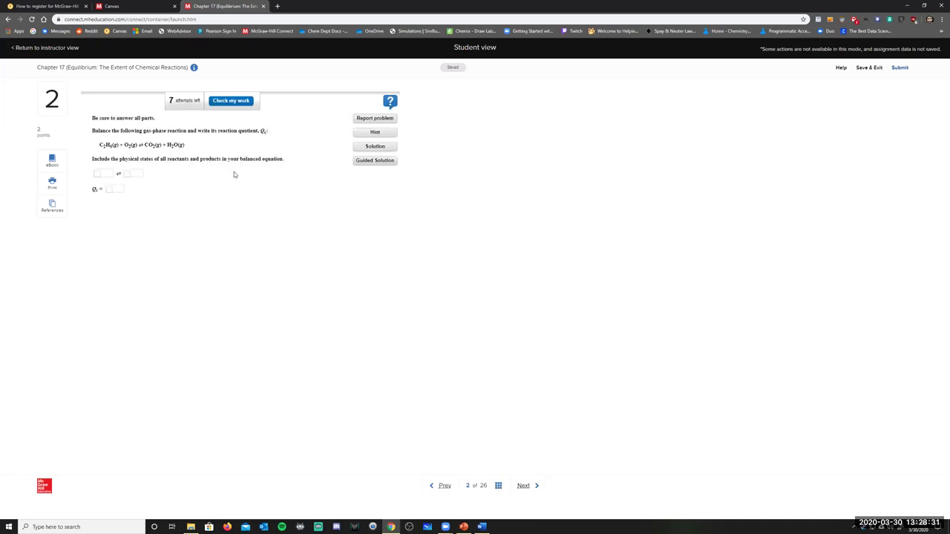
left_click(498, 486)
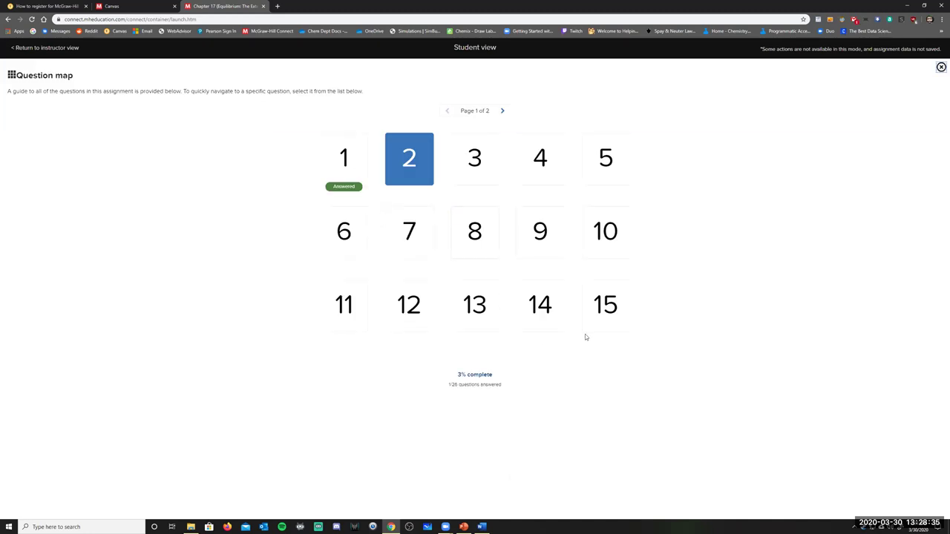
left_click(940, 67)
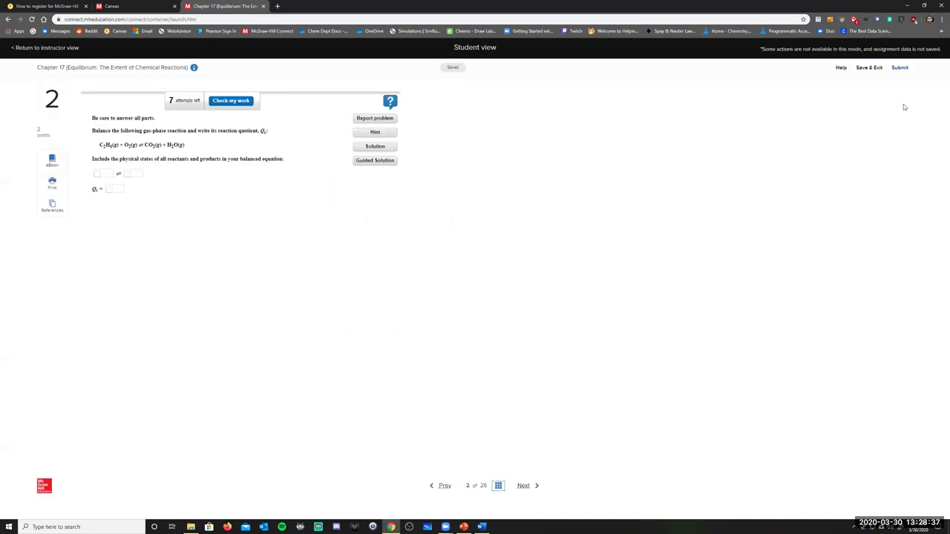
Submit the Chapter 17 assignment despite its incomplete questions and open the results
left_click(899, 69)
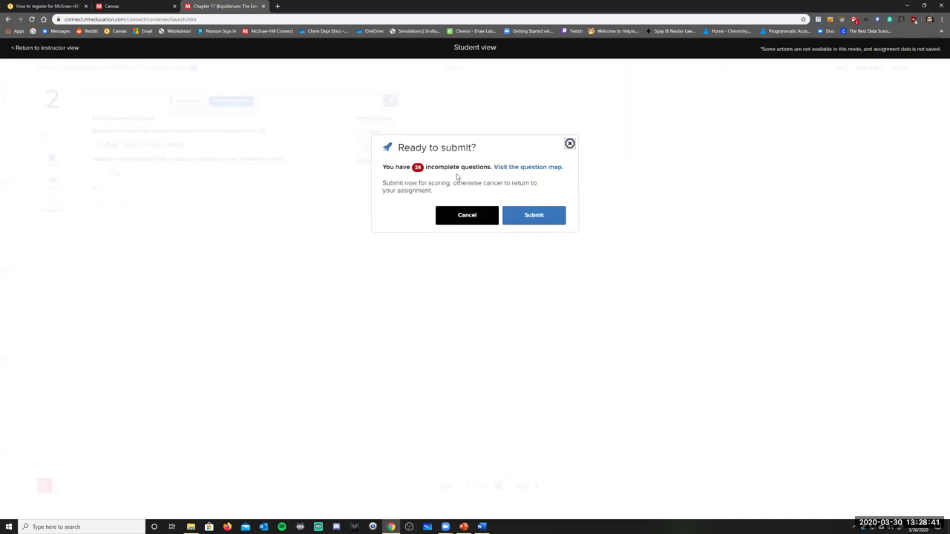
left_click(522, 213)
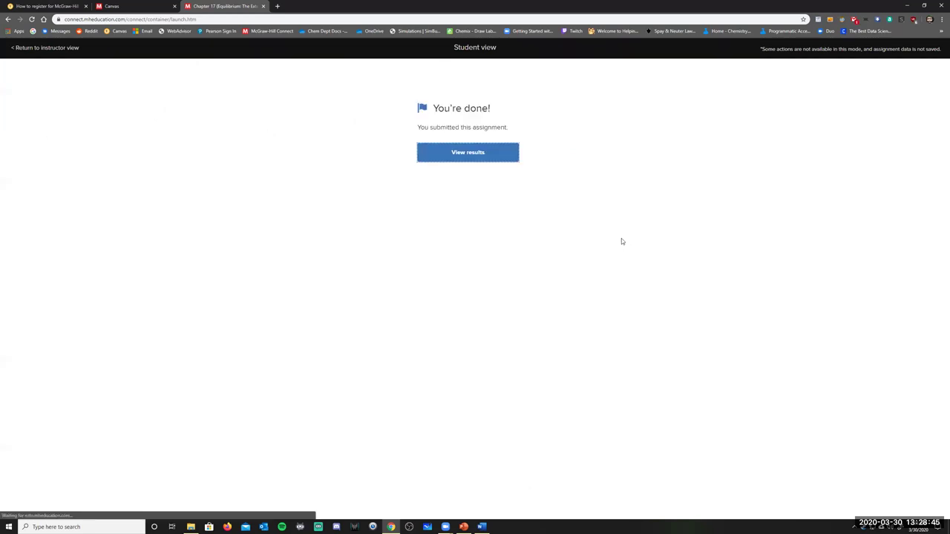
left_click(470, 158)
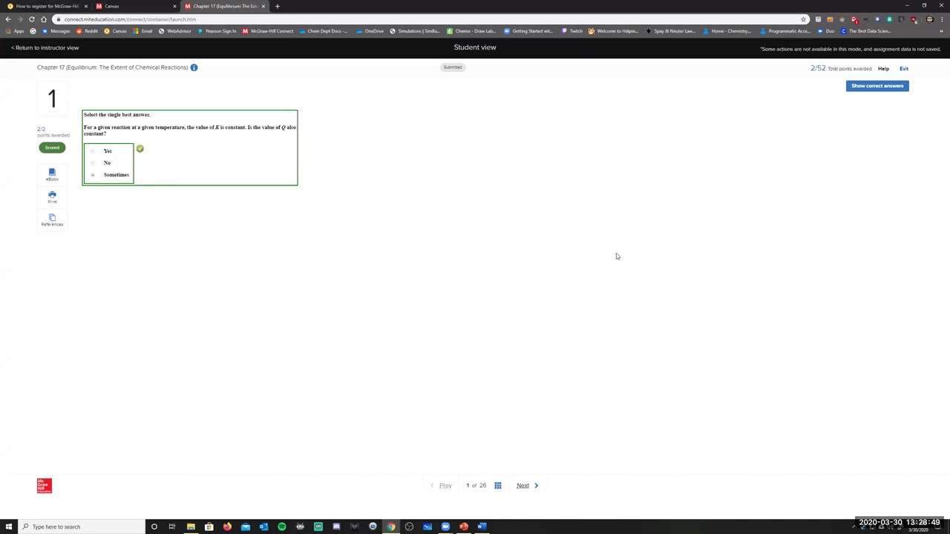
Show the correct answer for question 1 and view the scored results of questions 2 and 3
left_click(874, 87)
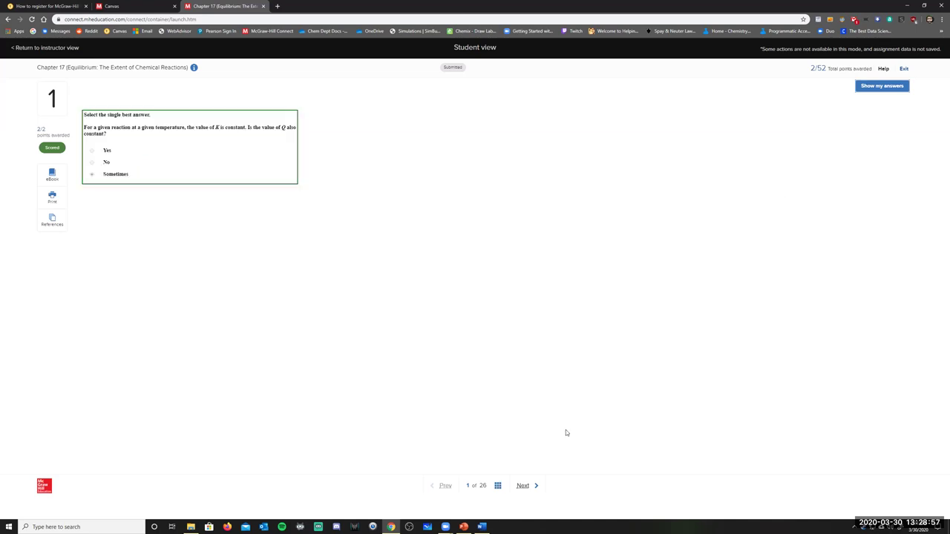
left_click(528, 484)
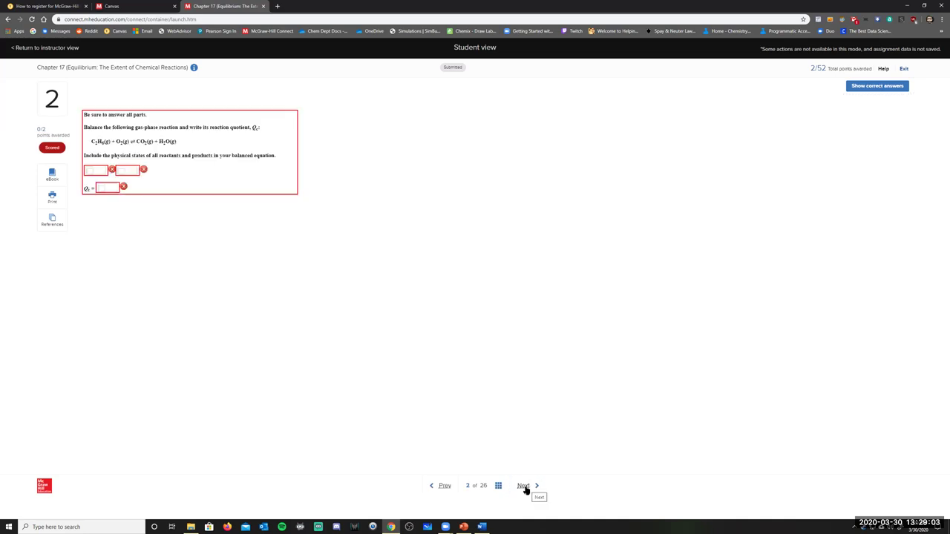
left_click(524, 486)
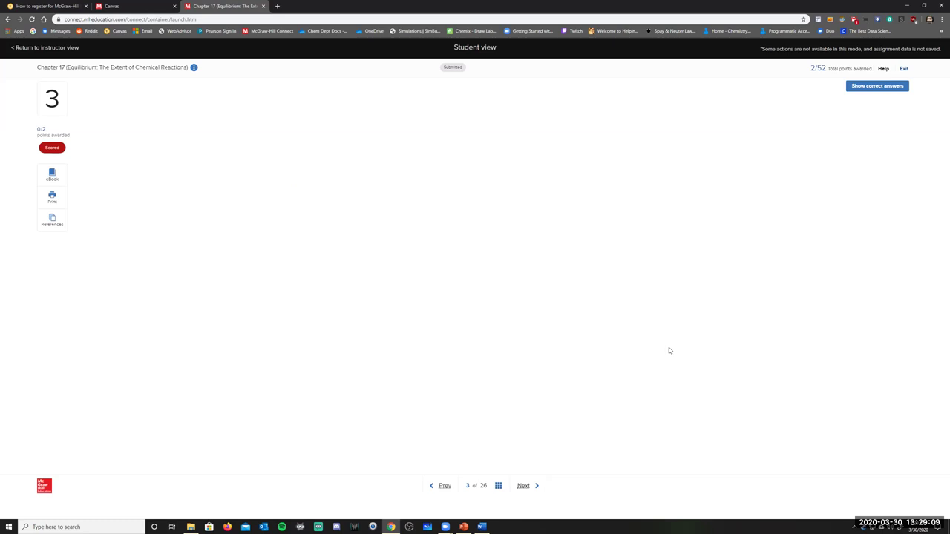
Exit the assignment results and begin the Chapter 17 homework again up to its start page
left_click(903, 69)
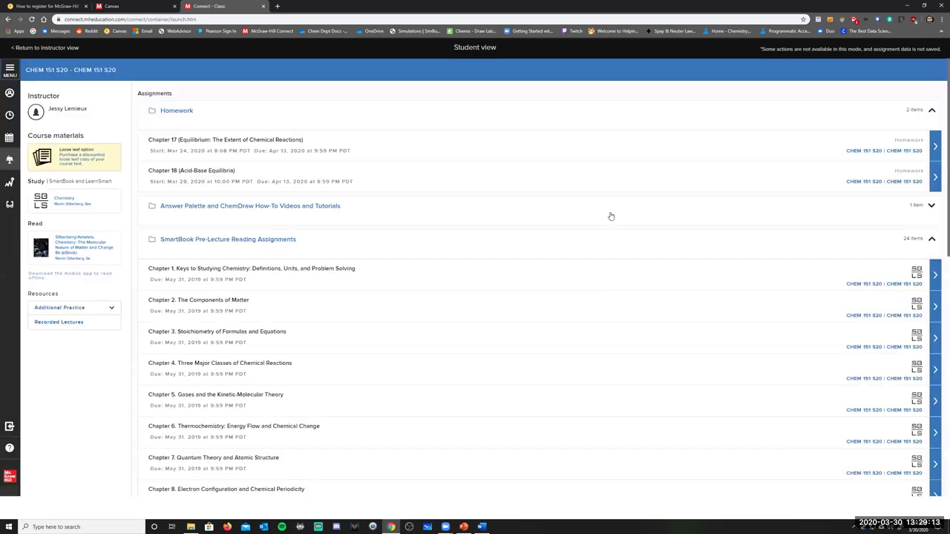
left_click(934, 146)
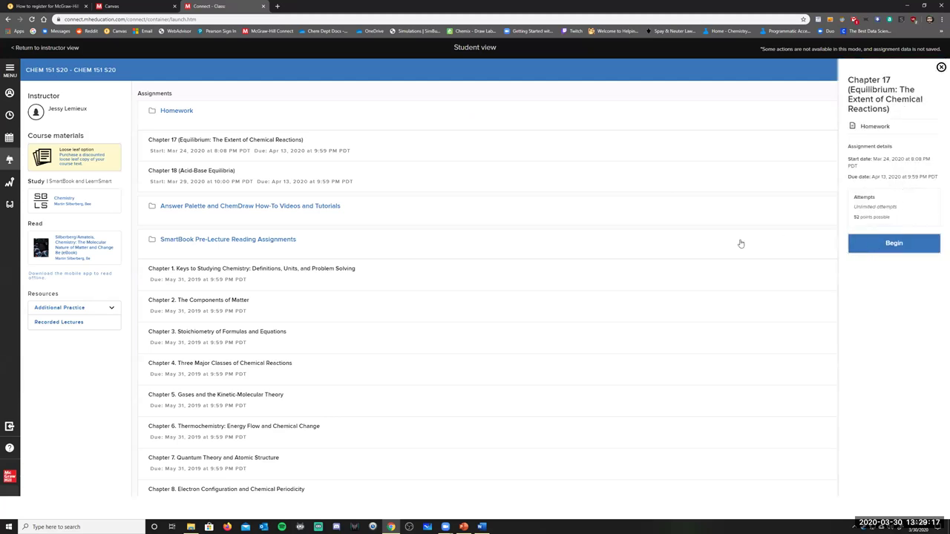
left_click(552, 247)
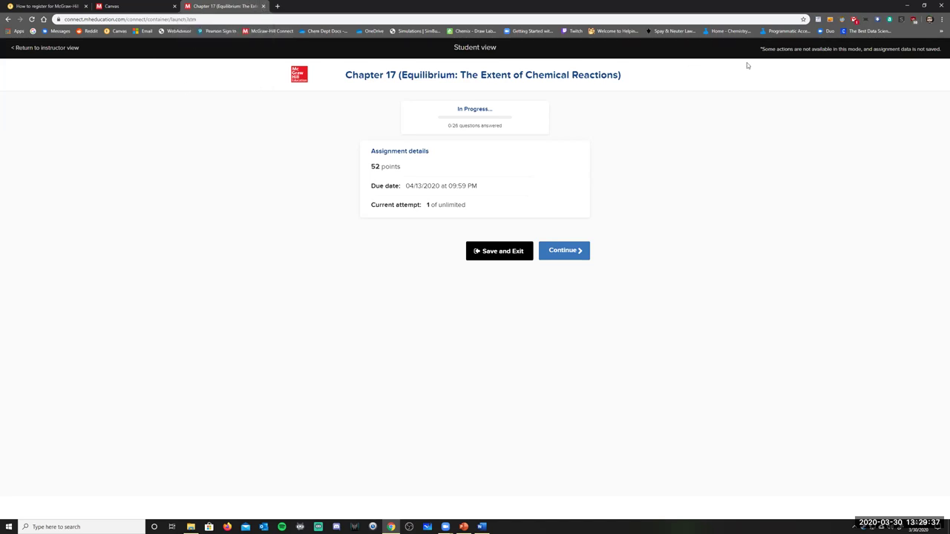
Return to the instructor view and open the policies of the Chapter 17 homework assignment
left_click(64, 49)
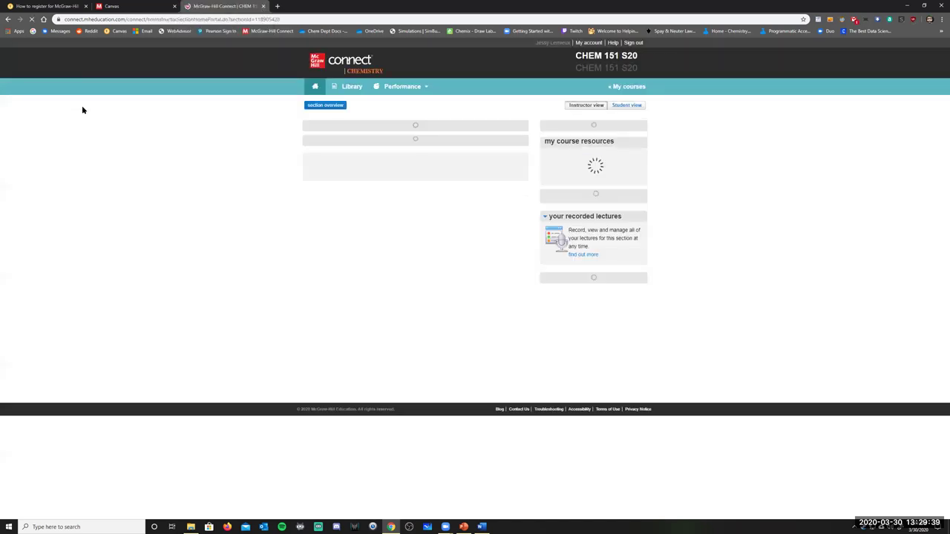
left_click(330, 223)
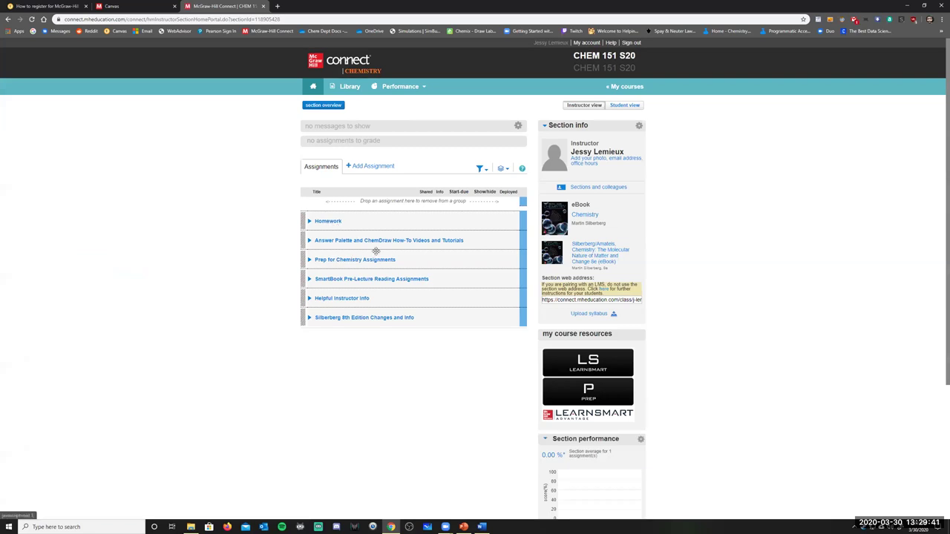
left_click(374, 269)
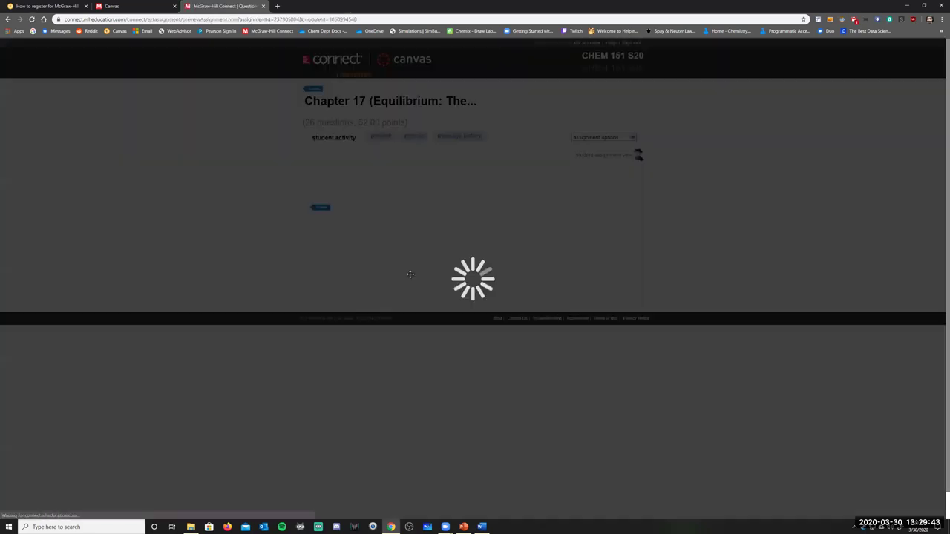
left_click(414, 139)
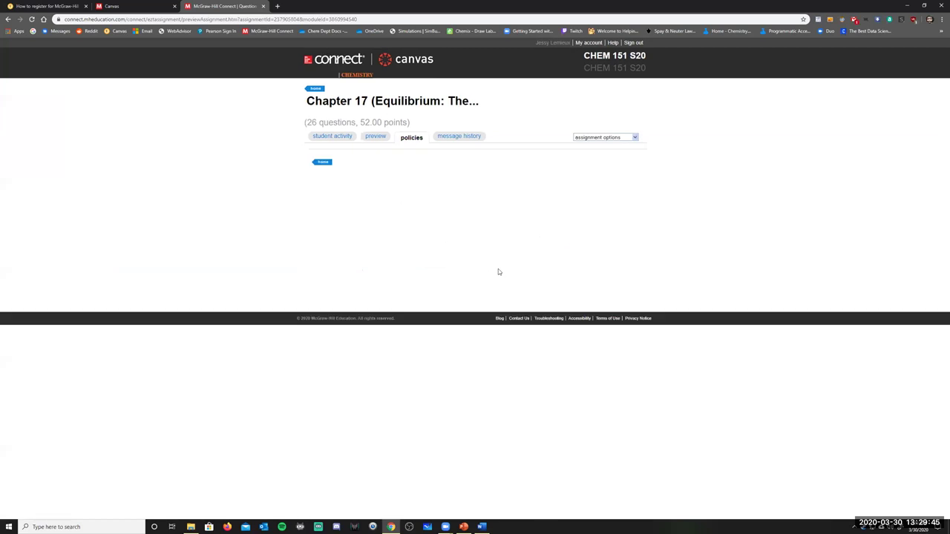
Examine the Chapter 17 assignment's basic, attempt and resource policies, highlighting the printing and reference settings
scroll(492, 282, "down", 2)
left_click_drag(325, 185, 389, 200)
left_click(390, 204)
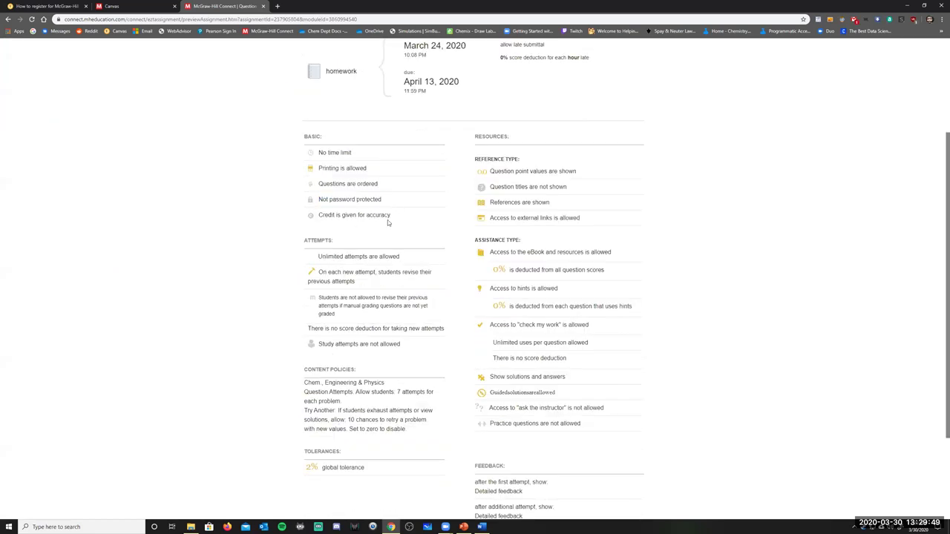
left_click_drag(490, 173, 562, 185)
left_click(563, 200)
left_click_drag(502, 199, 528, 218)
scroll(455, 222, "down", 1)
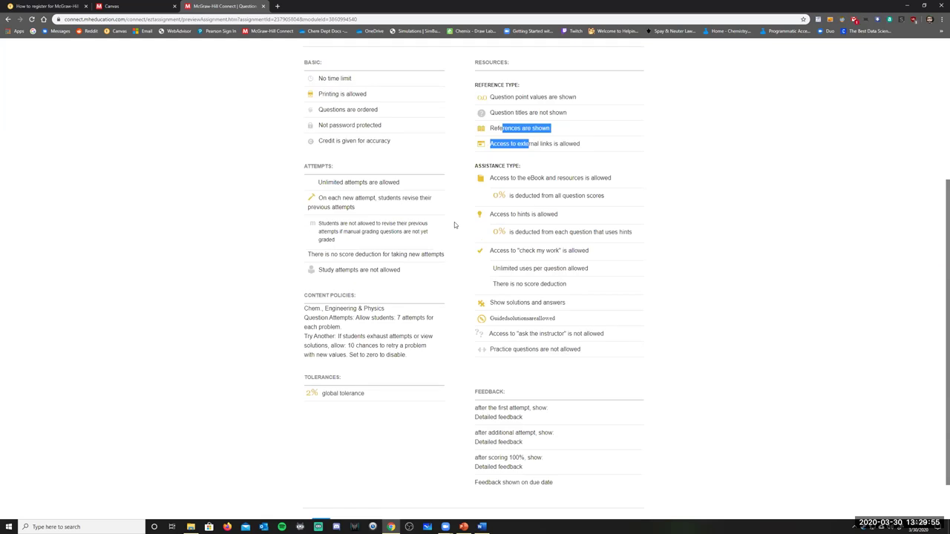
Examine the attempt, assistance and tolerance policies, highlighting the revision of previous attempts, eBook, hints, check my work, solutions and global tolerance entries
left_click_drag(355, 208, 318, 200)
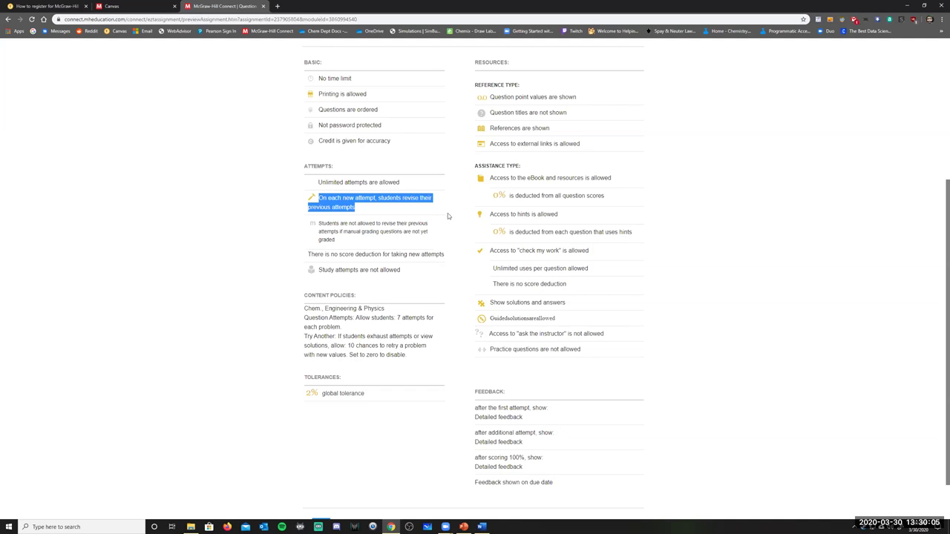
left_click_drag(496, 181, 599, 197)
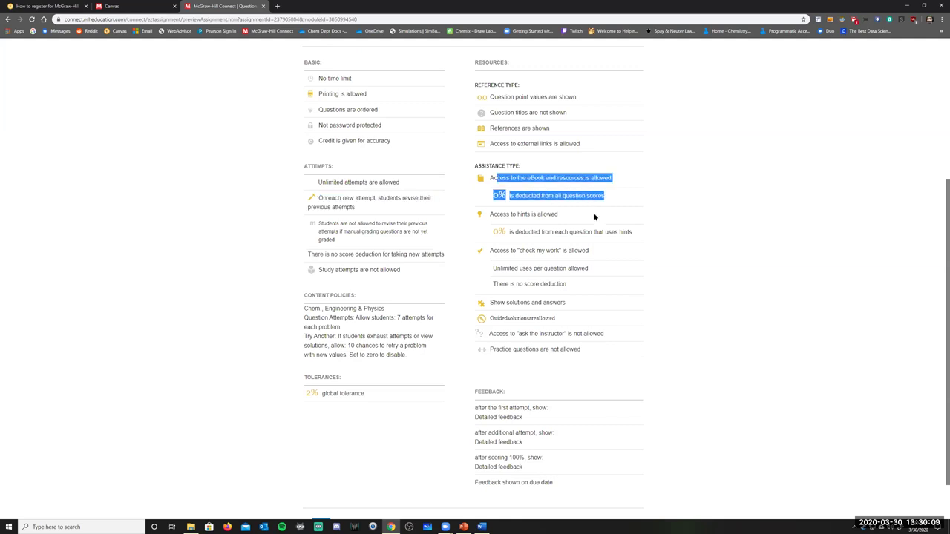
left_click_drag(497, 214, 490, 214)
left_click_drag(547, 238, 568, 243)
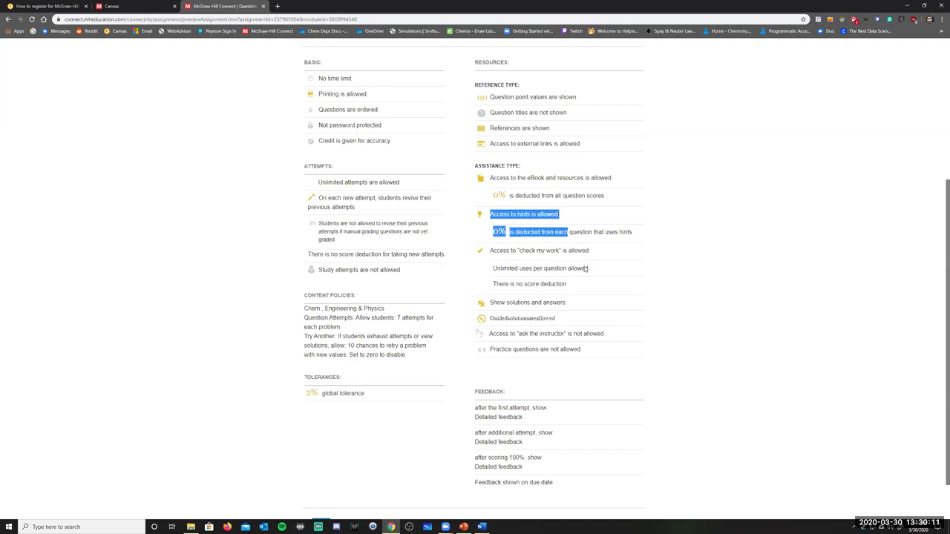
left_click_drag(491, 250, 599, 285)
scroll(597, 283, "down", 1)
left_click_drag(497, 249, 589, 270)
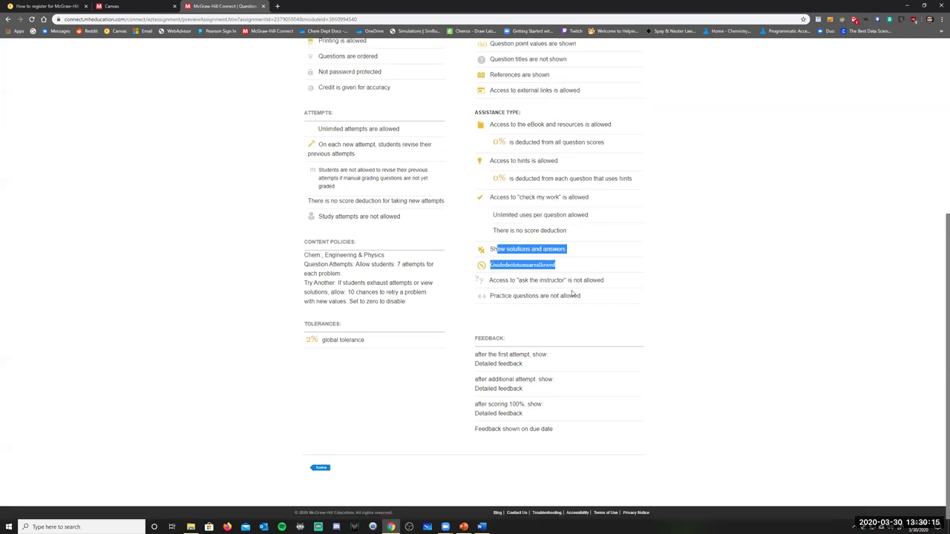
left_click_drag(372, 343, 307, 341)
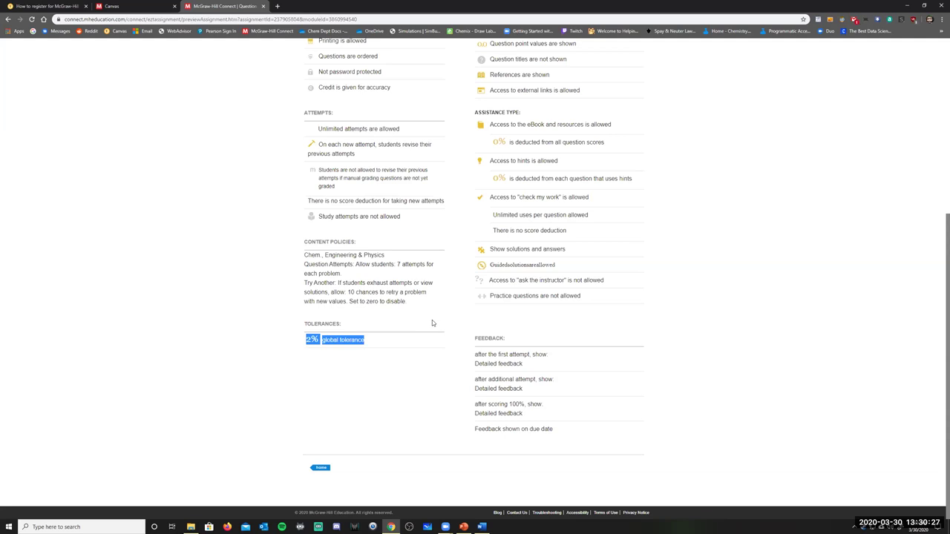
Review the Chapter 17 submission policy, highlighting the late submittal and hourly score deduction lines
scroll(431, 322, "up", 4)
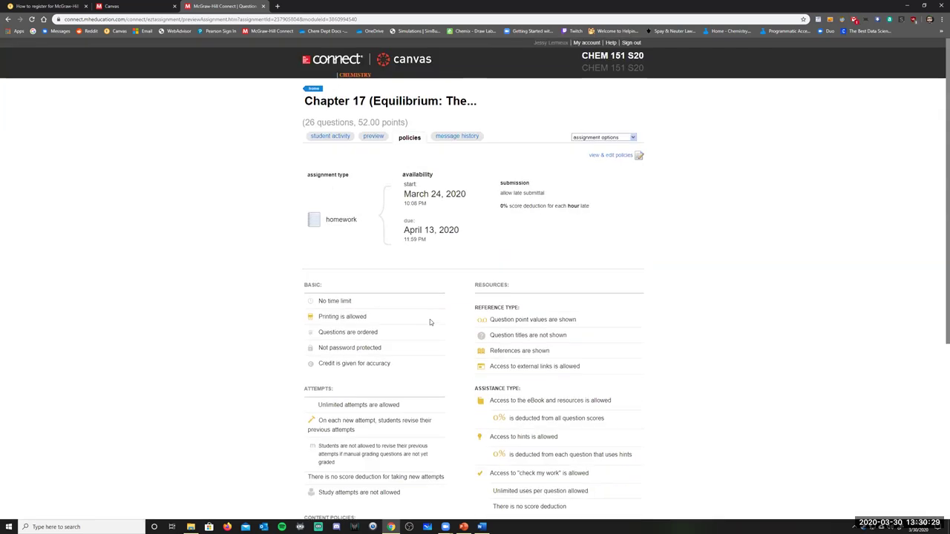
scroll(429, 322, "down", 1)
scroll(429, 322, "down", 1)
scroll(430, 322, "up", 1)
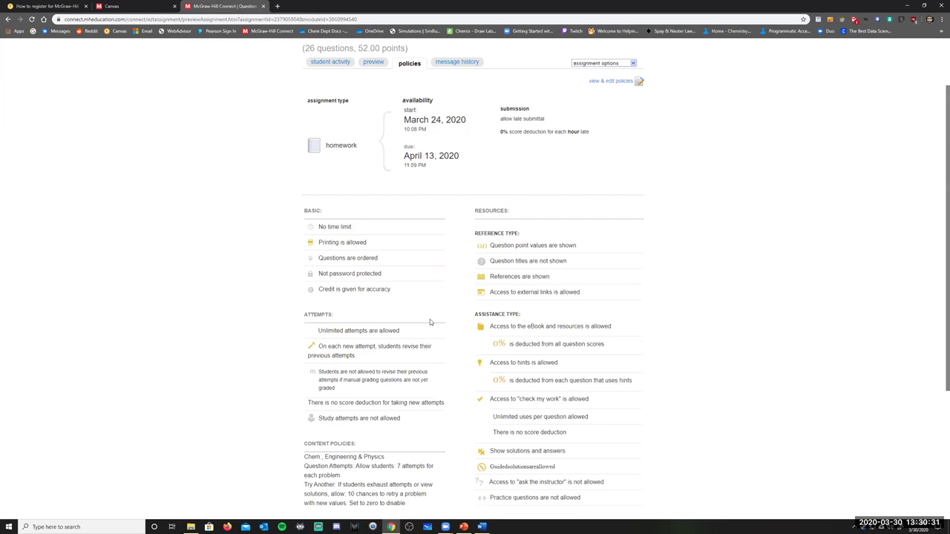
left_click_drag(546, 119, 509, 122)
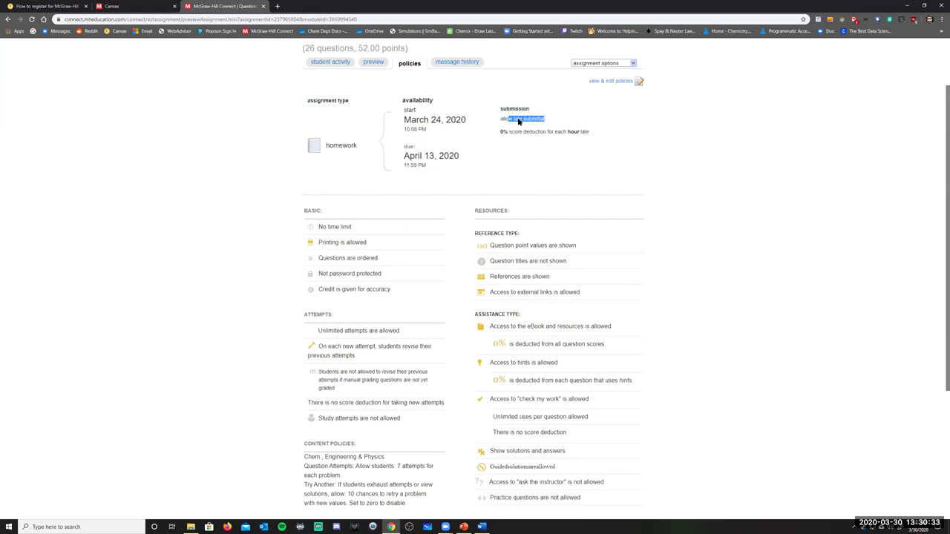
left_click_drag(587, 132, 476, 158)
left_click(475, 158)
scroll(423, 221, "up", 1)
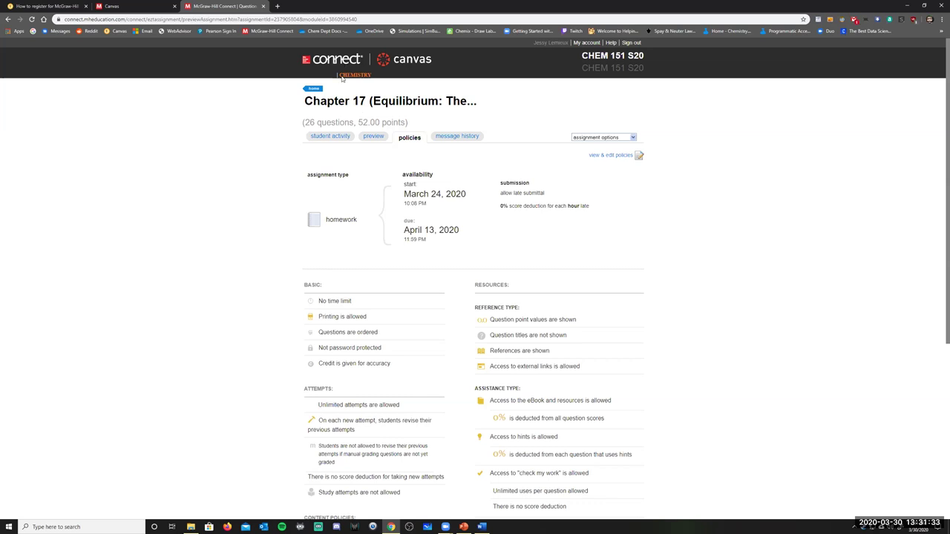
Return to the section home, reopen the Chapter 17 homework and open it for editing, accepting the limited editing options
left_click(314, 89)
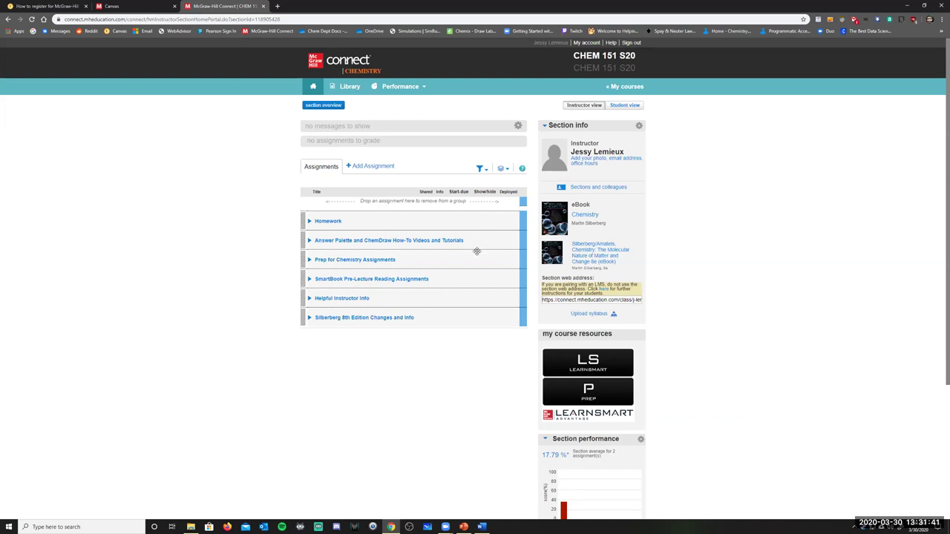
left_click(332, 222)
left_click(364, 269)
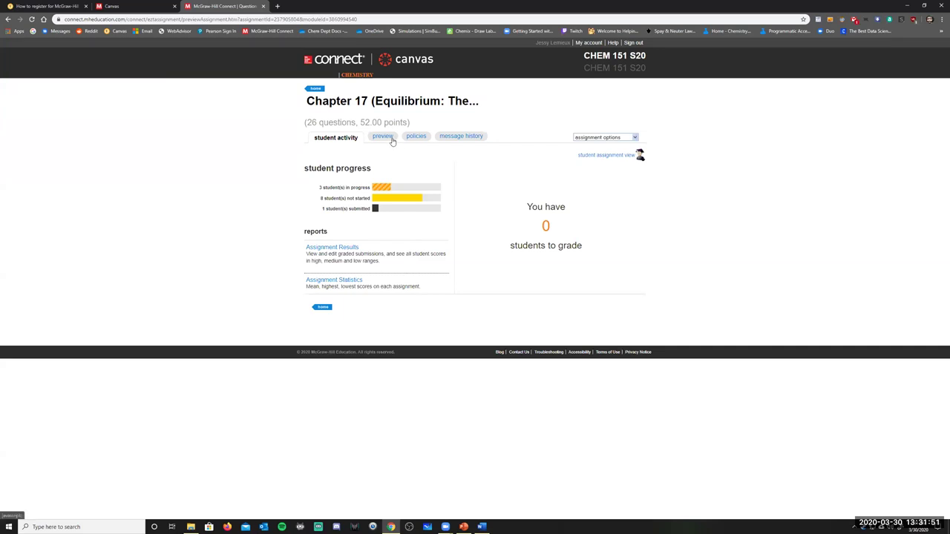
left_click(601, 141)
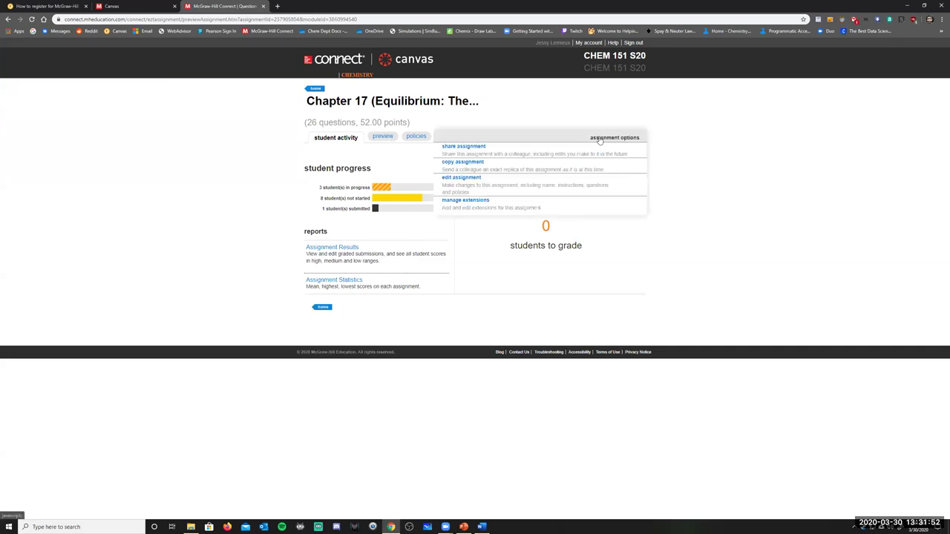
left_click(499, 185)
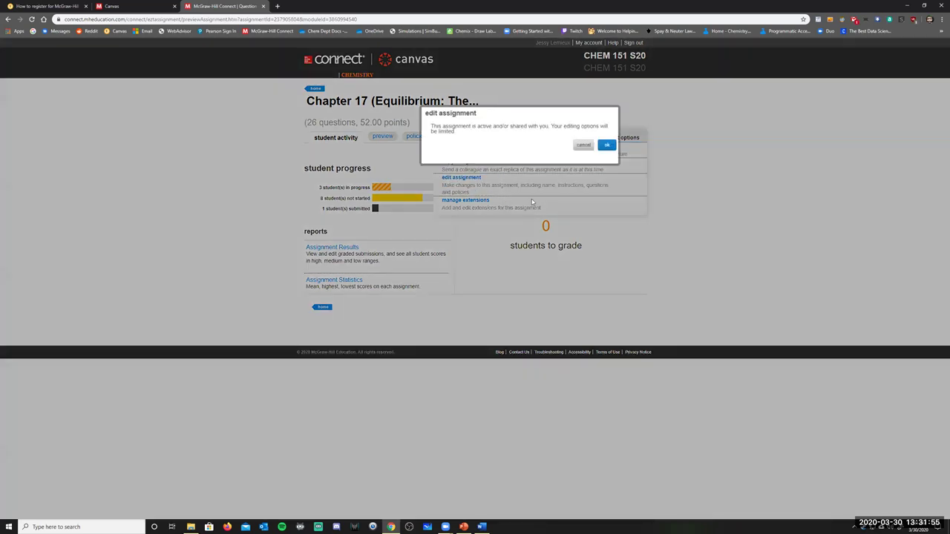
left_click(606, 145)
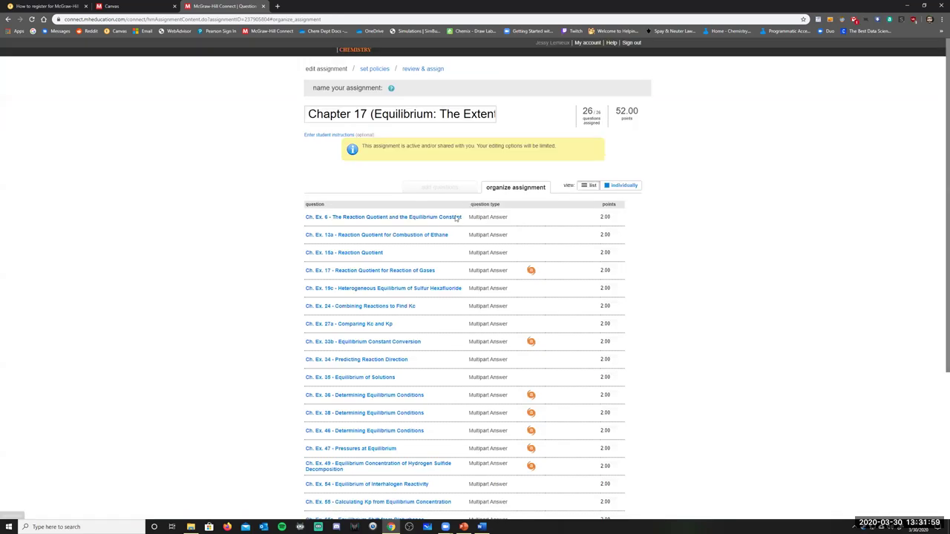
Examine the Chapter 17 assignment's full list of questions, from Ch. Ex. 6 through Ch. Ex. 82, including the algorithmic ones
scroll(466, 250, "down", 1)
scroll(466, 250, "down", 1)
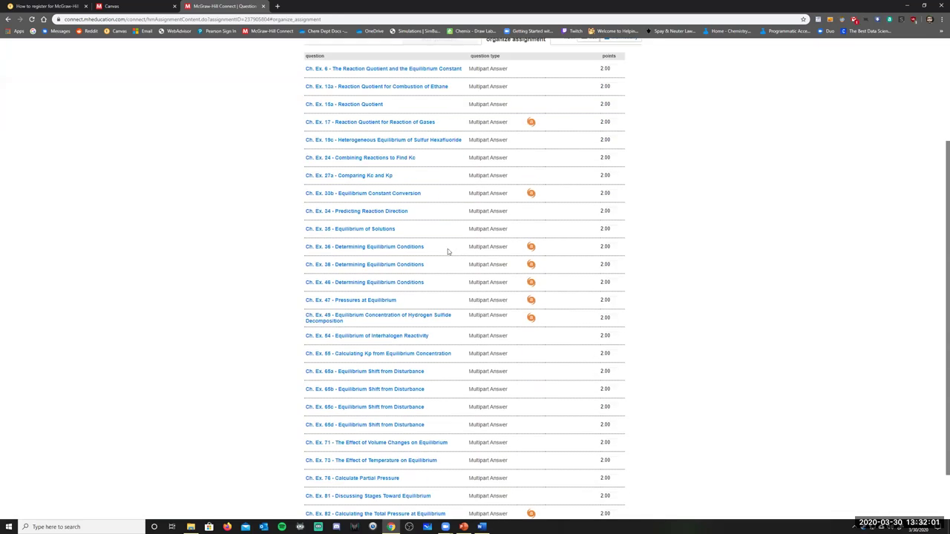
scroll(453, 251, "down", 1)
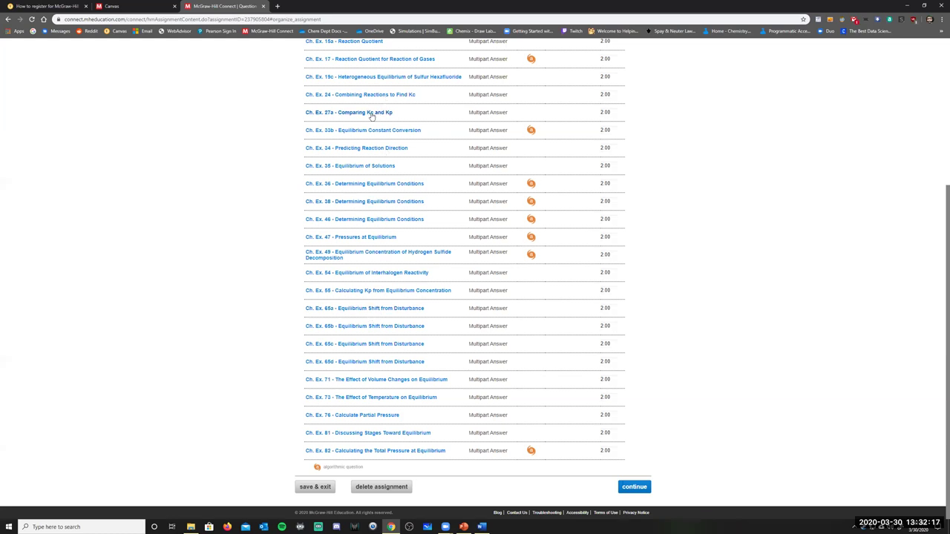
scroll(358, 223, "up", 2)
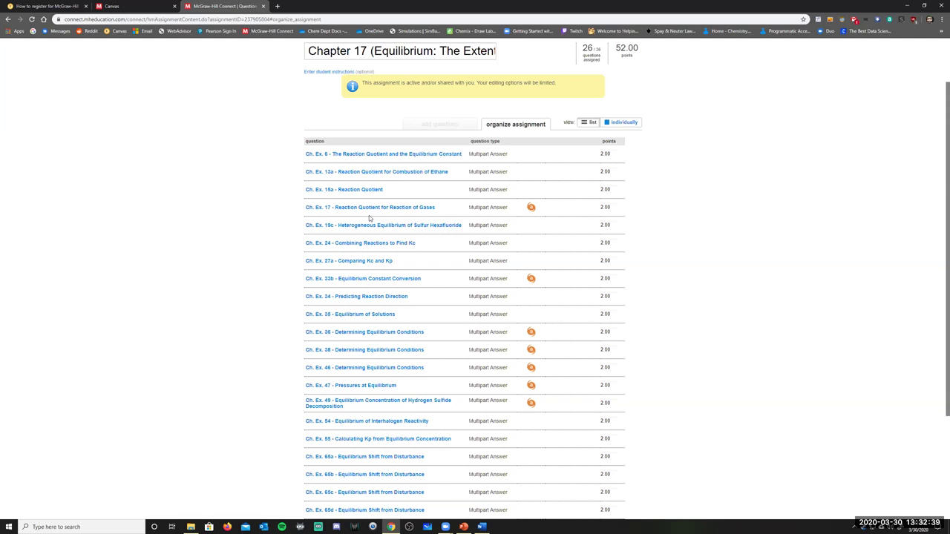
scroll(369, 217, "down", 1)
scroll(369, 218, "up", 2)
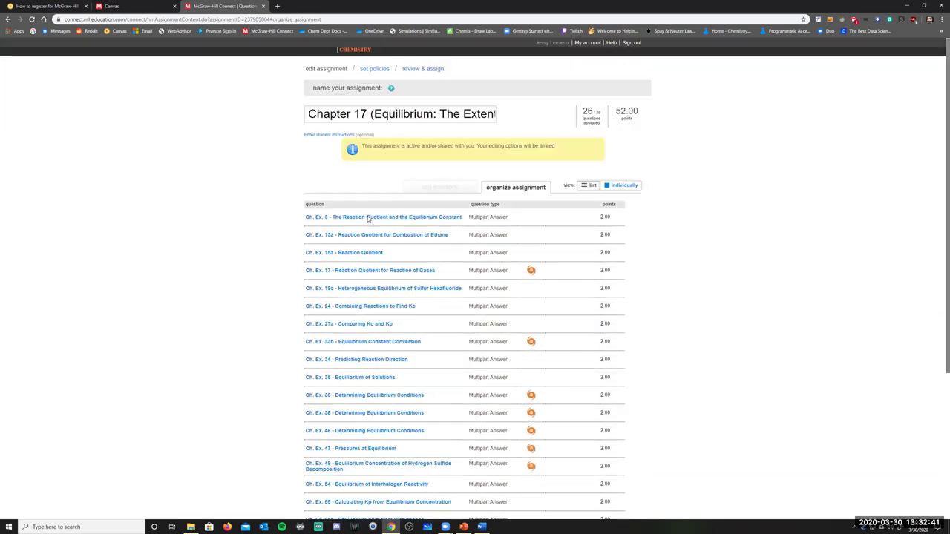
scroll(367, 219, "down", 1)
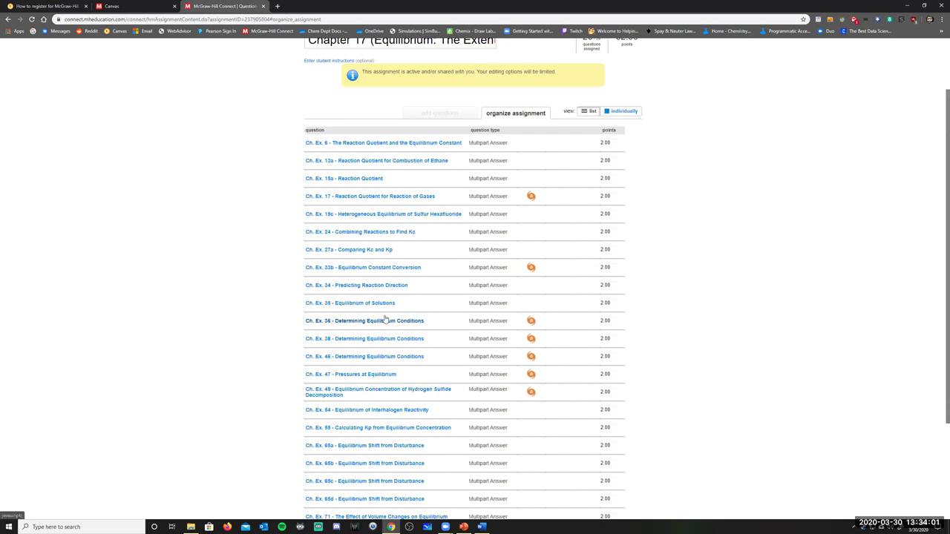
scroll(361, 249, "down", 3)
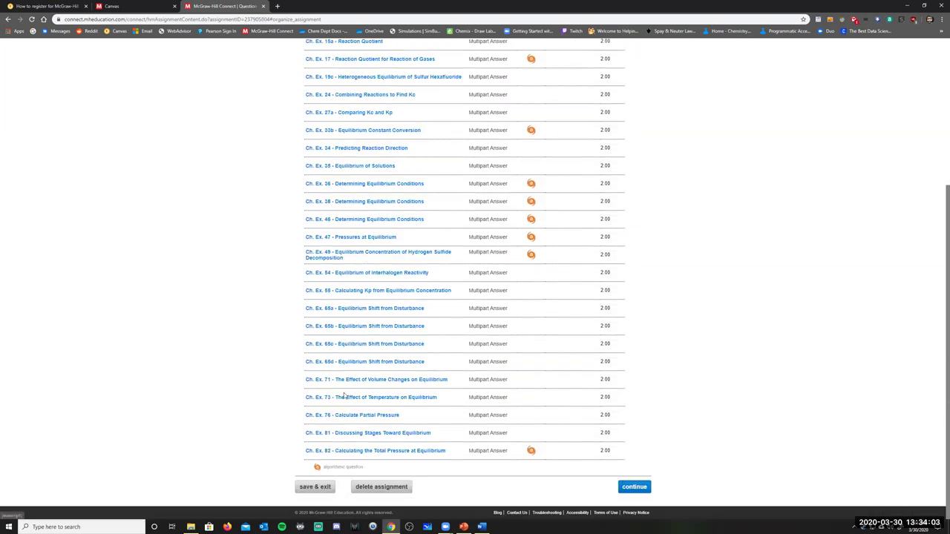
scroll(352, 394, "up", 1)
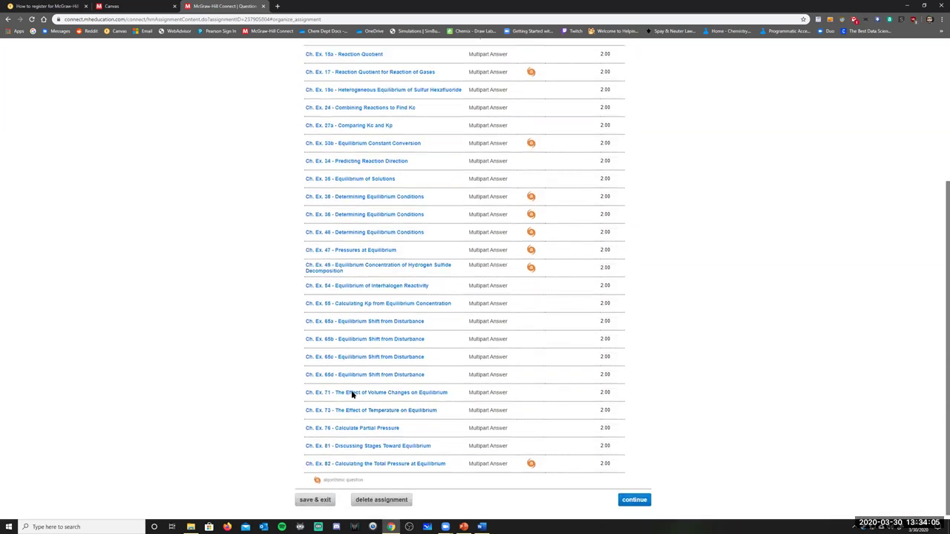
scroll(352, 394, "up", 3)
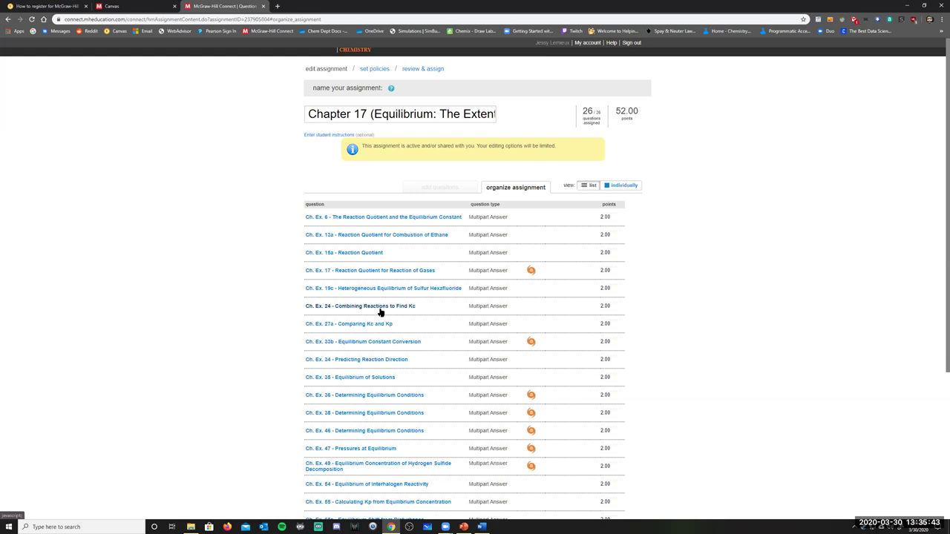
scroll(375, 344, "down", 1)
scroll(375, 345, "down", 2)
scroll(371, 344, "up", 3)
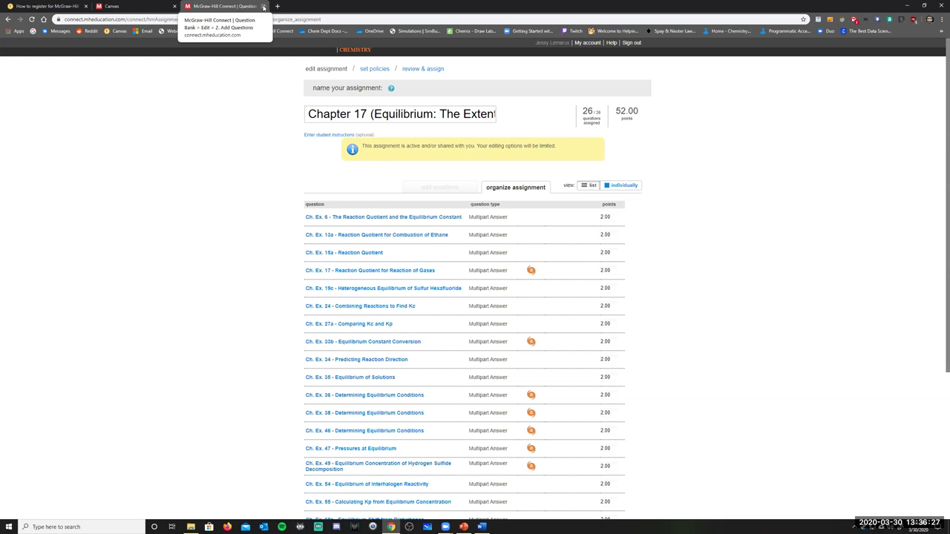
Switch to the CHEM-151-01 course in Canvas, open its home page and locate the Unit 6: Acid Base Equilibria module
left_click(146, 6)
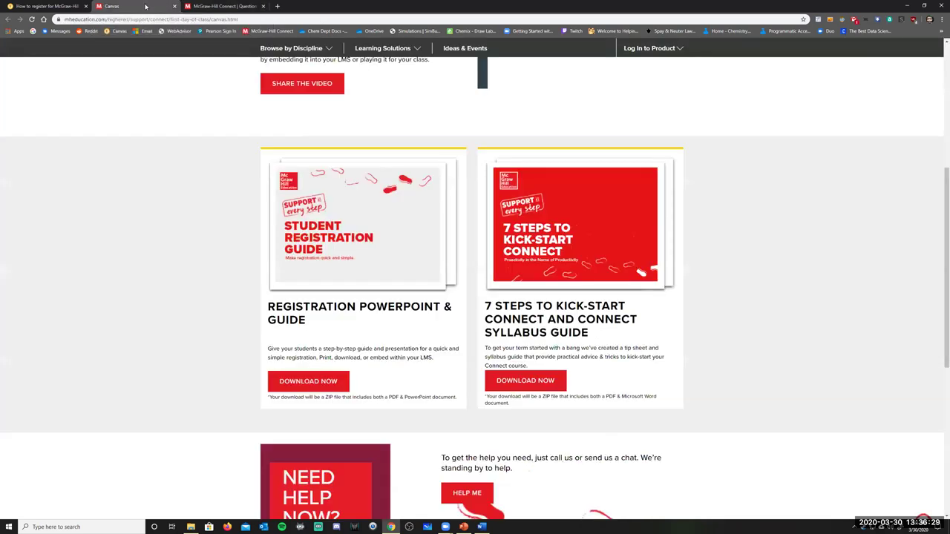
left_click(69, 6)
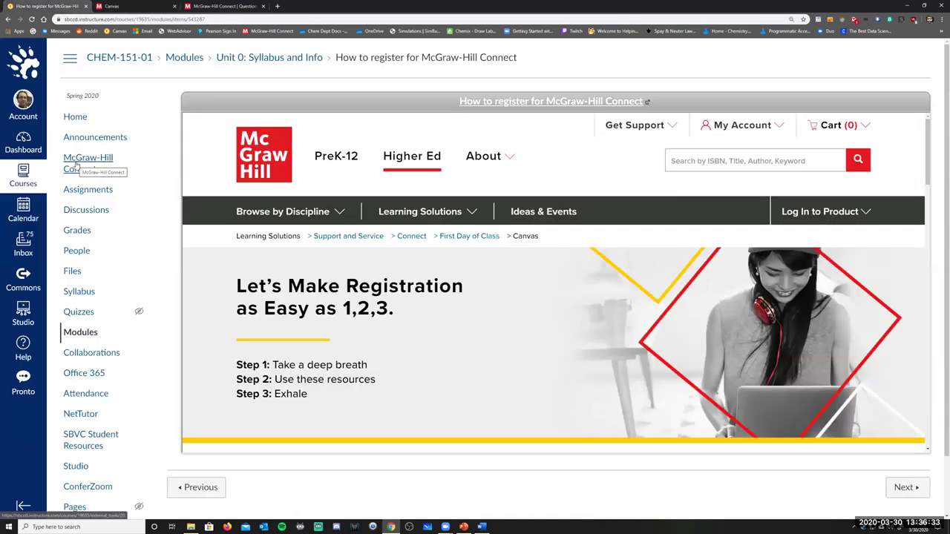
left_click(75, 117)
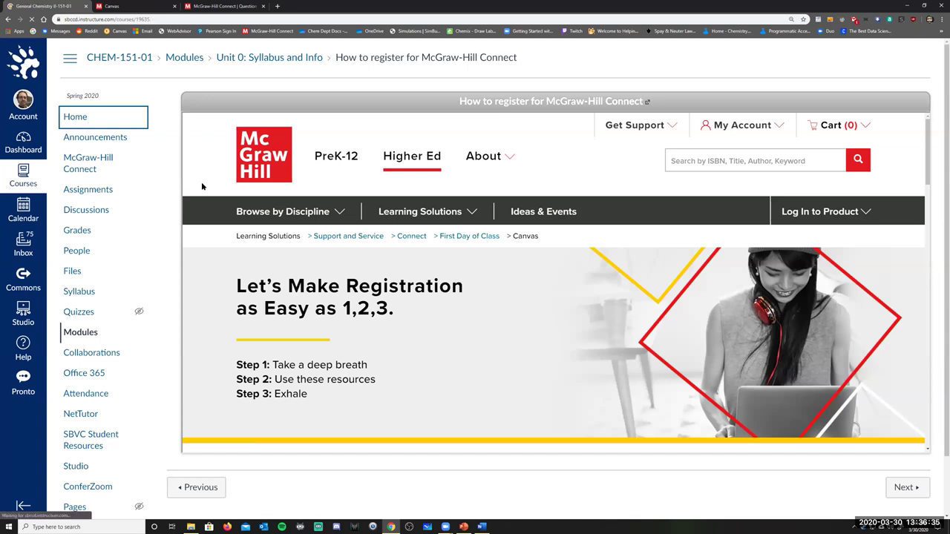
scroll(311, 273, "down", 4)
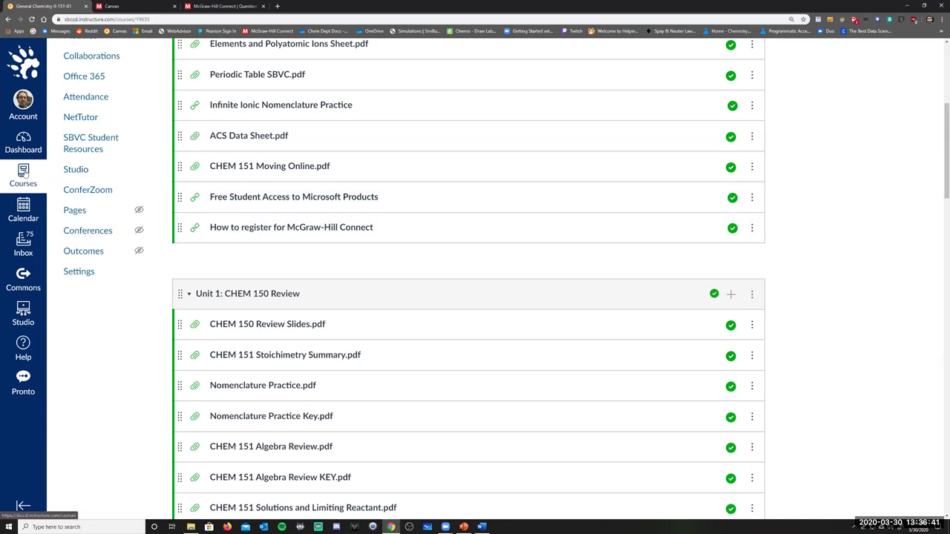
scroll(74, 192, "up", 4)
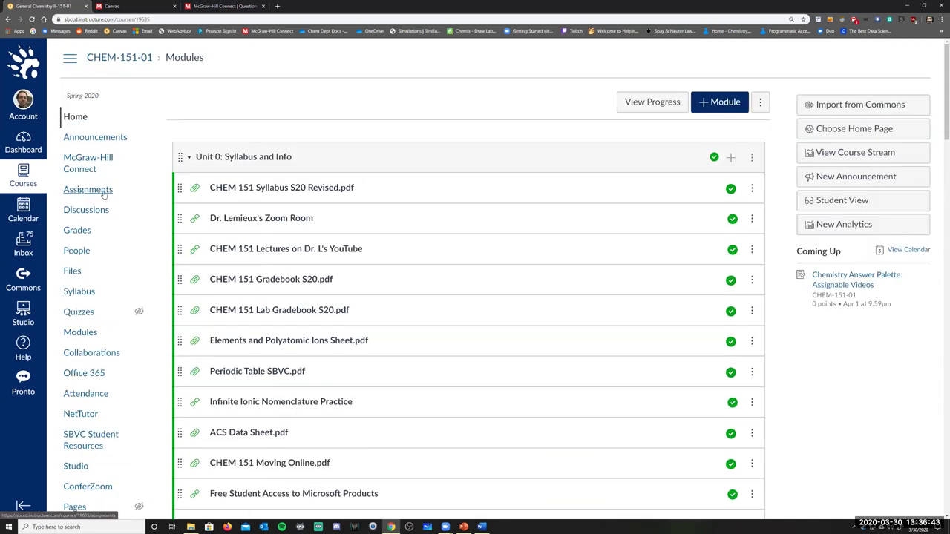
scroll(104, 195, "down", 6)
scroll(315, 279, "down", 20)
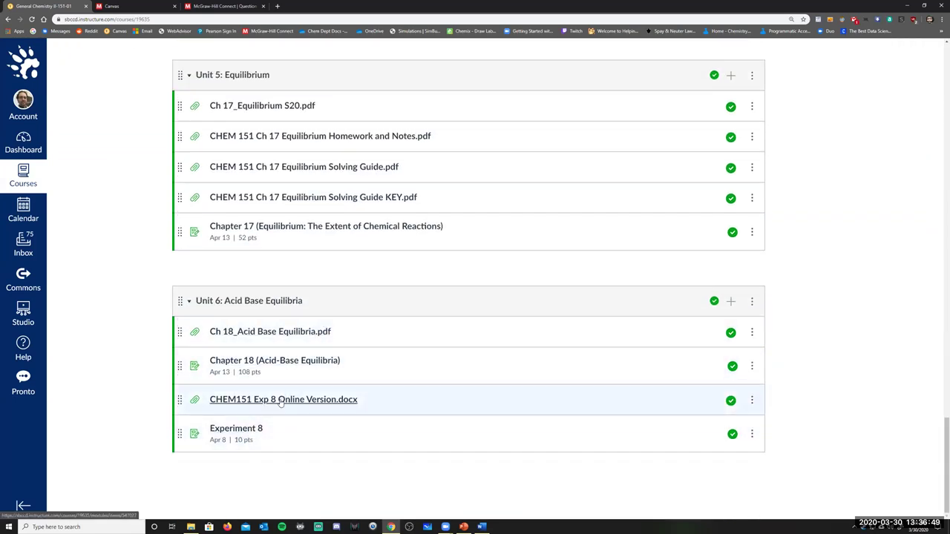
Download CHEM151 Exp 8 Online Version.docx to the Downloads folder and open it in Word with editing enabled
left_click(281, 400)
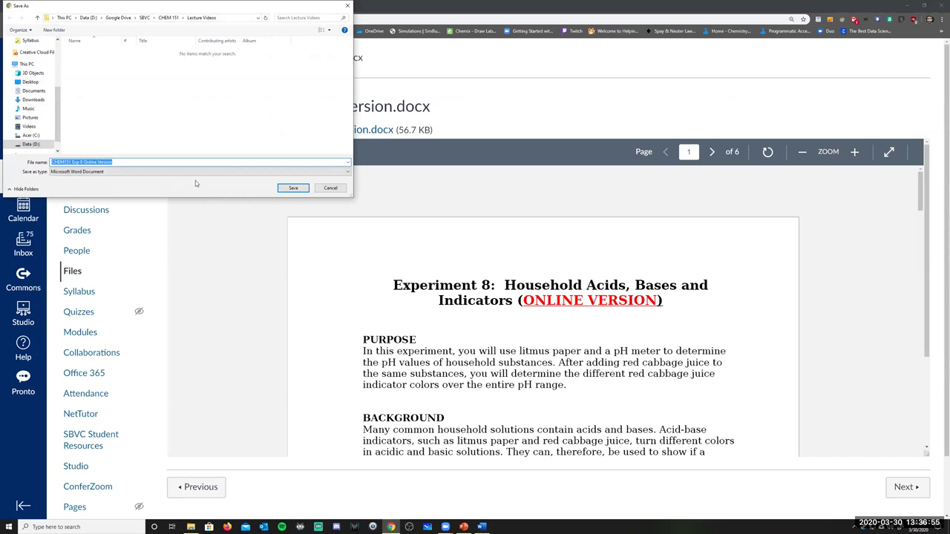
left_click(33, 99)
left_click(292, 188)
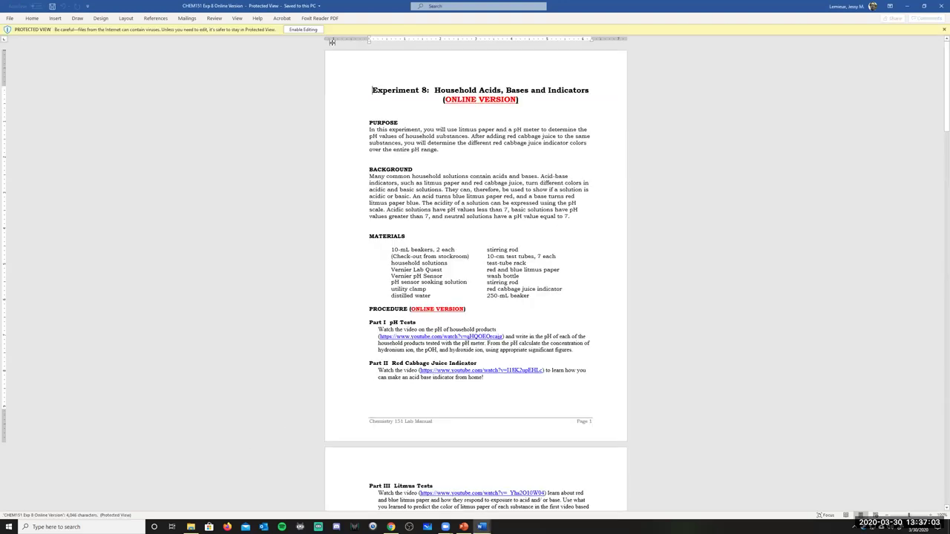
left_click(303, 29)
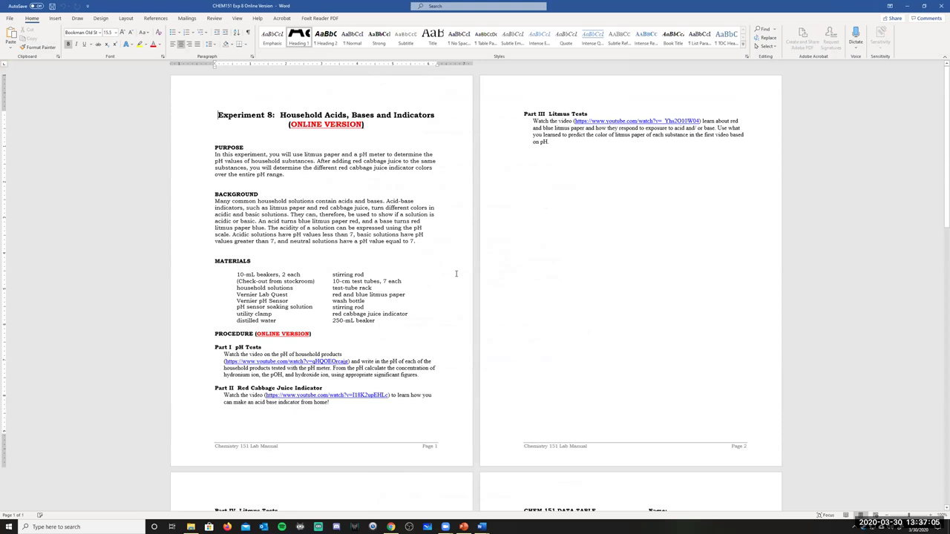
Look through the Experiment 8 document's indicator table, data processing questions and pre-lab assignment
scroll(456, 273, "down", 15)
scroll(455, 274, "down", 10)
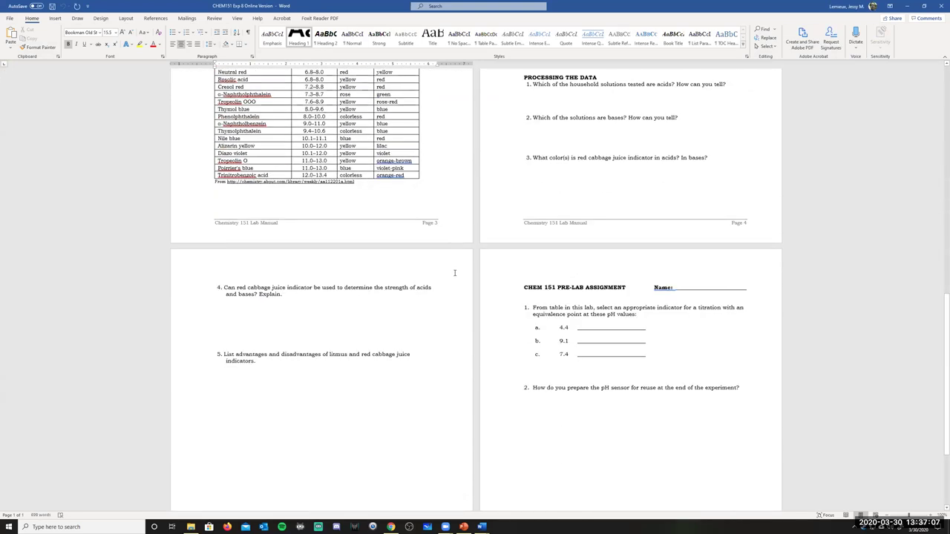
scroll(450, 272, "up", 5)
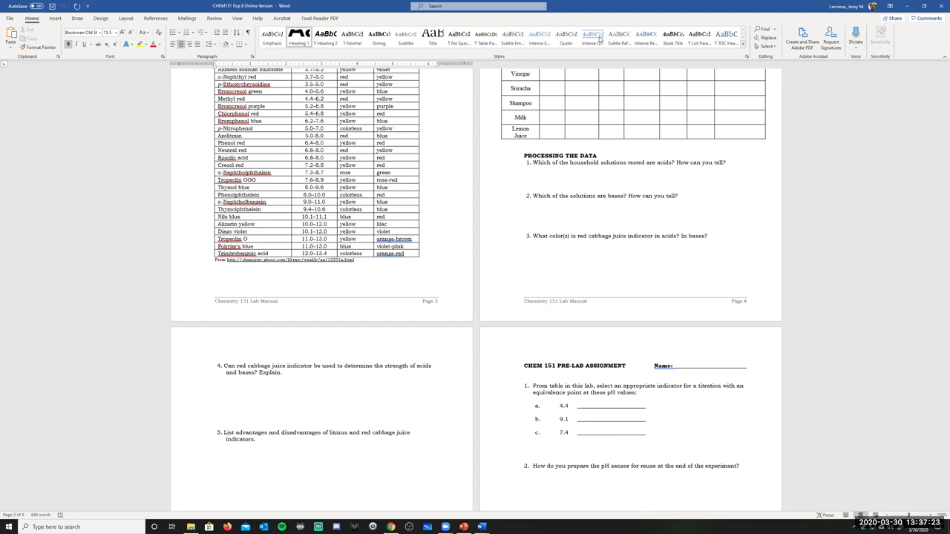
scroll(486, 305, "down", 3)
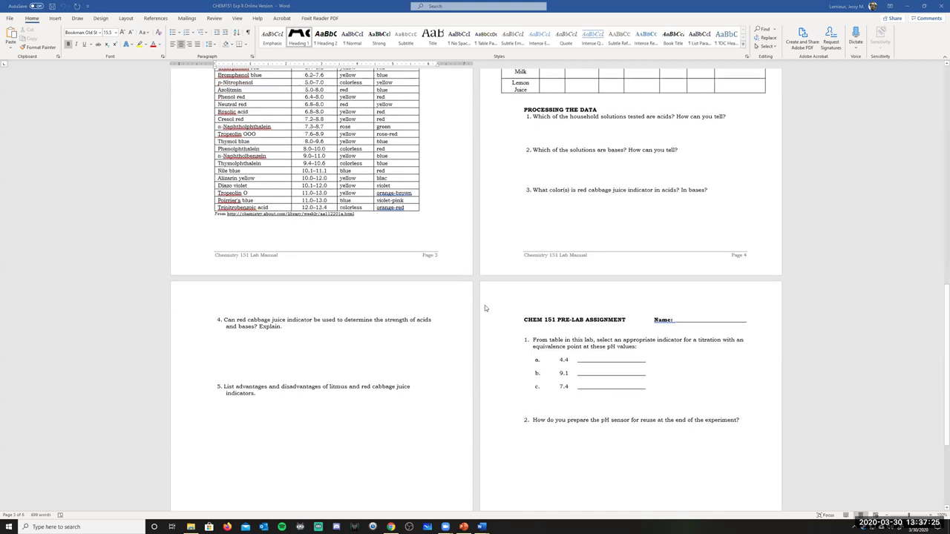
Go to the CHEM 151 Data Table page and enter [H3O+] on the line below question 1 of Processing the Data
scroll(484, 304, "down", 2)
scroll(482, 301, "up", 7)
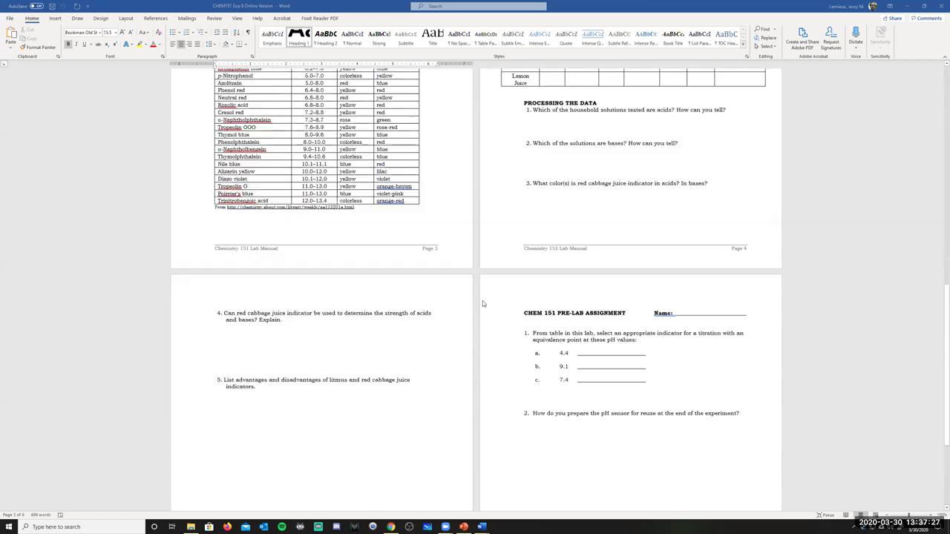
scroll(482, 302, "up", 6)
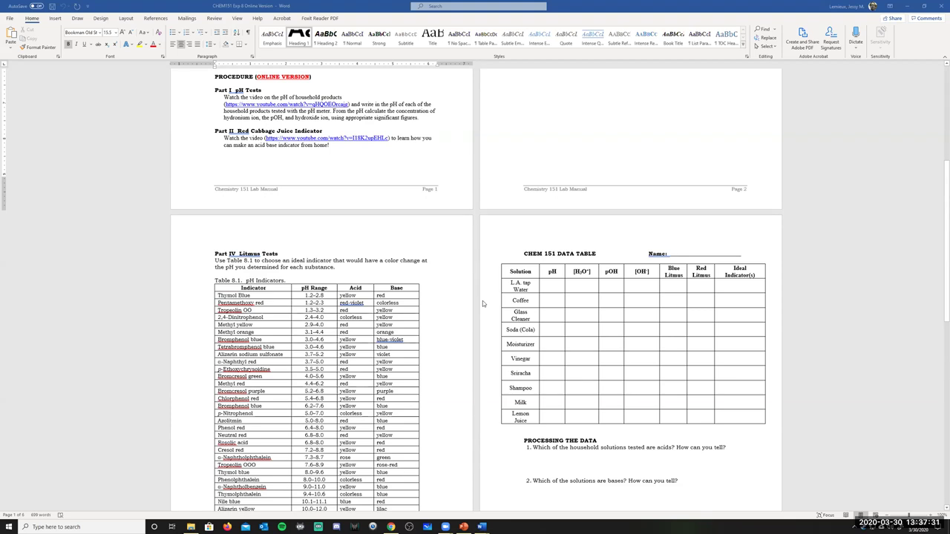
scroll(483, 301, "down", 3)
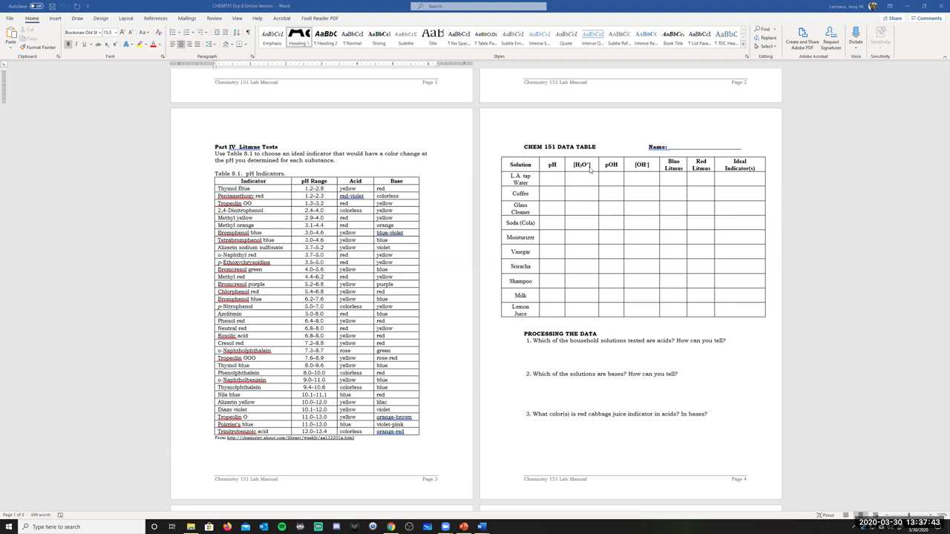
left_click(552, 354)
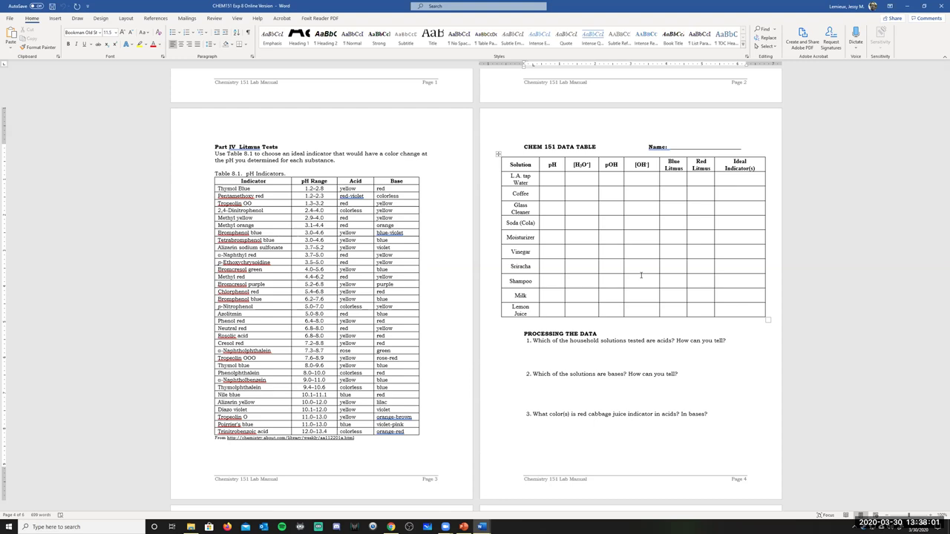
left_click_drag(591, 164, 575, 165)
left_click(563, 363)
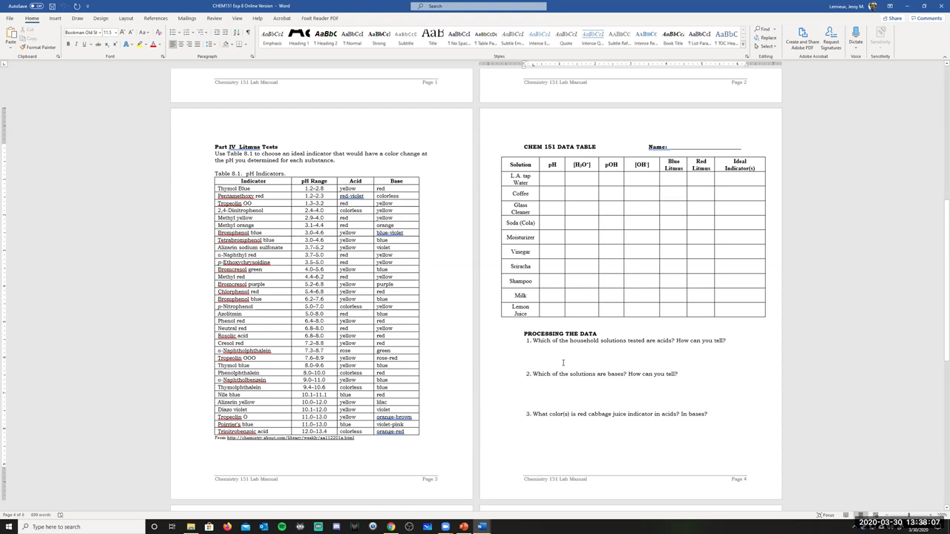
type("I")
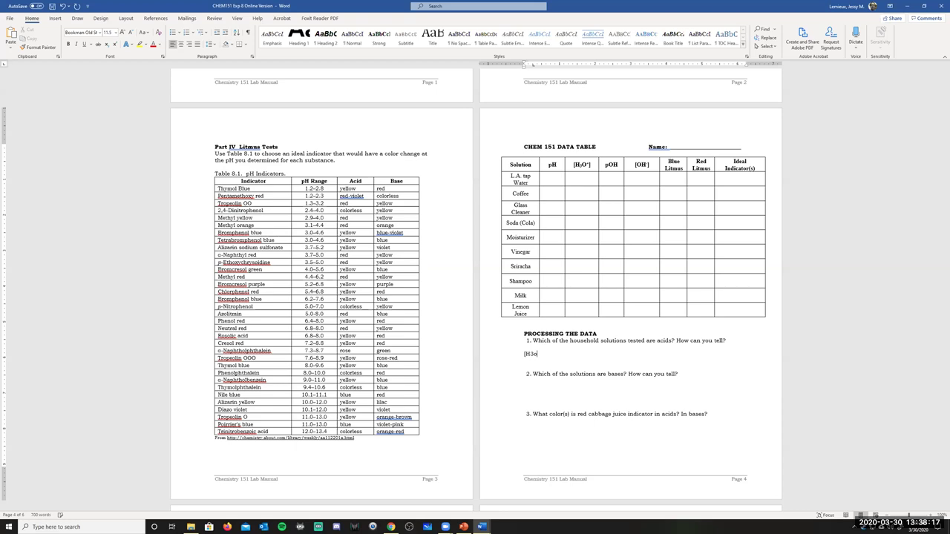
type("]")
key("BackSpace")
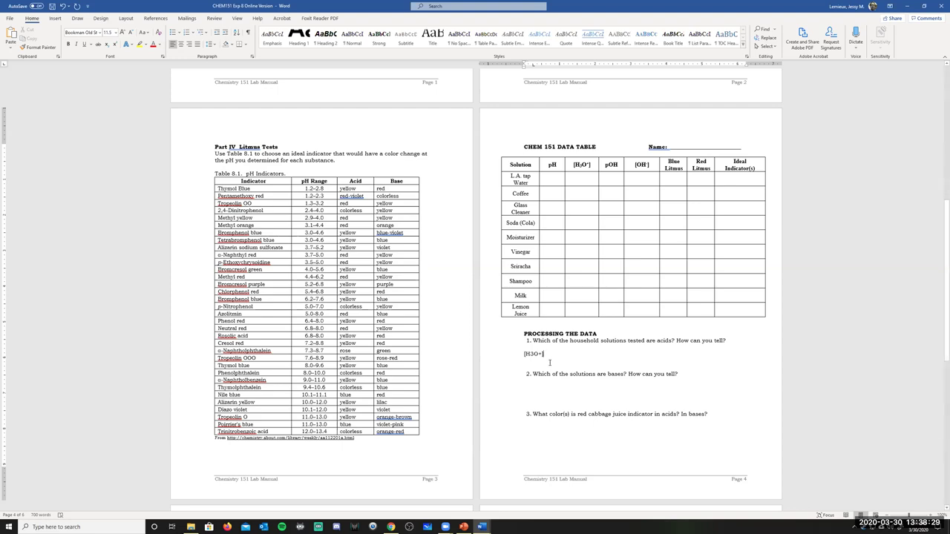
Format the 3 in [H3O+] as subscript and the plus sign as superscript, and delete the line
left_click_drag(533, 354, 529, 354)
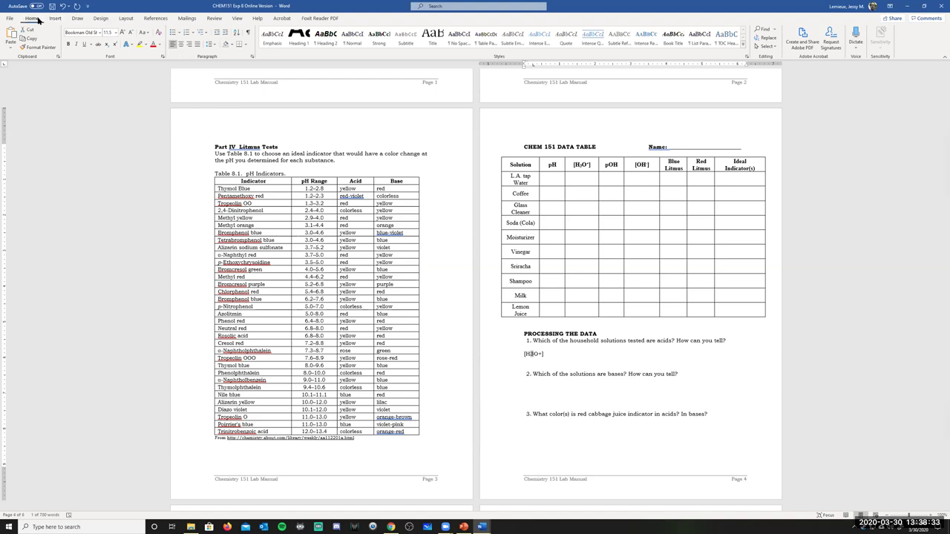
left_click(106, 43)
left_click(590, 360)
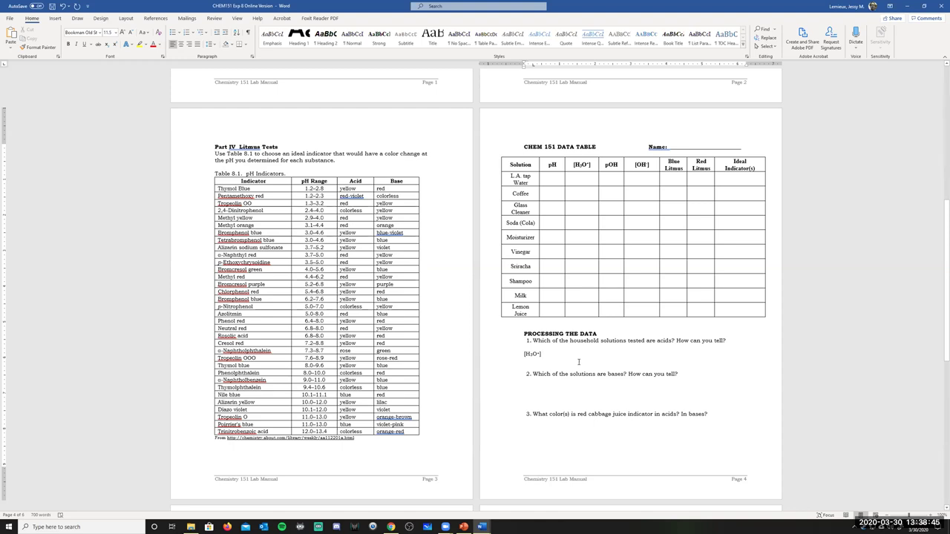
triple_click(533, 356)
key("BackSpace")
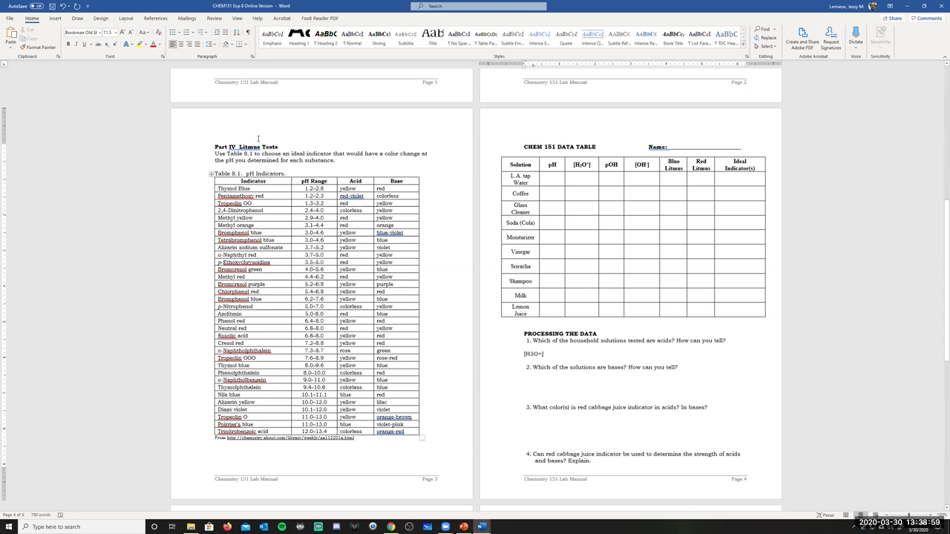
Format the 3 in [H3O+] below question 1 as a subscript
left_click(106, 44)
left_click(549, 364)
left_click_drag(535, 354, 529, 354)
left_click(532, 354)
left_click_drag(533, 354, 530, 354)
key("ctrl+equal")
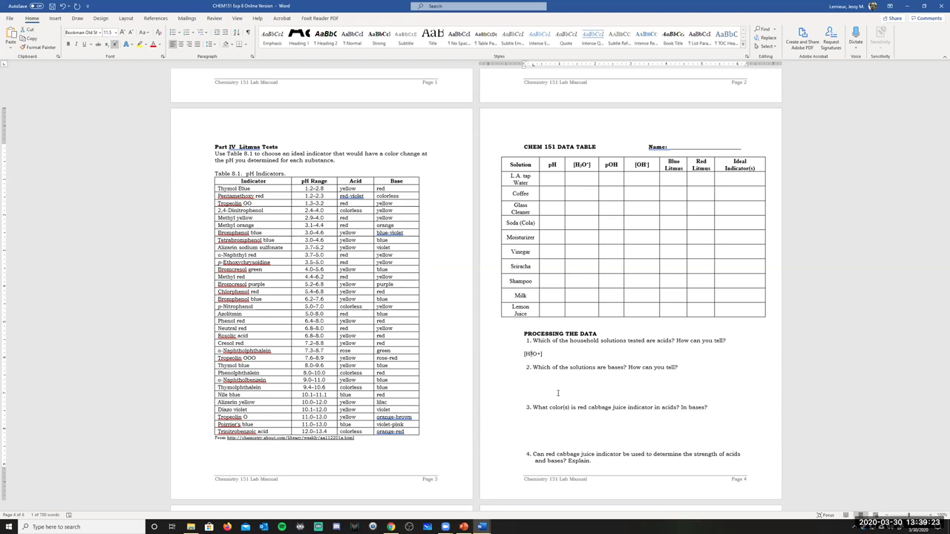
Try superscript on the 3 in [H3O+], undo it, and restore the subscript
key("Left")
key("Return")
type("3")
key("ctrl+shift+plus")
key("ctrl+z")
key("ctrl+shift+plus")
key("ctrl+z")
key("ctrl+equal")
Make the plus sign in [H3O+] a superscript and continue the line with "=10-pH"
key("Right")
key("Right")
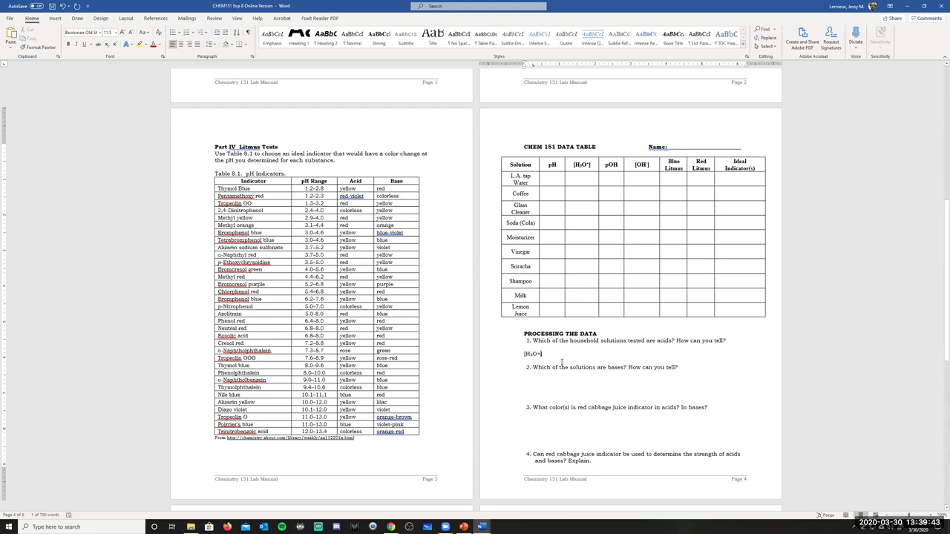
key("shift+Right")
key("ctrl+shift+plus")
key("Right")
type("=")
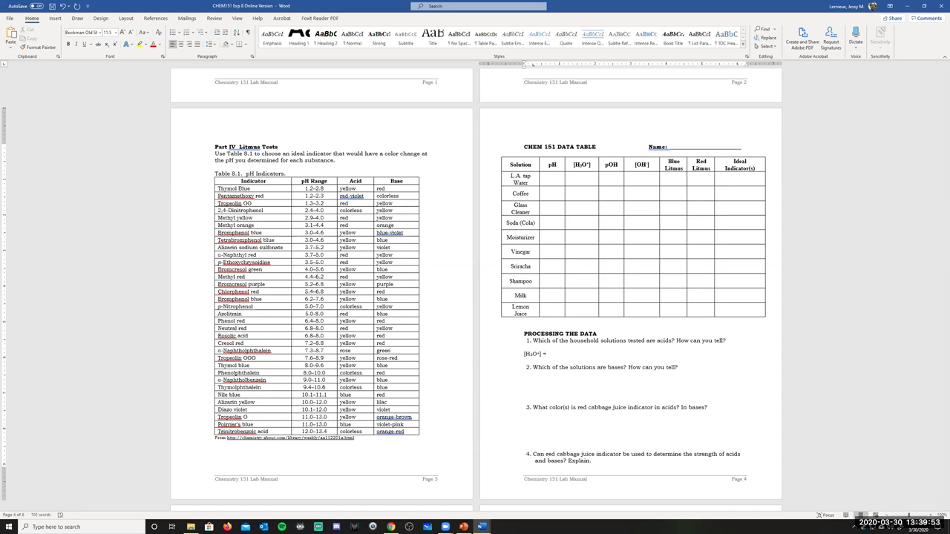
type("10-pH")
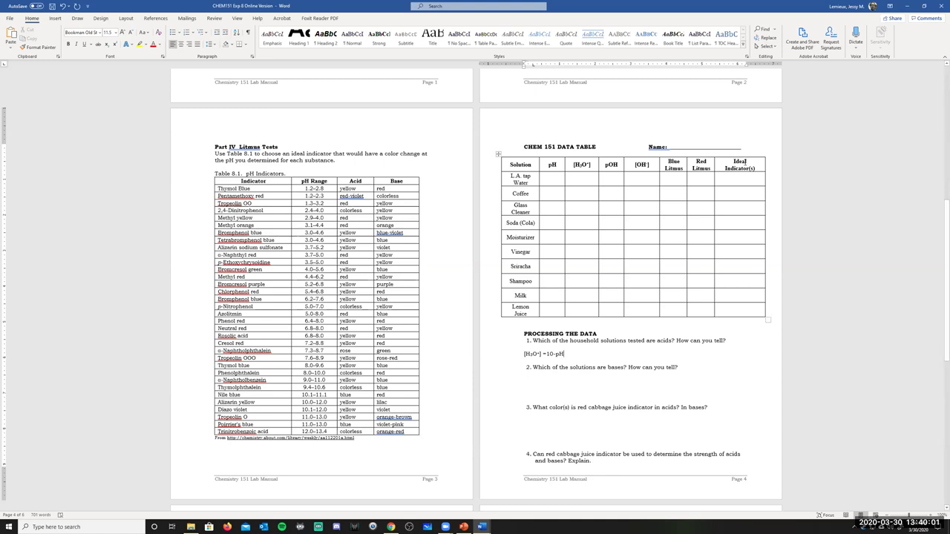
Switch to Chrome, read the Part I to III procedure in the Canvas preview, and return to the course's Unit 6: Acid Base Equilibria module
scroll(428, 331, "up", 5)
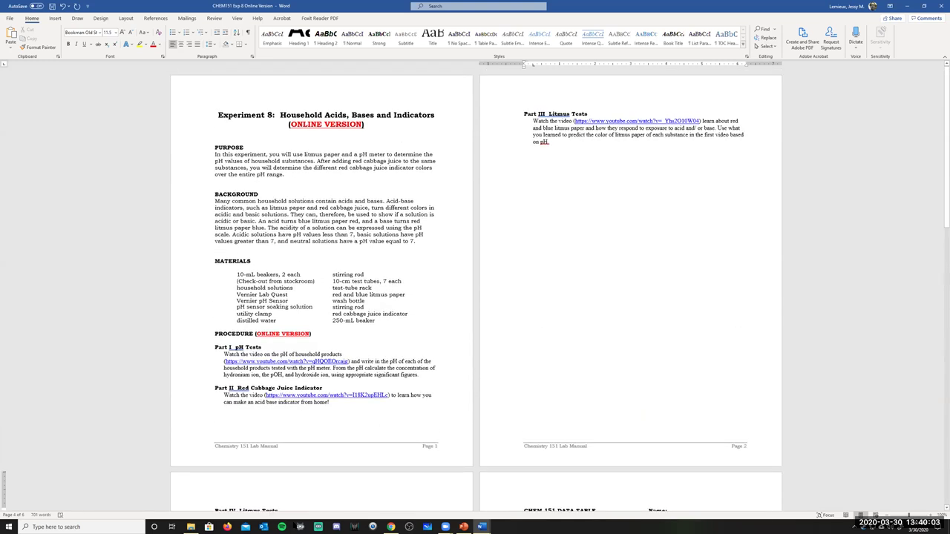
left_click(387, 527)
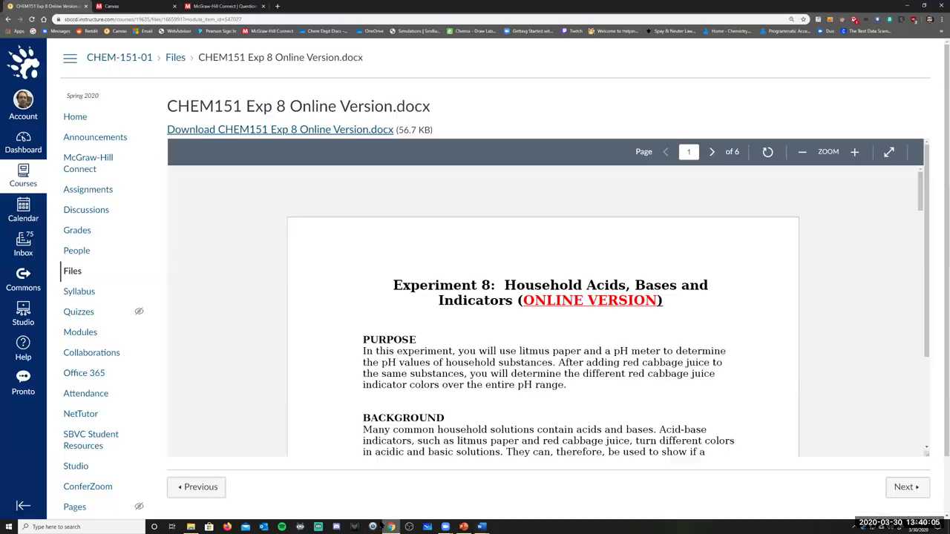
scroll(424, 357, "down", 5)
scroll(425, 358, "up", 5)
scroll(428, 369, "down", 2)
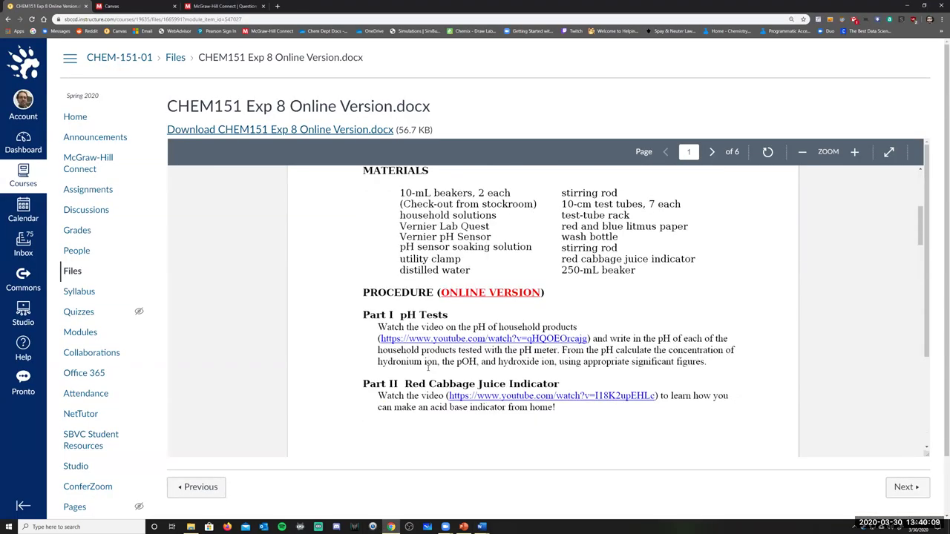
scroll(426, 369, "down", 5)
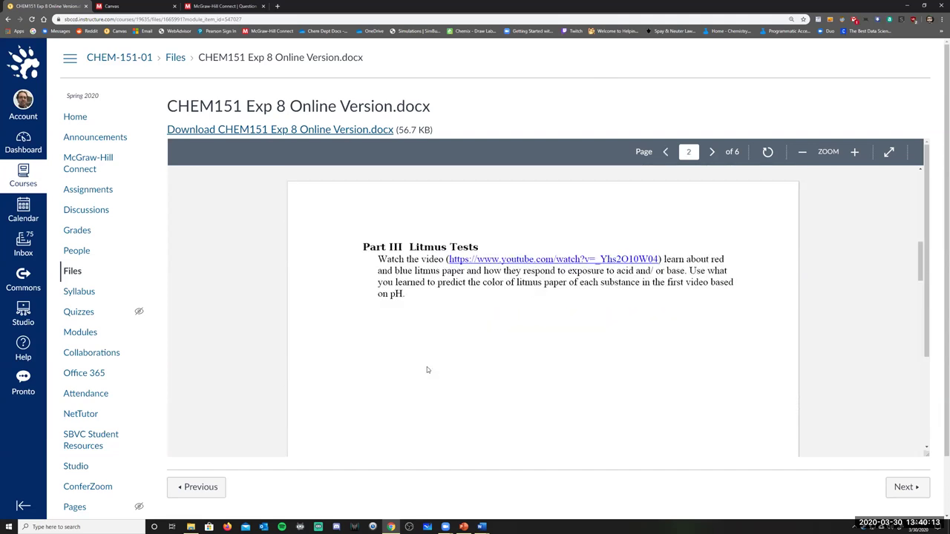
scroll(427, 366, "up", 6)
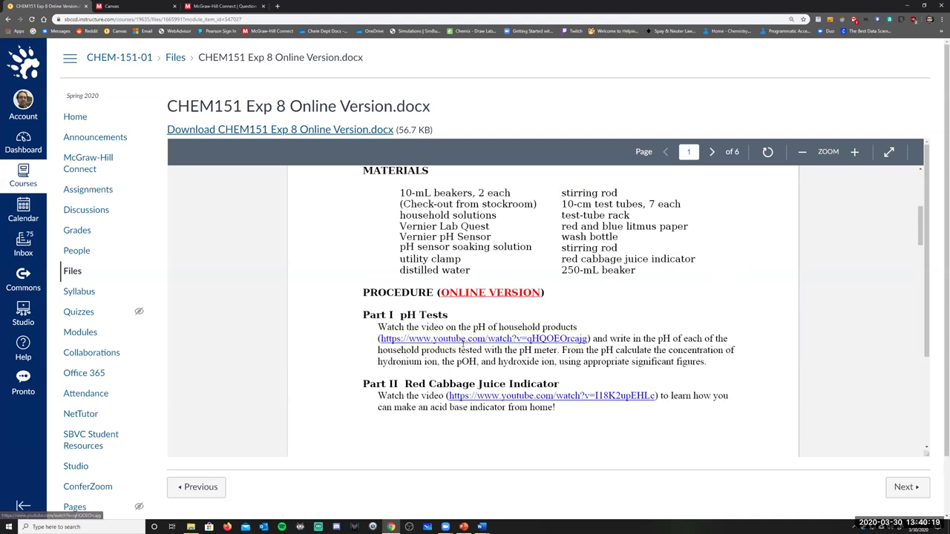
left_click(103, 57)
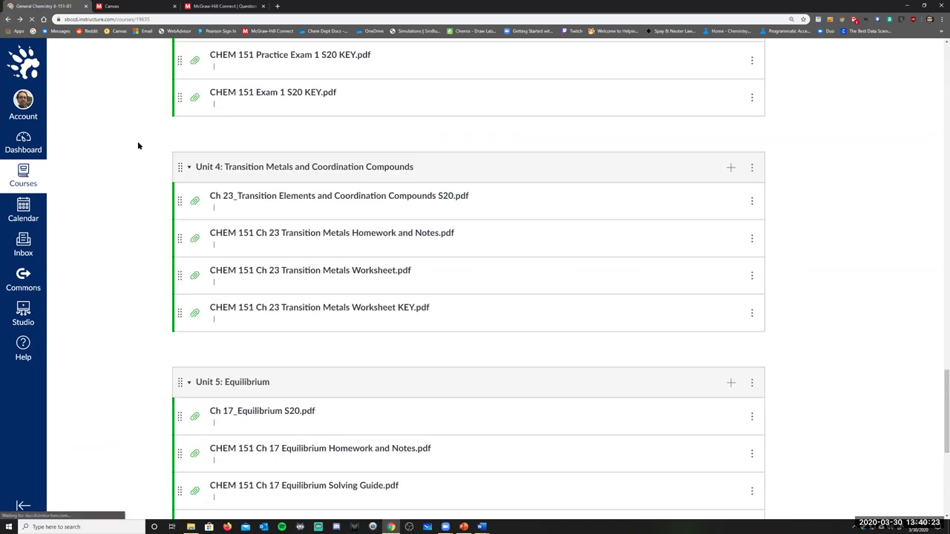
scroll(394, 334, "down", 4)
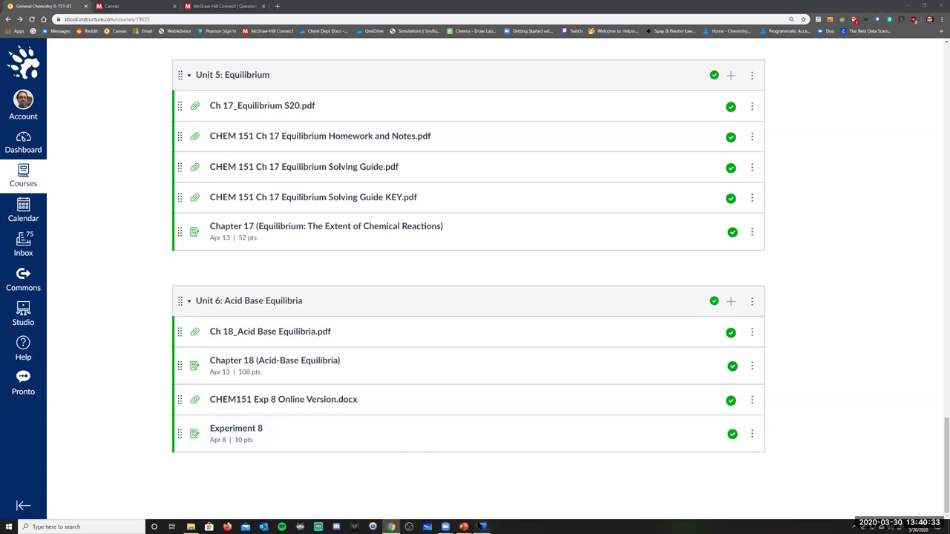
Switch back to the Experiment 8 document in Word and make the "-pH" exponent after 10 a superscript
mouse_move(490, 526)
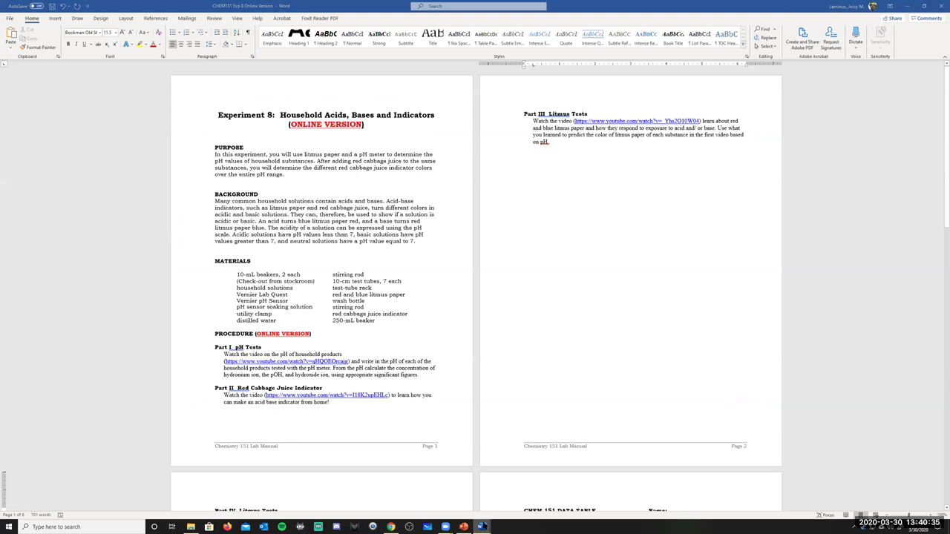
left_click(456, 502)
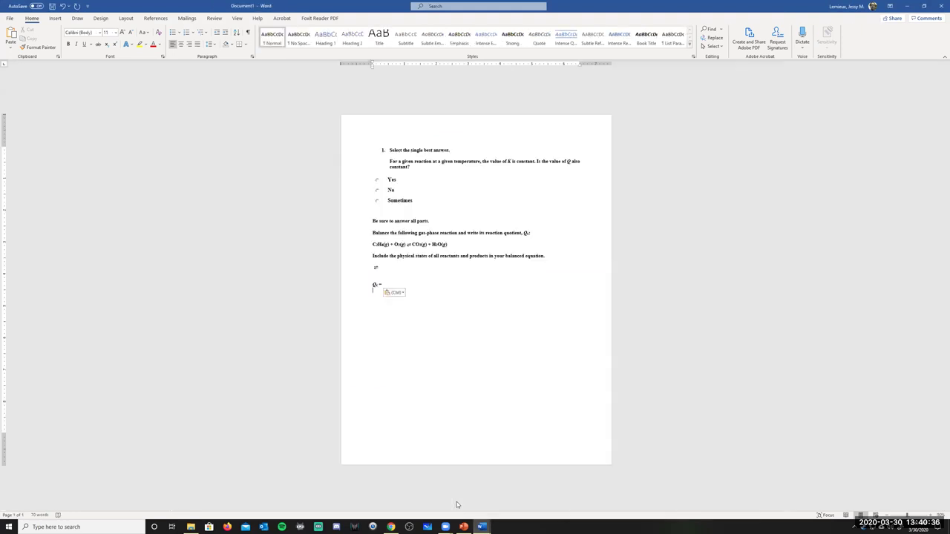
mouse_move(482, 527)
left_click(516, 486)
scroll(509, 367, "down", 10)
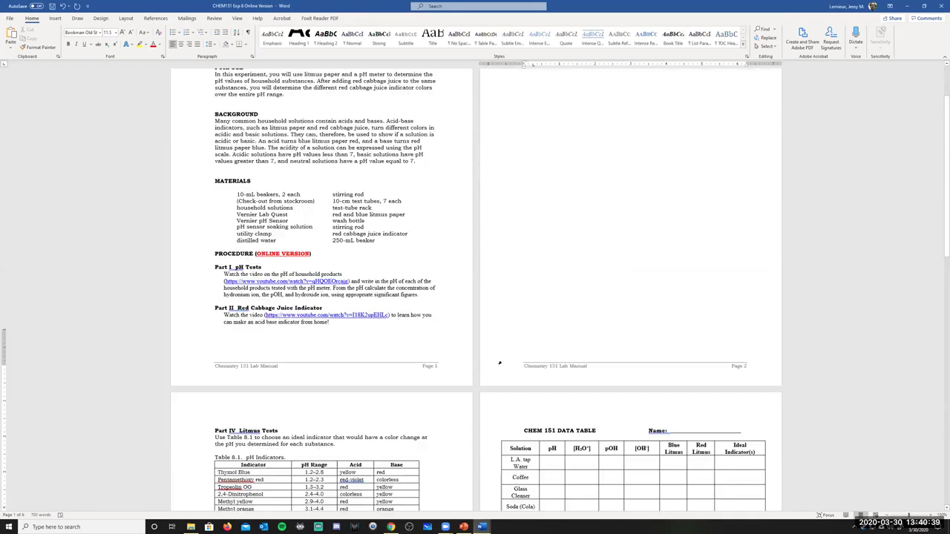
scroll(508, 375, "down", 3)
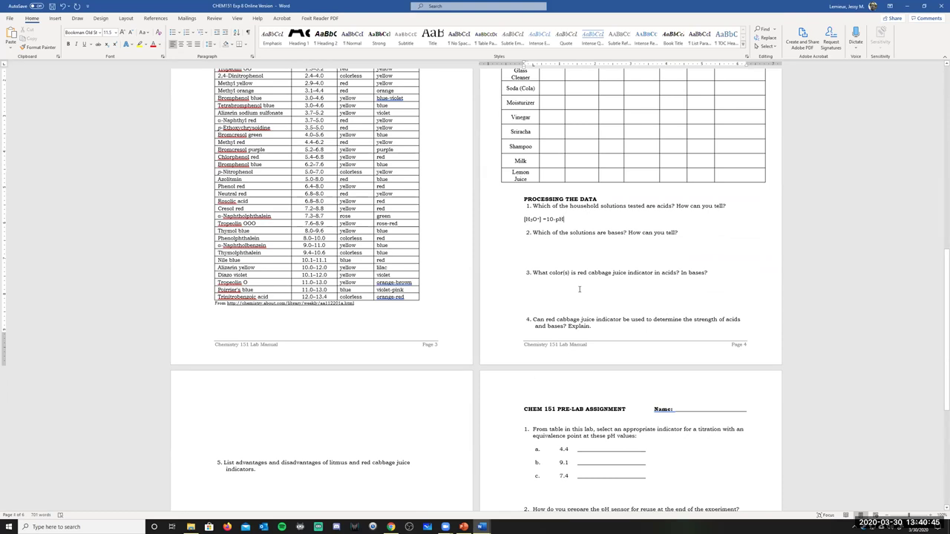
key("shift+Left")
key("shift+Left")
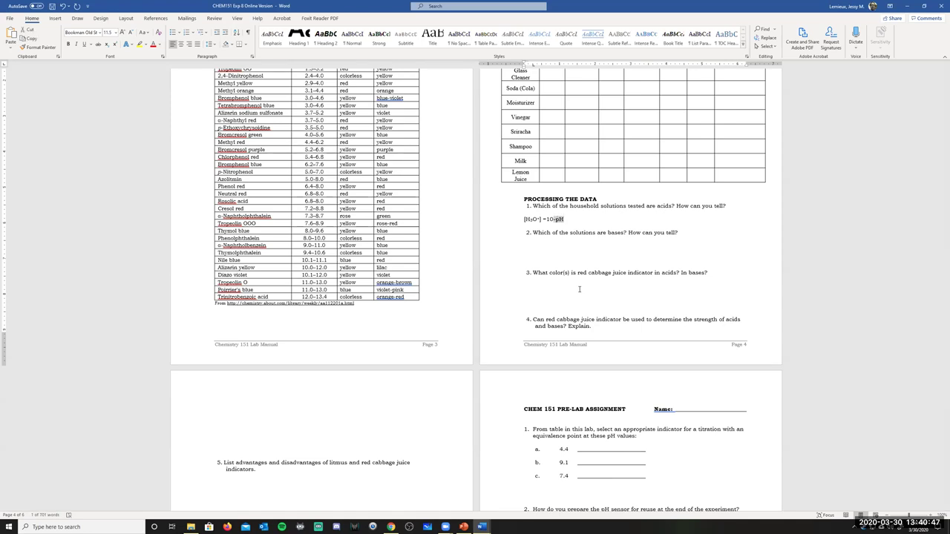
key("ctrl+shift+plus")
key("Right")
key("ctrl+equal")
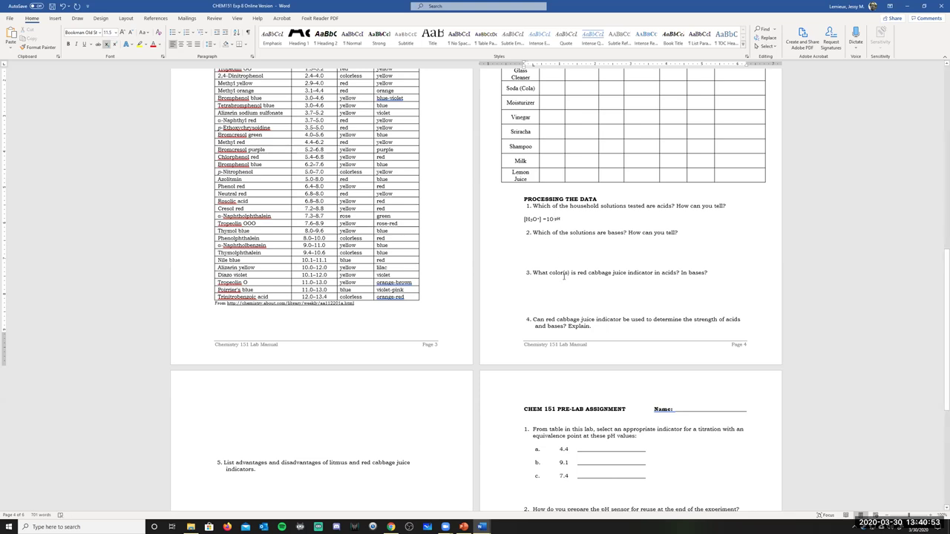
Insert a blank equation on the line below question 2 and view the available fraction structures
left_click(556, 252)
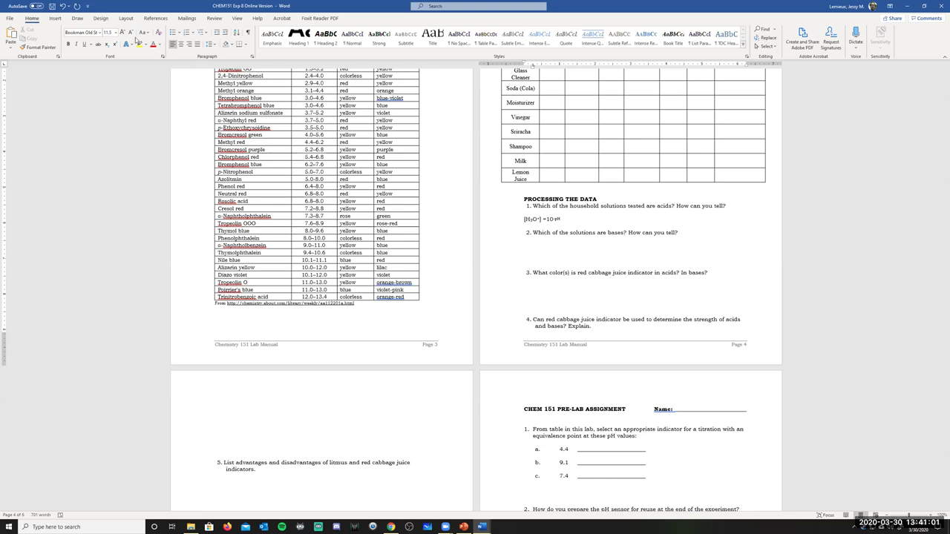
left_click(63, 21)
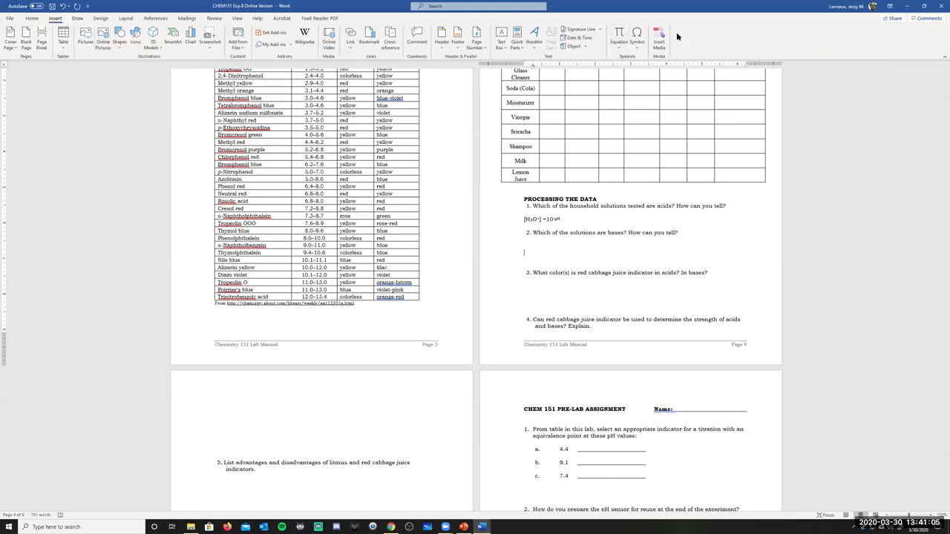
left_click(620, 36)
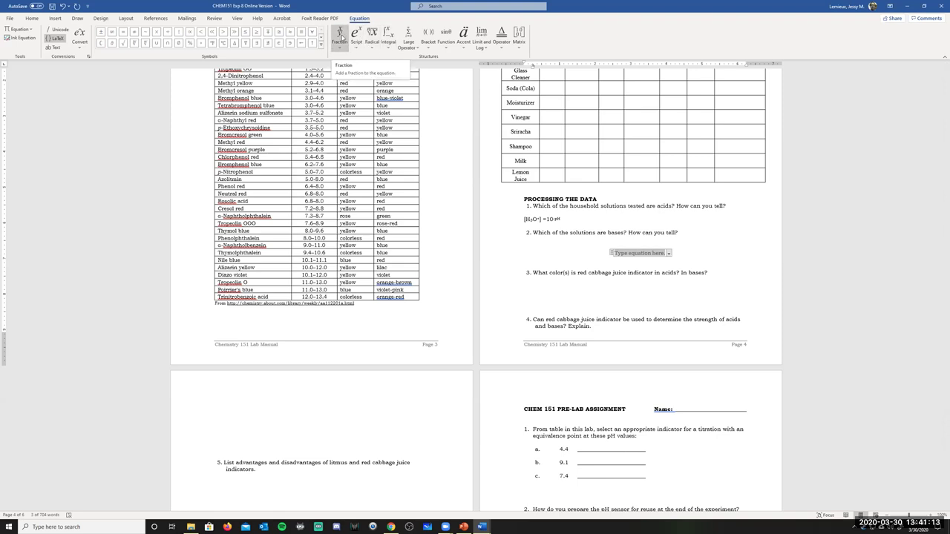
left_click(341, 37)
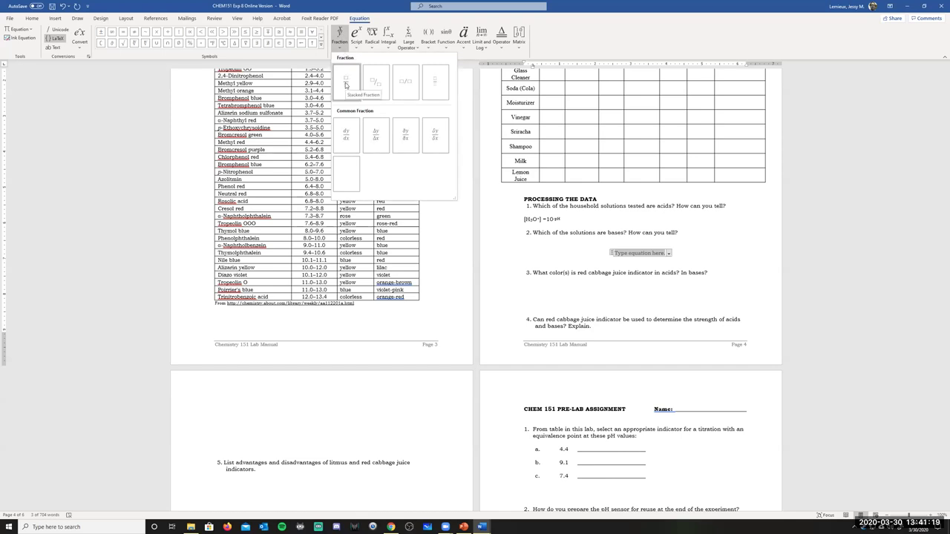
left_click(346, 45)
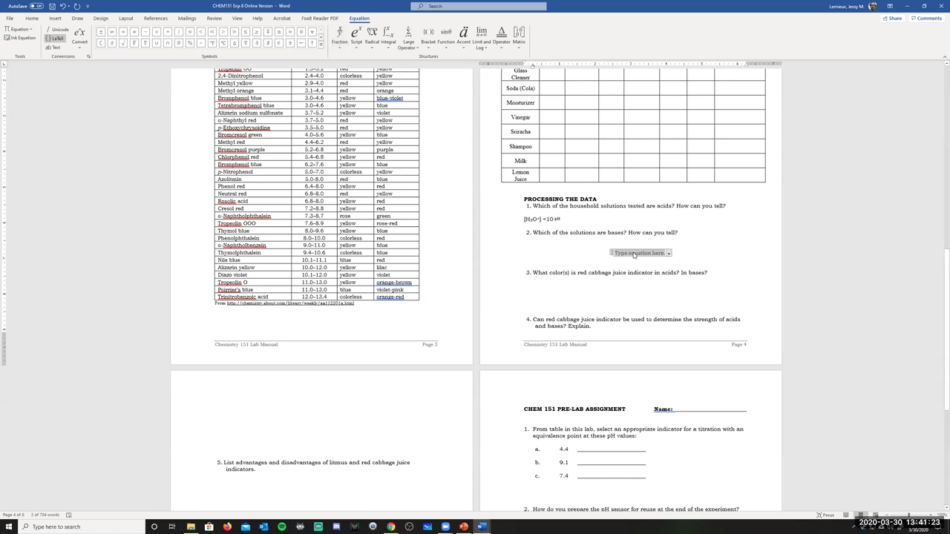
Enter "25.3 mL" followed by a multiplication sign in the equation below question 2
type("25.3")
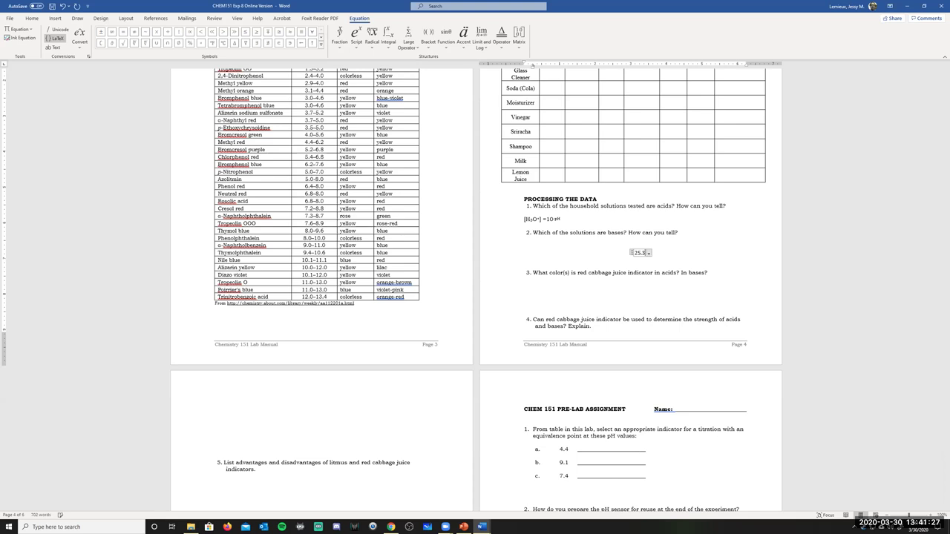
type(" mL")
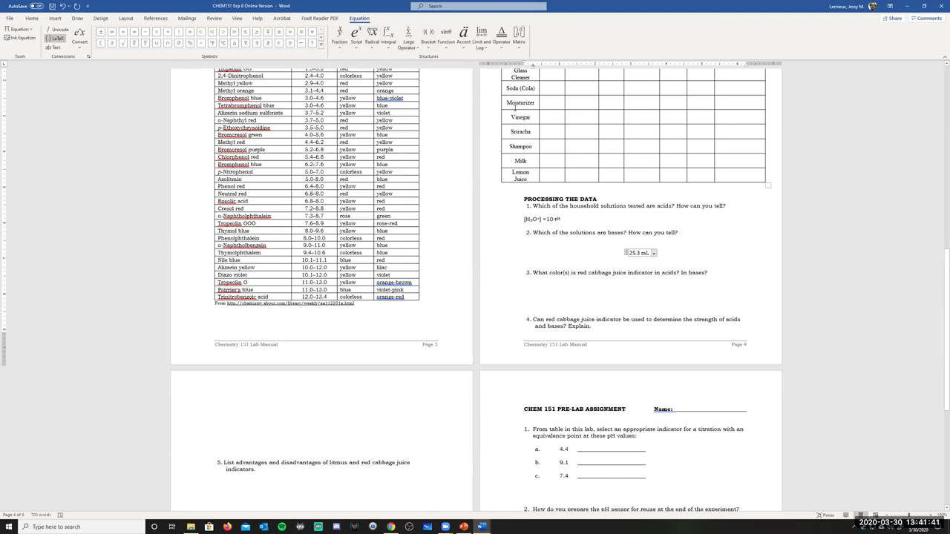
type("x")
key("BackSpace")
left_click(158, 35)
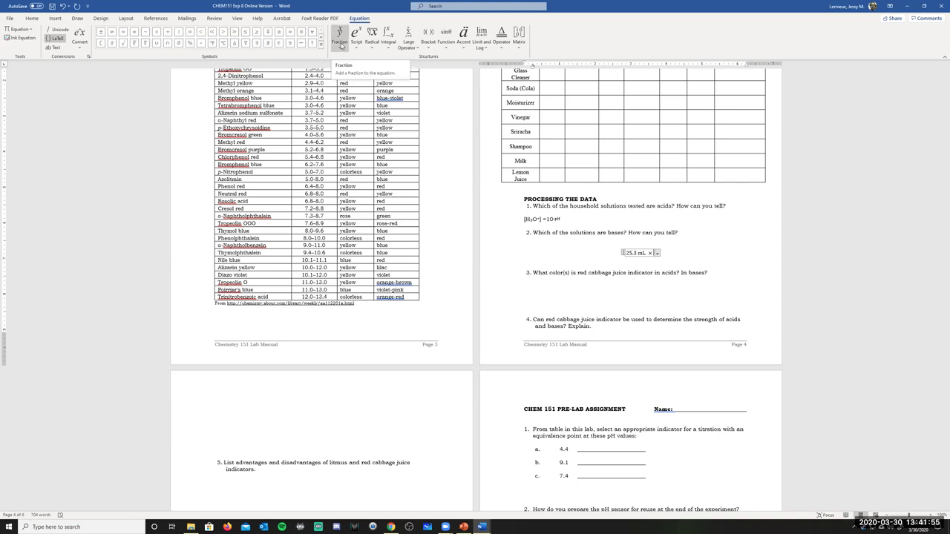
Add parentheses containing an empty stacked fraction after the multiplication sign in the equation below question 2
left_click(429, 41)
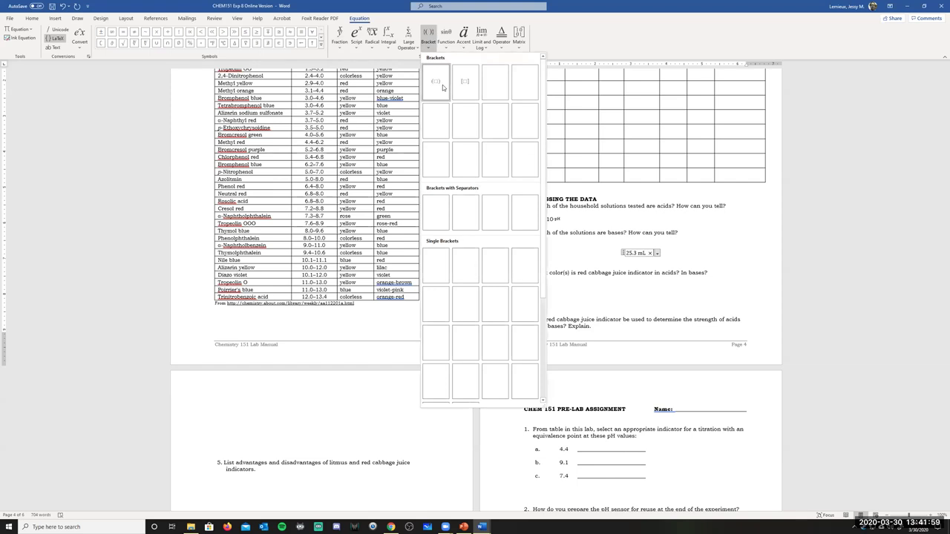
left_click(436, 81)
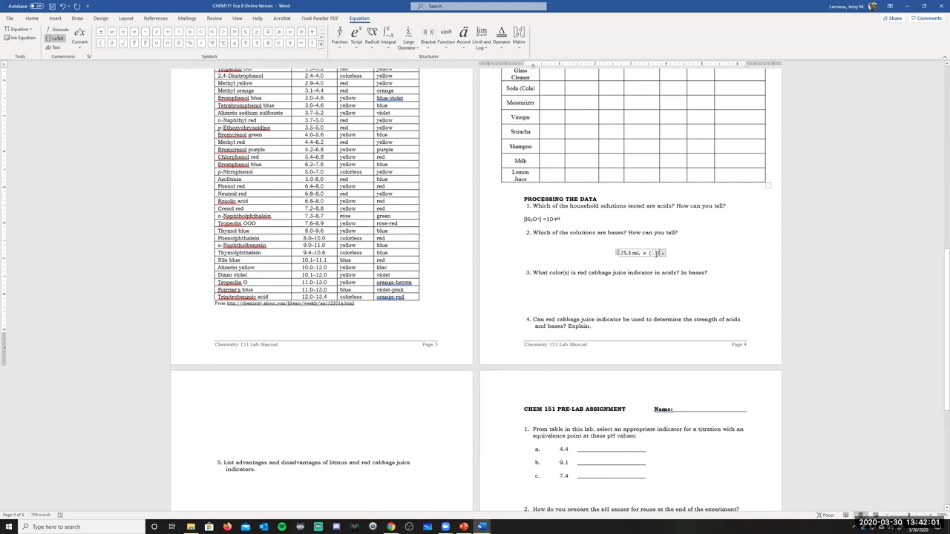
left_click(341, 41)
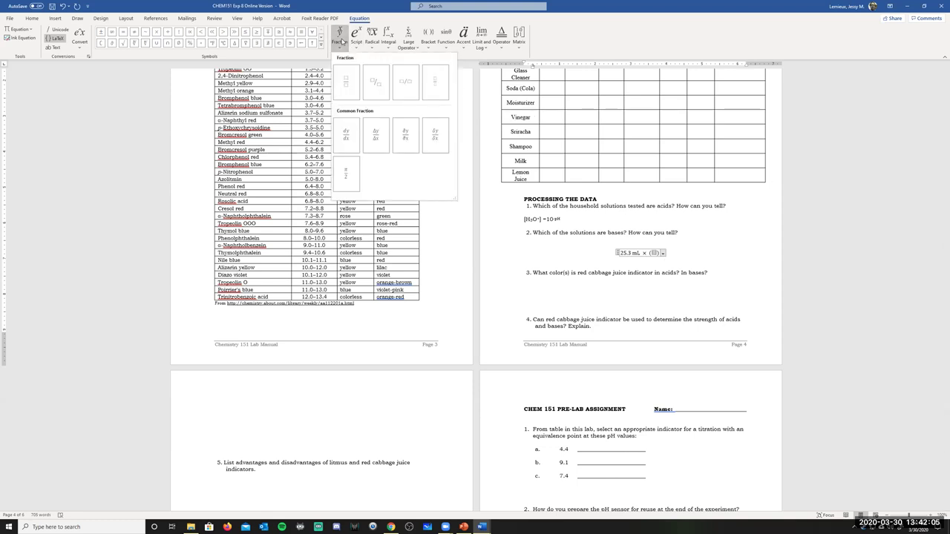
left_click(347, 80)
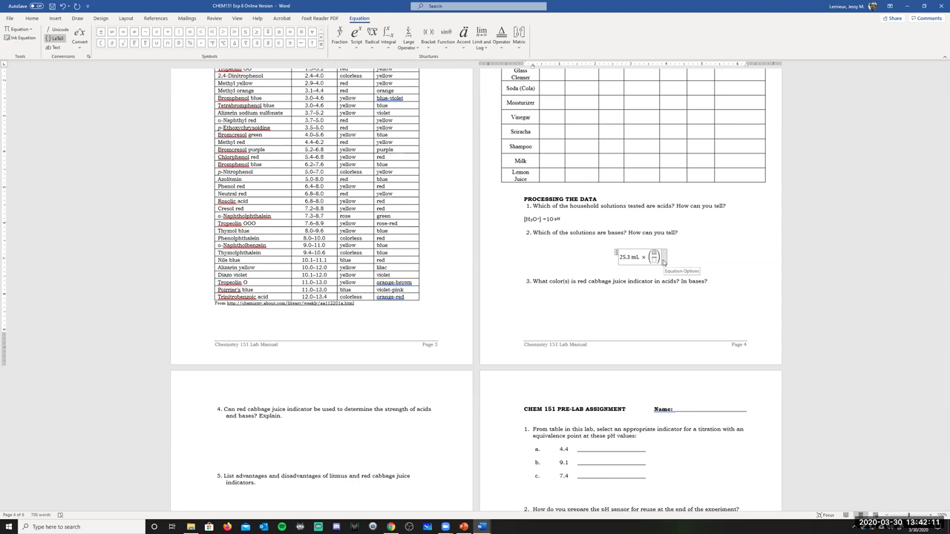
Fill the bracketed fraction with "1L" over "1000 mL" and move past the closing parenthesis
key("Down")
type("1000 mL")
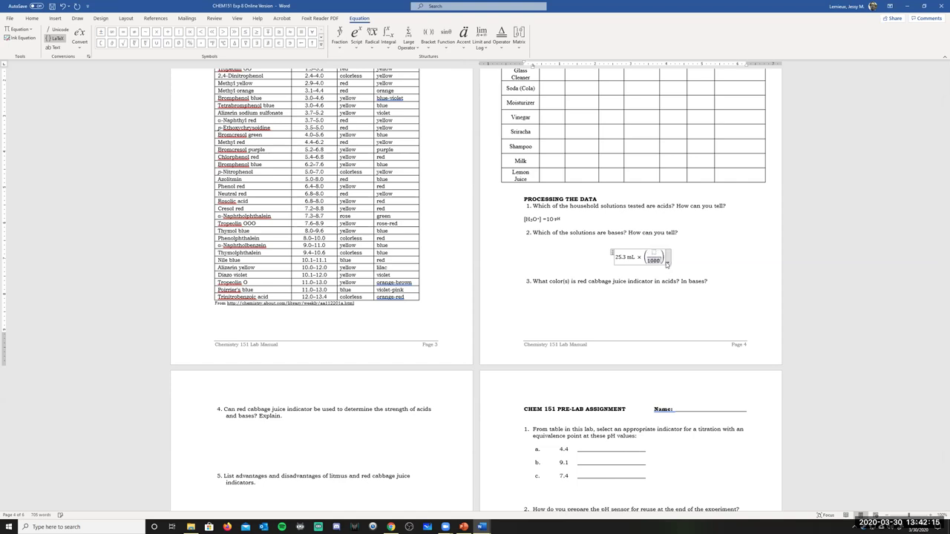
type("L")
key("Up")
type("1L")
key("Right")
key("Right")
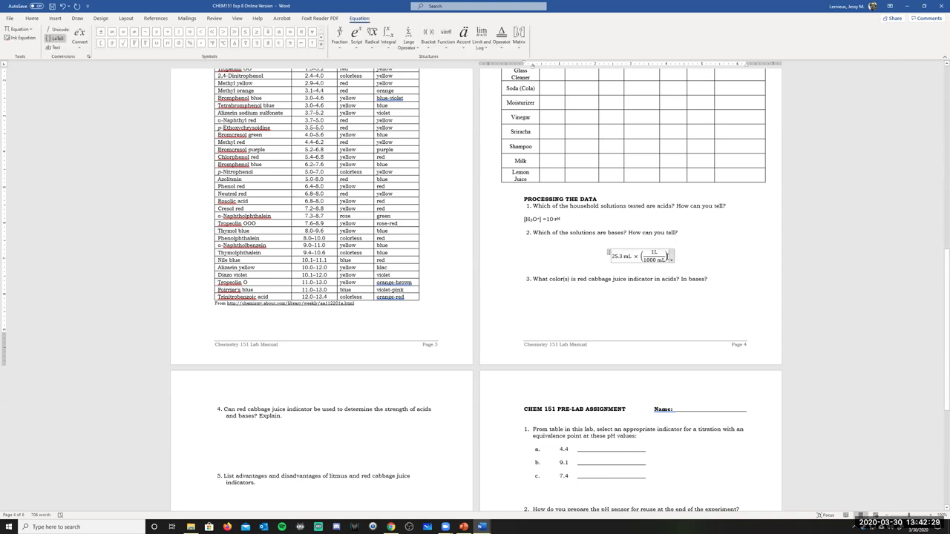
Append a multiplication sign and a second pair of parentheses holding an empty stacked fraction to the equation
left_click(157, 31)
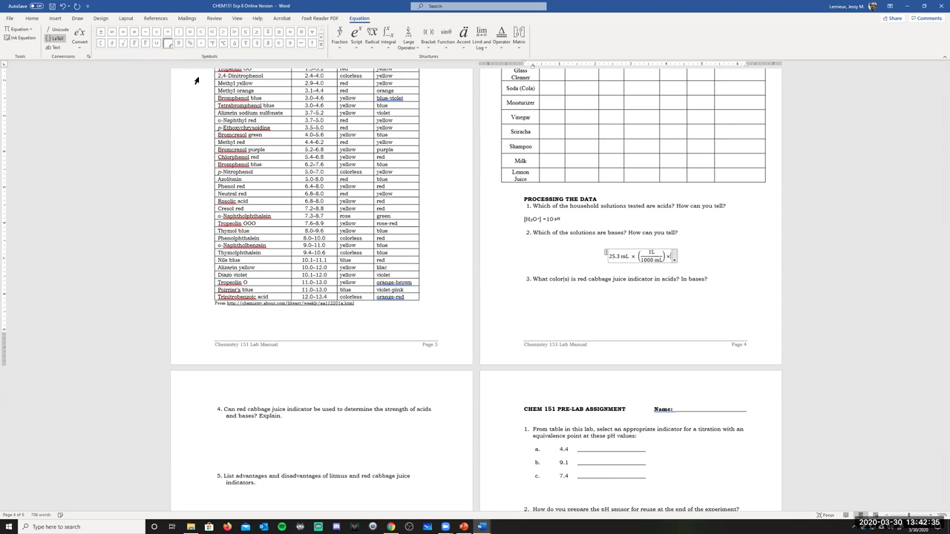
left_click(428, 36)
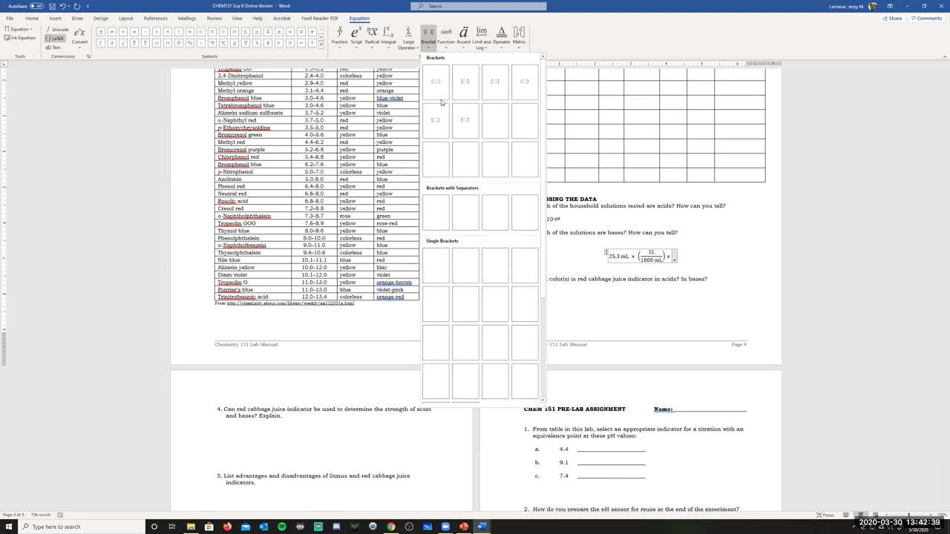
left_click(435, 83)
left_click(669, 249)
left_click(669, 249)
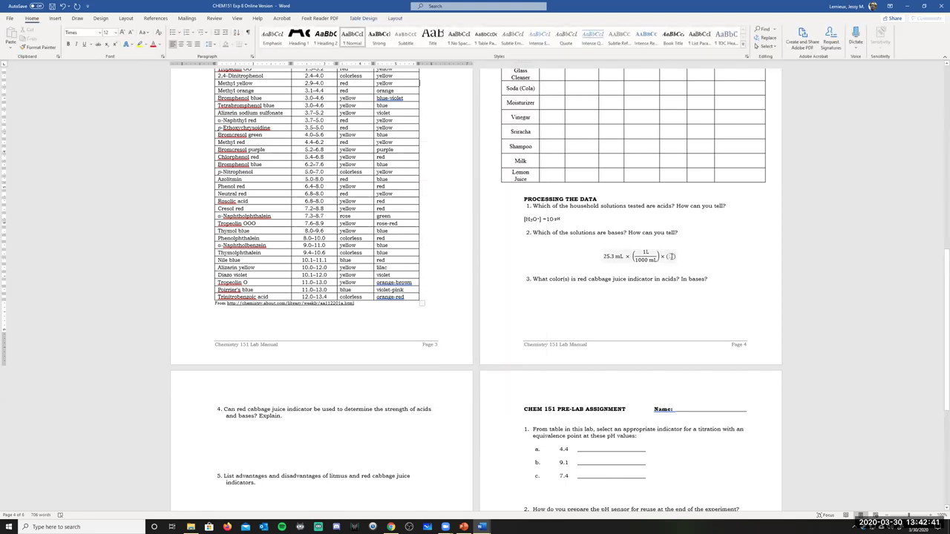
left_click(339, 32)
left_click(344, 81)
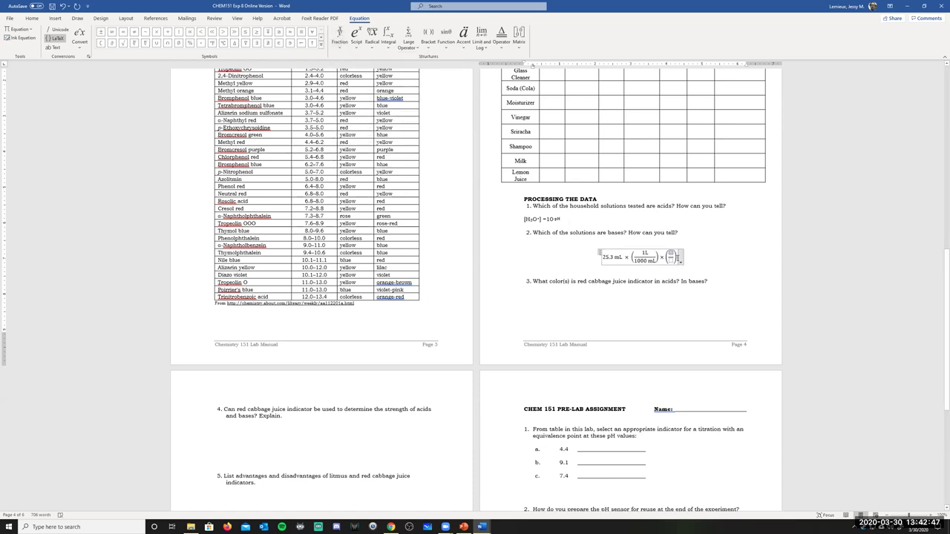
Fill the second bracketed fraction with "0.0250 mol" over "L"
type("0")
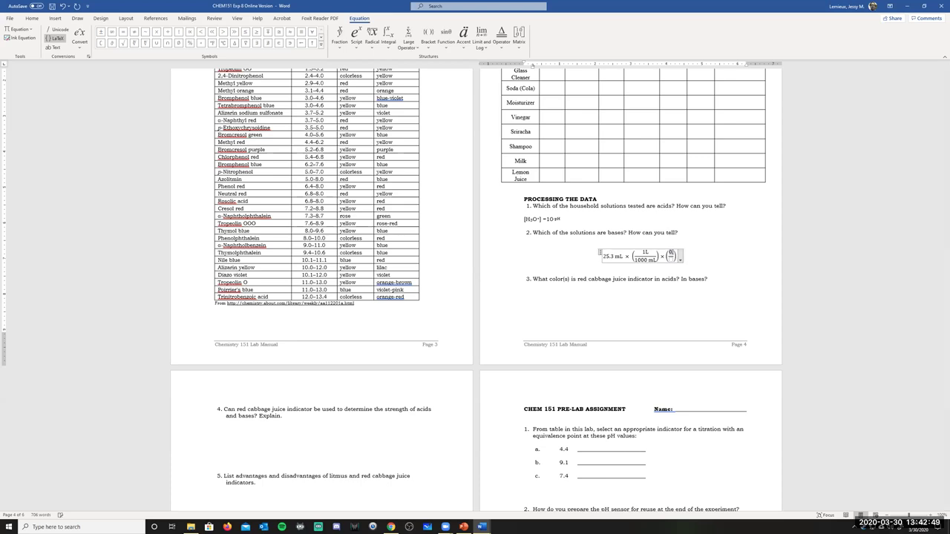
type(".025")
type("0 mol")
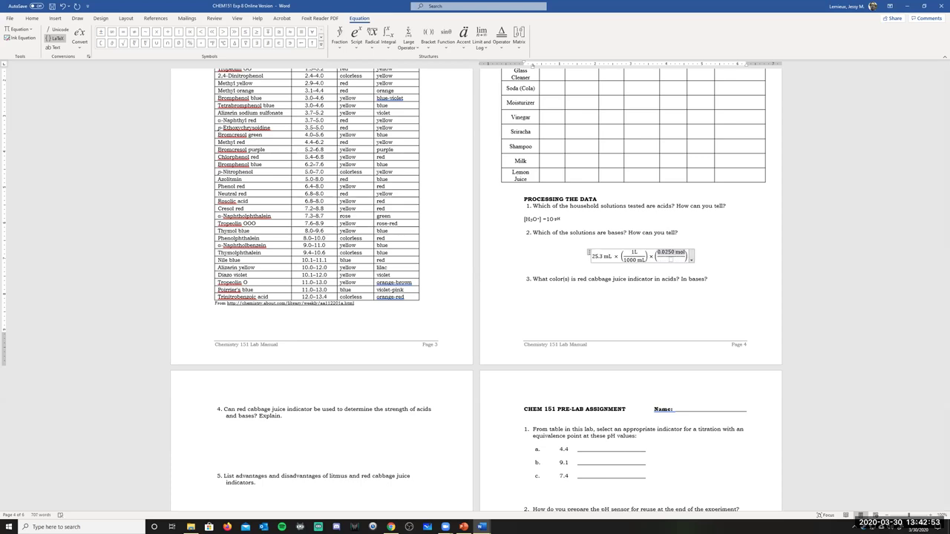
key("Down")
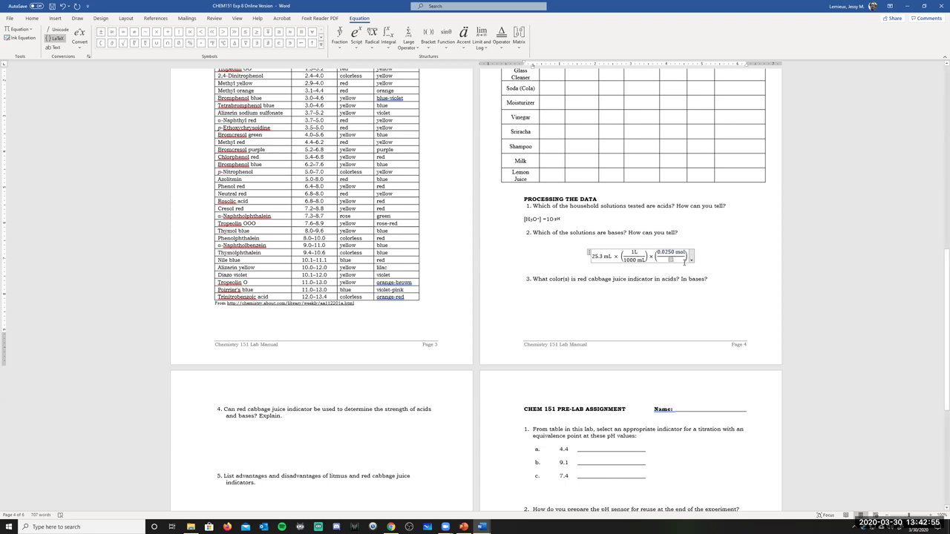
type("L")
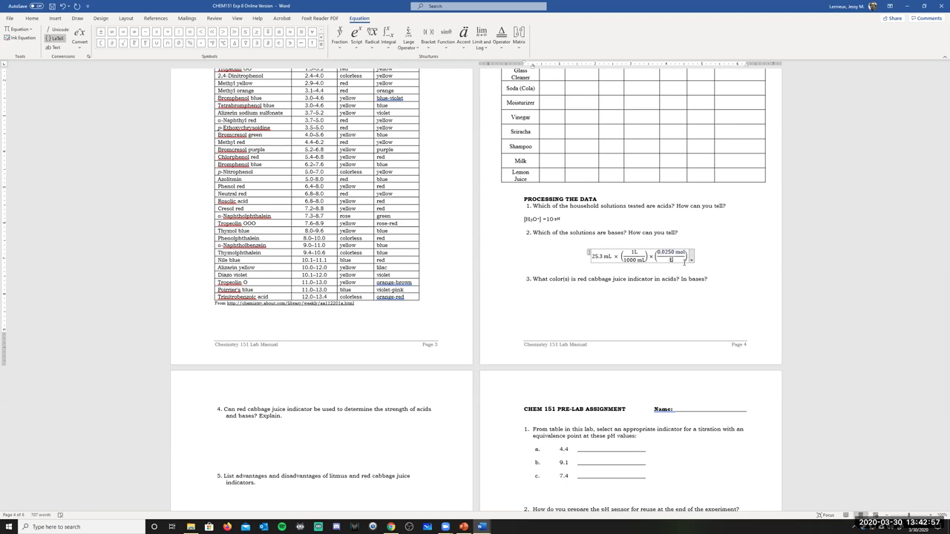
Highlight the "mL" unit after 25.3 and review the Experiment 8 document from the procedure through the pre-lab assignment
left_click(607, 256)
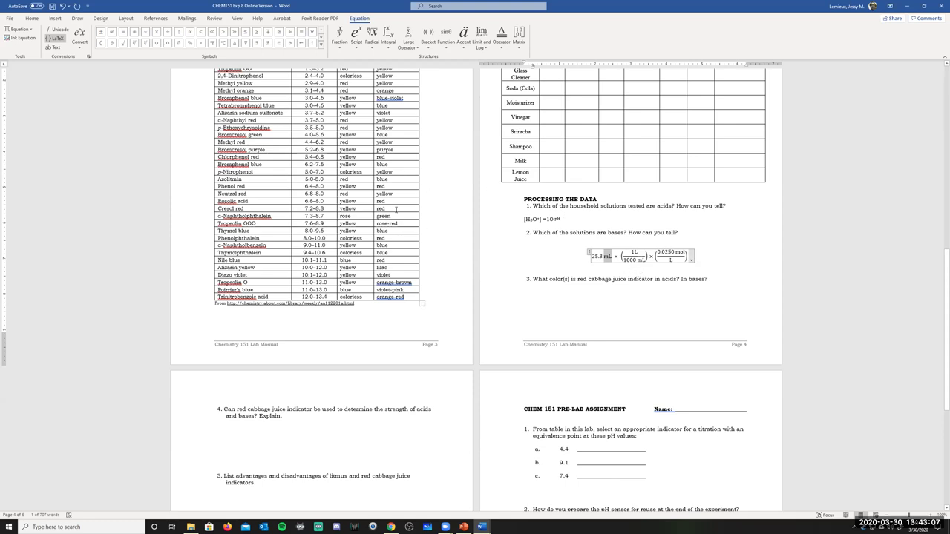
scroll(422, 235, "down", 5)
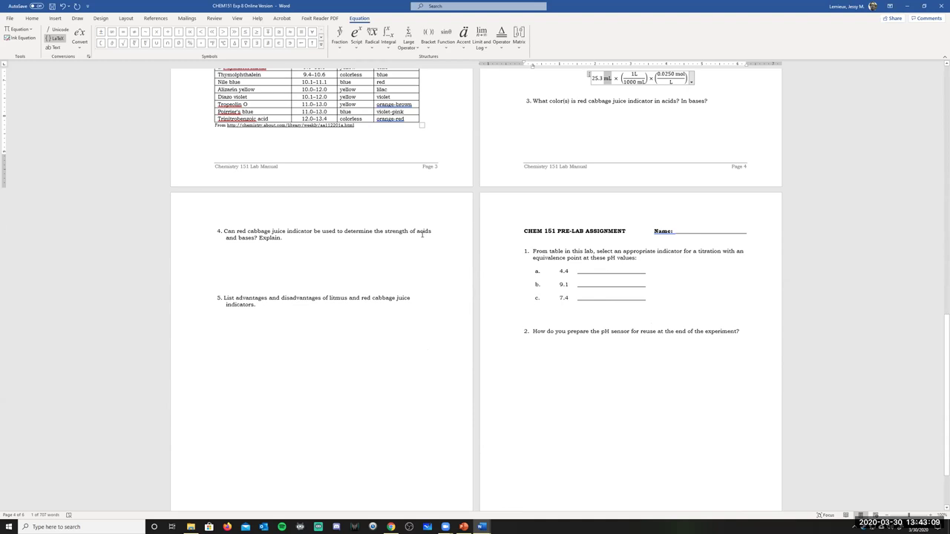
scroll(421, 235, "up", 4)
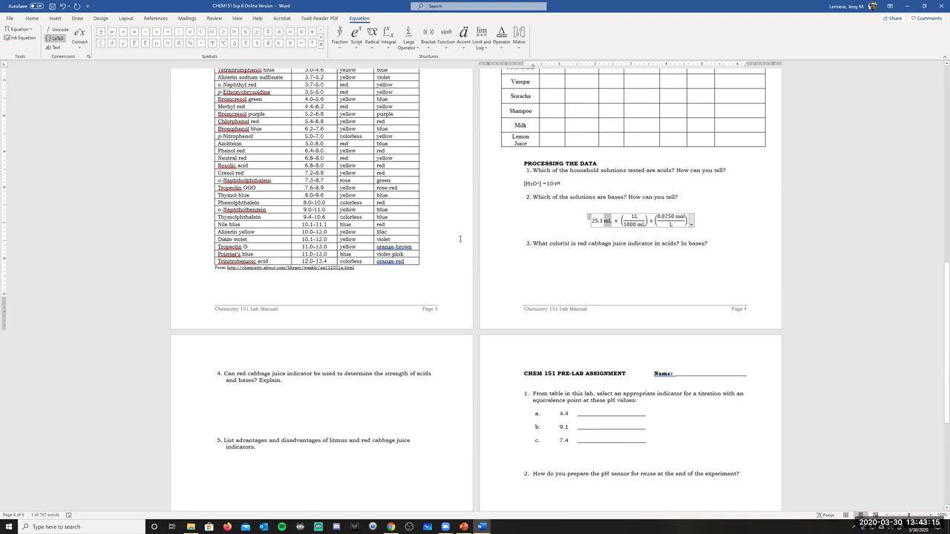
scroll(458, 239, "down", 2)
scroll(456, 240, "up", 10)
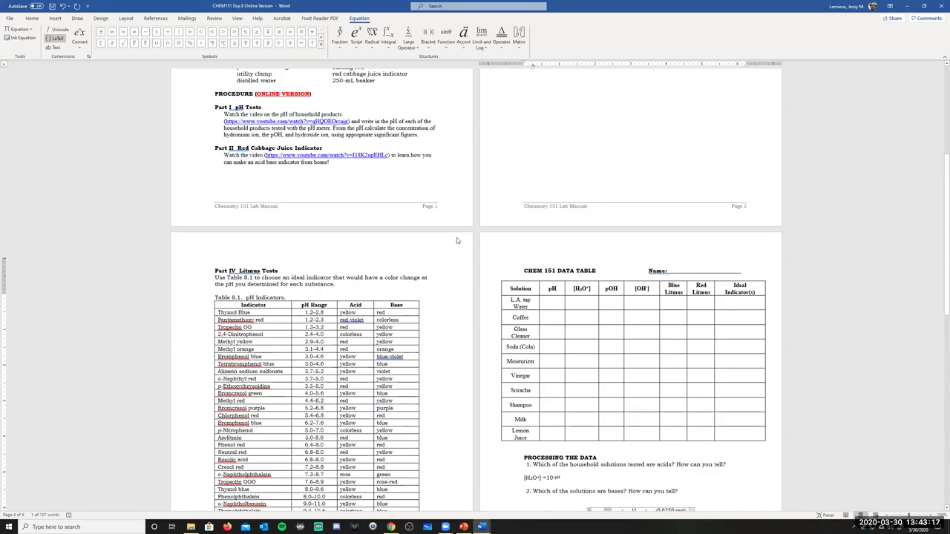
scroll(456, 238, "up", 5)
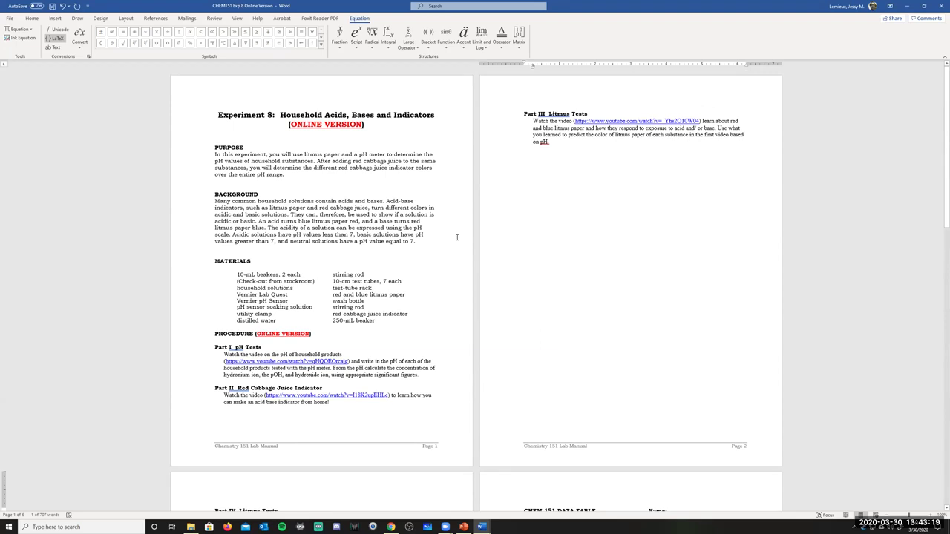
scroll(456, 235, "down", 14)
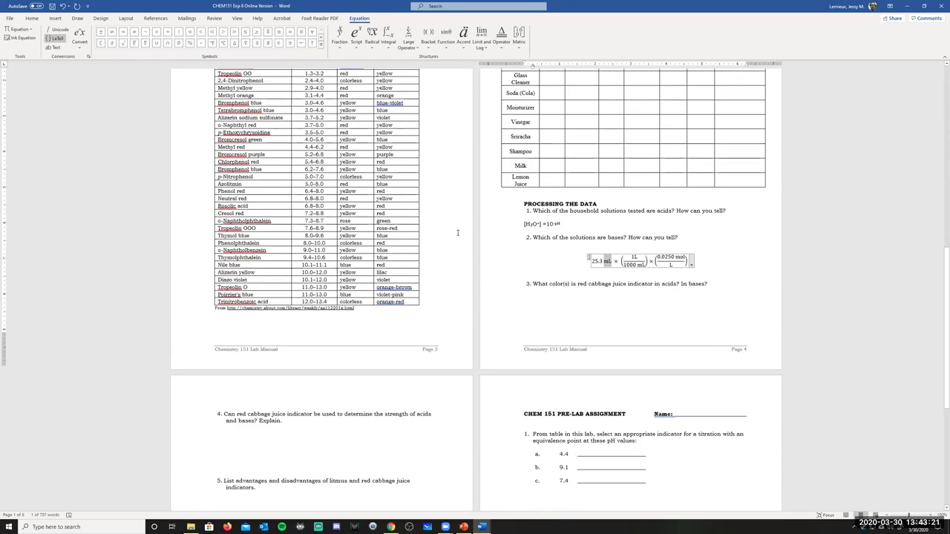
scroll(458, 233, "down", 6)
scroll(456, 232, "down", 1)
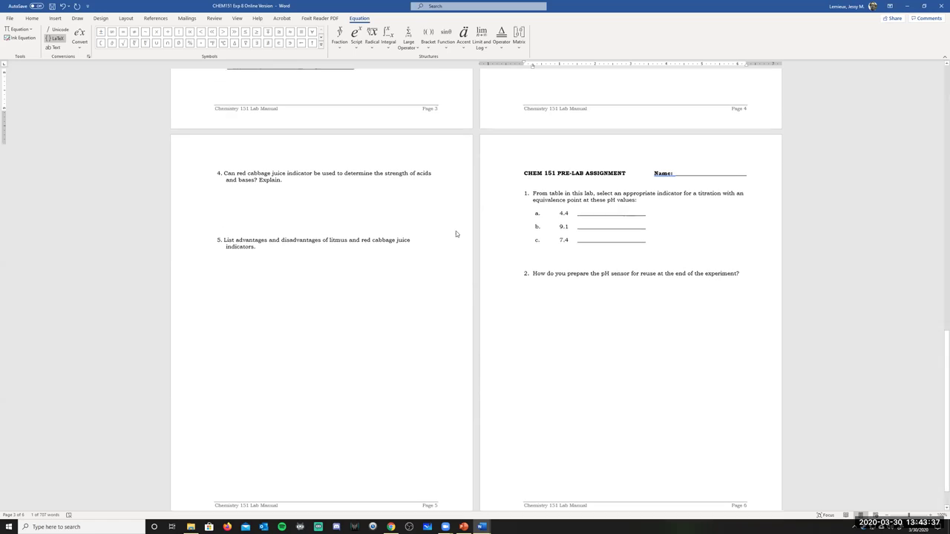
scroll(456, 231, "up", 8)
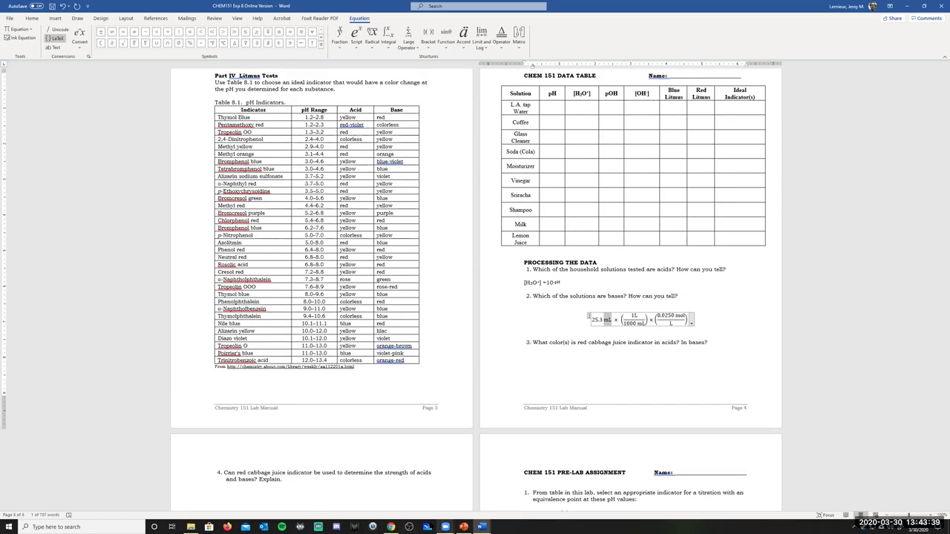
Switch to Chrome, return to the CHEM-151-01 home page, and open the Free Student Access to Microsoft Products link from Unit 0
left_click(398, 525)
scroll(149, 185, "up", 10)
scroll(149, 185, "up", 15)
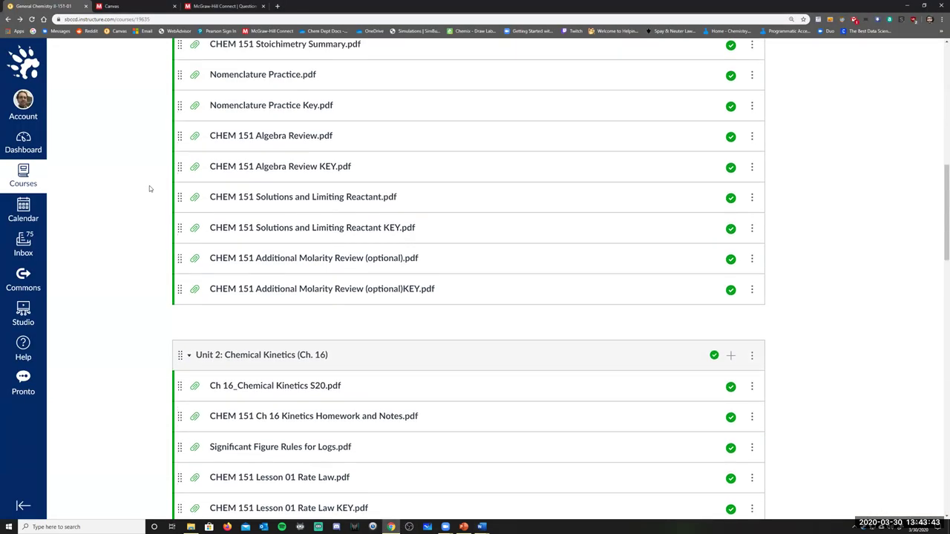
left_click(75, 120)
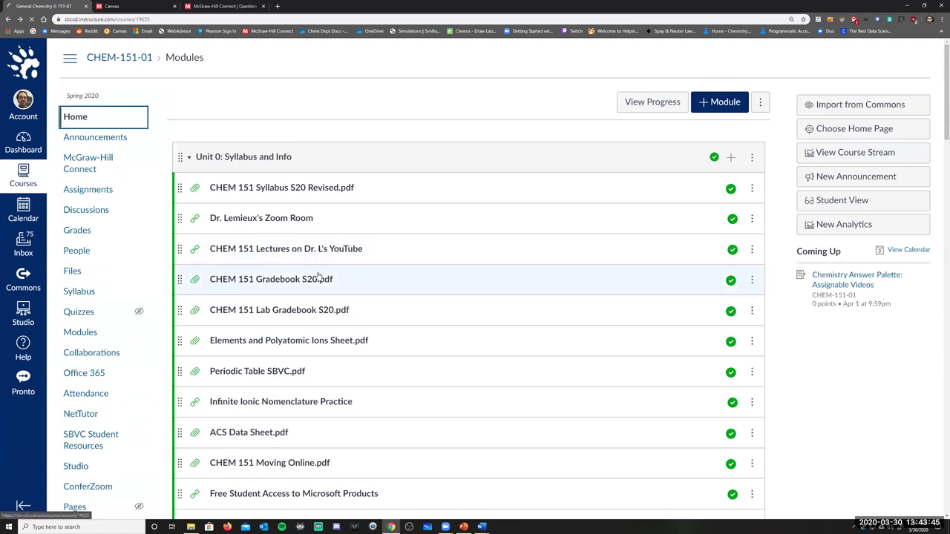
scroll(294, 272, "down", 3)
scroll(294, 273, "up", 3)
scroll(309, 324, "down", 3)
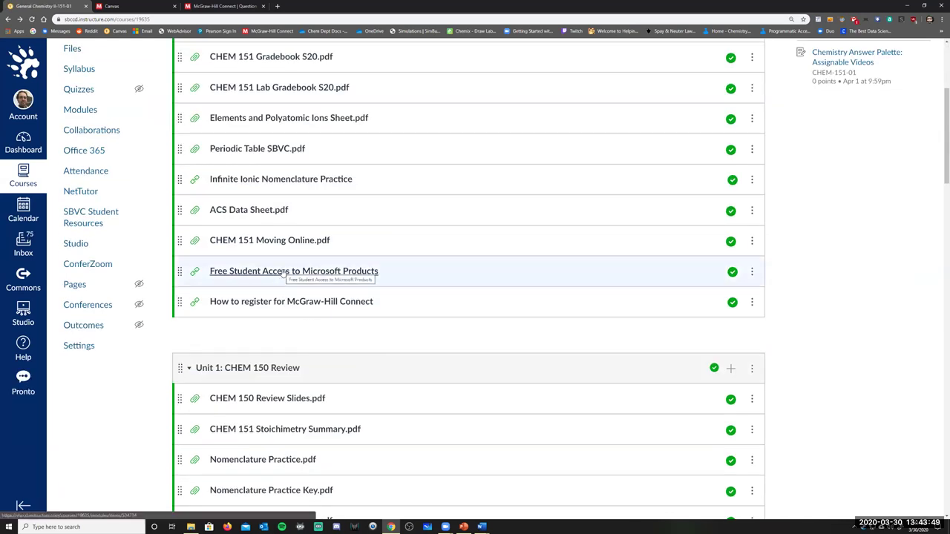
left_click(283, 274)
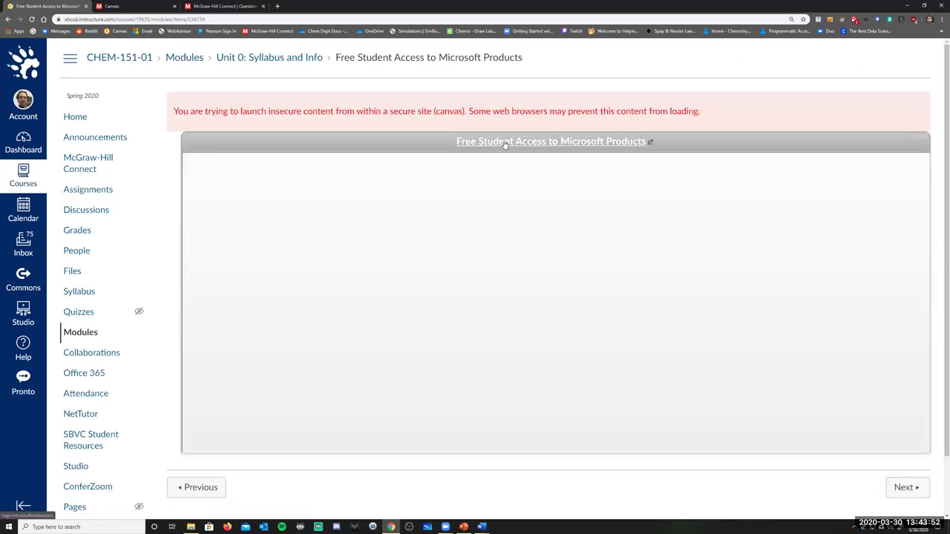
left_click(507, 143)
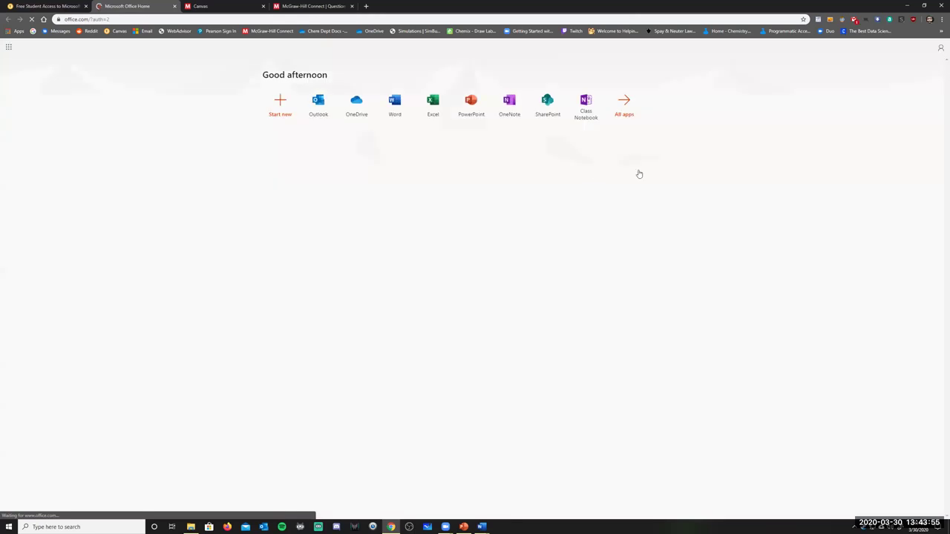
Sign out of the Office 365 account, close its tab, and reopen the student access link from Canvas
left_click(940, 46)
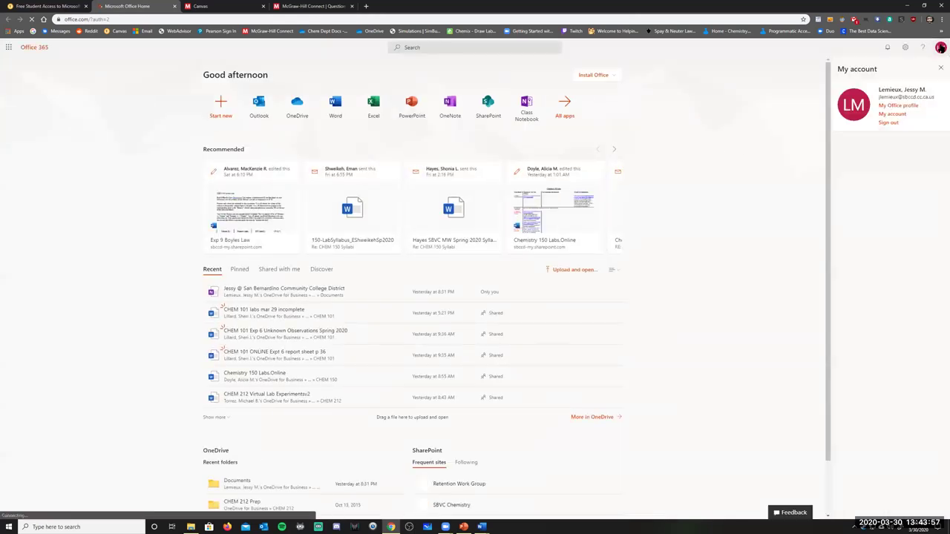
left_click(889, 124)
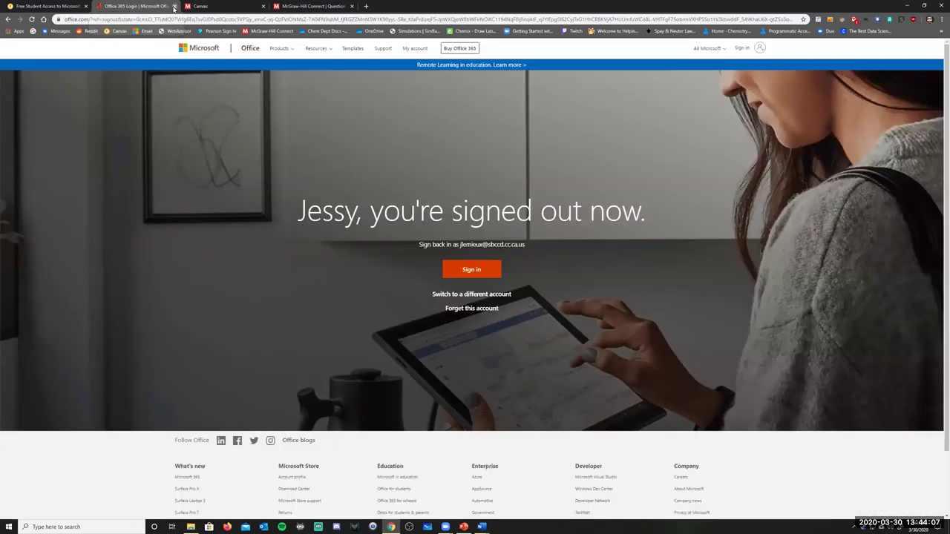
left_click(174, 7)
left_click(490, 145)
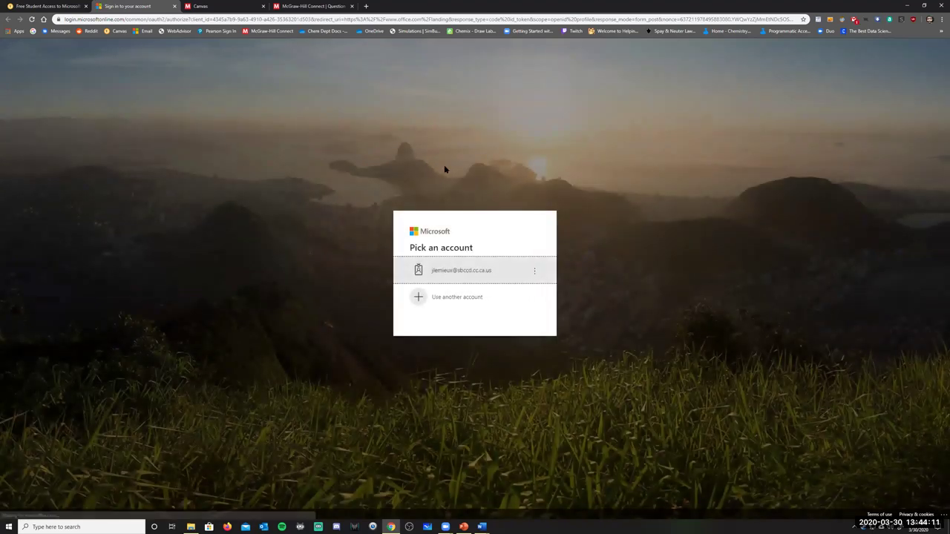
Choose to use another Microsoft account, view the e-mail and password entry pages, and go back to the e-mail entry
left_click(472, 300)
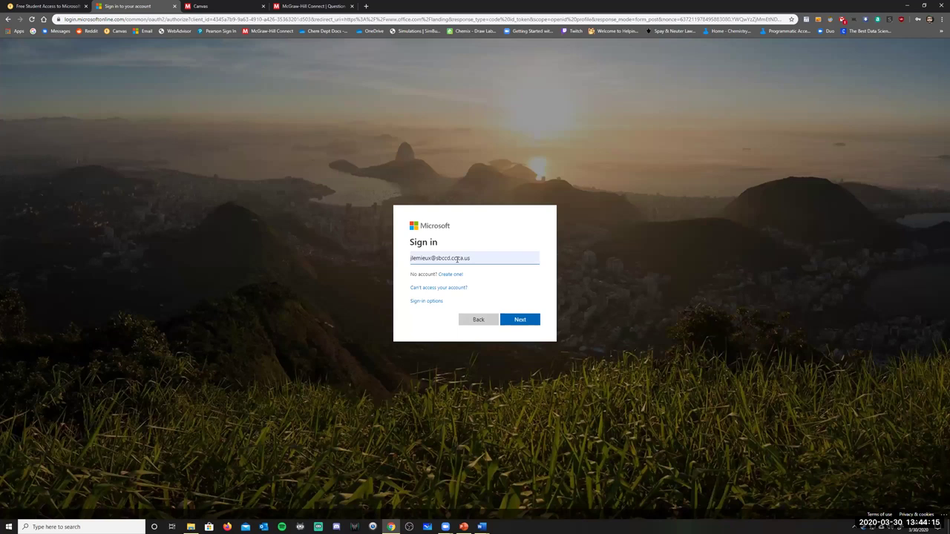
left_click_drag(472, 258, 407, 258)
left_click(483, 249)
left_click(521, 320)
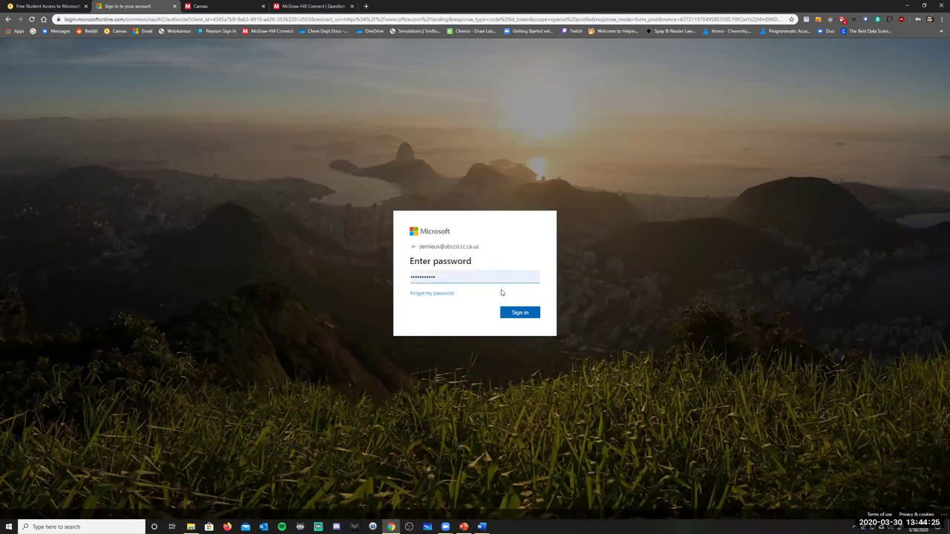
left_click(413, 246)
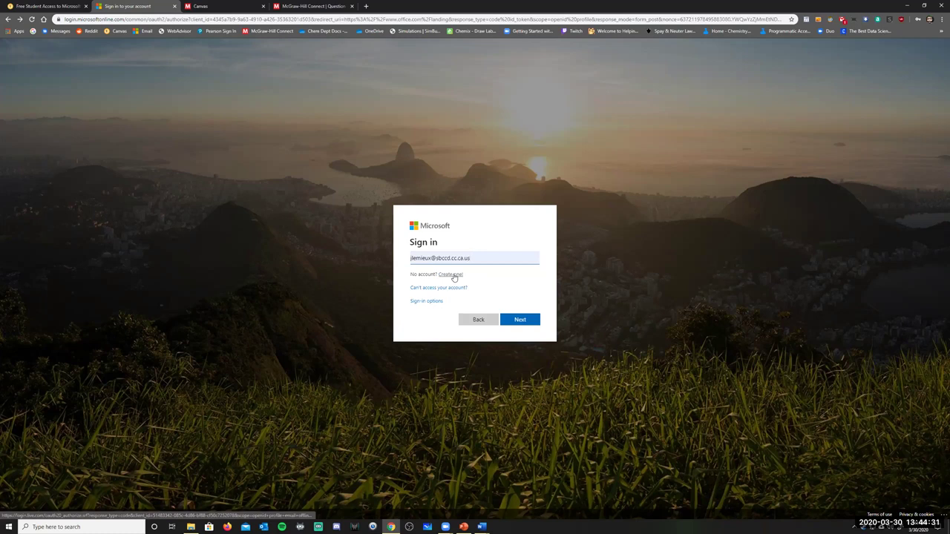
Follow the option to create a Microsoft account and open the Go Premium comparison of Office 365 plans
left_click(453, 275)
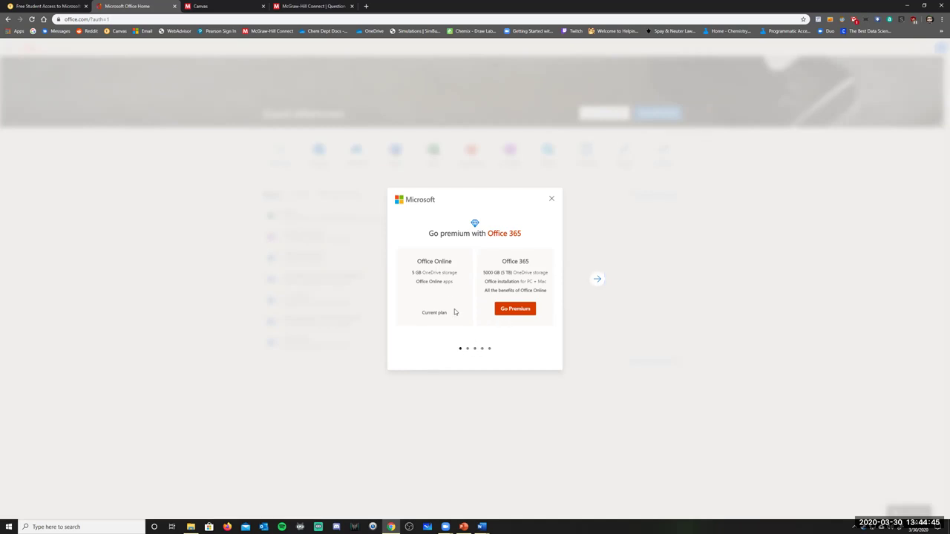
left_click(520, 313)
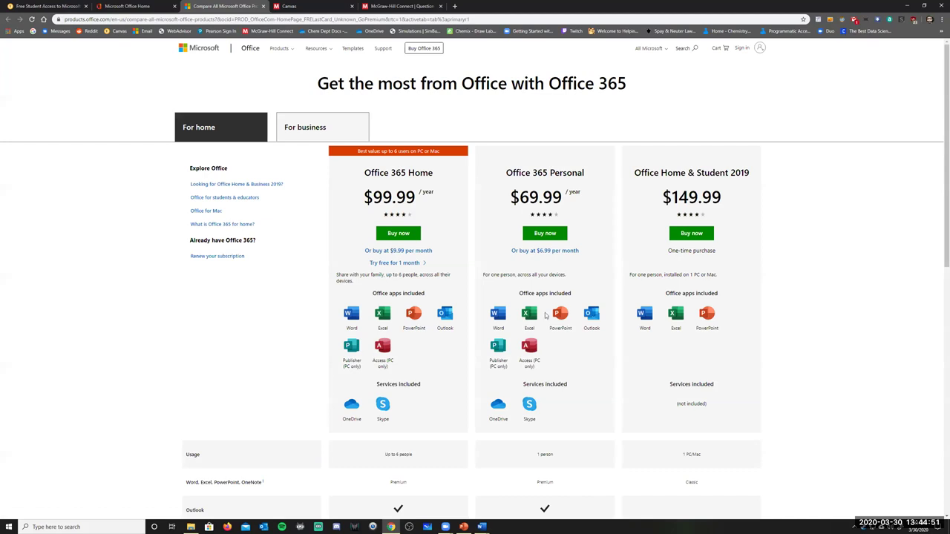
Sign in to the Microsoft account from the Office 365 comparison page and dismiss the app launcher tip
left_click(748, 49)
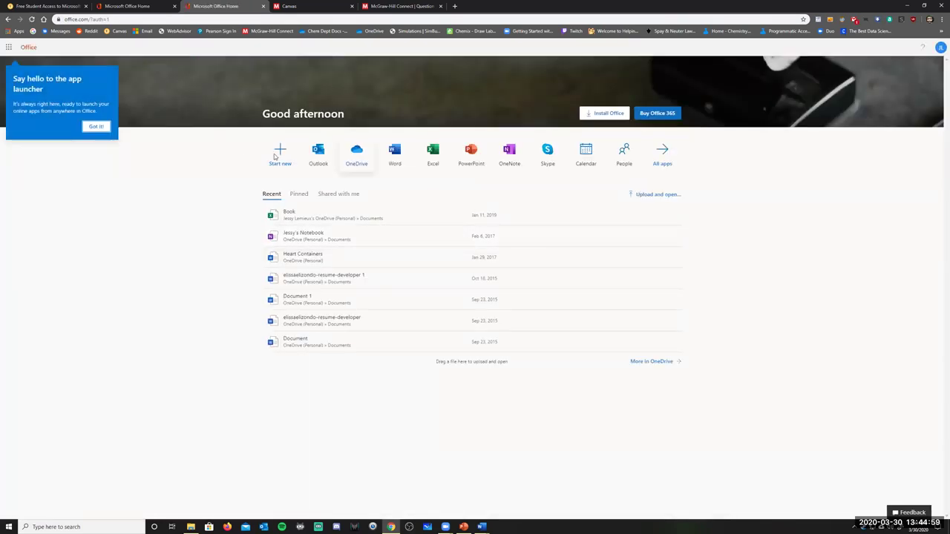
left_click(96, 127)
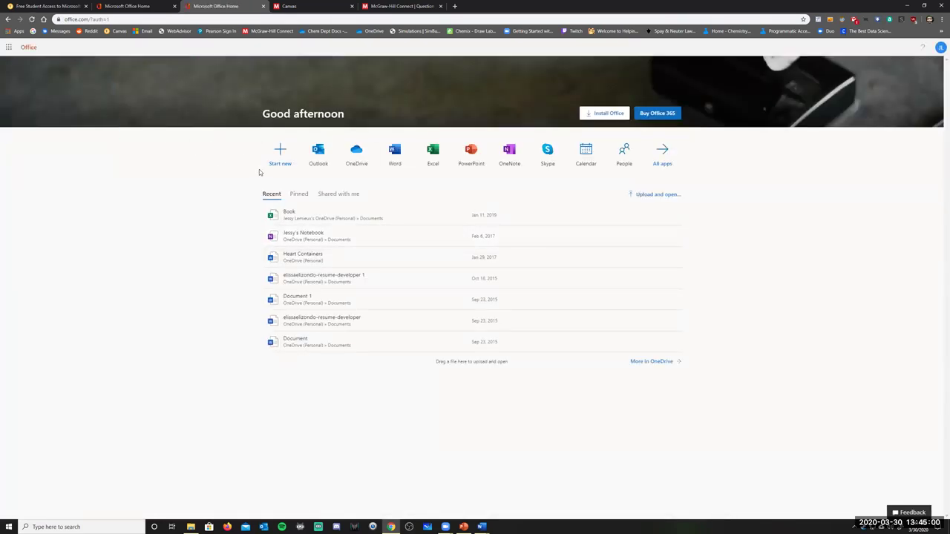
Close both Microsoft Office Home tabs and return to the Free Student Access to Microsoft Products page in Canvas
left_click(260, 8)
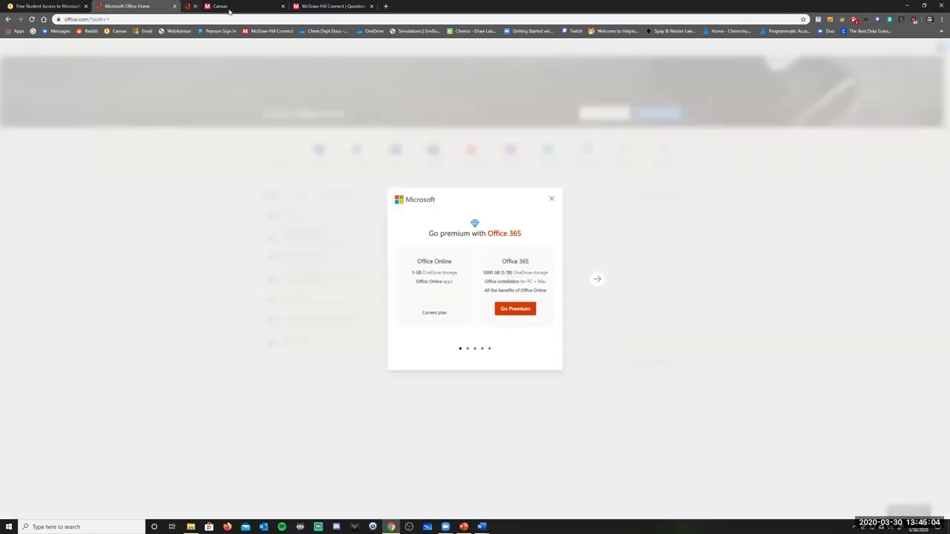
left_click(175, 6)
left_click(46, 6)
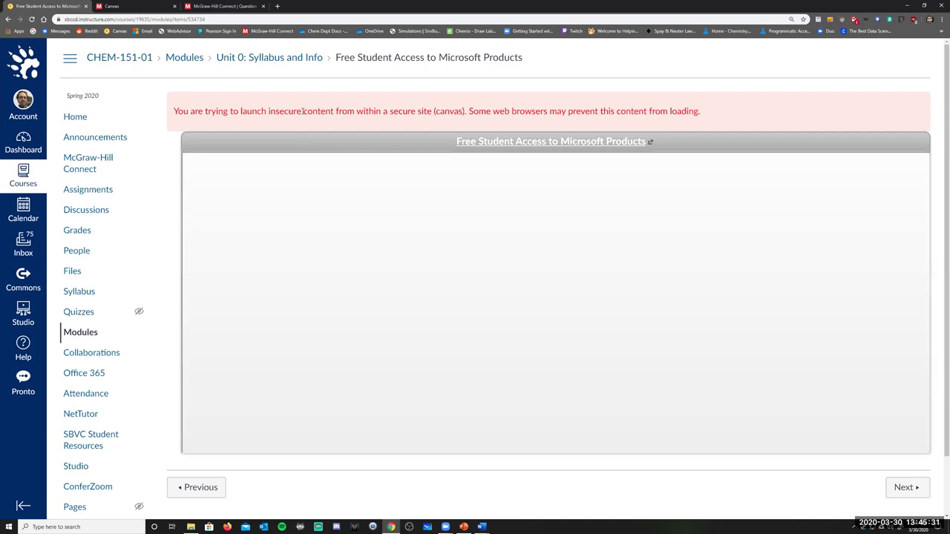
left_click_drag(358, 112, 266, 111)
left_click(347, 123)
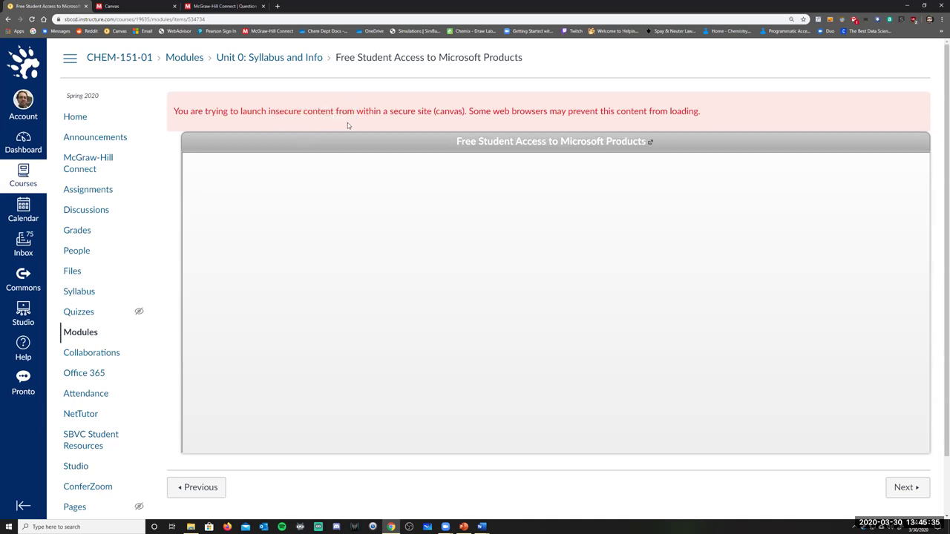
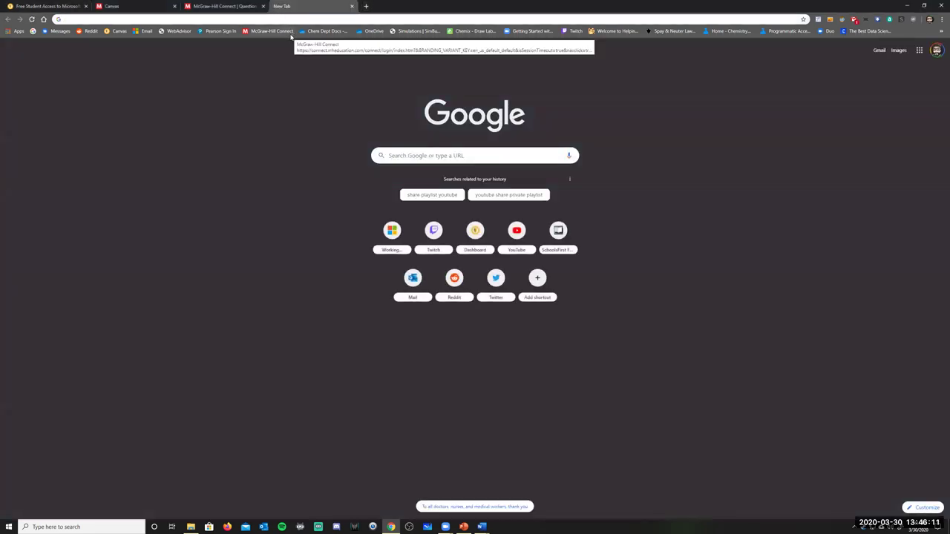
Search the web for "sbvc helpdesk" in a new tab and open the Computer Requirements & Support result
type("s")
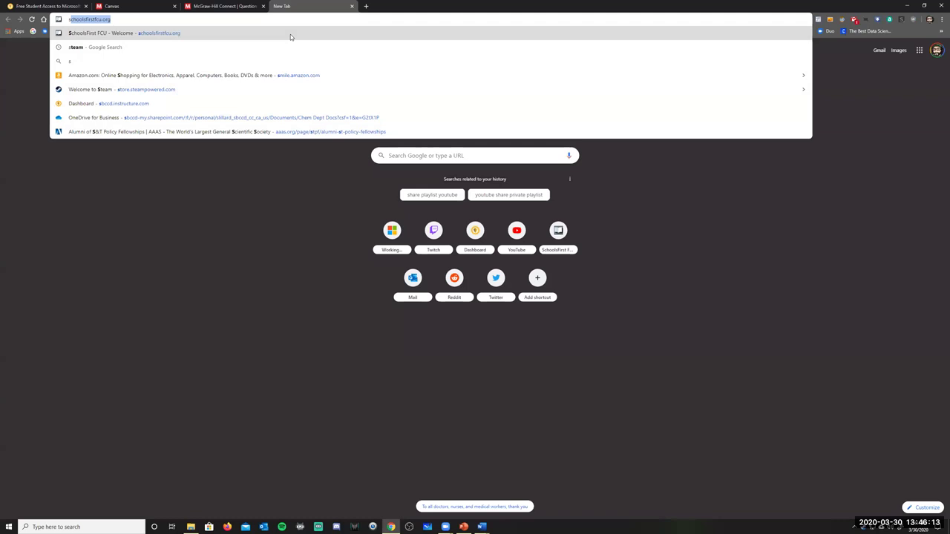
type("bvc helpdesk")
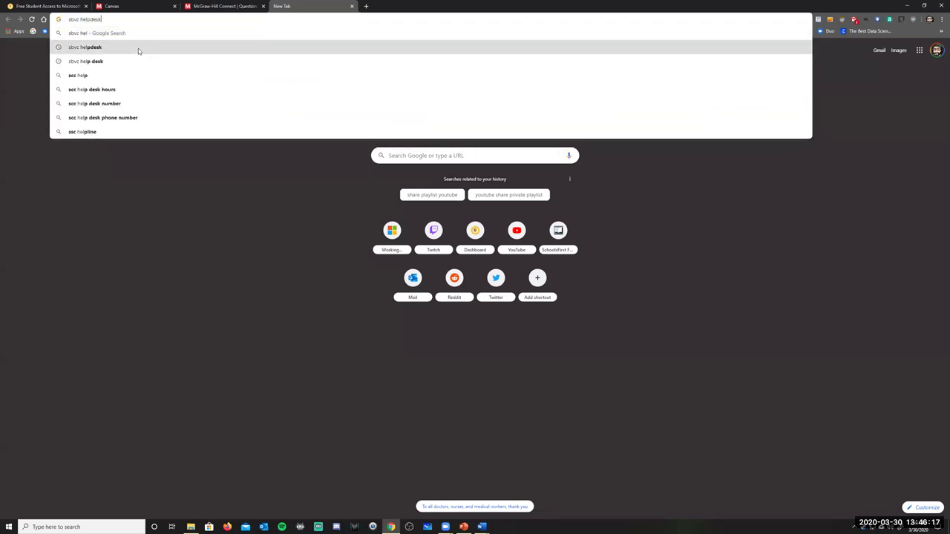
left_click(138, 48)
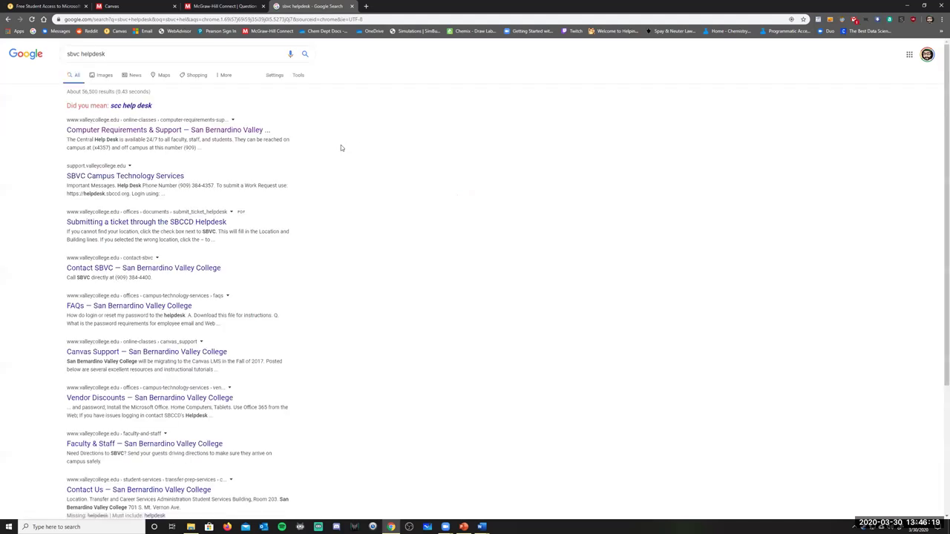
left_click(180, 123)
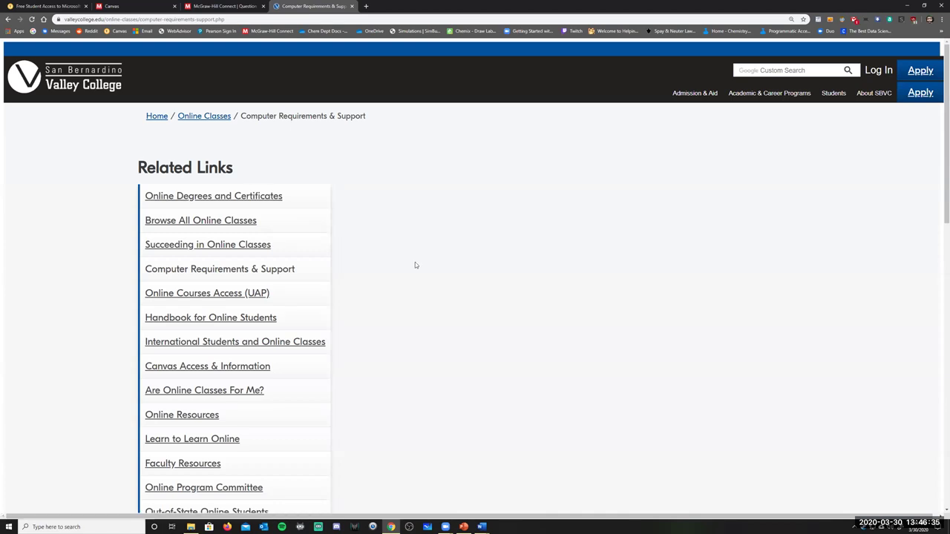
Examine the Central Help Desk contact information on the Computer Requirements & Support page, and return to the search results
scroll(414, 265, "down", 2)
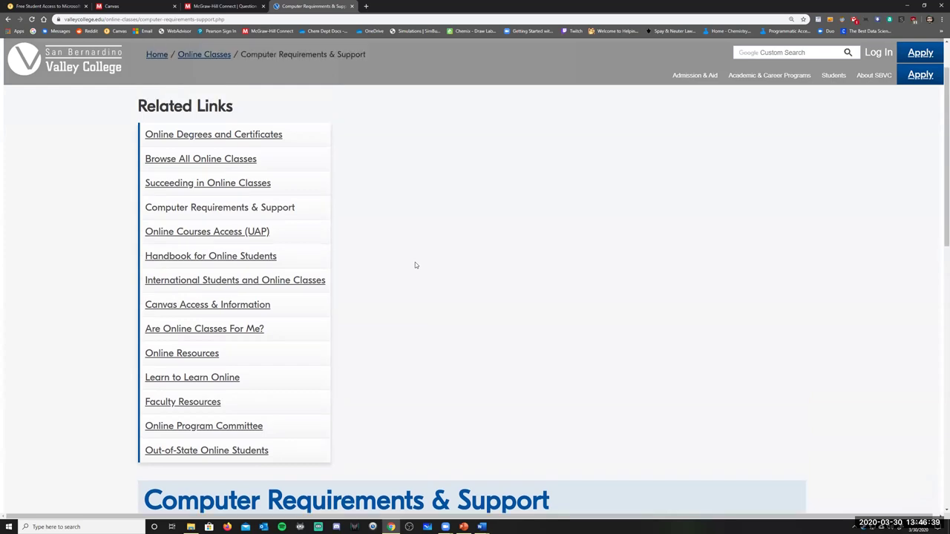
scroll(415, 265, "down", 3)
scroll(415, 265, "down", 1)
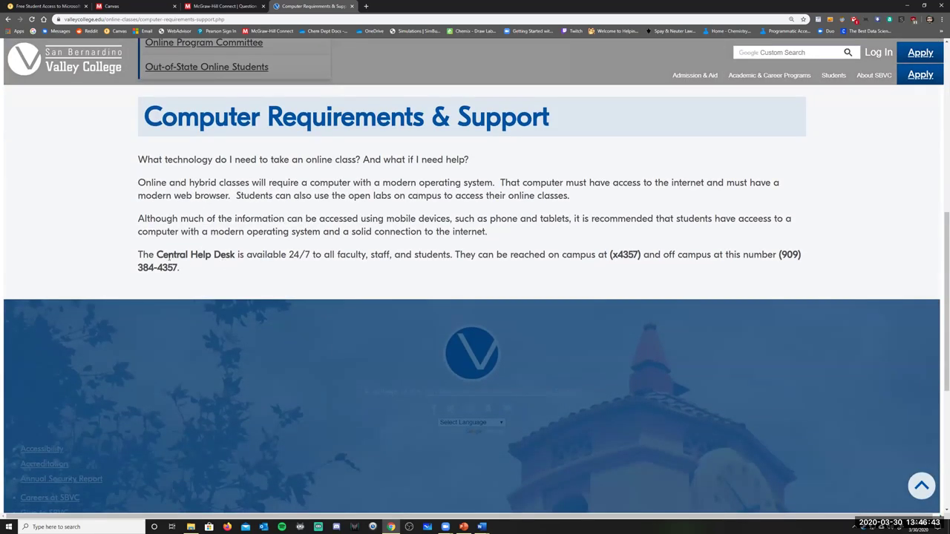
triple_click(169, 255)
scroll(290, 254, "up", 5)
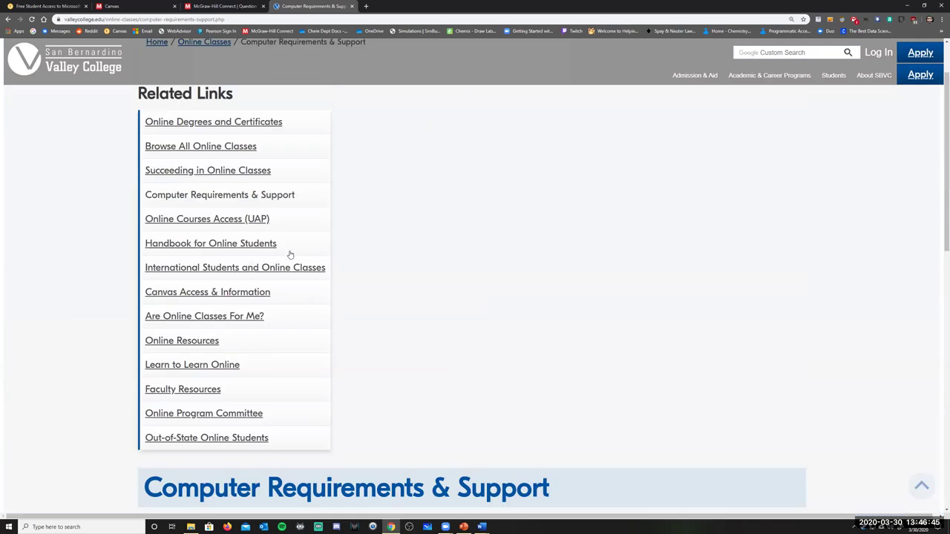
scroll(290, 254, "up", 1)
left_click(7, 18)
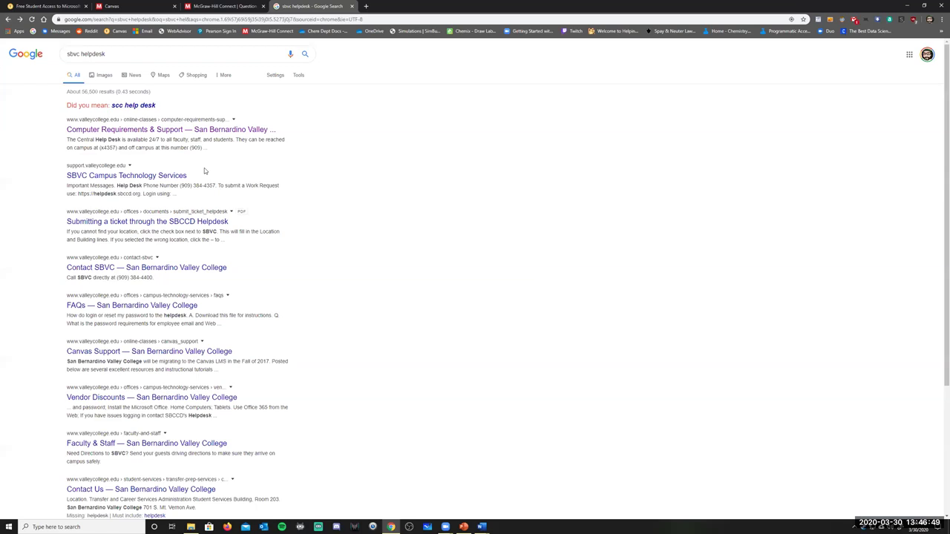
From the SBVC Campus Technology Services result, highlight the Help Desk phone number and open the helpdesk.sbccd.org work request site
left_click(155, 176)
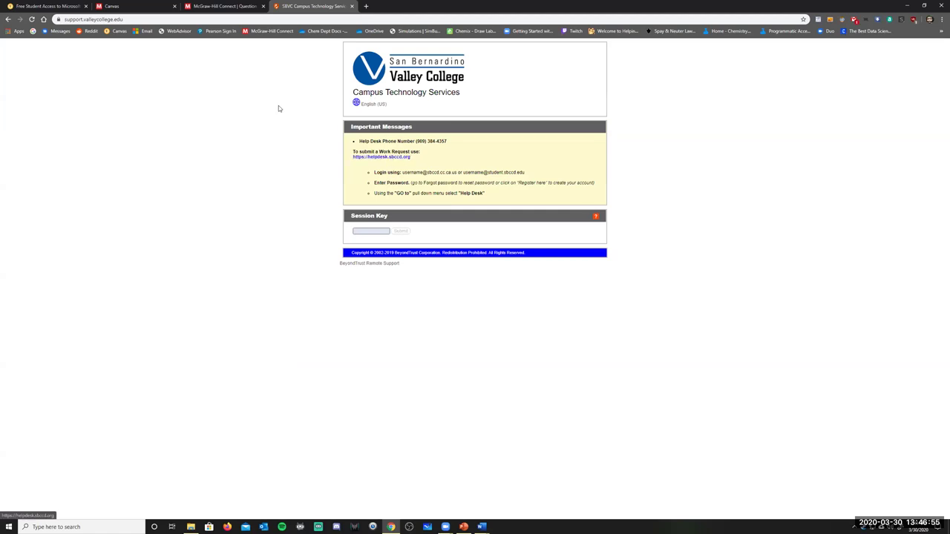
left_click(7, 19)
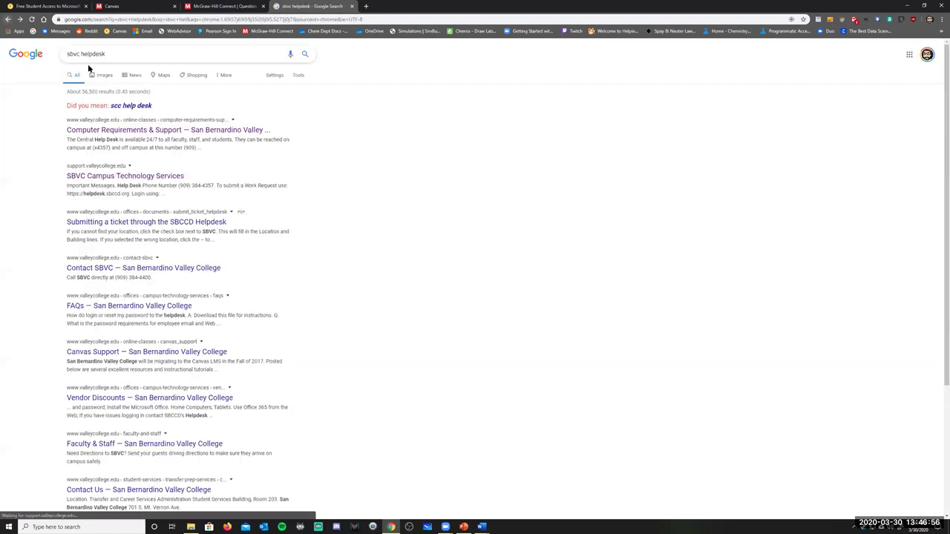
left_click(109, 179)
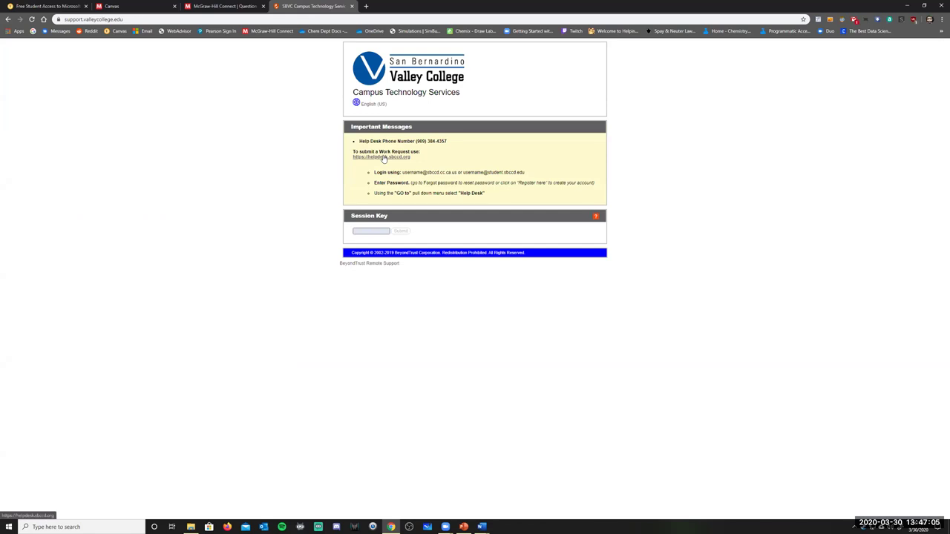
left_click_drag(453, 140, 416, 141)
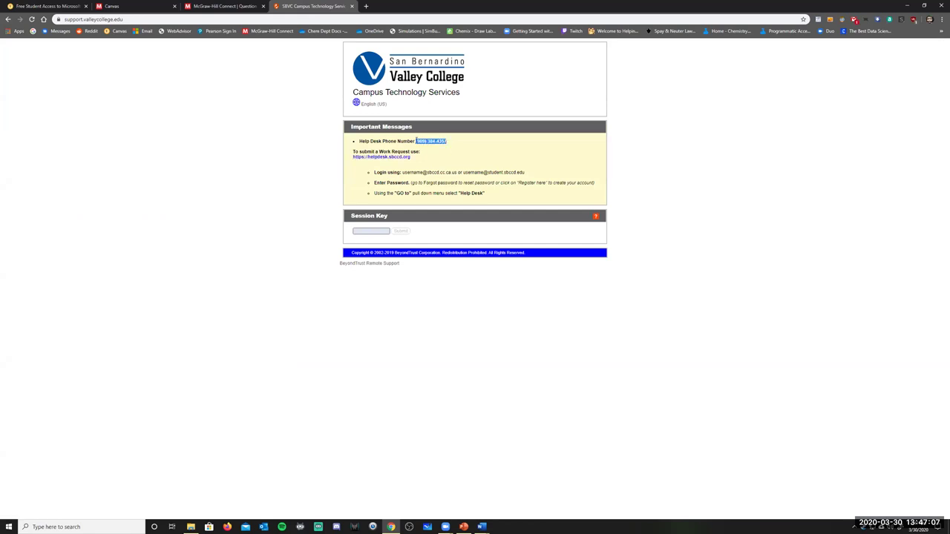
left_click(403, 157)
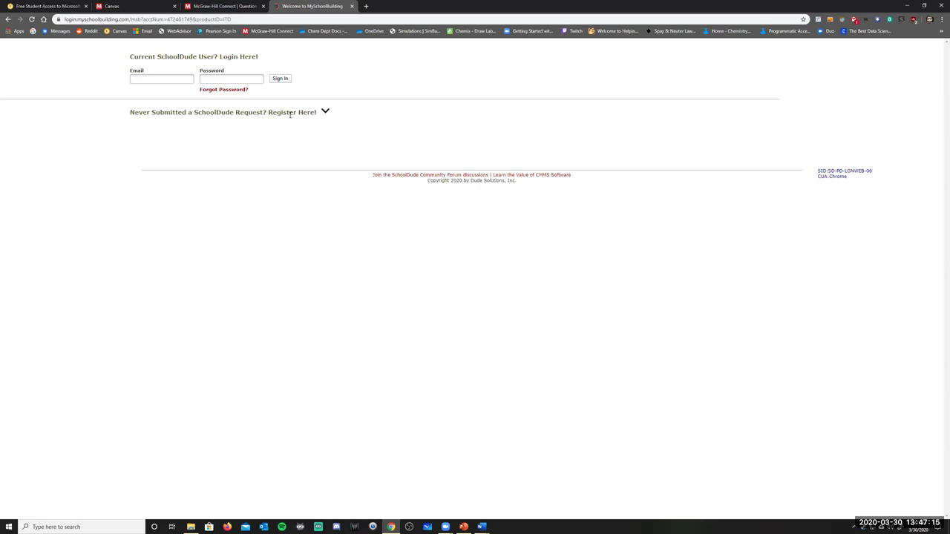
Expand the new-user registration form on the SchoolDude login page to view its fields, and close that page
left_click(323, 114)
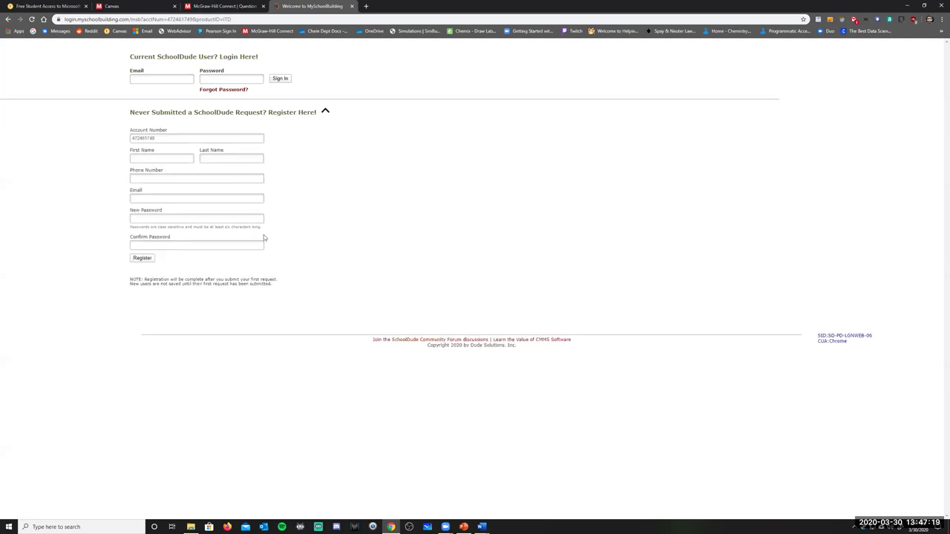
left_click(223, 6)
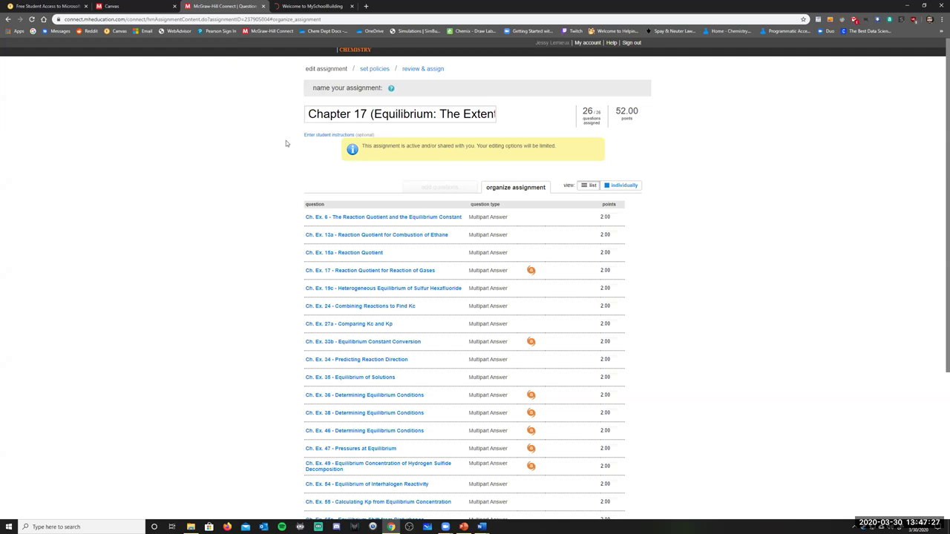
left_click(307, 5)
left_click(353, 6)
Look through the open McGraw-Hill pages and return to the Canvas page on free student access to Microsoft products
left_click(138, 6)
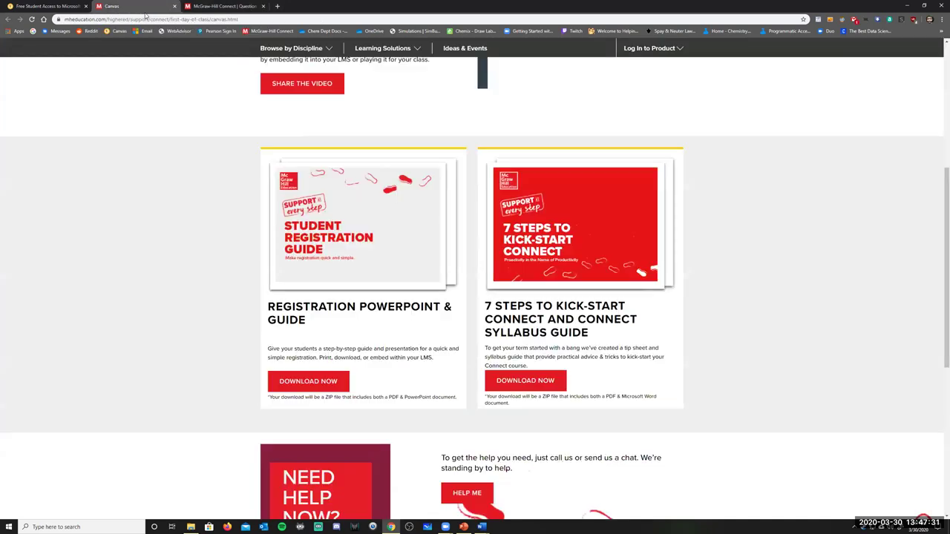
left_click(233, 5)
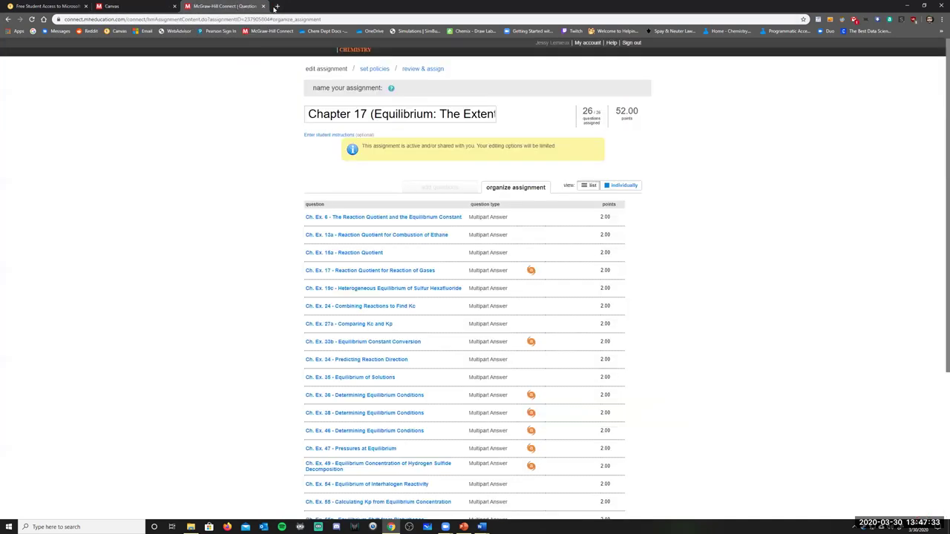
left_click(118, 6)
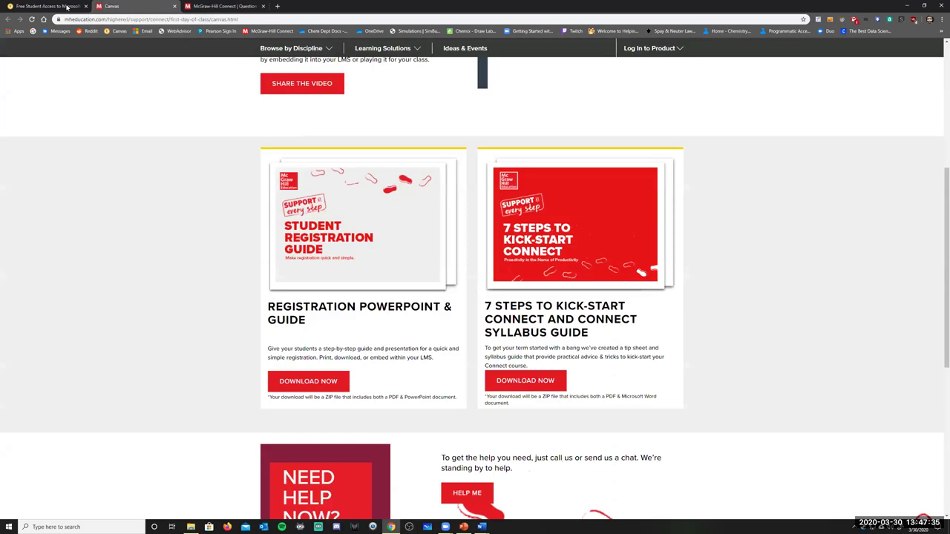
left_click(67, 6)
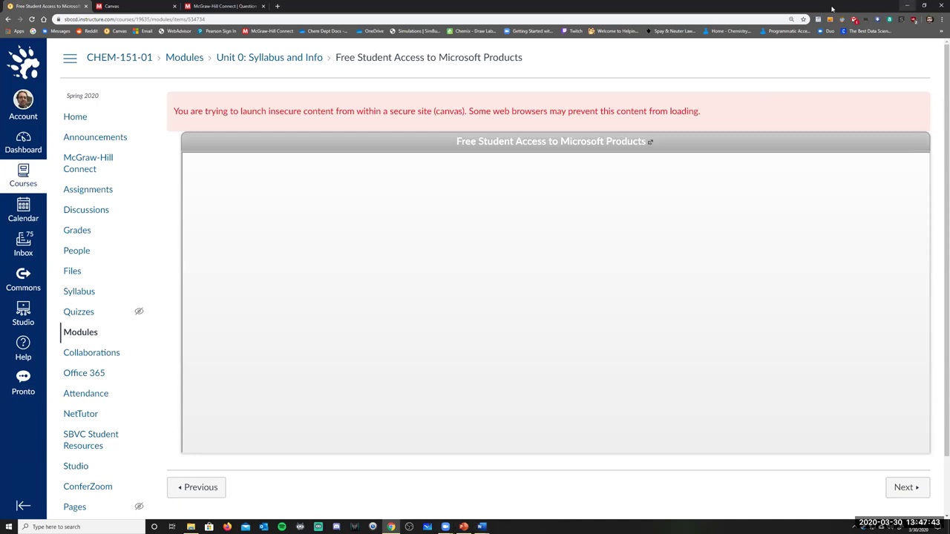
Search the web for "google docs" in a new browser tab and open the personal Google Docs home page
left_click(277, 6)
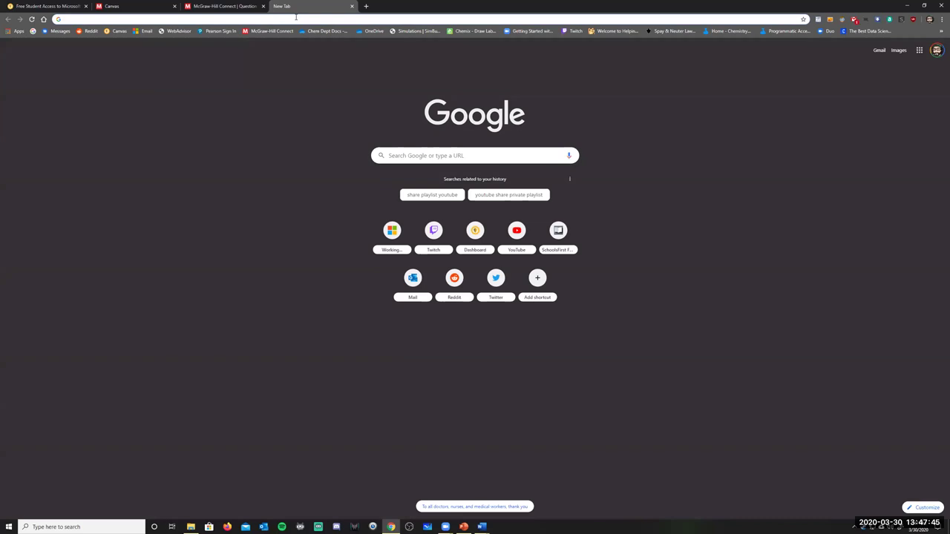
type("google ")
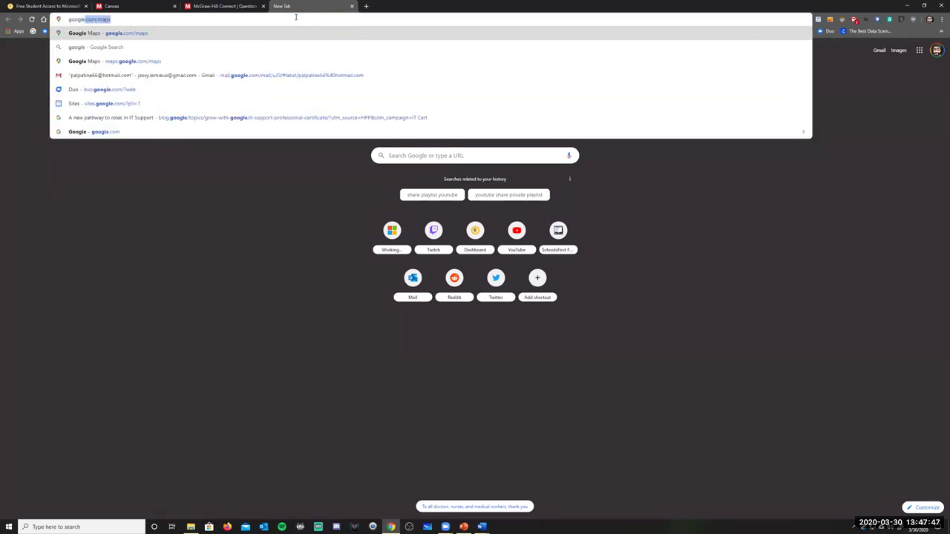
type("docs")
key("Return")
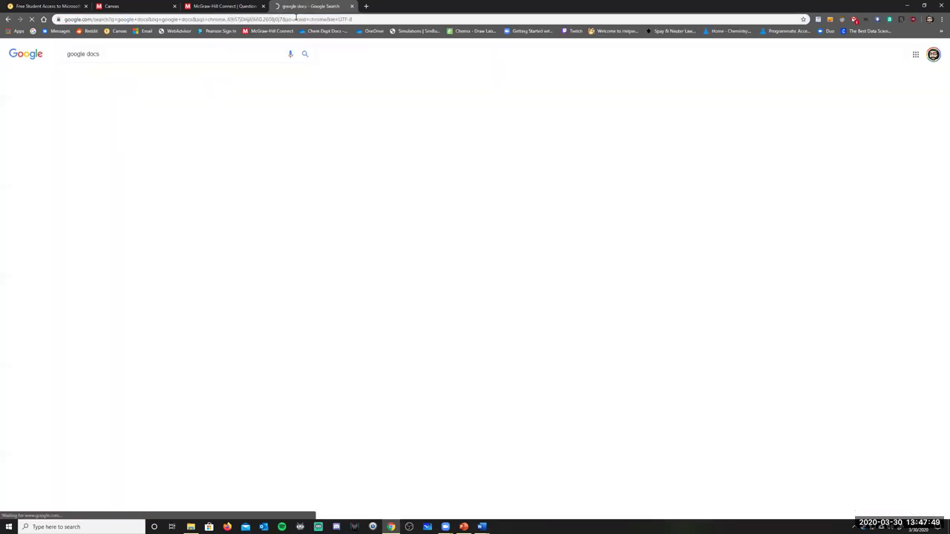
left_click(223, 117)
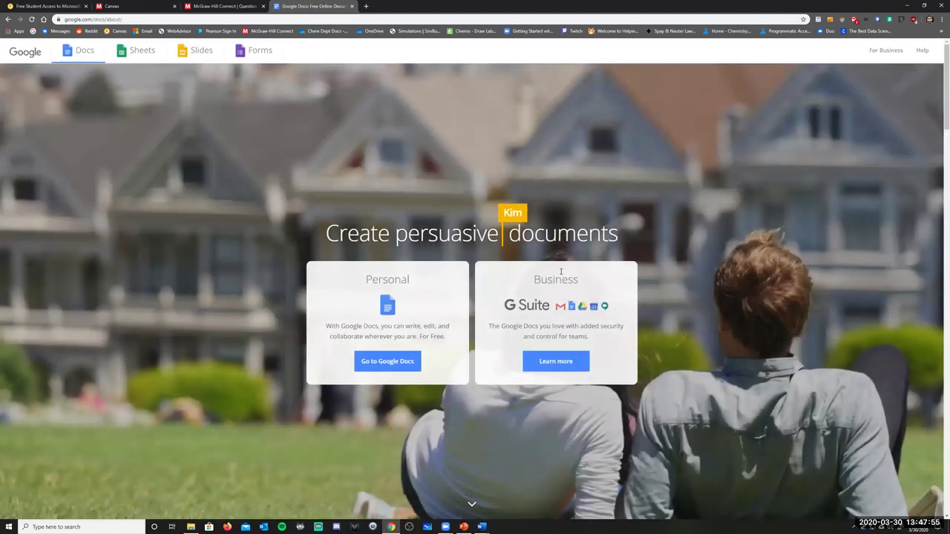
left_click(401, 362)
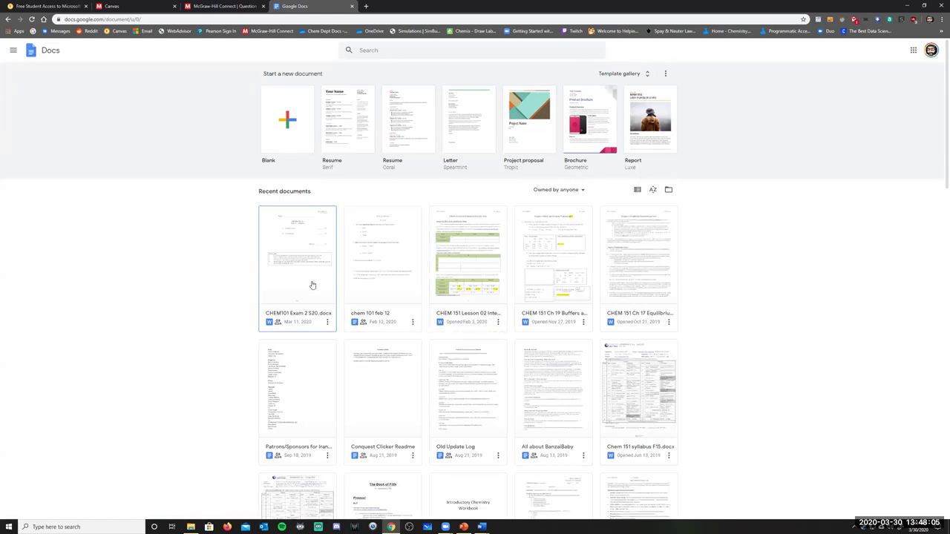
Browse the recent documents in Google Docs, going through the older chemistry files and back to the newest
scroll(347, 293, "down", 2)
scroll(364, 299, "up", 2)
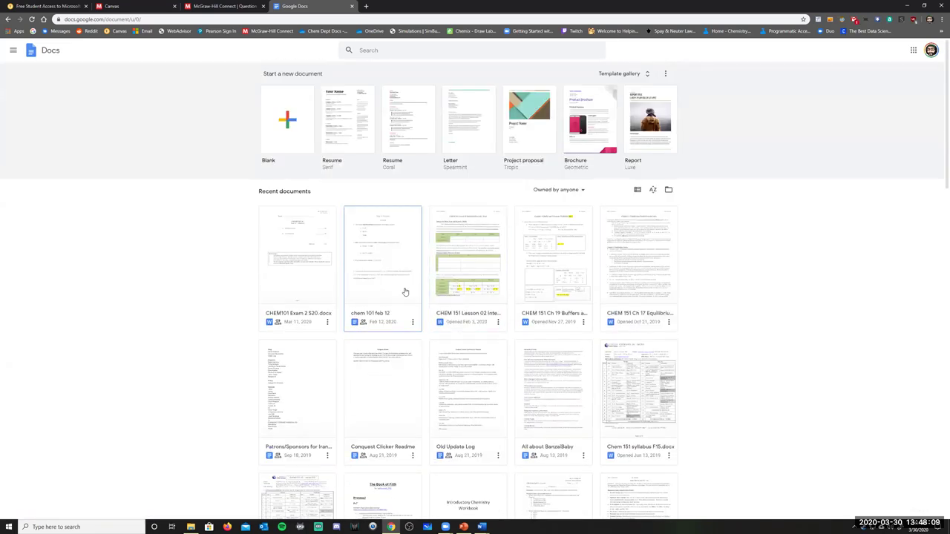
scroll(405, 292, "down", 3)
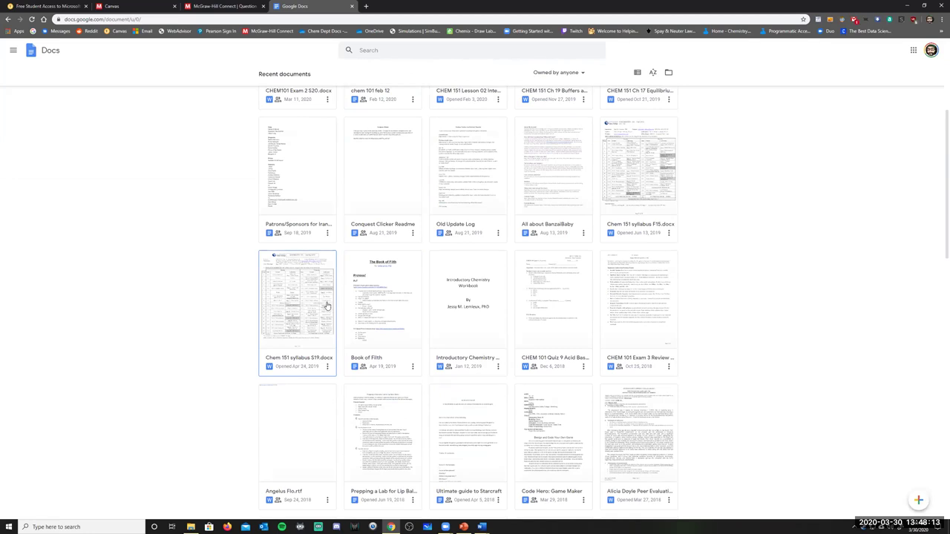
scroll(330, 304, "down", 1)
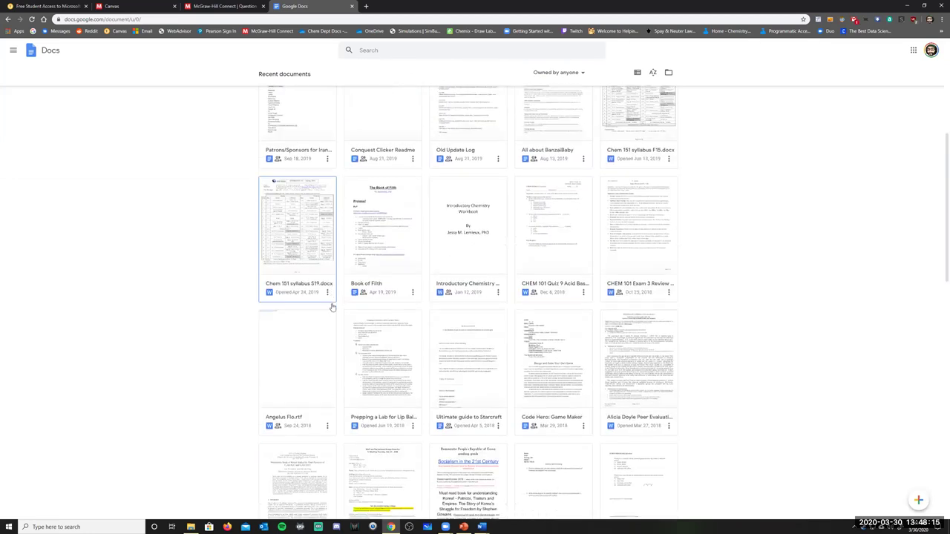
scroll(337, 304, "up", 1)
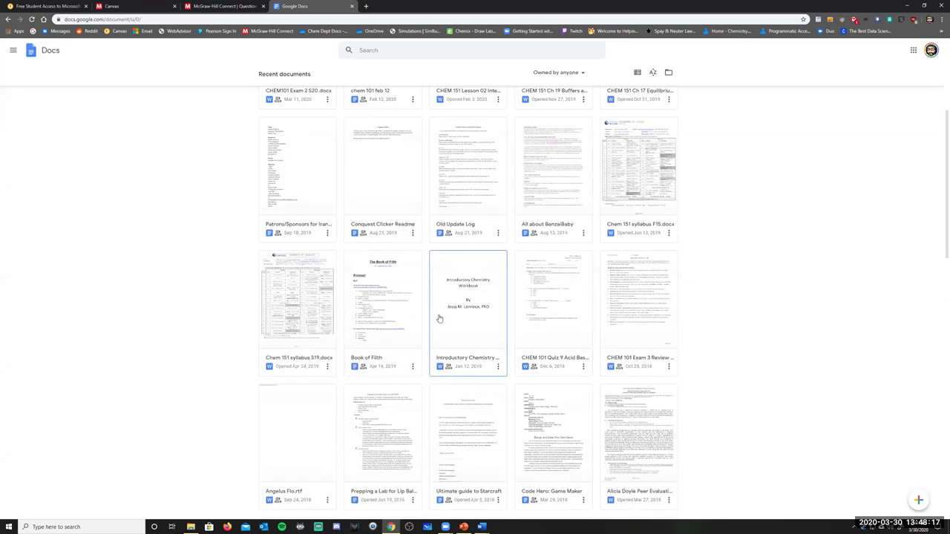
scroll(439, 318, "down", 4)
scroll(438, 318, "down", 3)
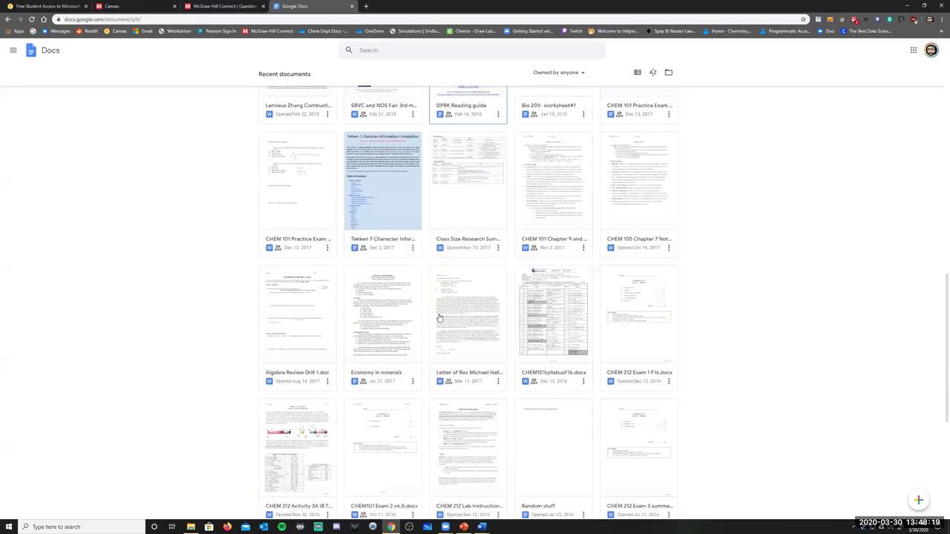
scroll(456, 319, "down", 2)
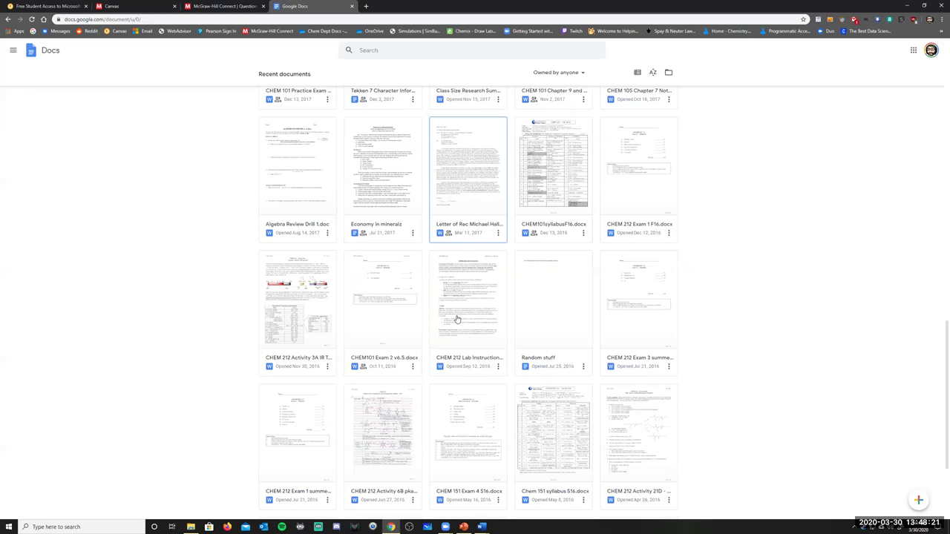
scroll(457, 319, "up", 5)
scroll(457, 319, "up", 10)
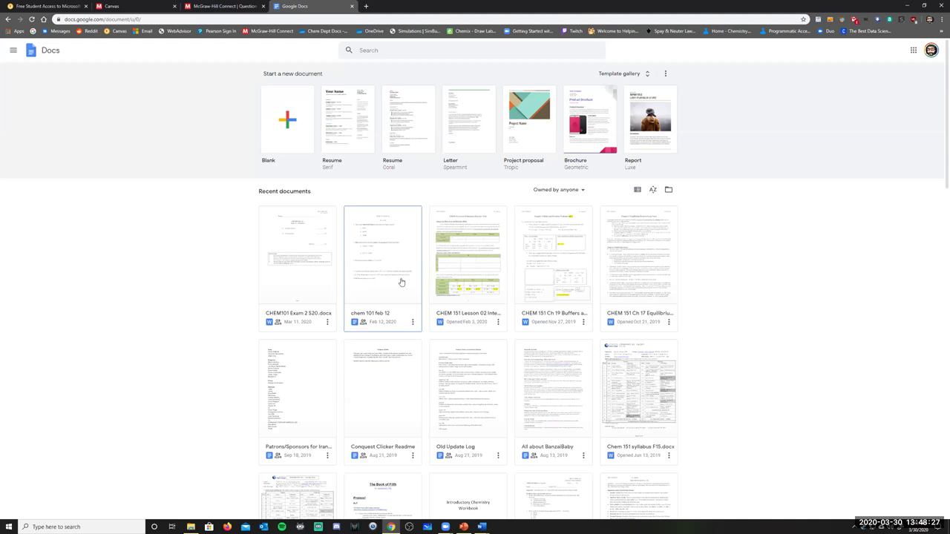
Open the Word file CHEM101 Exam 2 S20.docx for editing in Google Docs and dismiss the Office editing welcome
left_click(324, 285)
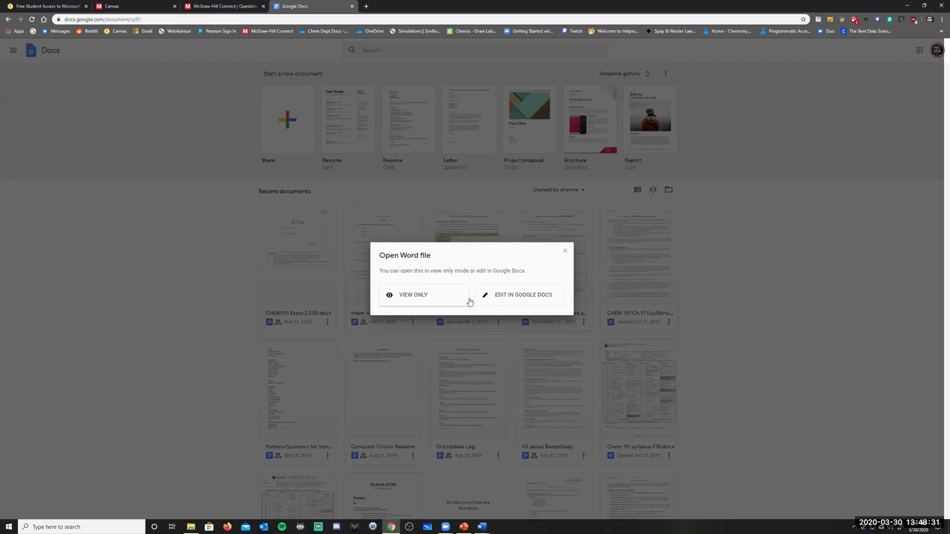
left_click(495, 298)
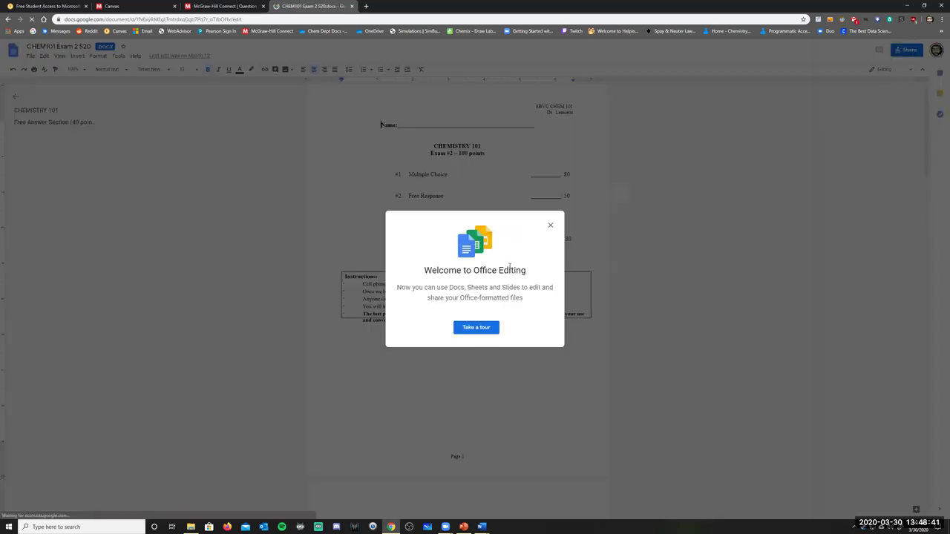
left_click(550, 225)
Examine how the chemical formula subscripts in the answer options of exam question 5 are displayed
scroll(526, 233, "down", 13)
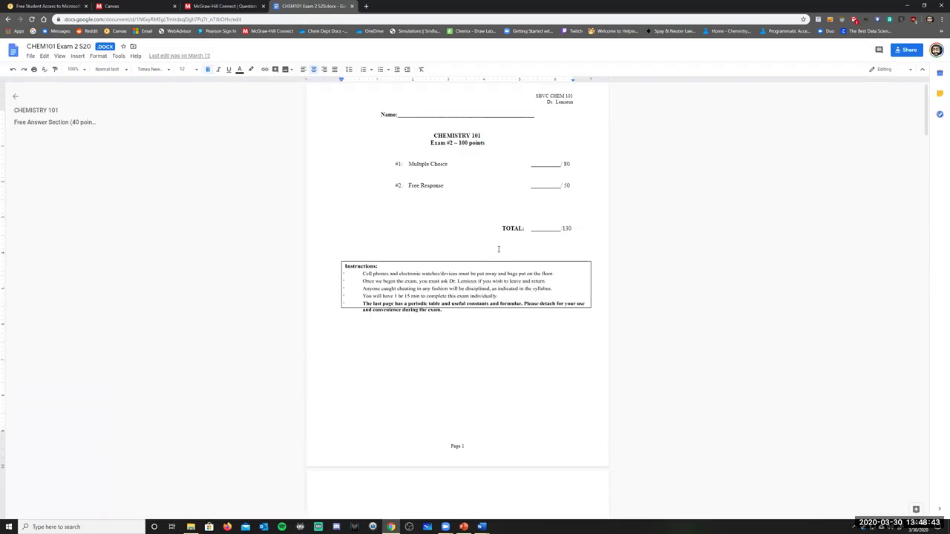
left_click(341, 231)
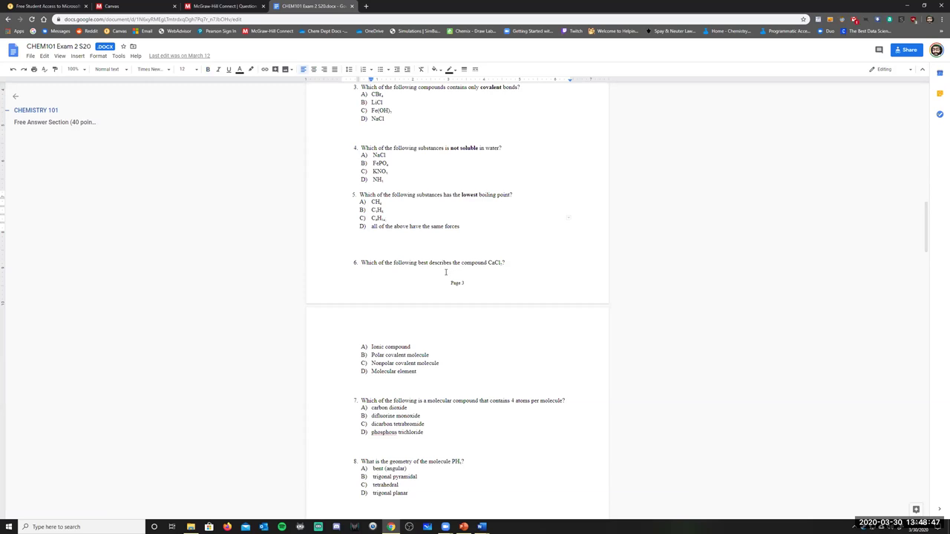
key("shift+Left")
key("ctrl+plus")
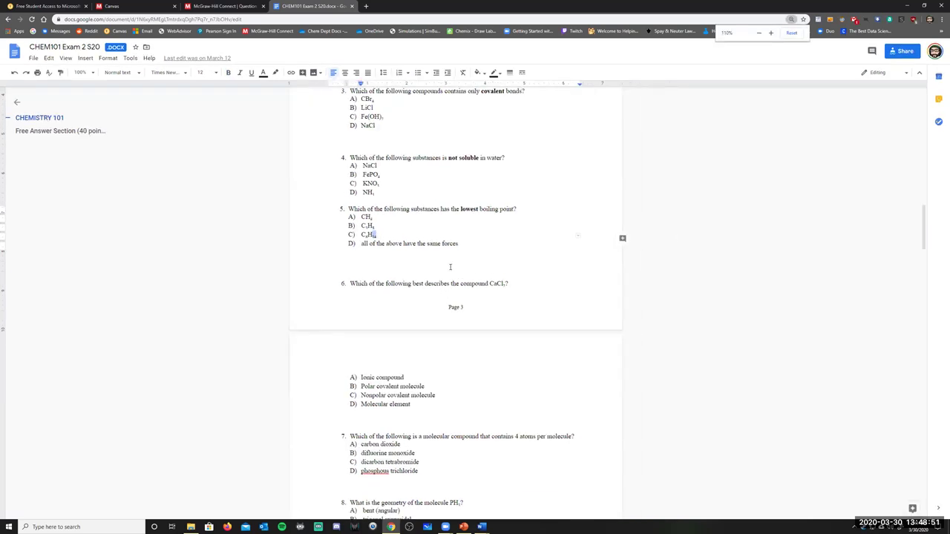
key("ctrl+minus")
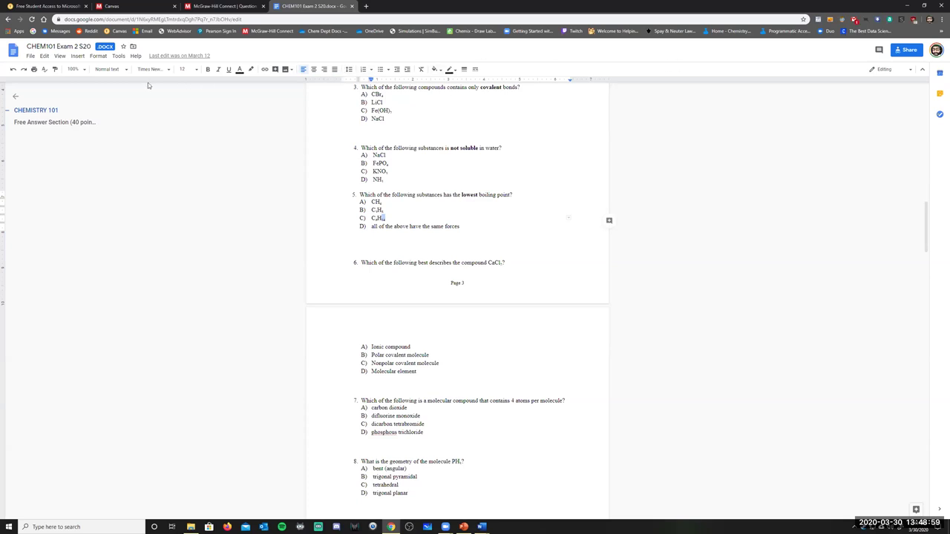
Insert an equation on the blank line between questions 5 and 6, and close the exam document
left_click(45, 59)
mouse_move(78, 58)
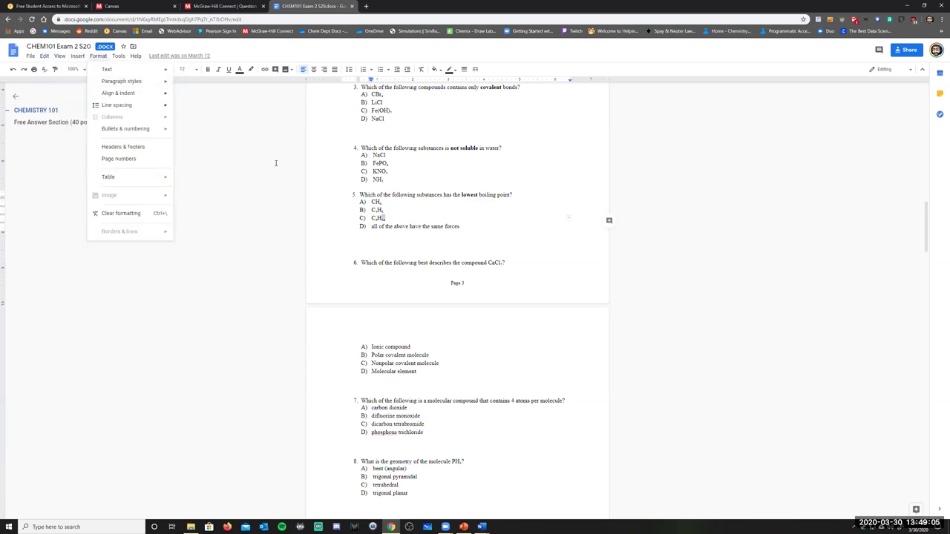
left_click(442, 248)
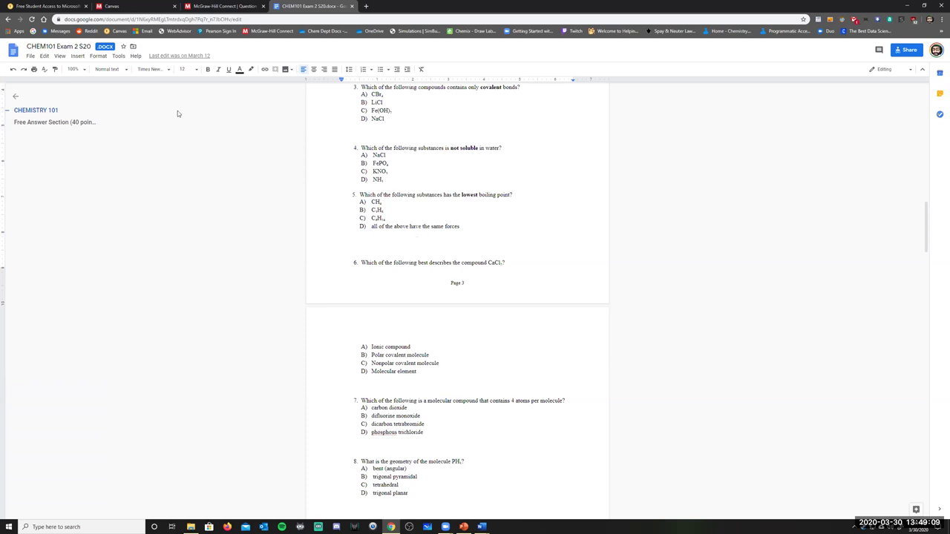
left_click(77, 56)
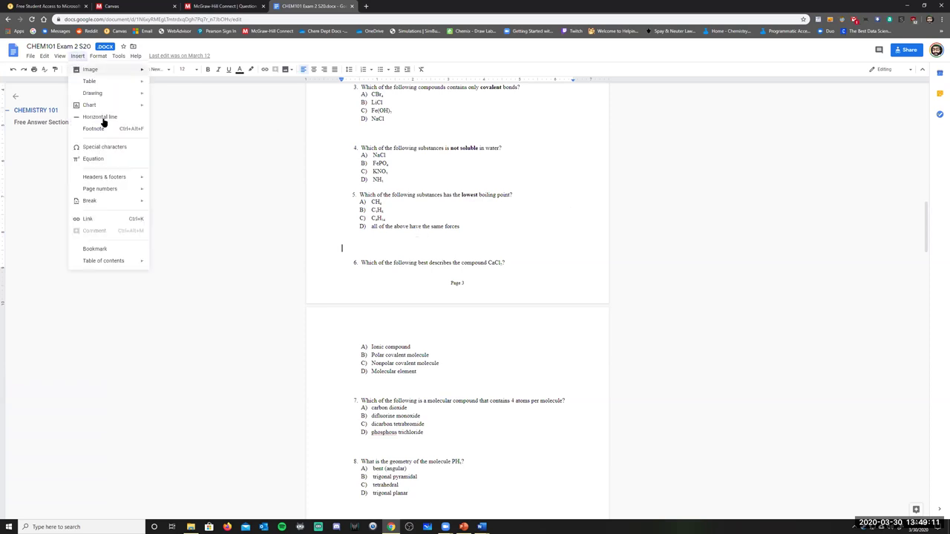
left_click(93, 158)
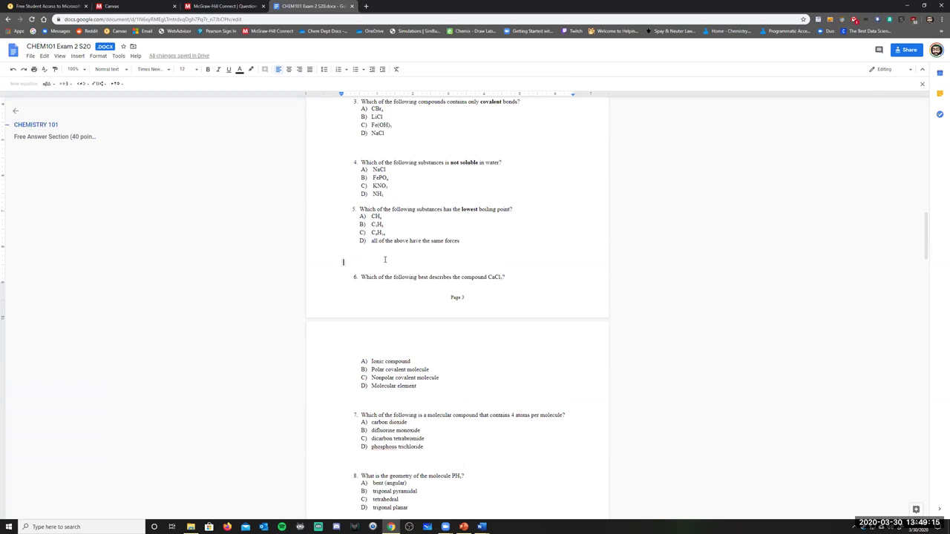
type("fa")
left_click(352, 6)
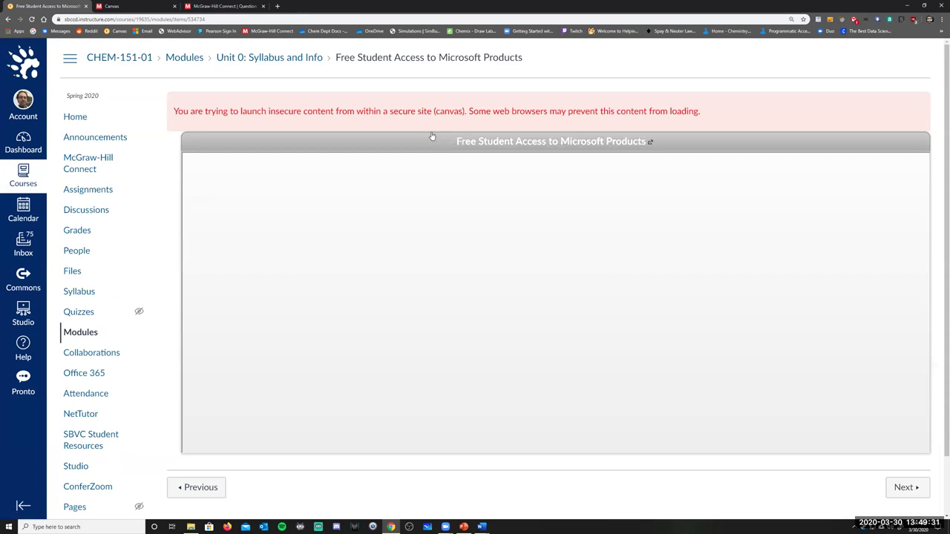
Open the CHEM-151-01 course home page and look through its modules down to Unit 6: Acid Base Equilibria
left_click(31, 184)
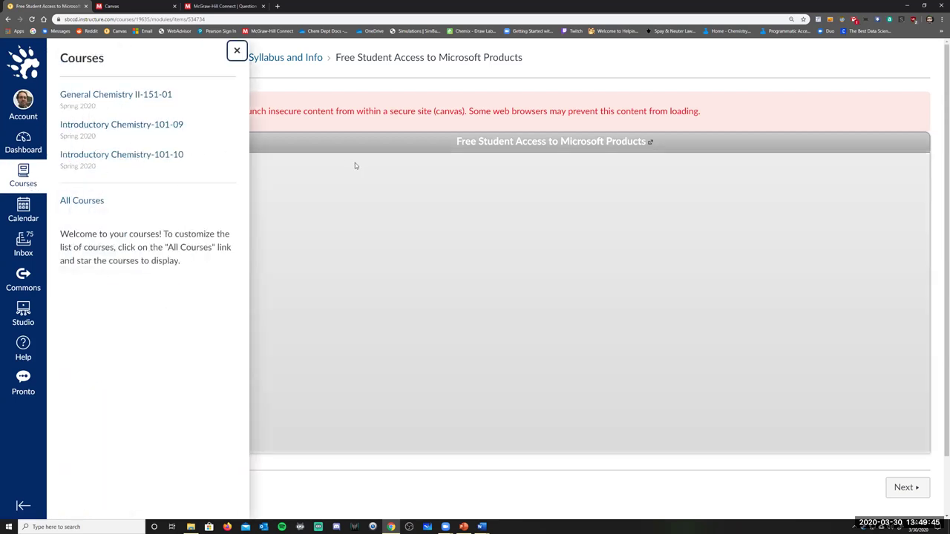
left_click(354, 164)
left_click(83, 118)
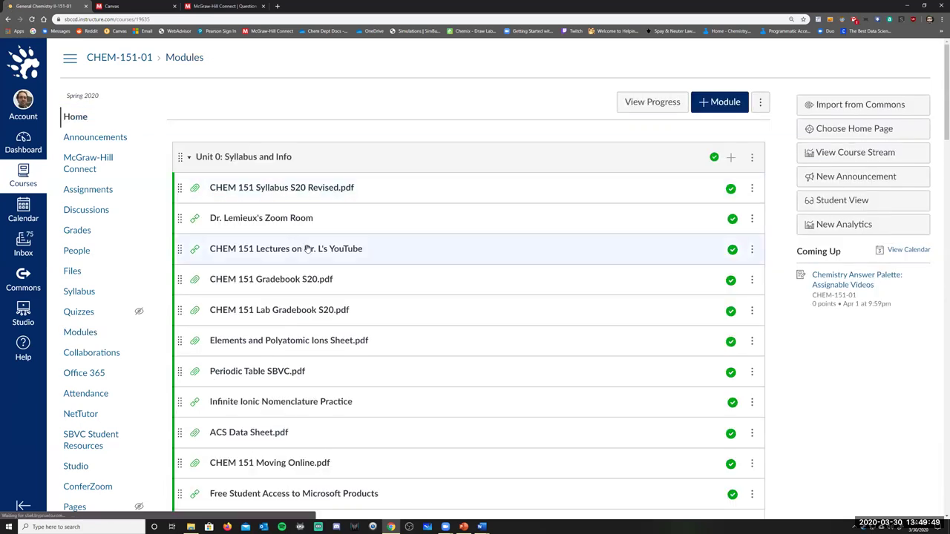
scroll(327, 262, "down", 4)
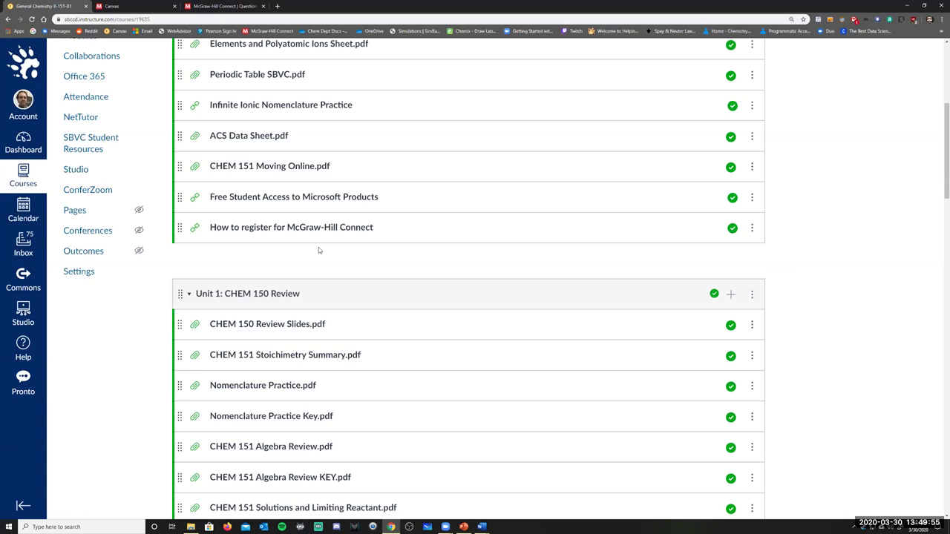
scroll(318, 247, "down", 20)
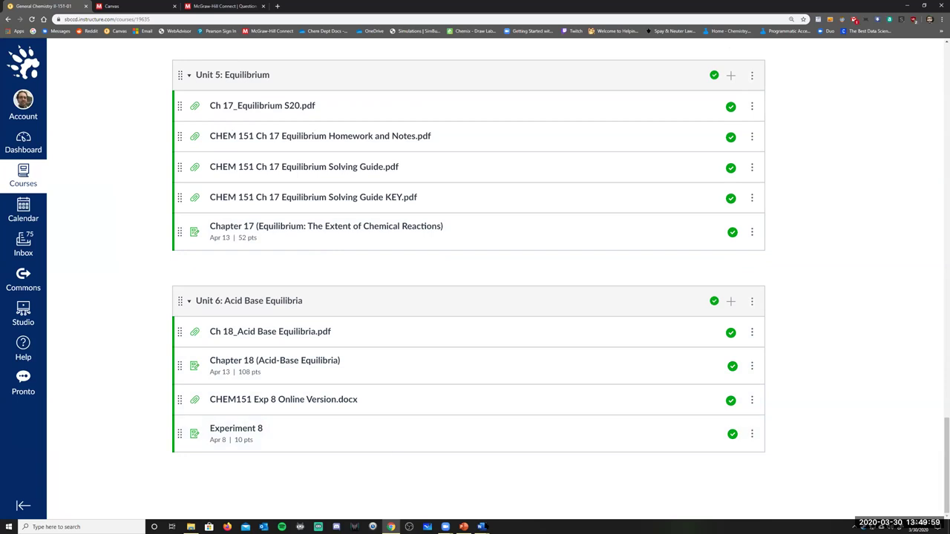
Switch to the CHEM151 Exp 8 Online Version document in Word
mouse_move(483, 525)
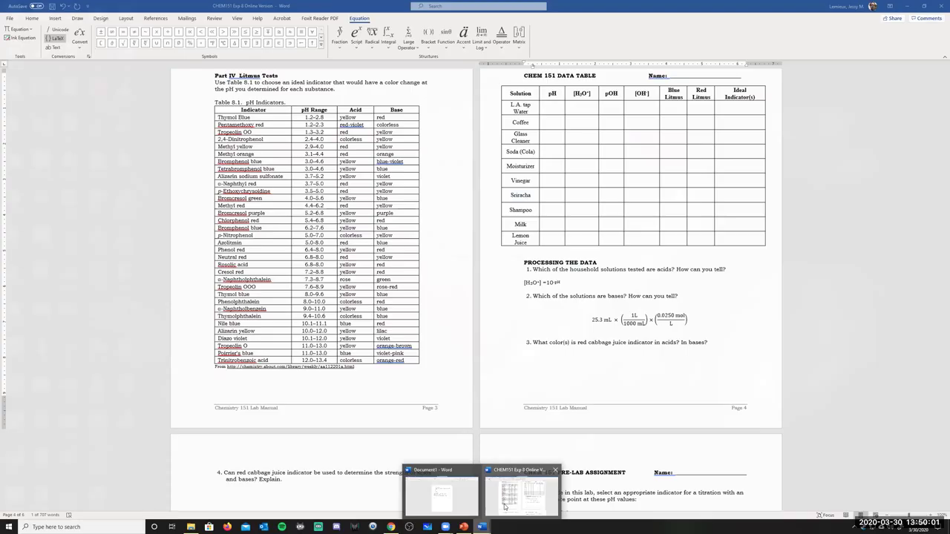
left_click(505, 507)
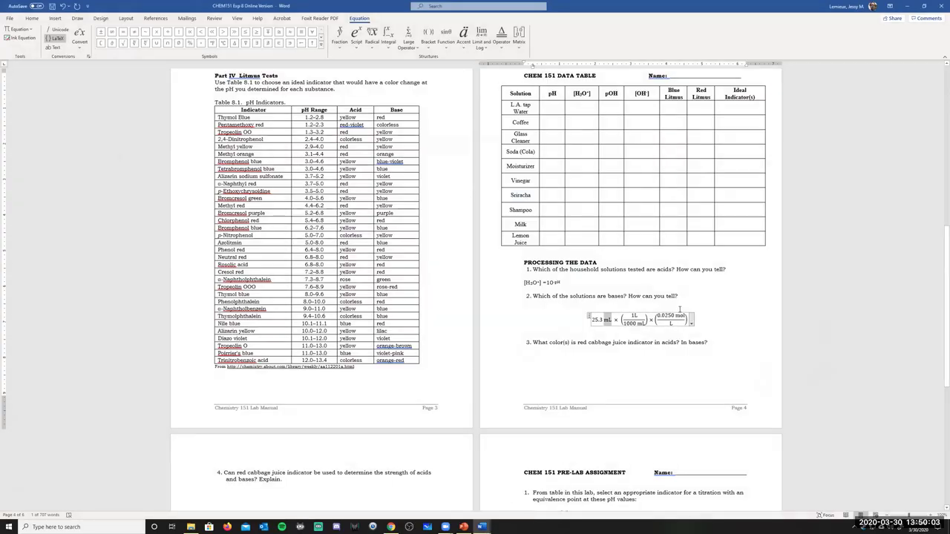
Examine the unit conversion equation under question 2 and the [H3O+] formula under question 1 in Processing the Data
left_click_drag(592, 319, 619, 323)
left_click(635, 317)
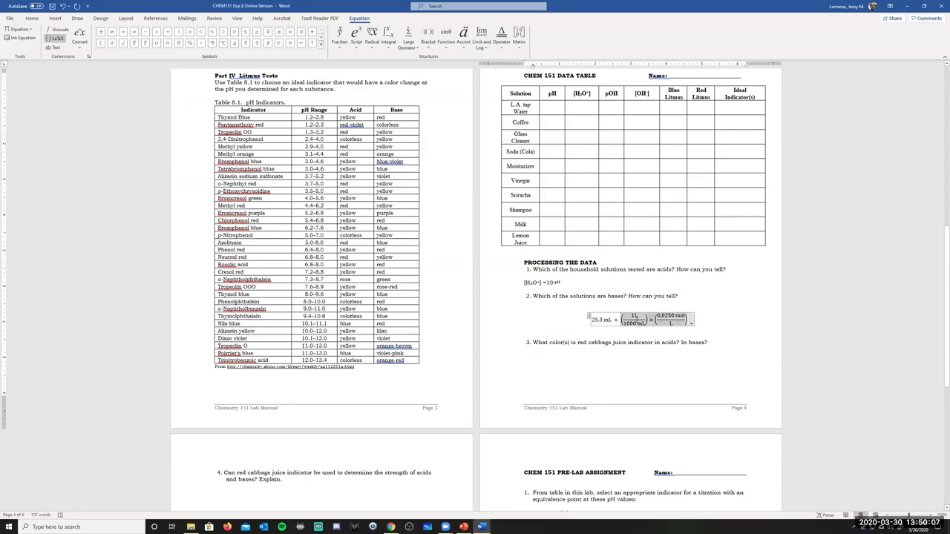
left_click(590, 318)
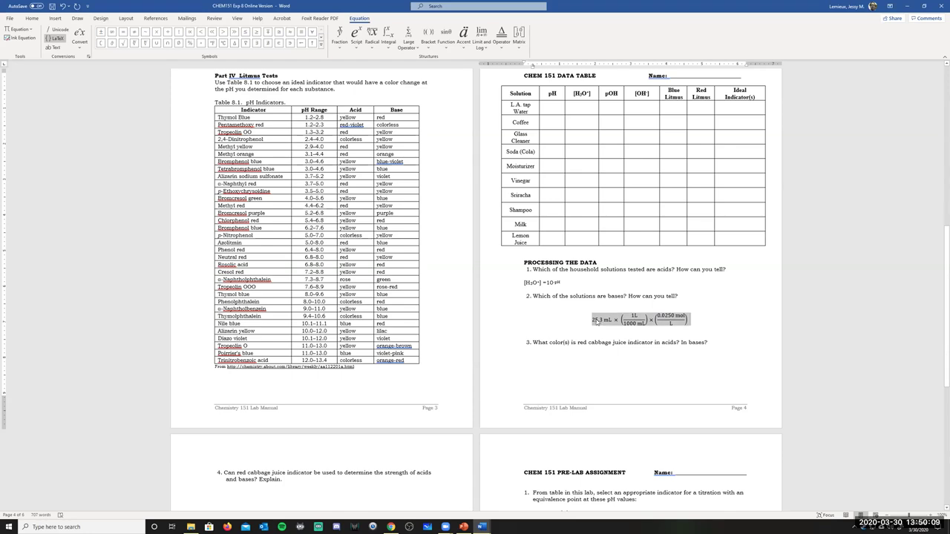
left_click(651, 324)
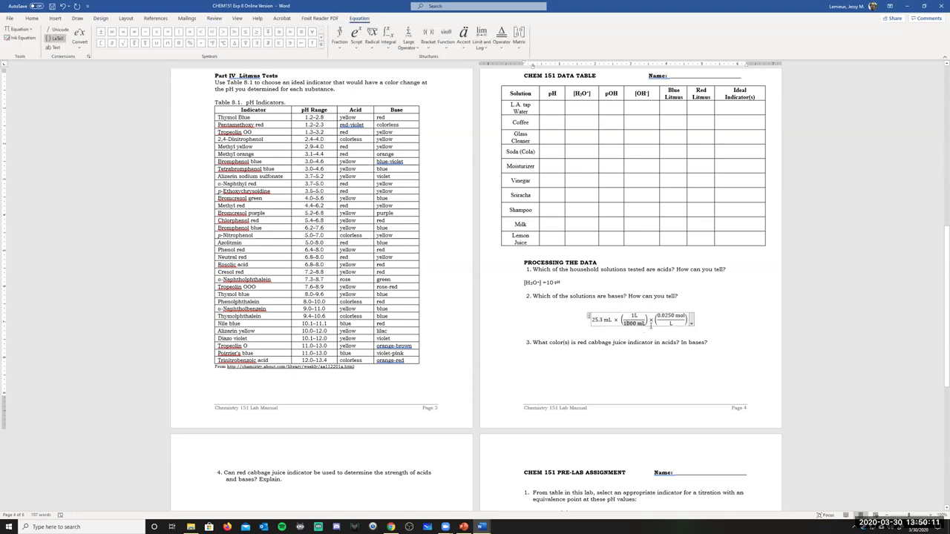
left_click_drag(684, 319, 589, 318)
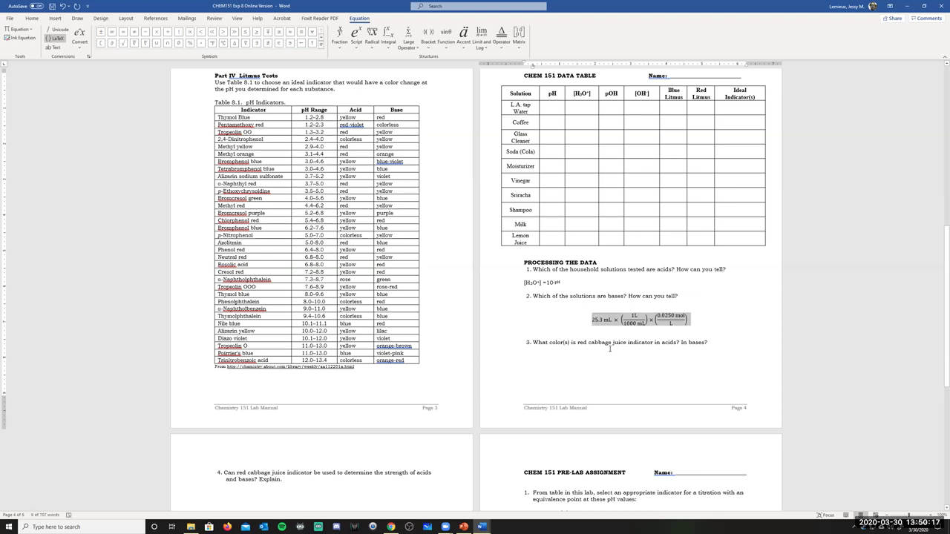
left_click_drag(561, 283, 524, 283)
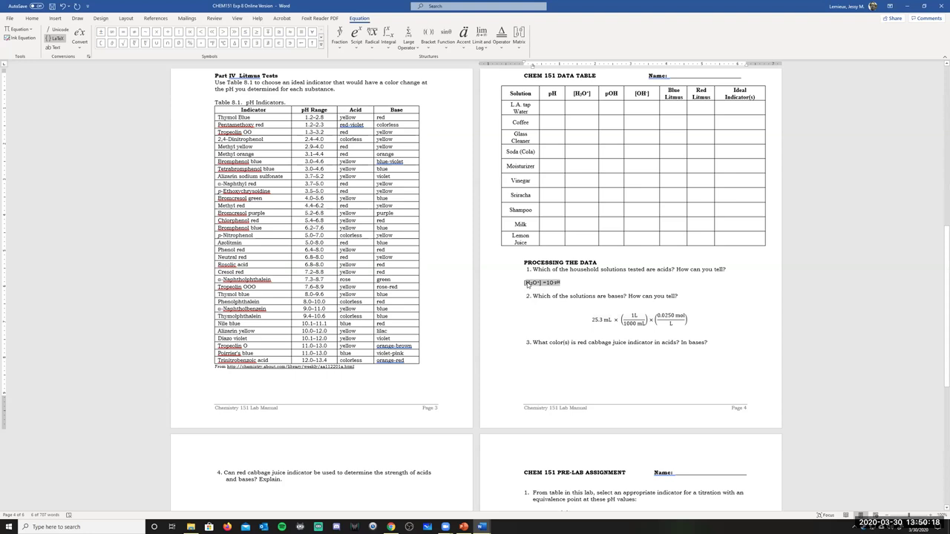
left_click(610, 317)
left_click(632, 326)
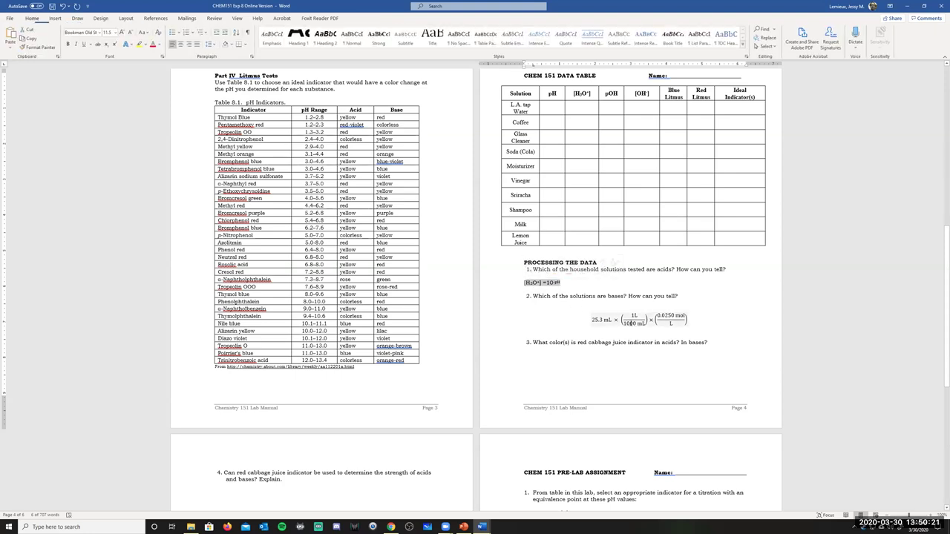
left_click(632, 327)
scroll(578, 345, "down", 5)
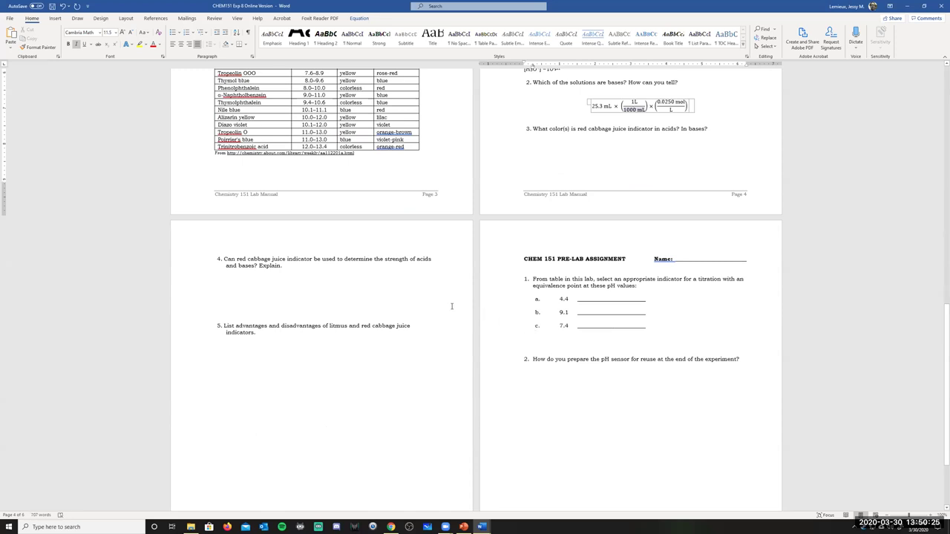
scroll(441, 304, "up", 3)
scroll(441, 304, "up", 1)
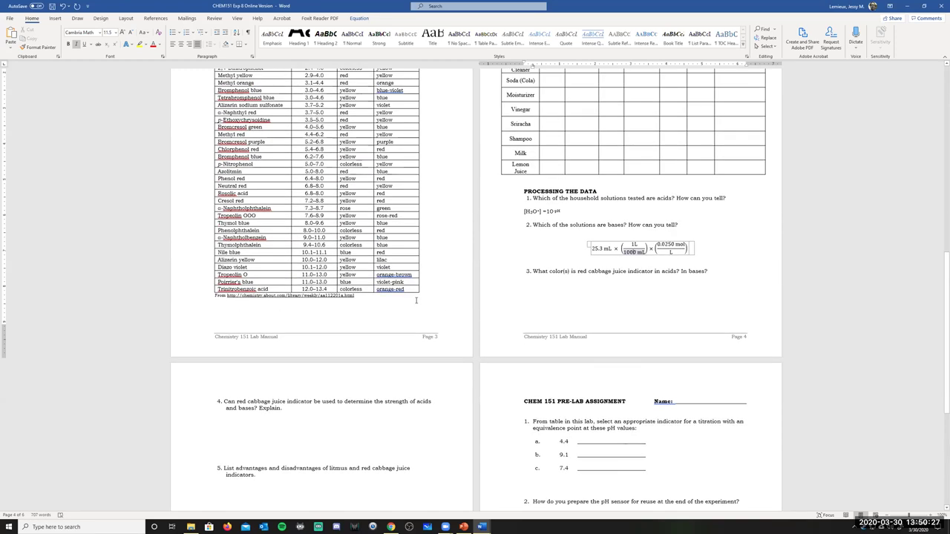
Switch to Canvas in Chrome, open the General Chemistry II-151-01 course from the dashboard, and enter Student View
key("alt+Tab")
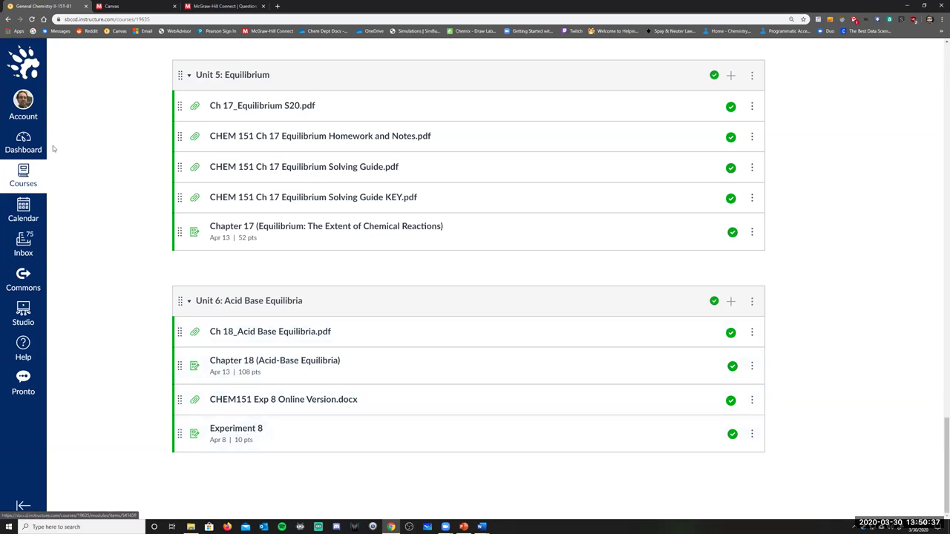
left_click(24, 141)
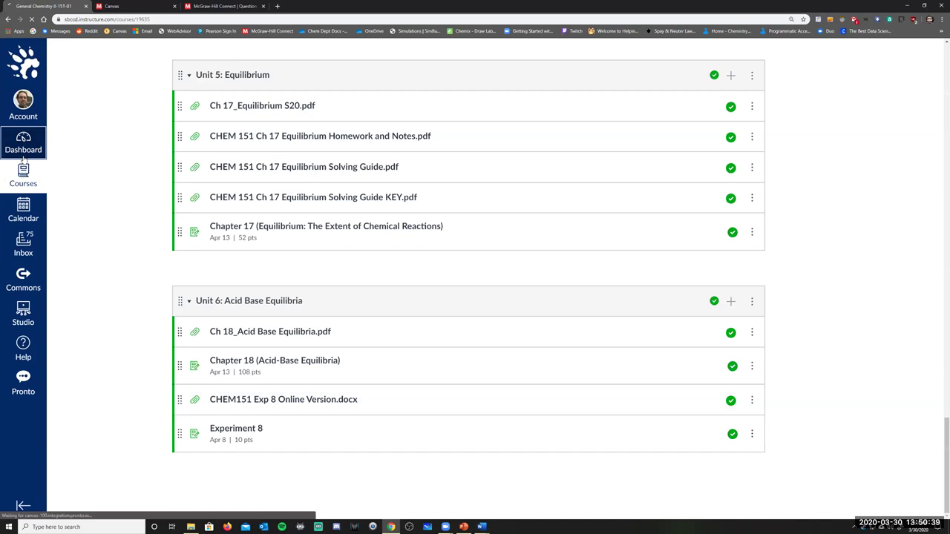
left_click(24, 182)
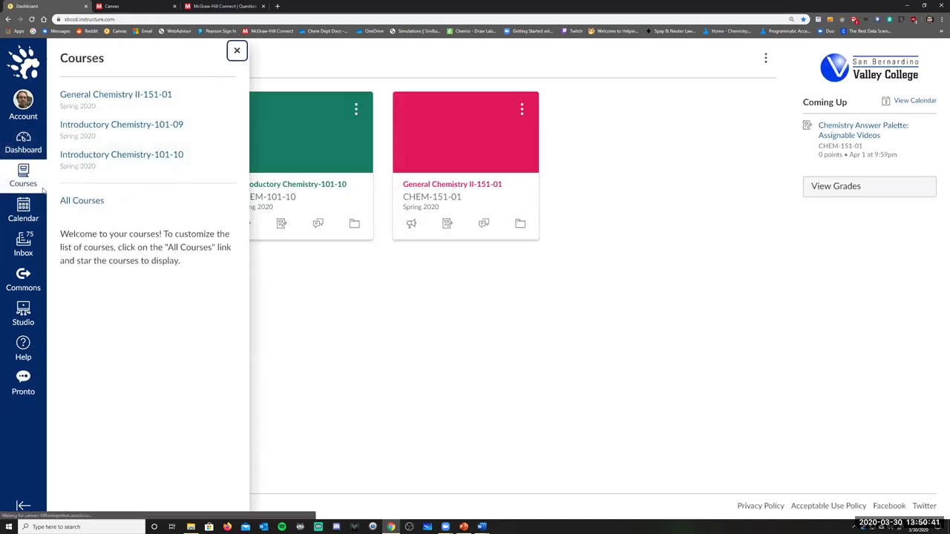
left_click(428, 185)
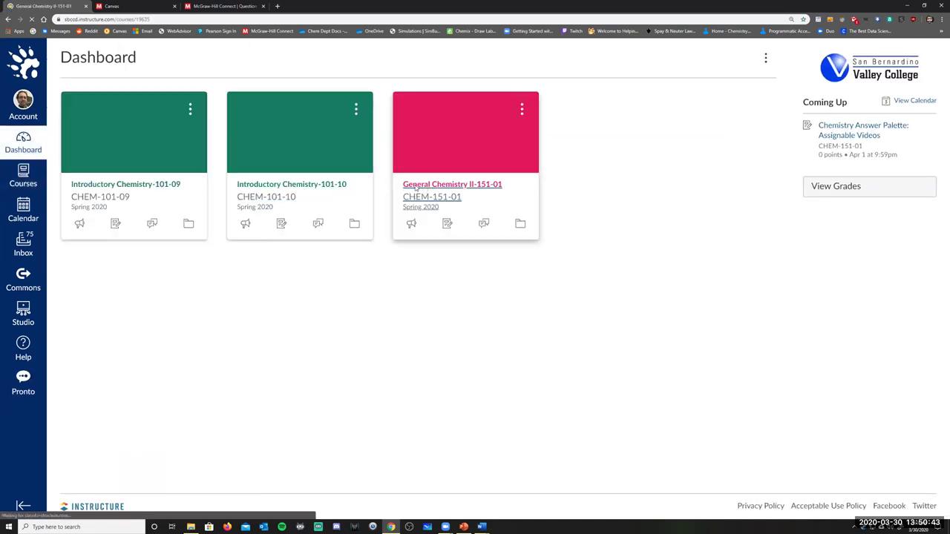
left_click(835, 200)
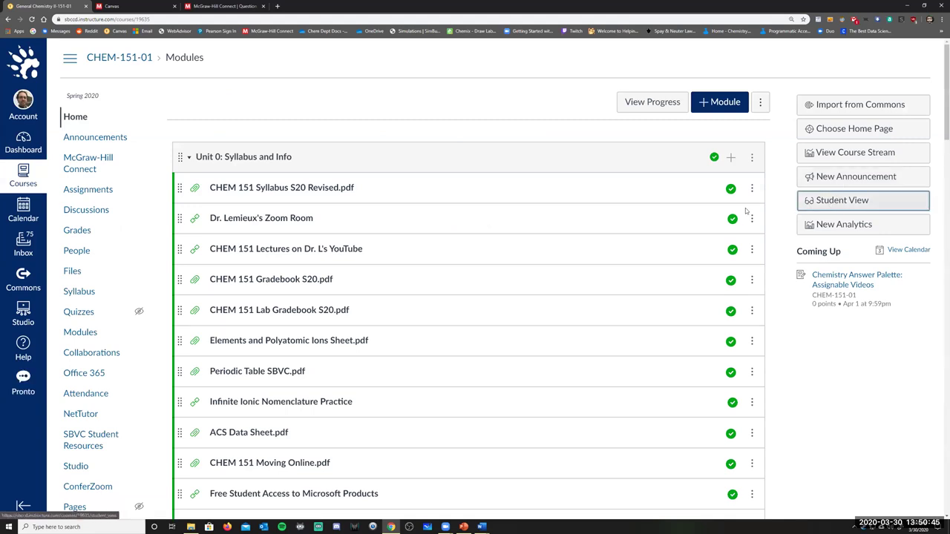
Open the Experiment 8 assignment listed under Unit 6: Acid Base Equilibria
scroll(533, 260, "down", 20)
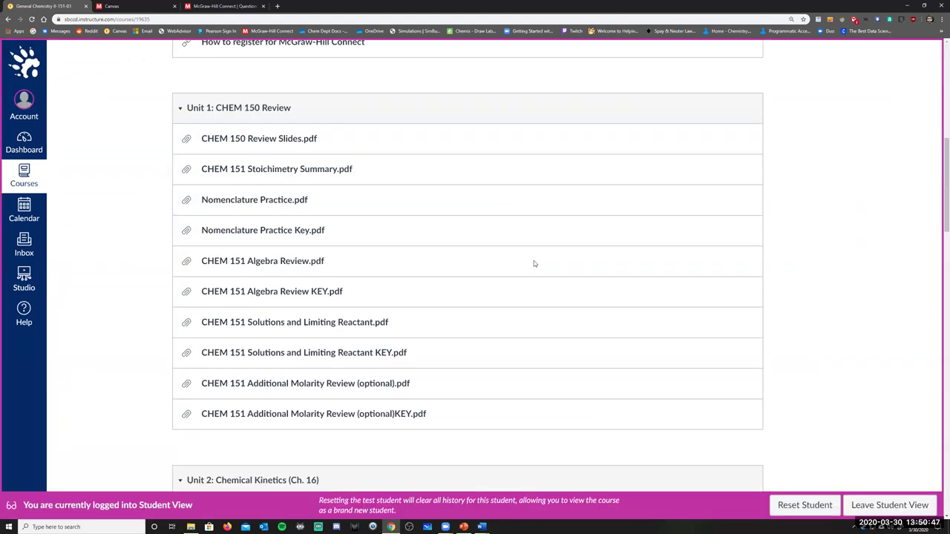
scroll(533, 262, "down", 5)
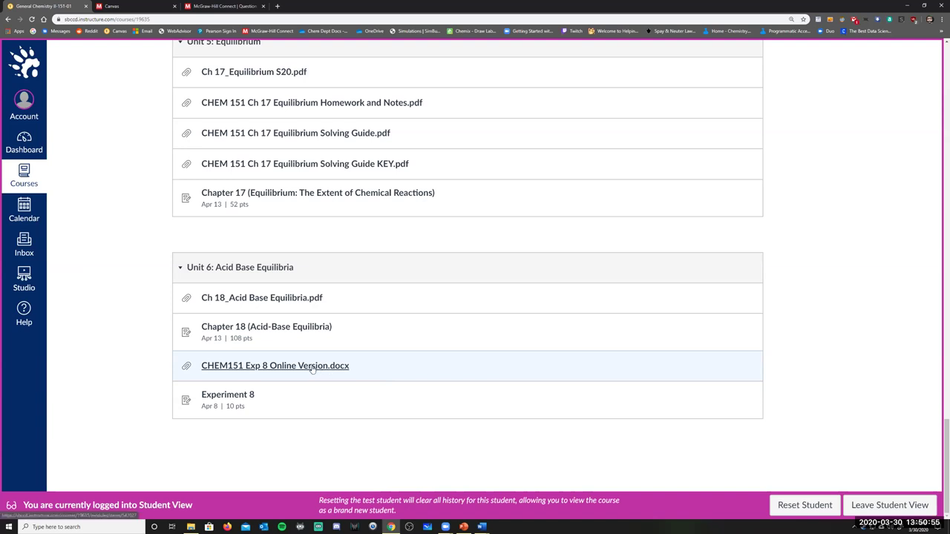
left_click(238, 398)
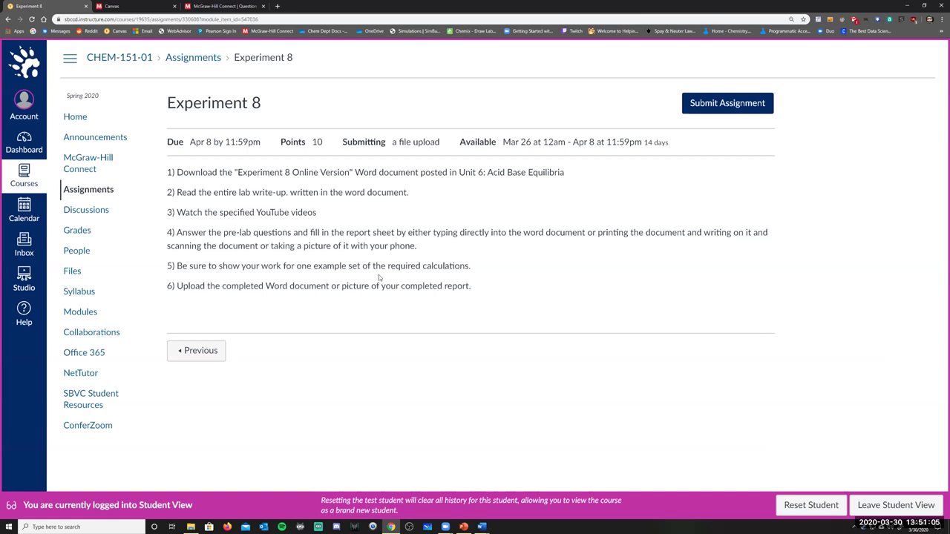
Start a submission for Experiment 8 and add file upload slots until there are five
left_click(697, 111)
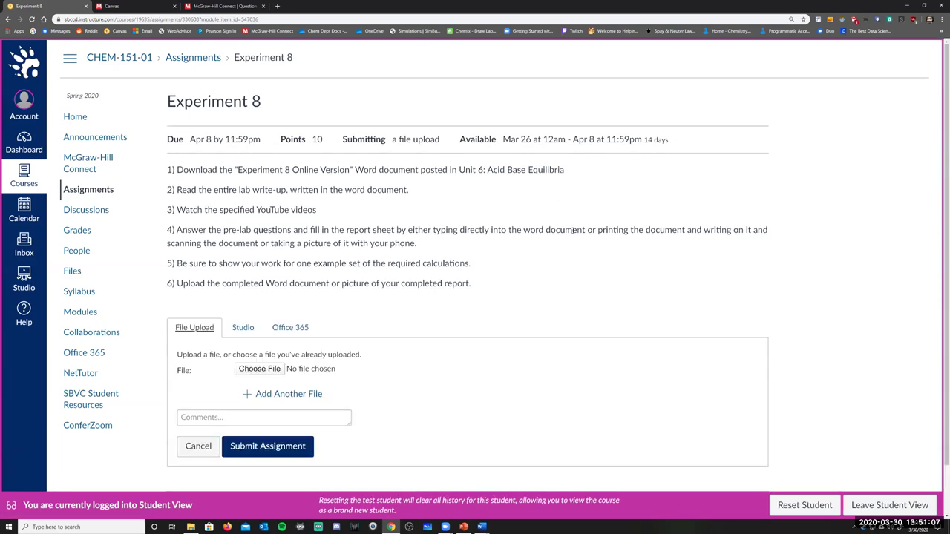
scroll(288, 314, "down", 1)
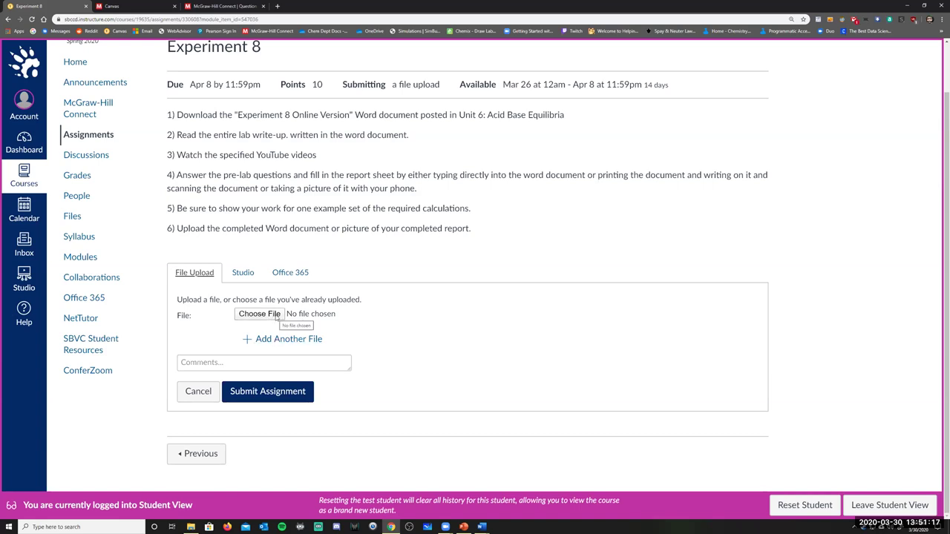
left_click(276, 342)
scroll(297, 334, "down", 1)
left_click(284, 338)
left_click(324, 340)
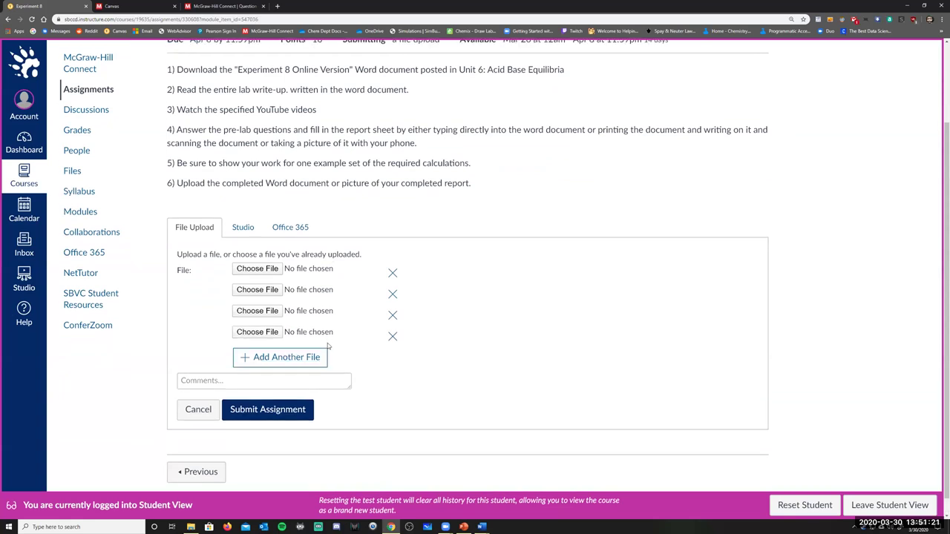
left_click(326, 343)
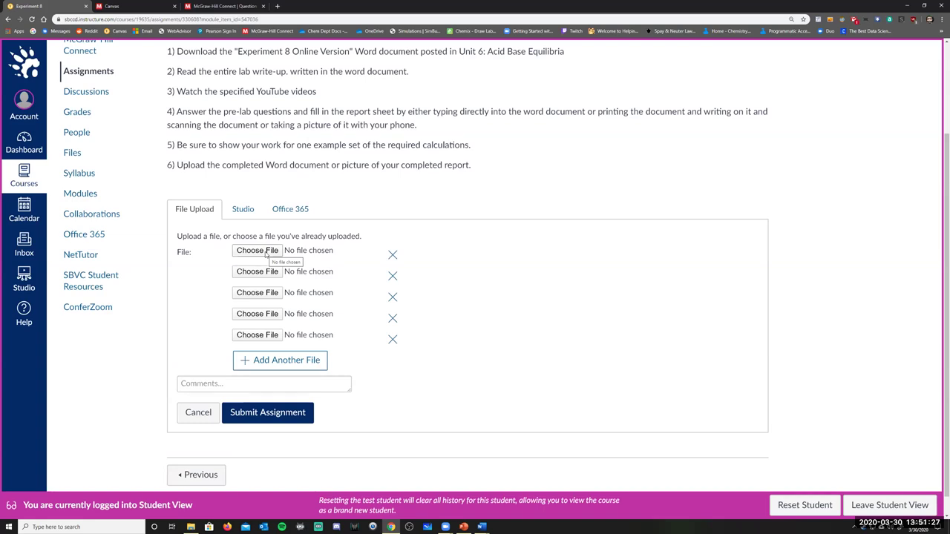
scroll(349, 328, "up", 2)
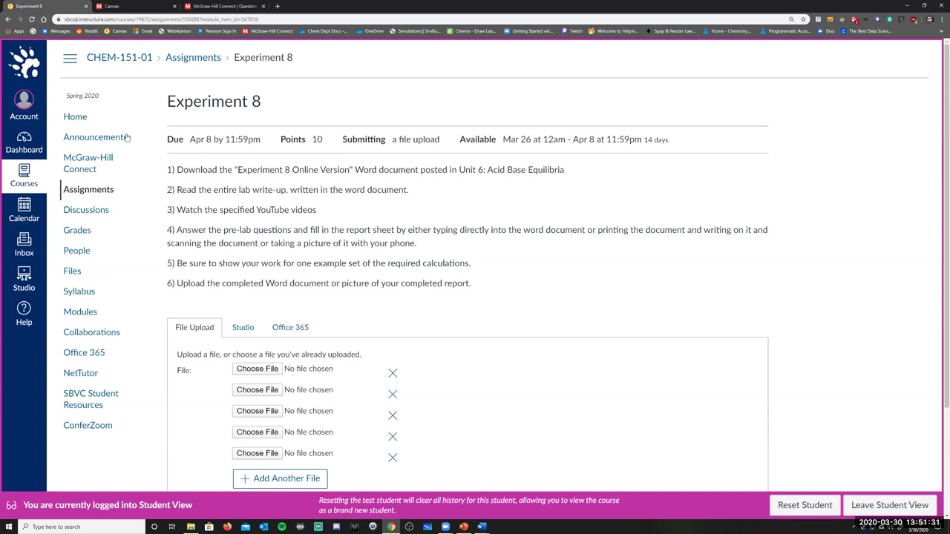
Leave the unsaved submission for the course's assignments list, and exit Student View
left_click(88, 191)
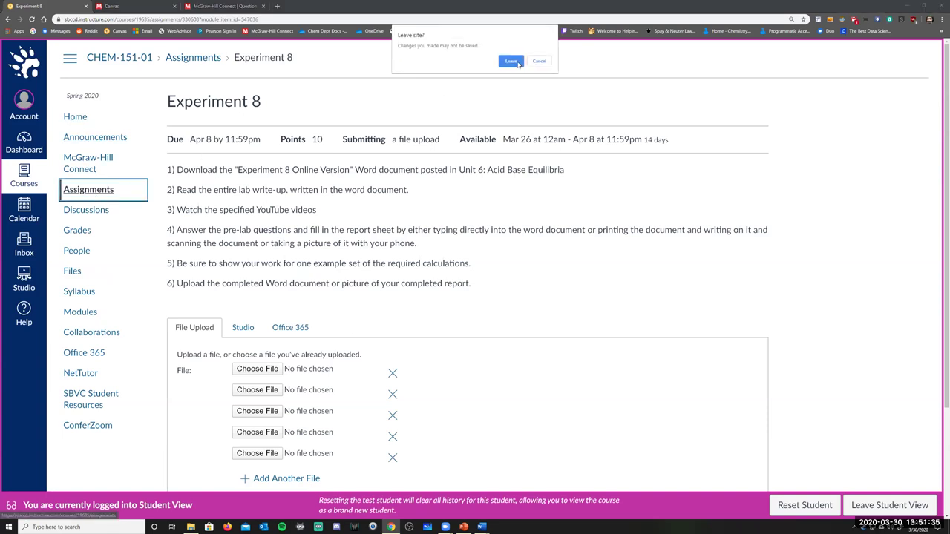
left_click(517, 63)
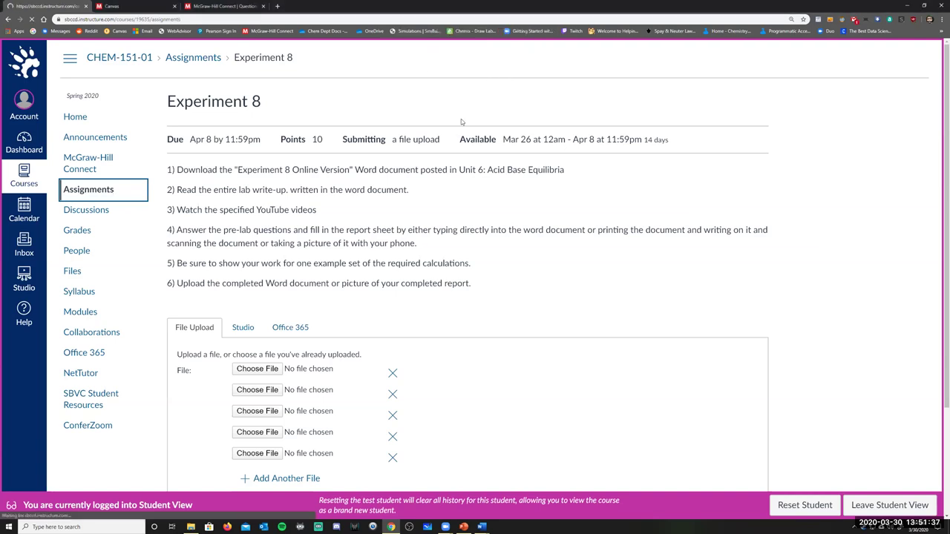
left_click(868, 509)
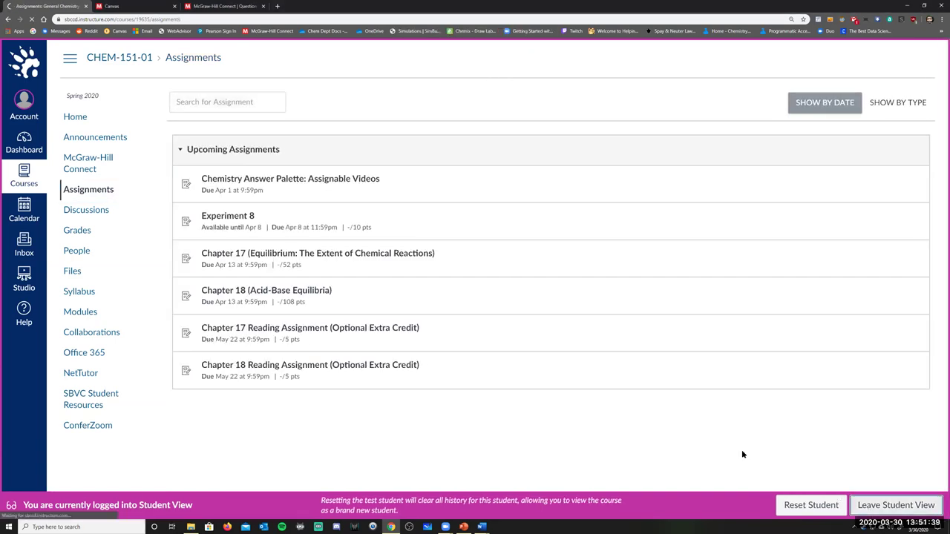
Open Experiment 8 from the Lab Assignments group and launch SpeedGrader for it
left_click(101, 191)
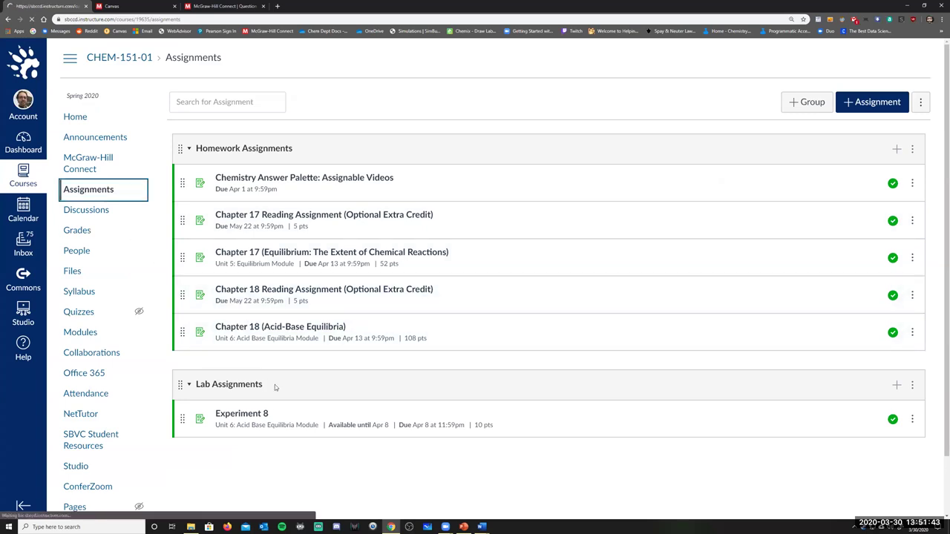
left_click(249, 415)
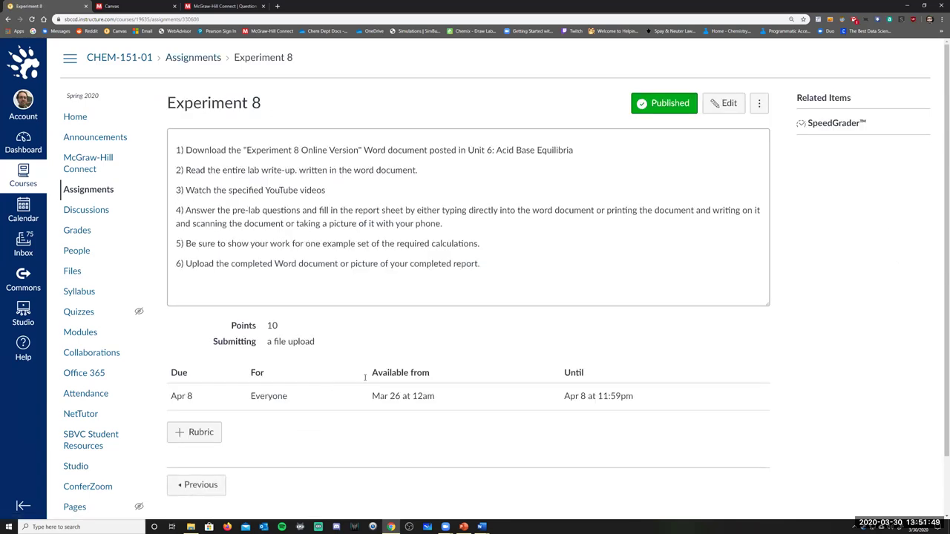
left_click(822, 125)
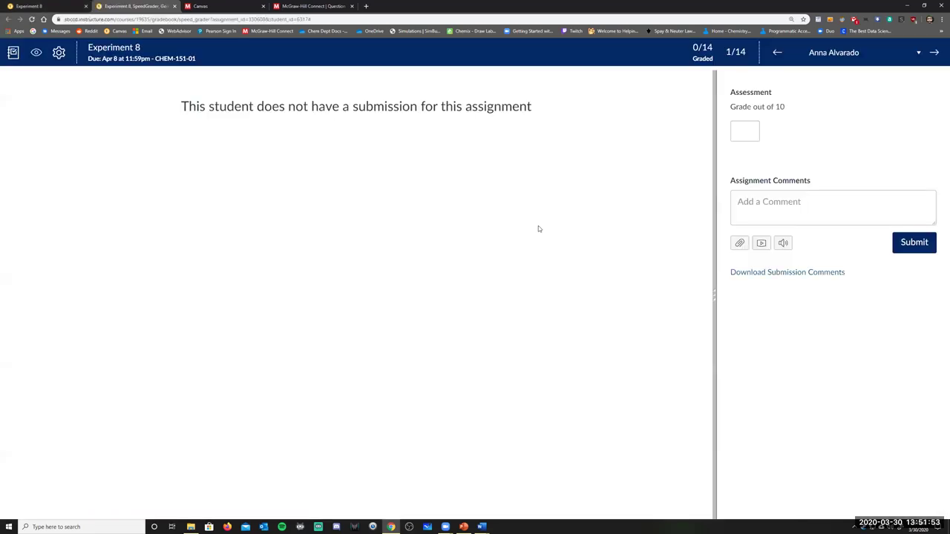
Examine the submission area, the assignment comment options and the grade field for the student in SpeedGrader
left_click_drag(367, 150, 433, 322)
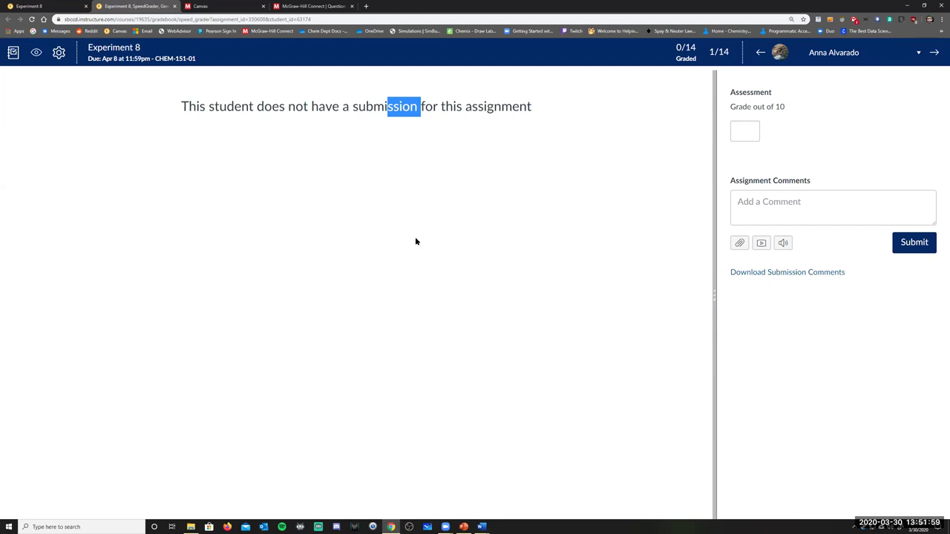
left_click(762, 202)
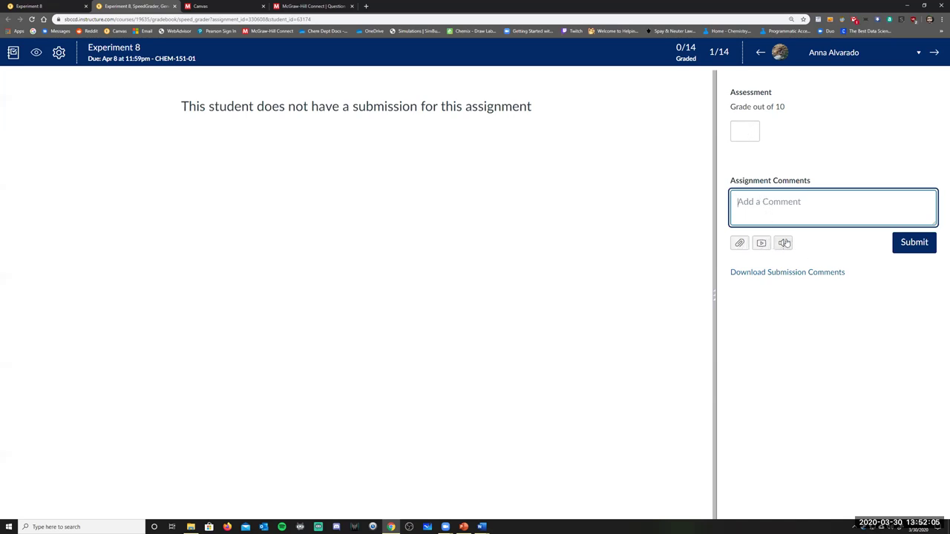
left_click(751, 135)
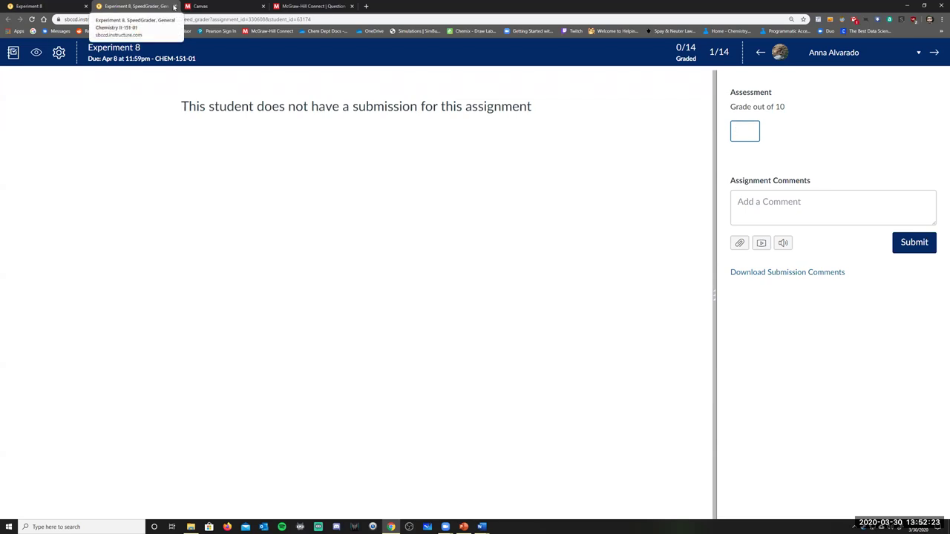
Close the McGraw-Hill Canvas support page and return from the Experiment 8 assignment to the Canvas dashboard
left_click(206, 6)
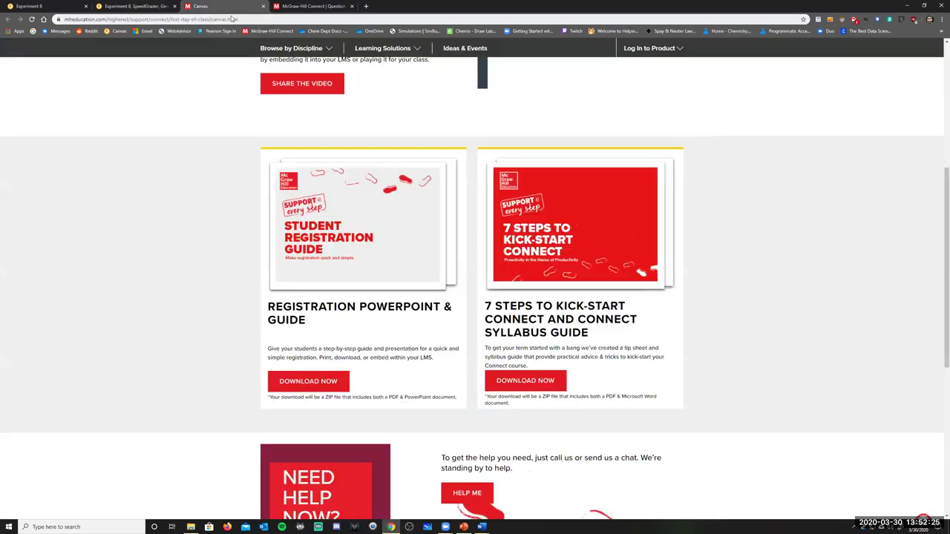
left_click(264, 6)
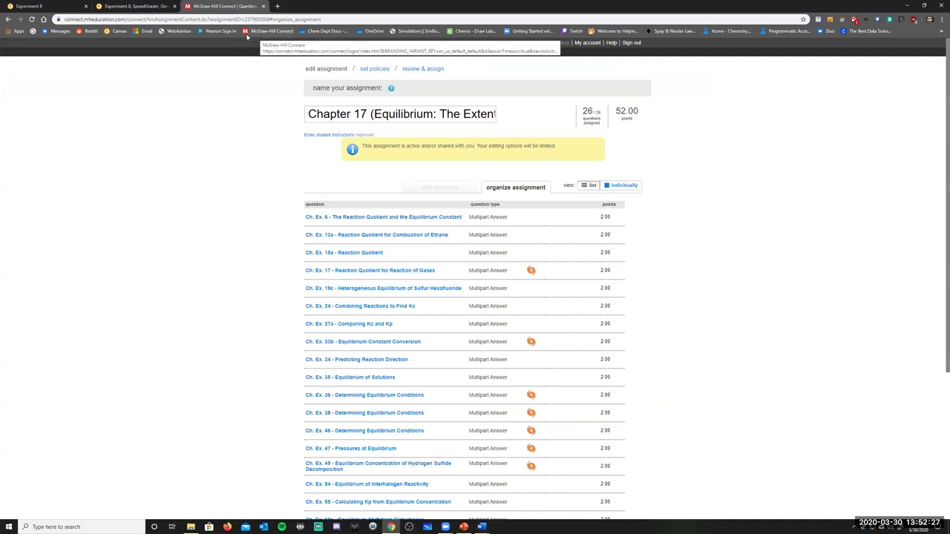
left_click(148, 6)
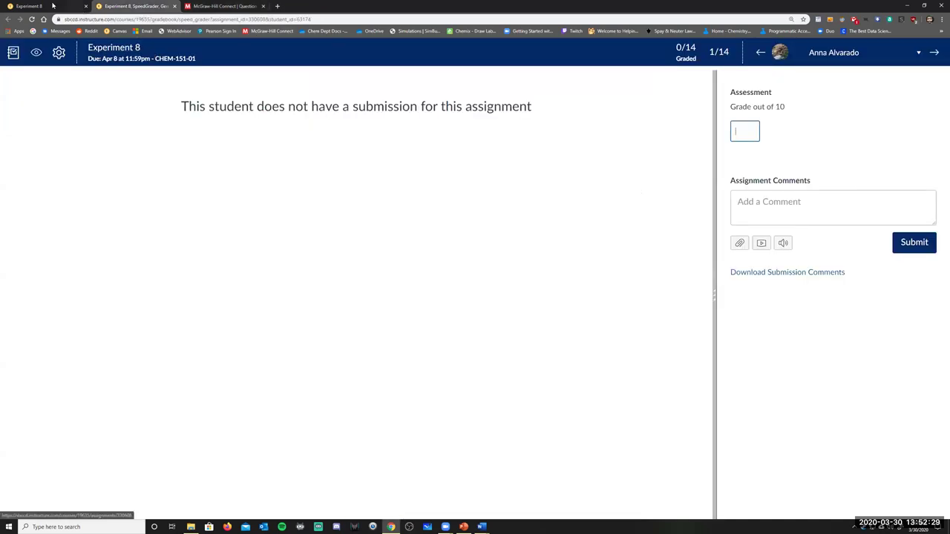
left_click(45, 6)
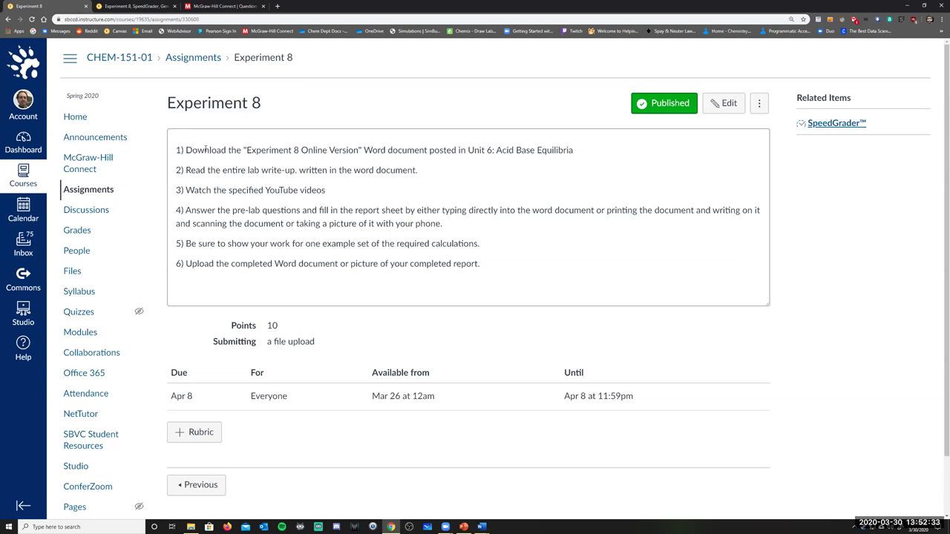
left_click(21, 147)
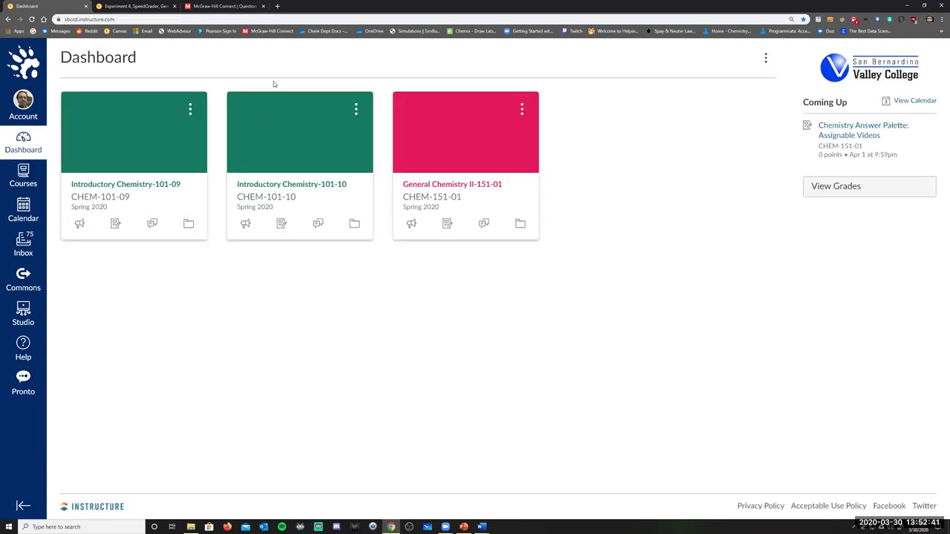
Switch to File Explorer and open the CHEM 151 folder inside the SBVC folder
left_click(279, 7)
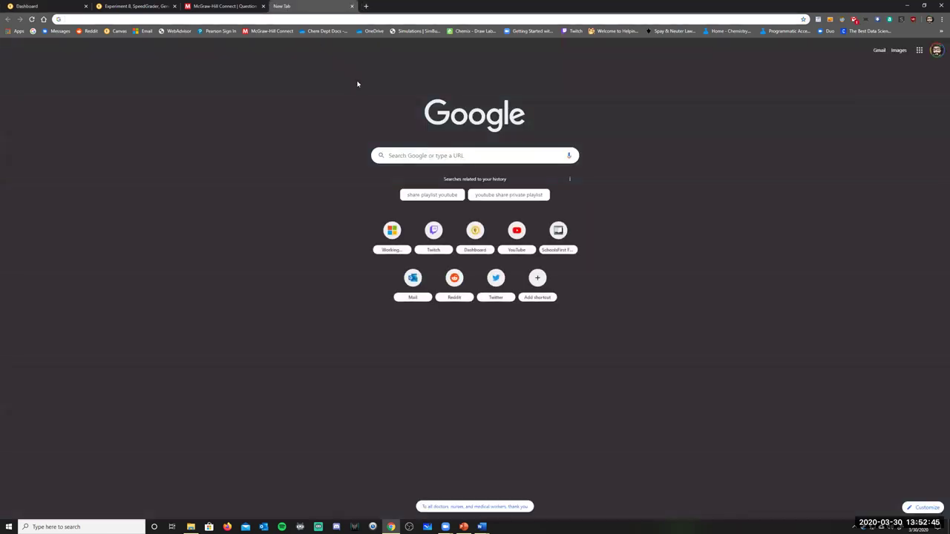
left_click(352, 7)
left_click(191, 526)
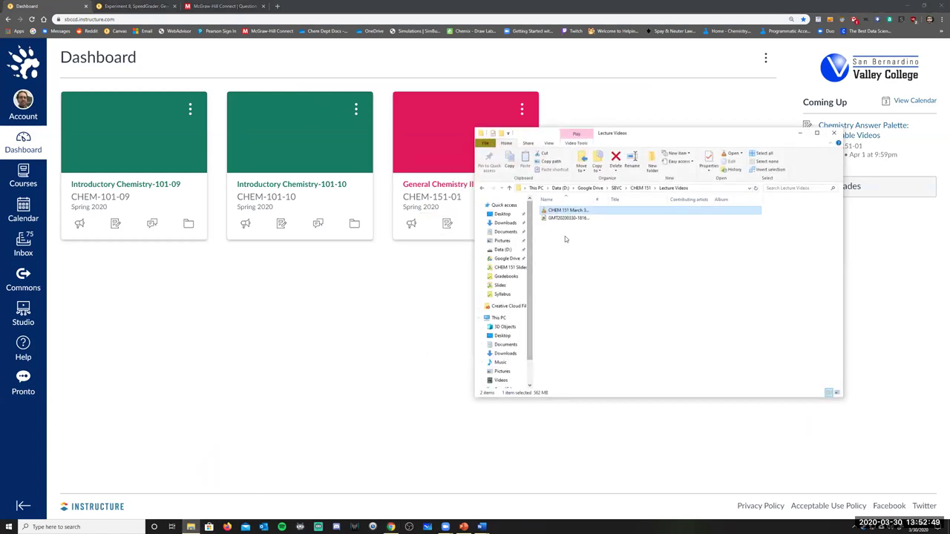
left_click(617, 187)
left_click_drag(577, 233, 575, 236)
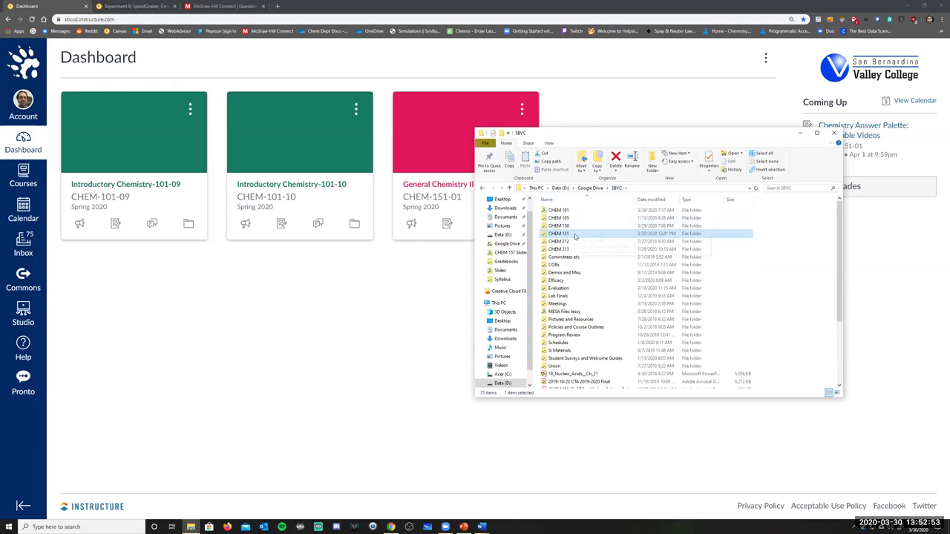
double_click(575, 232)
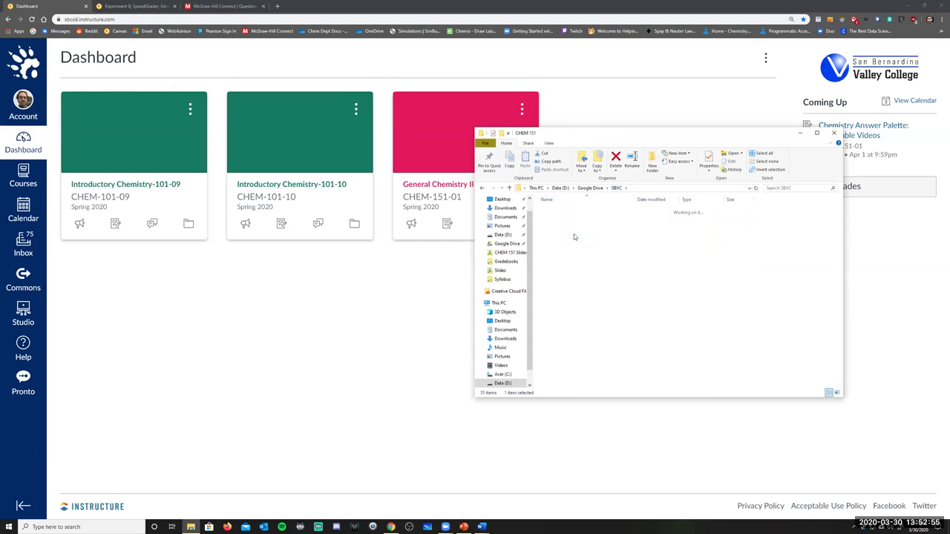
Open the Exp 10 folder inside the Lab manual folder of CHEM 151 Prep's Lab folder
left_click_drag(578, 226, 573, 228)
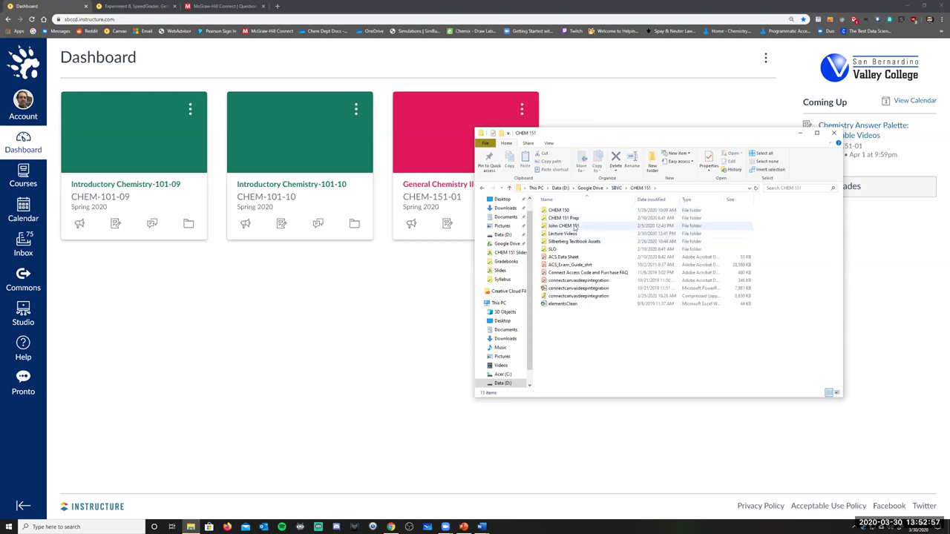
double_click(575, 218)
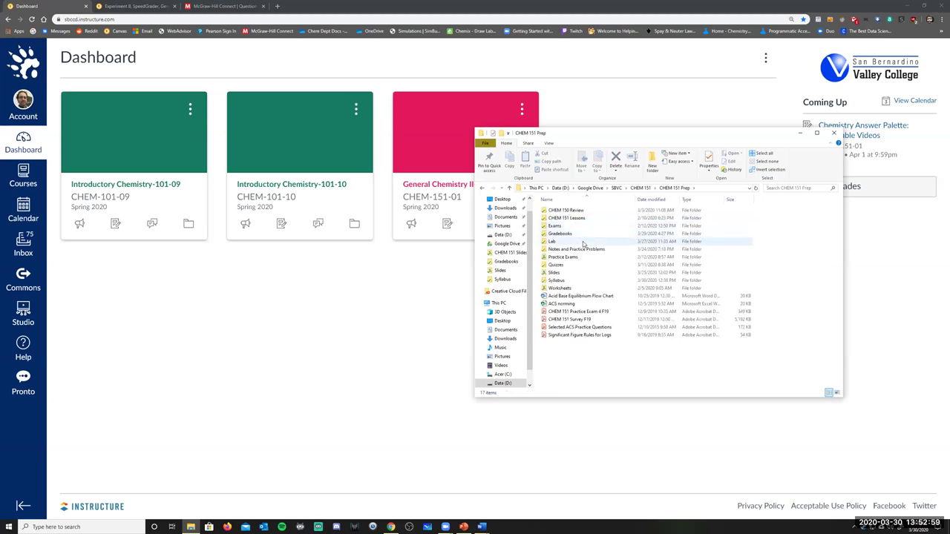
double_click(570, 241)
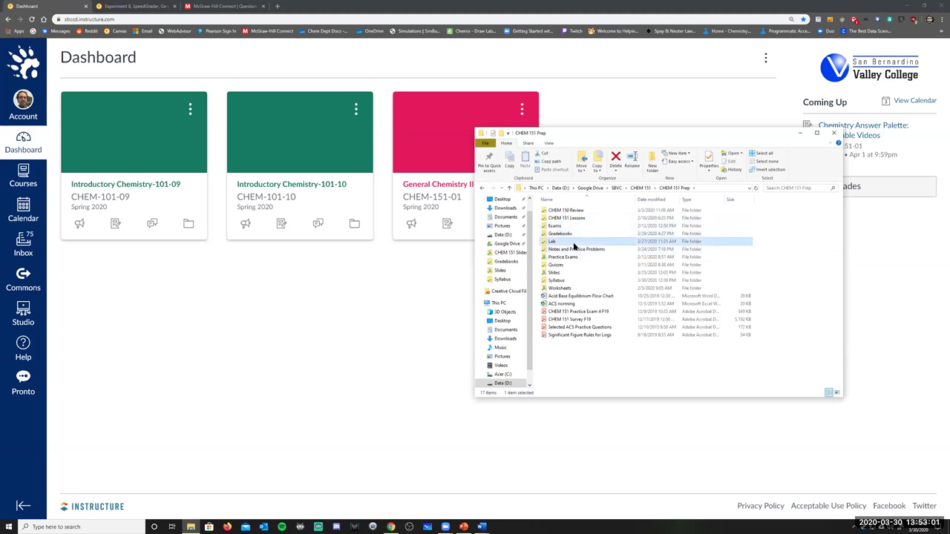
double_click(579, 212)
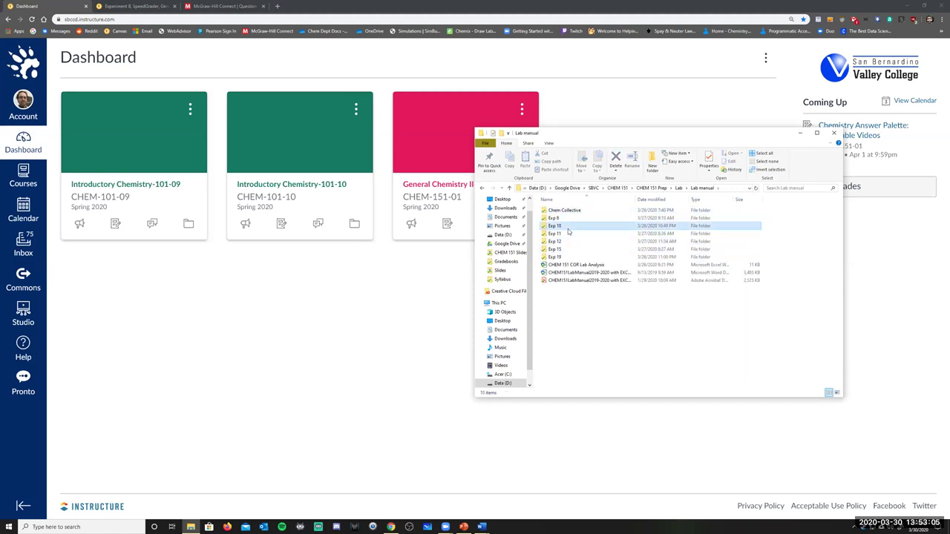
double_click(568, 225)
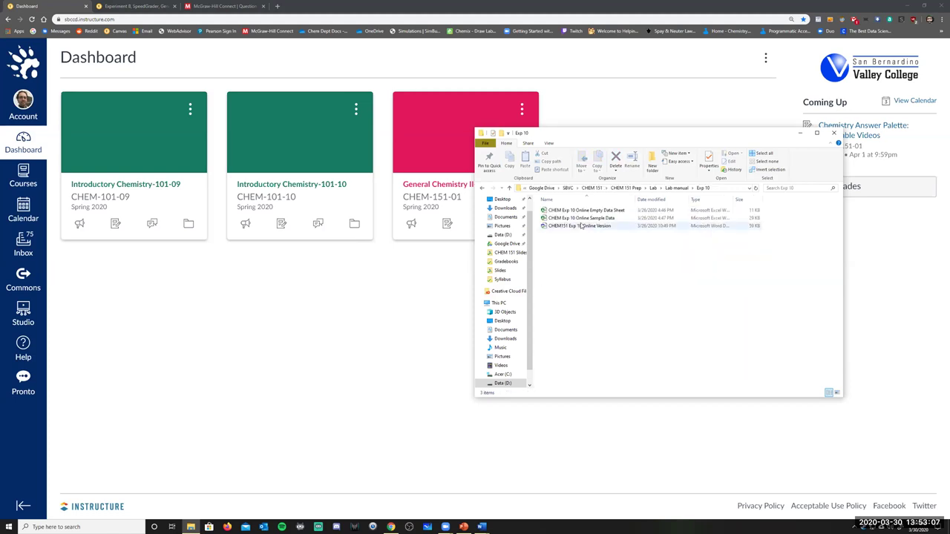
Open the CHEM Exp 10 Online Sample Data workbook to view its titration data and graphs, and close it
left_click_drag(603, 246, 583, 209)
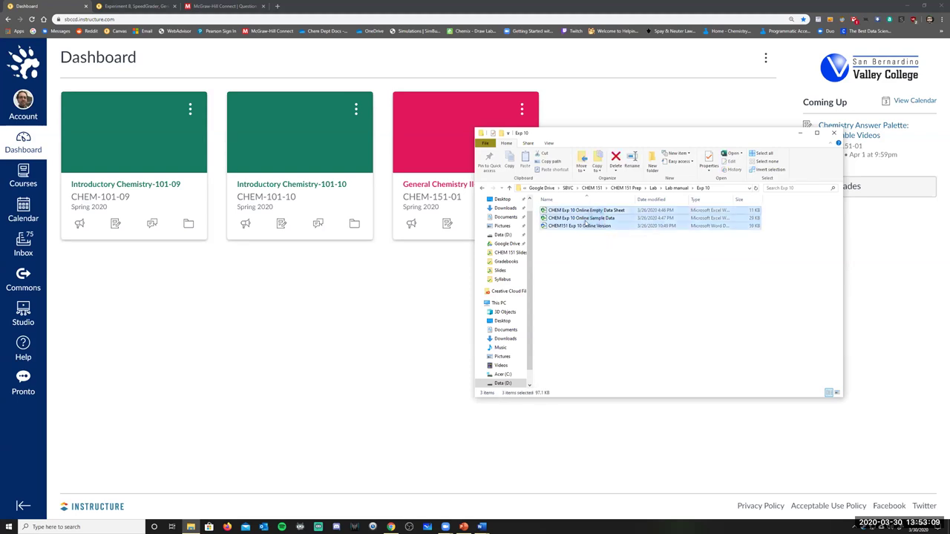
left_click(596, 257)
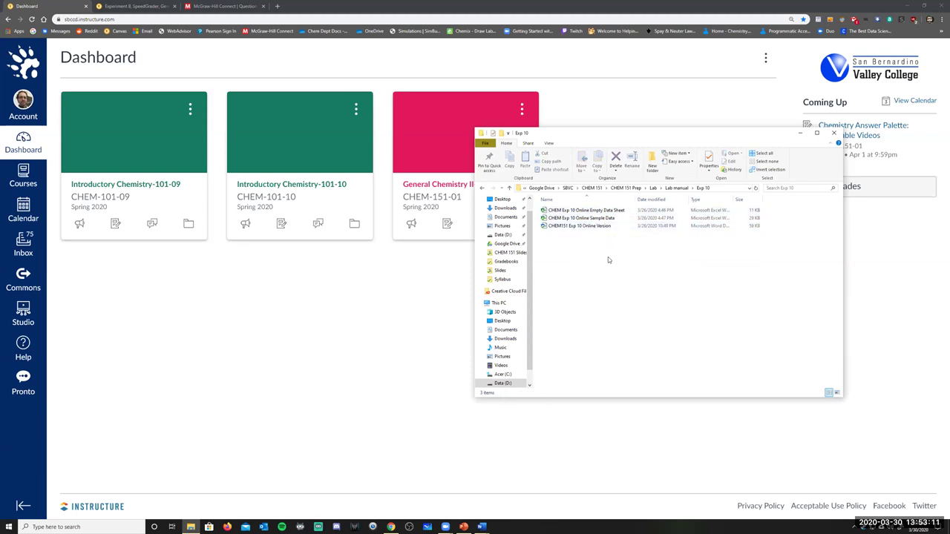
double_click(597, 217)
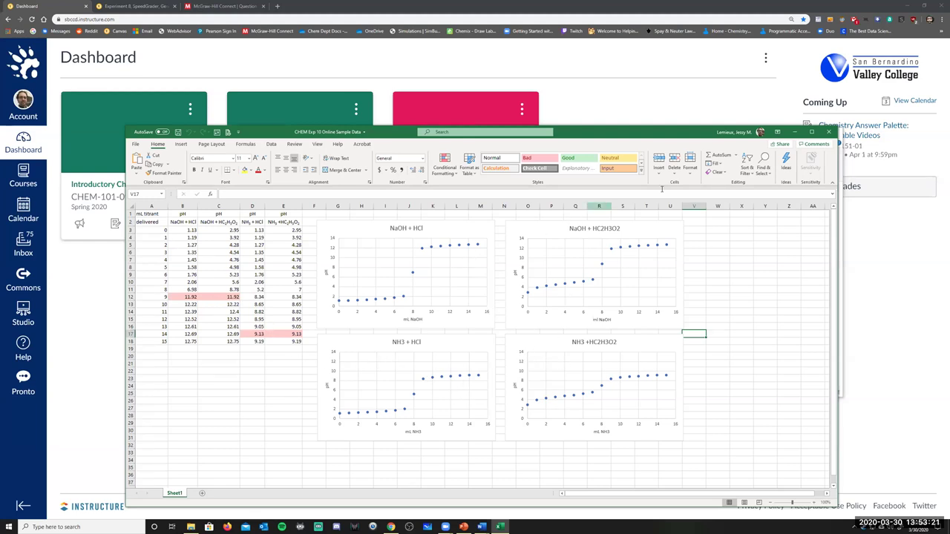
left_click(830, 133)
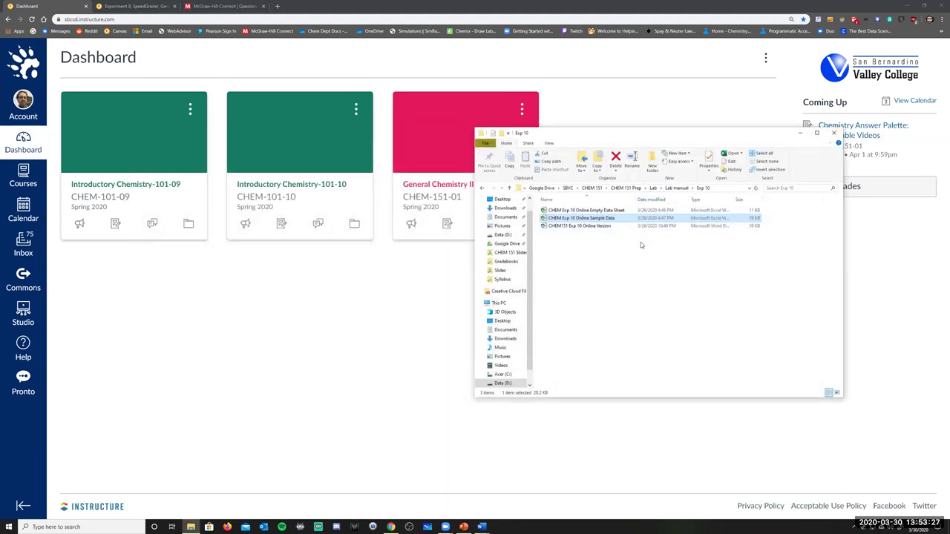
Open the CHEM151 Exp 10 Online Version document at its Procedure section
left_click(578, 227)
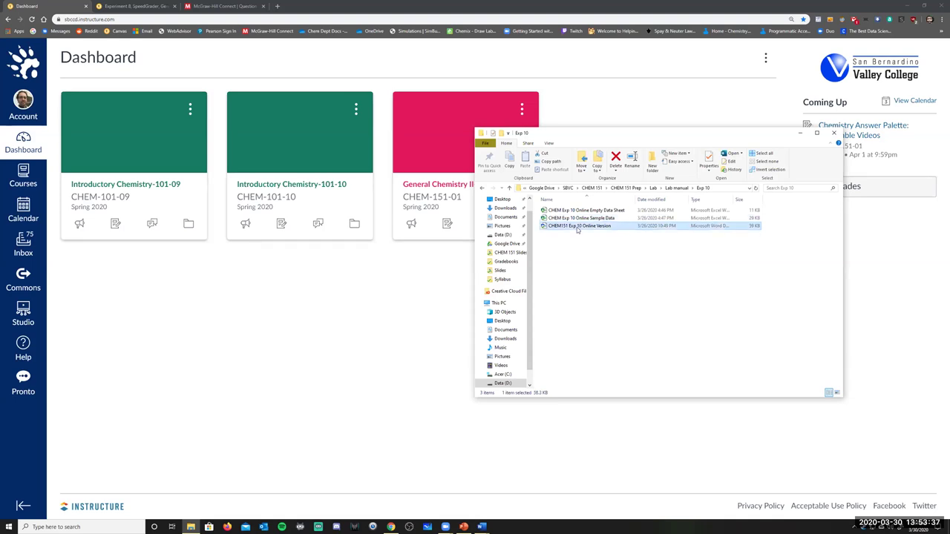
double_click(572, 229)
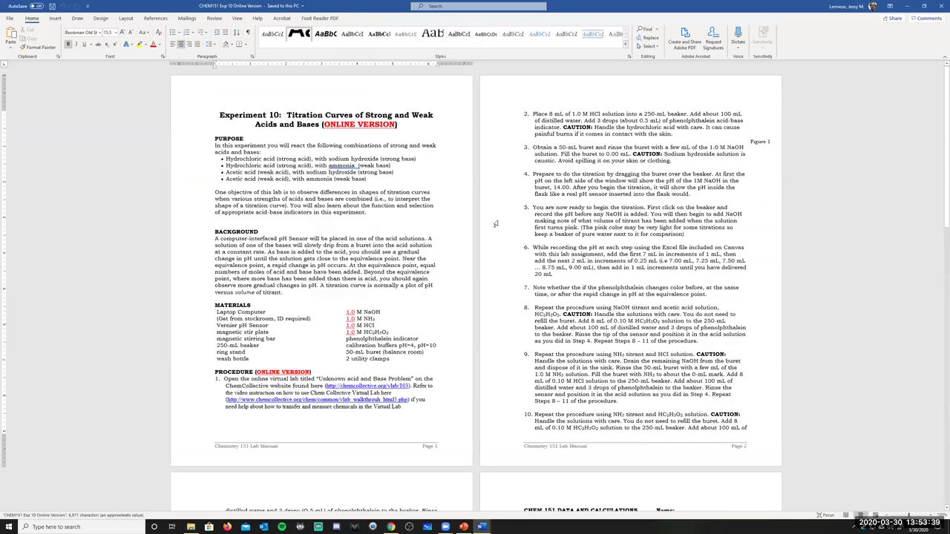
scroll(452, 212, "down", 3)
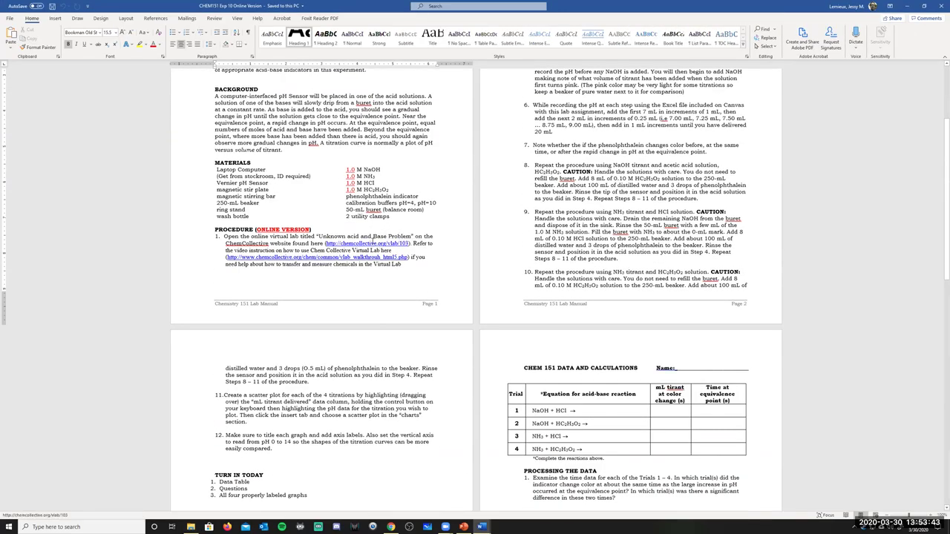
Follow the Virtual Lab walkthrough link, preview several parts of the introductory video, and close the page
left_click(405, 253)
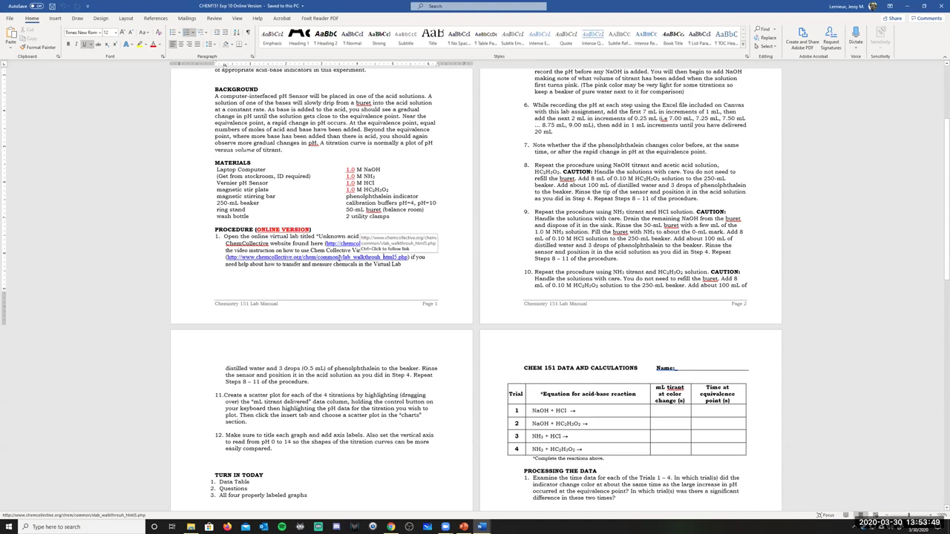
left_click(337, 257, "ctrl")
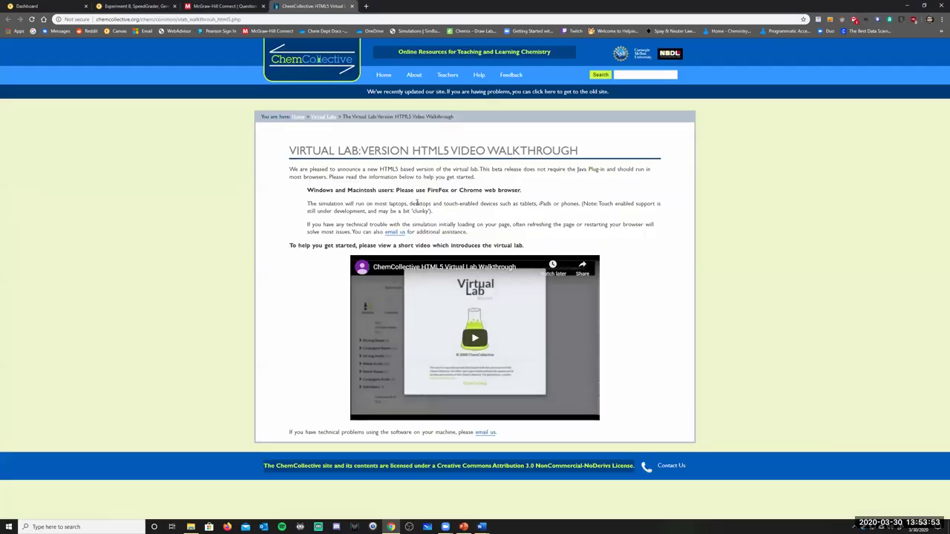
left_click(492, 340)
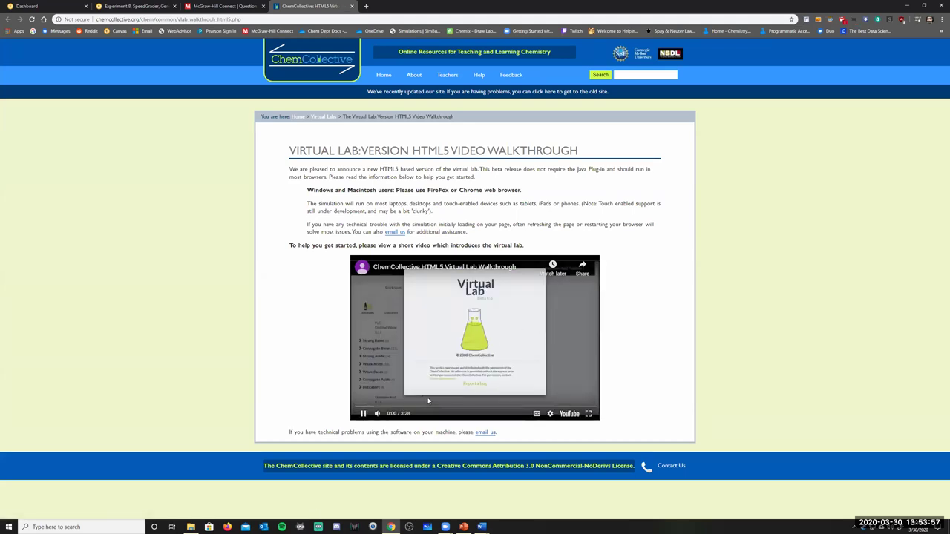
left_click(391, 407)
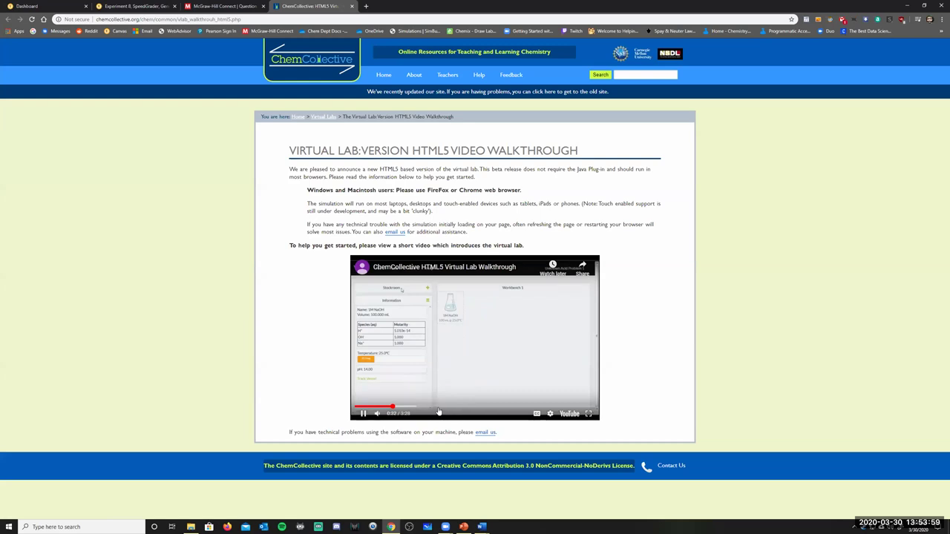
left_click(436, 407)
left_click(380, 407)
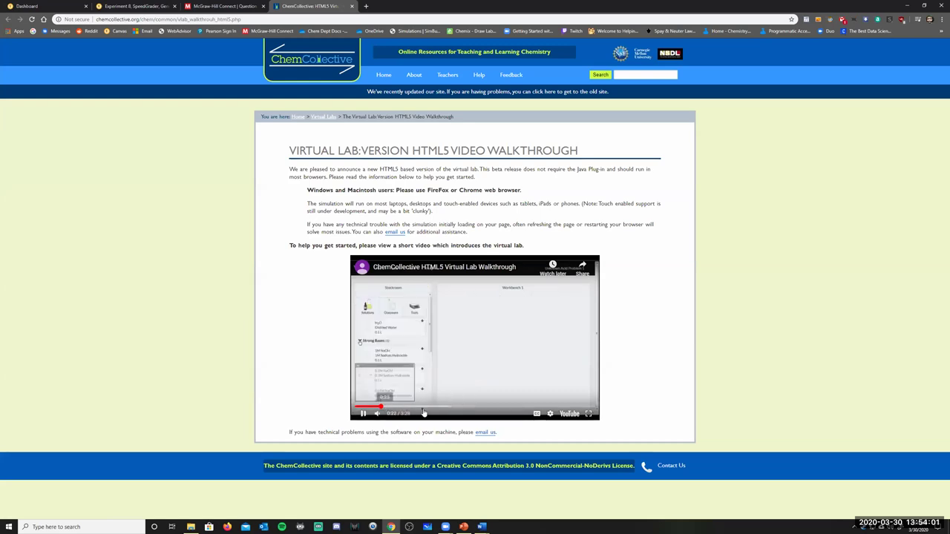
left_click(469, 407)
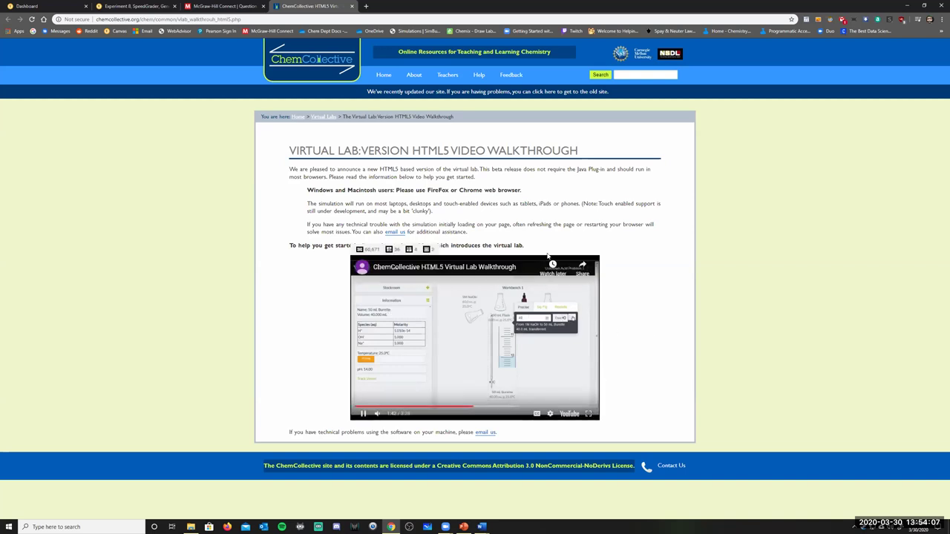
left_click(351, 7)
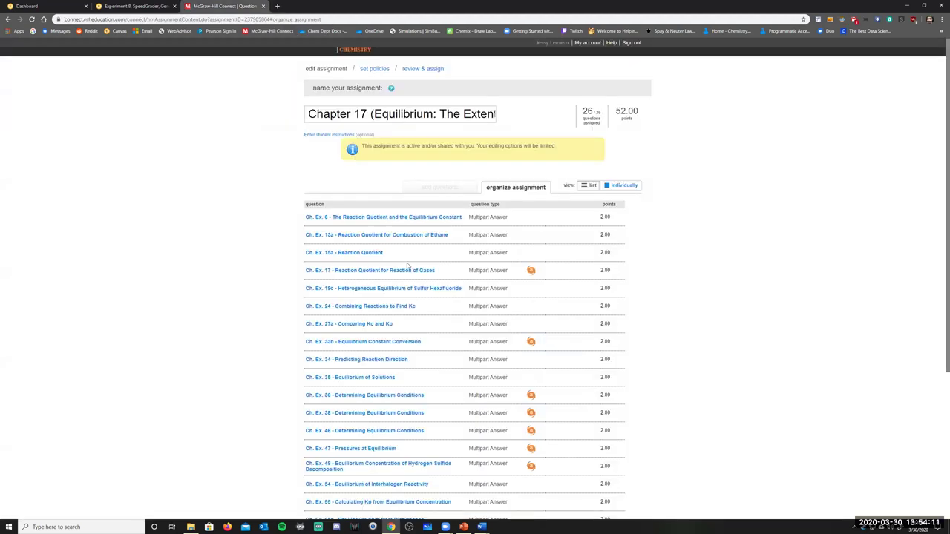
Return to the Experiment 10 document and follow the chemcollective.org/vlab/103 link in procedure step 1
key("ctrl+shift+Tab")
key("ctrl+shift+Tab")
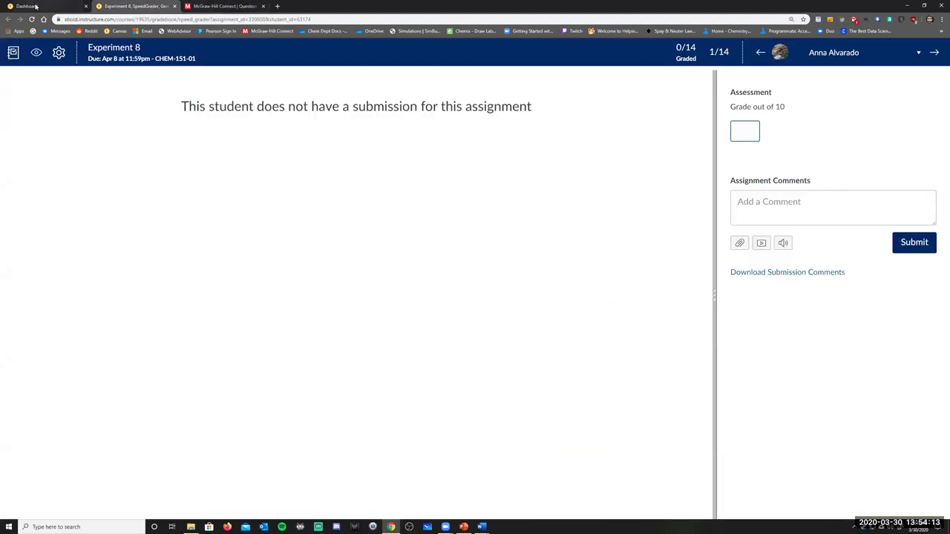
mouse_move(482, 526)
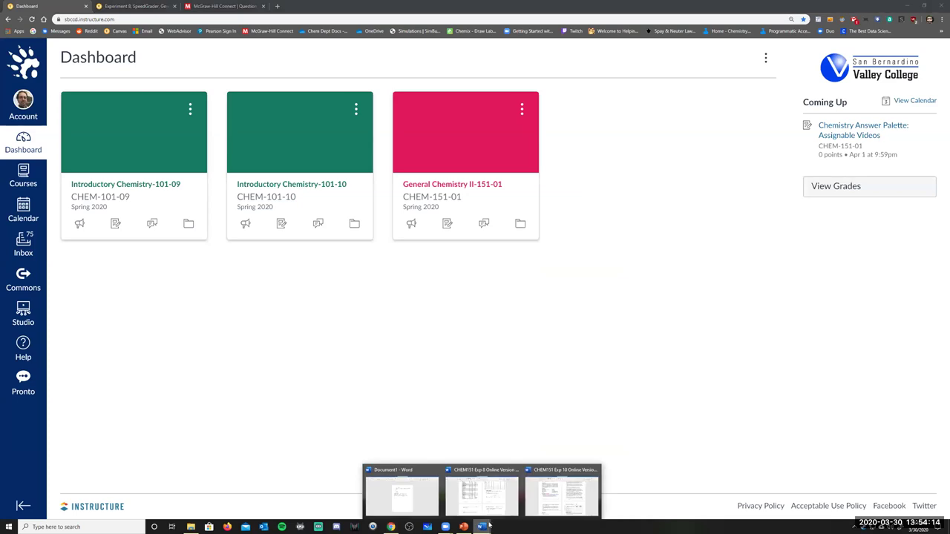
left_click(542, 506)
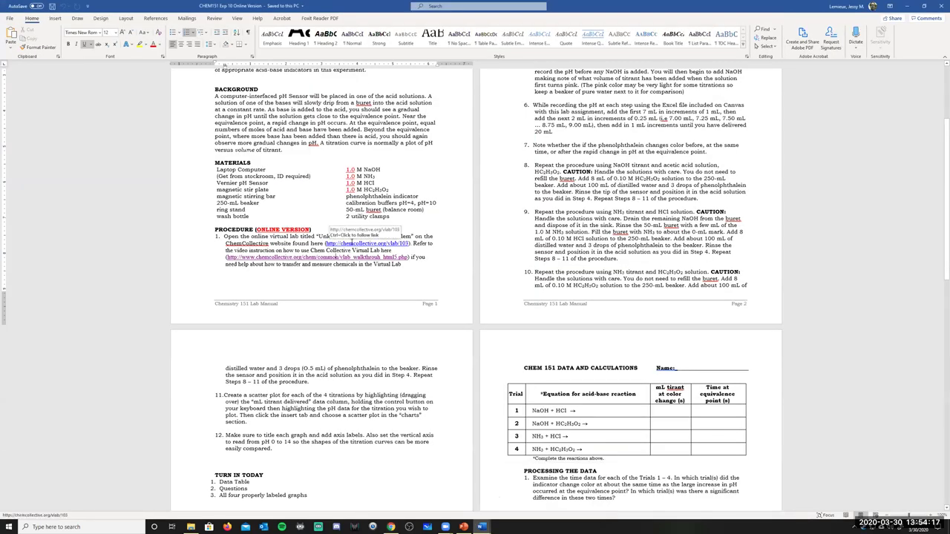
scroll(372, 264, "up", 3, "ctrl")
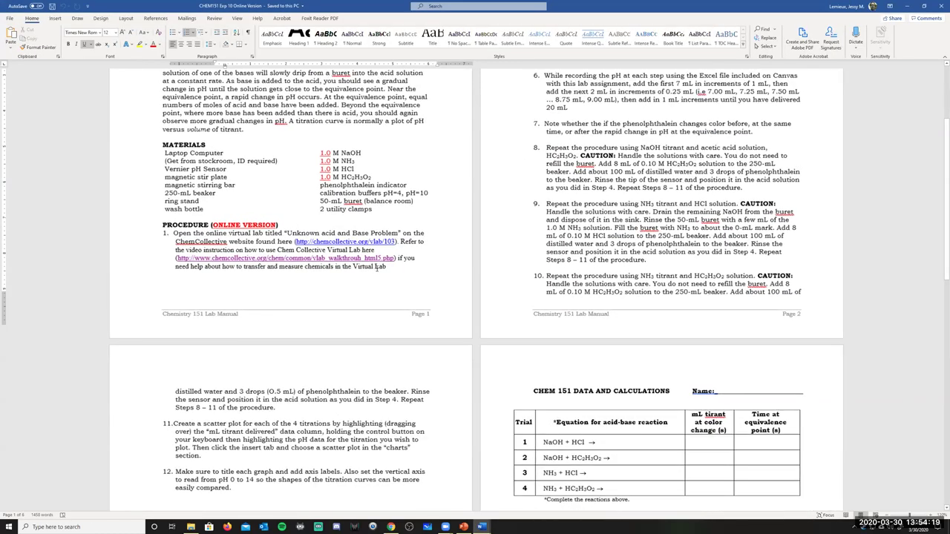
scroll(386, 274, "up", 3, "ctrl")
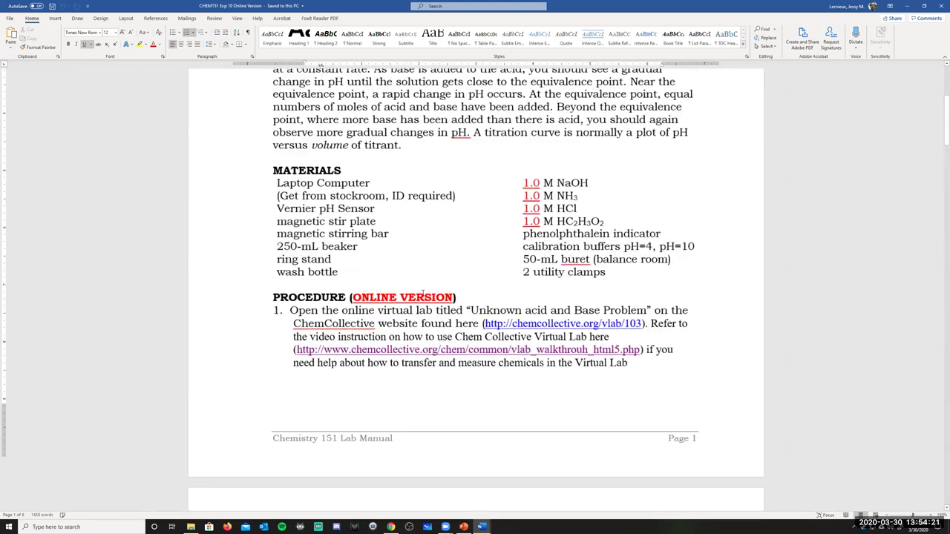
left_click(529, 326, "ctrl")
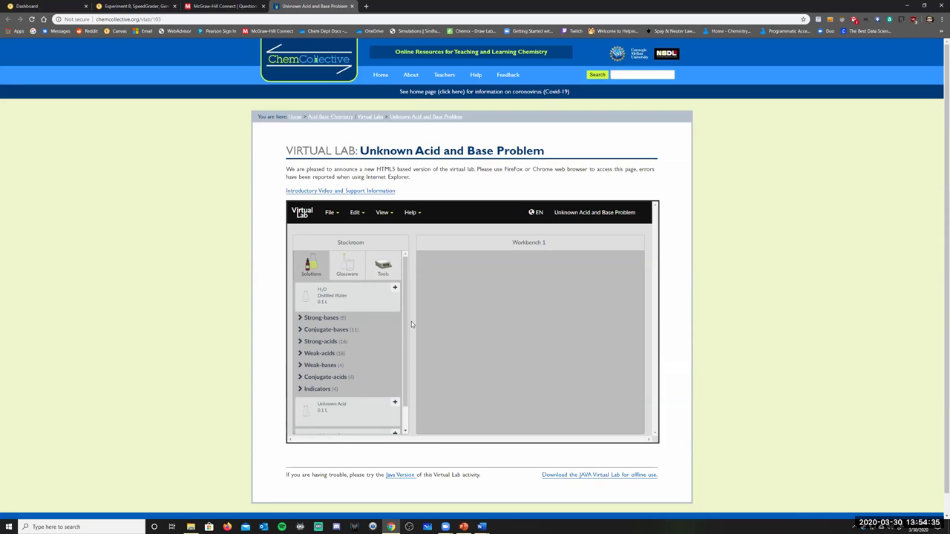
Look through the solutions, glassware and tools available in the Virtual Lab stockroom
scroll(381, 340, "down", 3)
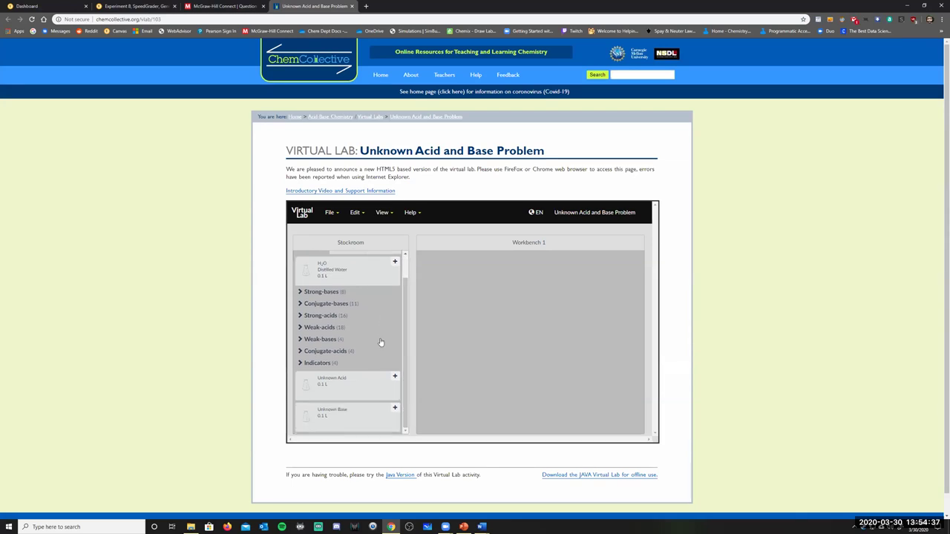
scroll(381, 339, "up", 3)
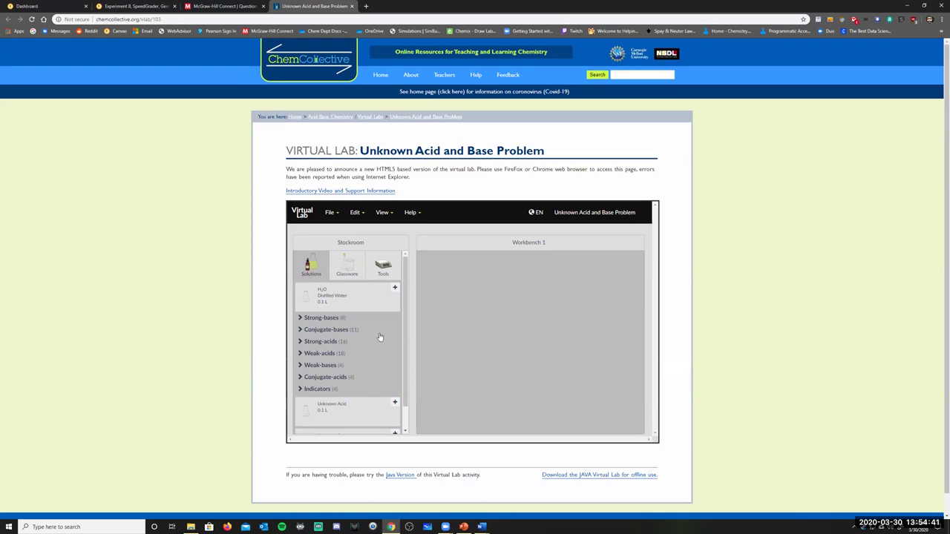
scroll(380, 338, "down", 1)
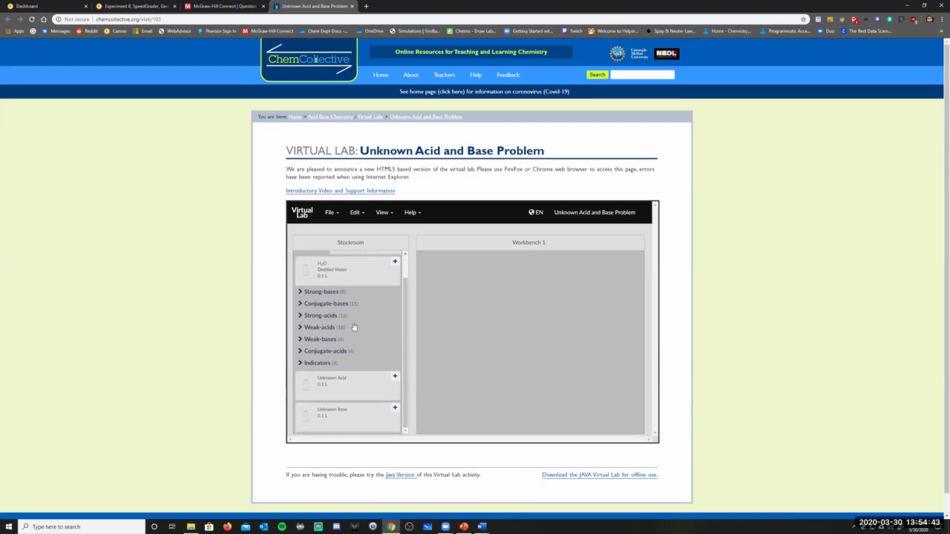
scroll(353, 326, "up", 1)
left_click(356, 271)
left_click(383, 265)
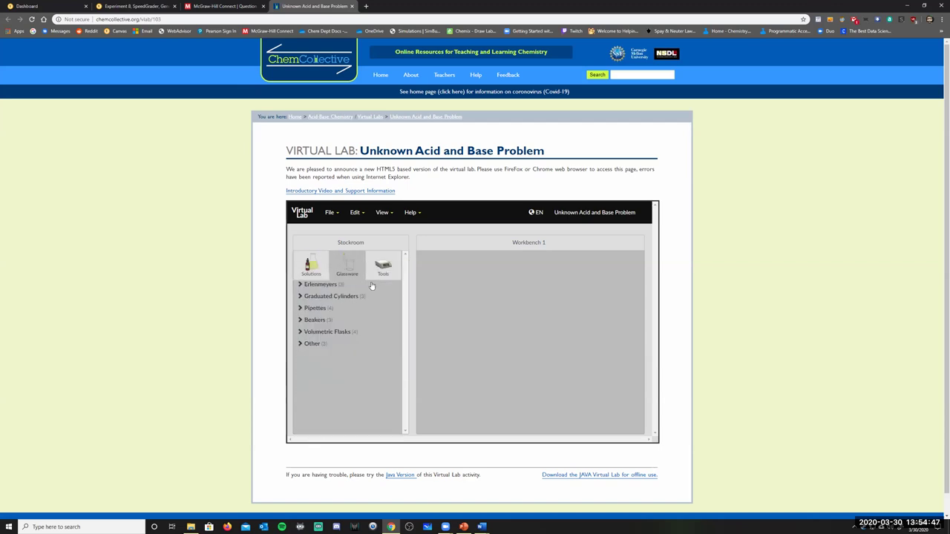
Add the 1M NaOH solution from the stockroom's strong bases to Workbench 1
left_click(318, 271)
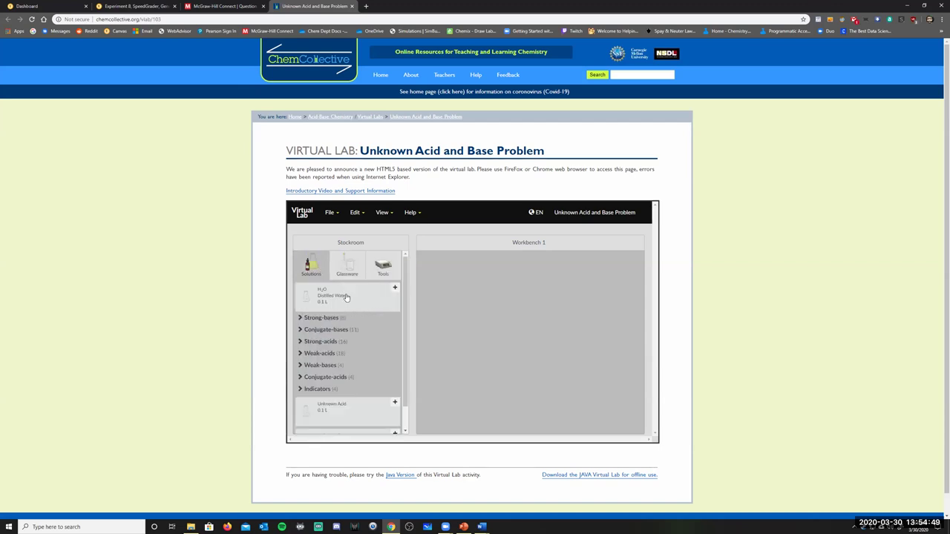
left_click(304, 319)
left_click(395, 332)
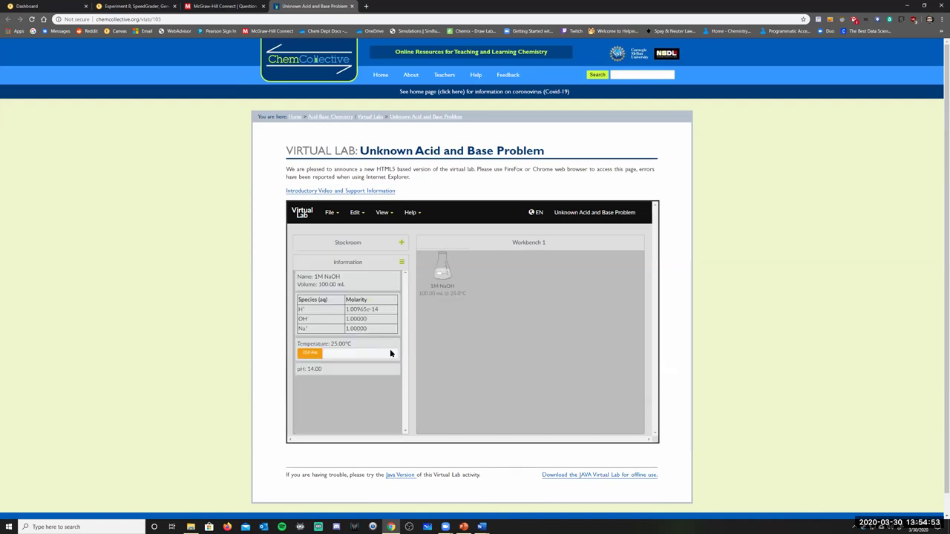
Add the 1M HCl solution from the stockroom's strong acids to Workbench 1
left_click(362, 245)
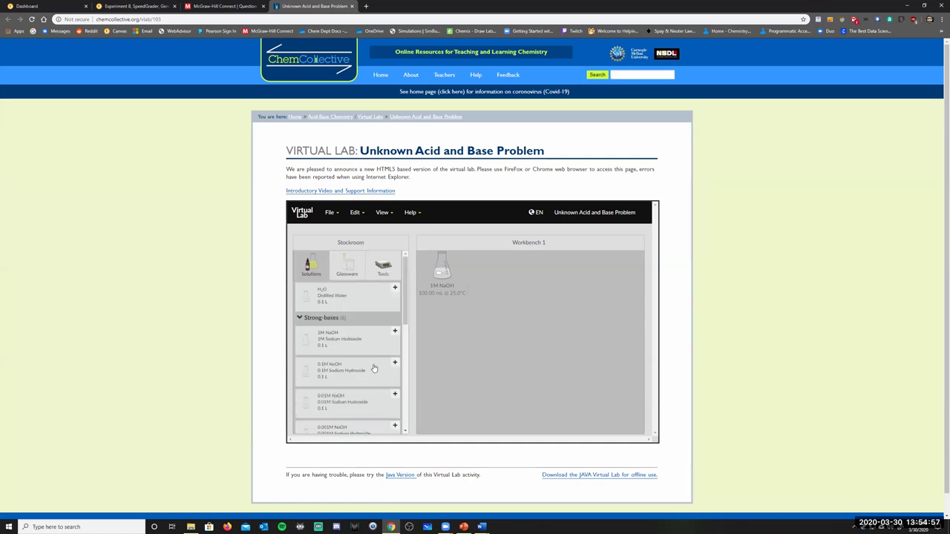
left_click(316, 318)
left_click(316, 318)
left_click(316, 319)
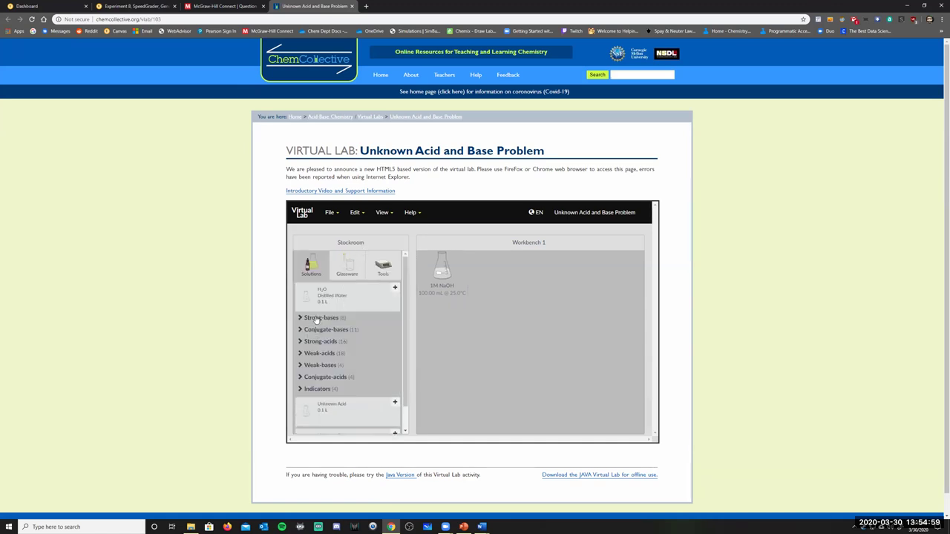
left_click(319, 343)
left_click(319, 343)
left_click(330, 354)
left_click(330, 354)
left_click(329, 342)
scroll(365, 380, "down", 1)
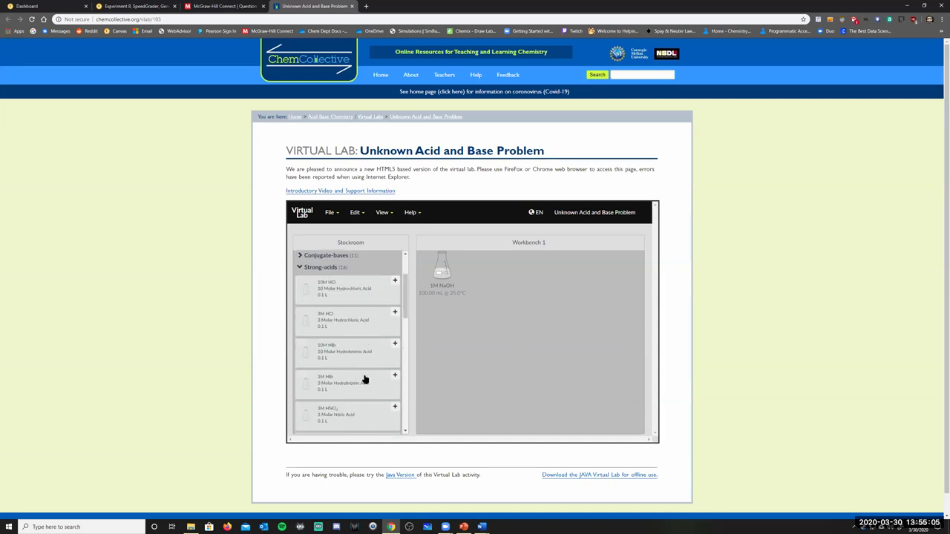
scroll(364, 380, "down", 2)
scroll(365, 380, "down", 2)
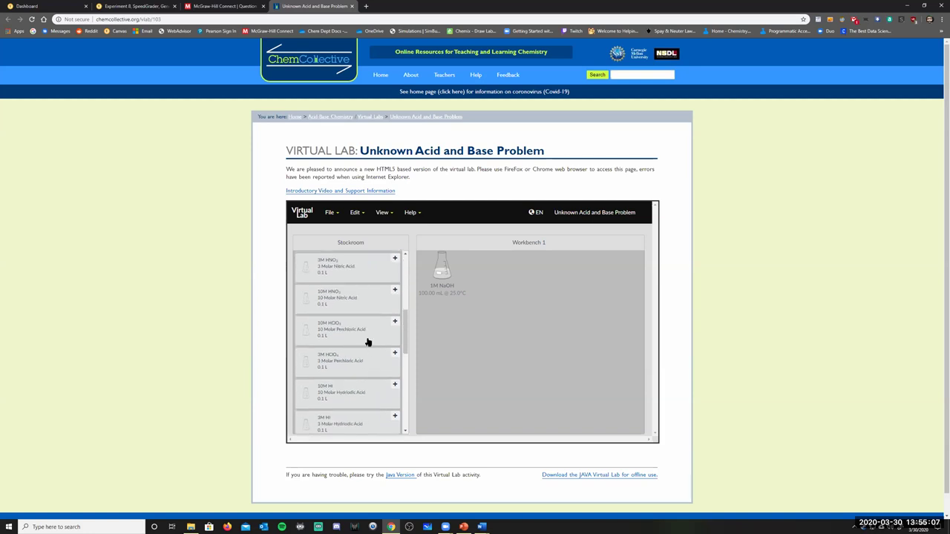
scroll(377, 344, "down", 4)
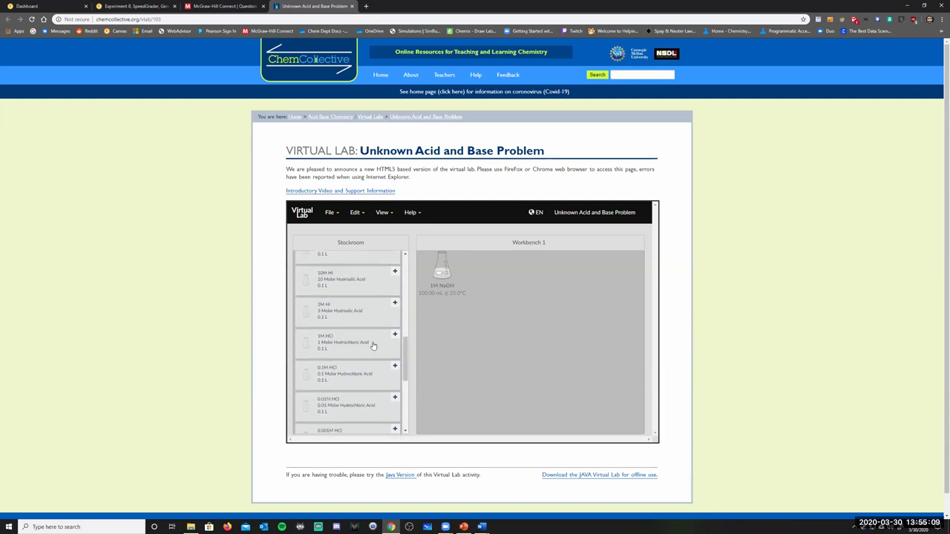
left_click(395, 298)
Spread the 1M NaOH and 1M HCl flasks apart on opposite sides of the workbench
left_click_drag(491, 281, 571, 317)
left_click_drag(455, 274, 465, 292)
left_click_drag(565, 313, 581, 304)
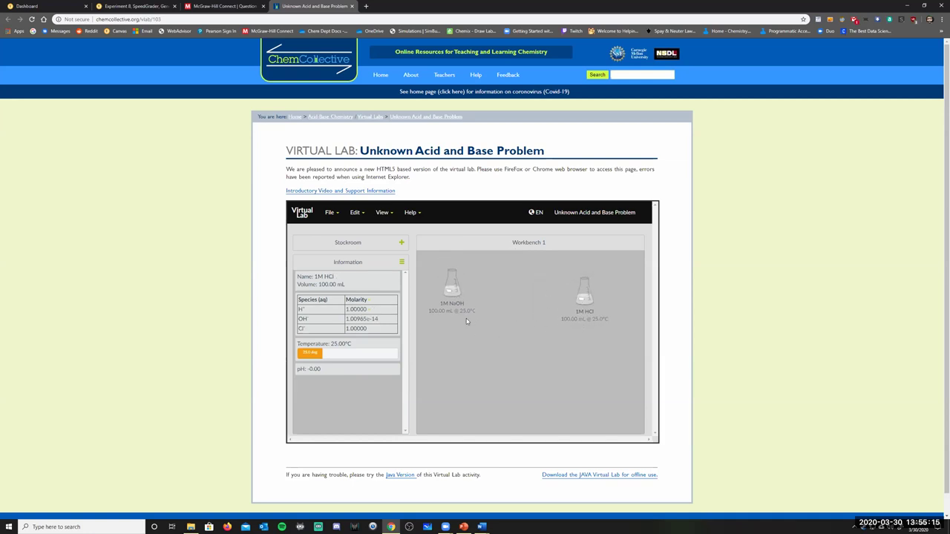
Add an empty 250 mL Erlenmeyer flask from the stockroom glassware and place it below and between the two solutions
left_click(370, 247)
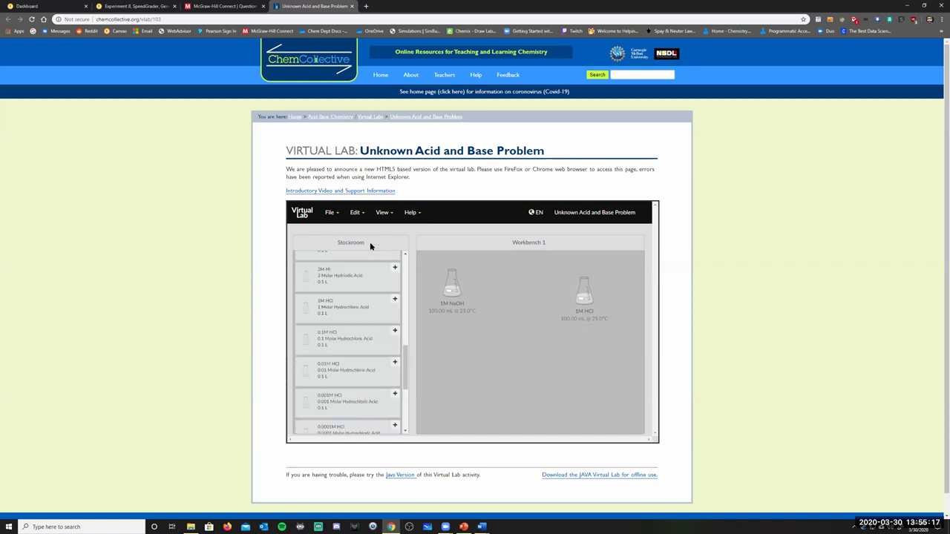
scroll(407, 369, "down", 5)
scroll(406, 356, "up", 5)
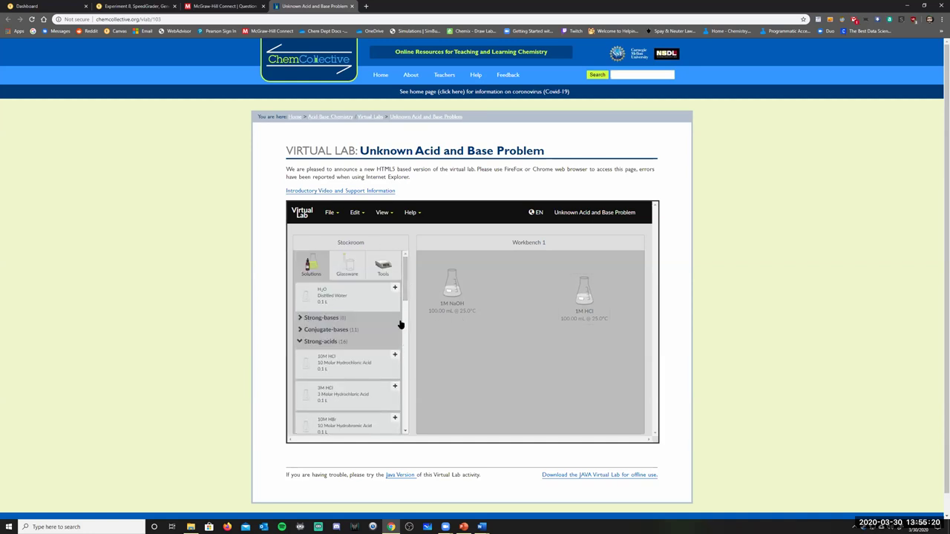
left_click(354, 271)
left_click(324, 285)
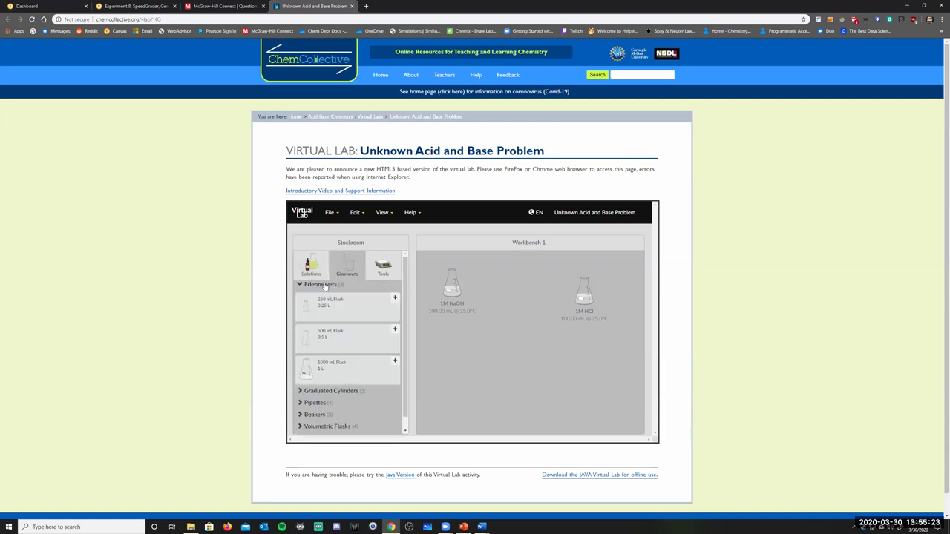
double_click(318, 305)
left_click_drag(536, 277, 521, 373)
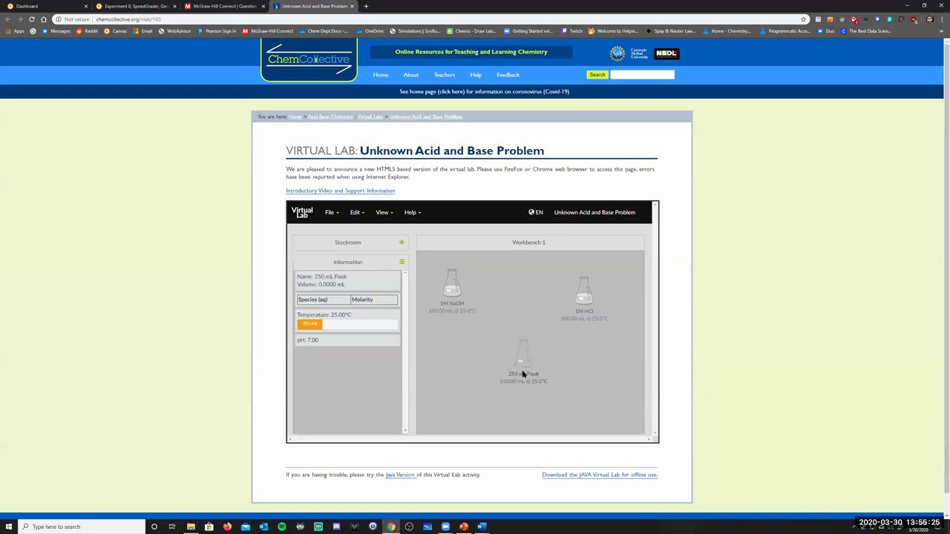
Look through the Erlenmeyer, graduated cylinder and pipette categories in the stockroom glassware
left_click(356, 245)
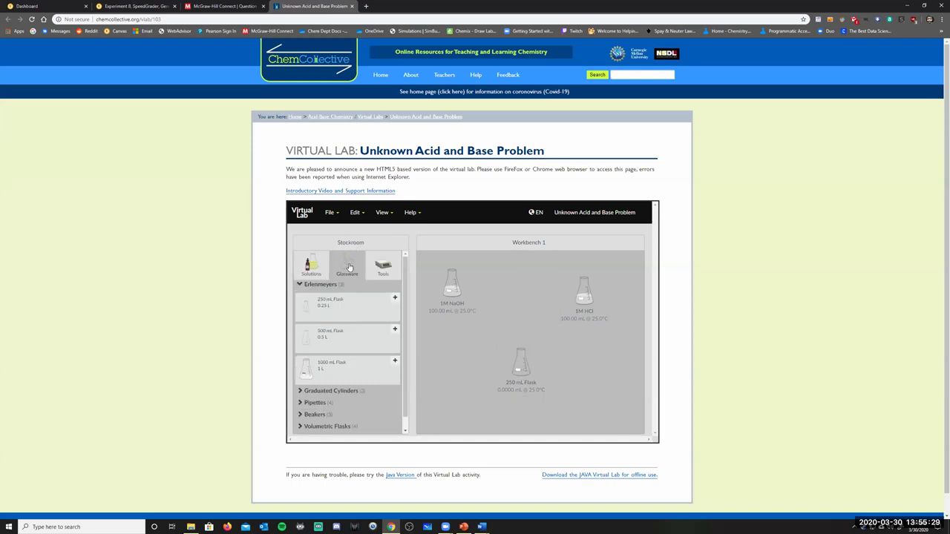
left_click(329, 287)
left_click(329, 286)
left_click(328, 286)
left_click(324, 298)
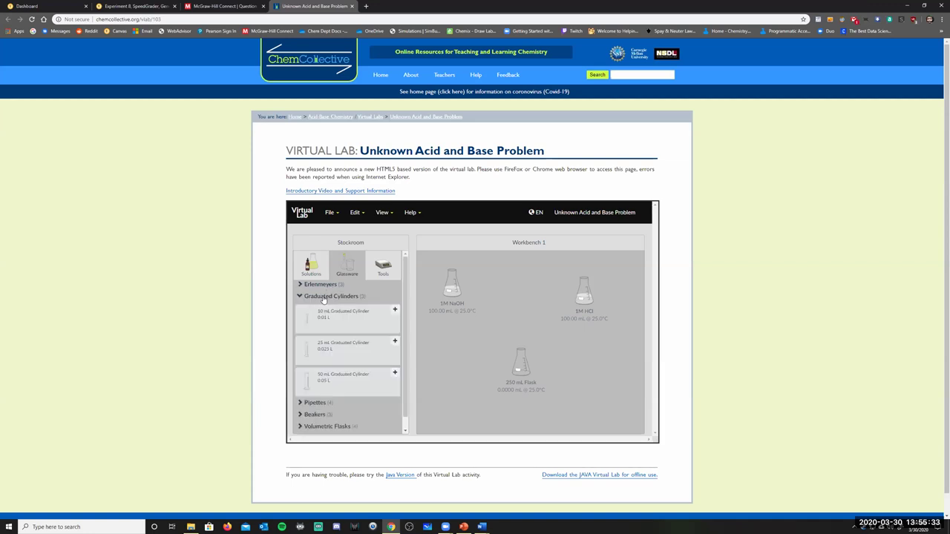
left_click(324, 298)
left_click(322, 310)
left_click(323, 311)
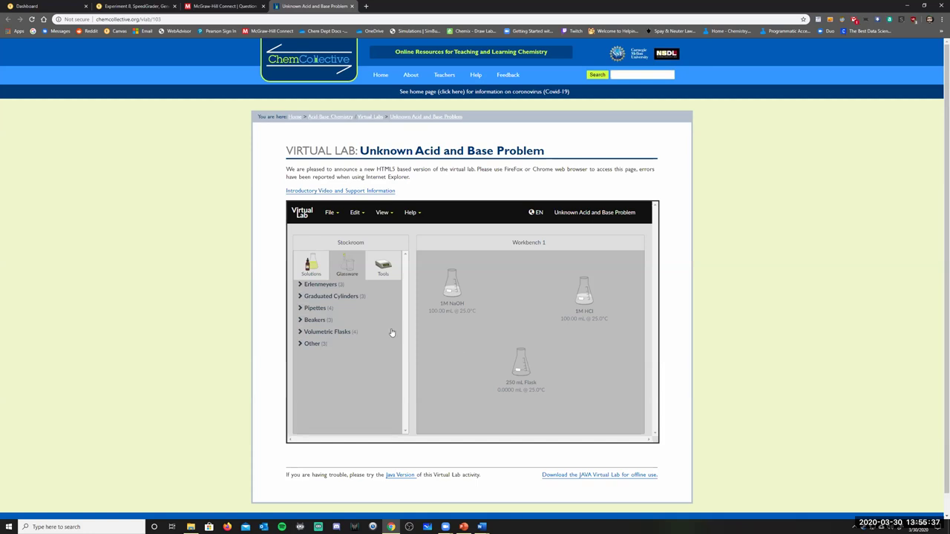
Make room around the flasks and place a 10 mL pipette from the stockroom into the 1M HCl flask
left_click_drag(579, 300, 580, 347)
left_click_drag(522, 365, 509, 346)
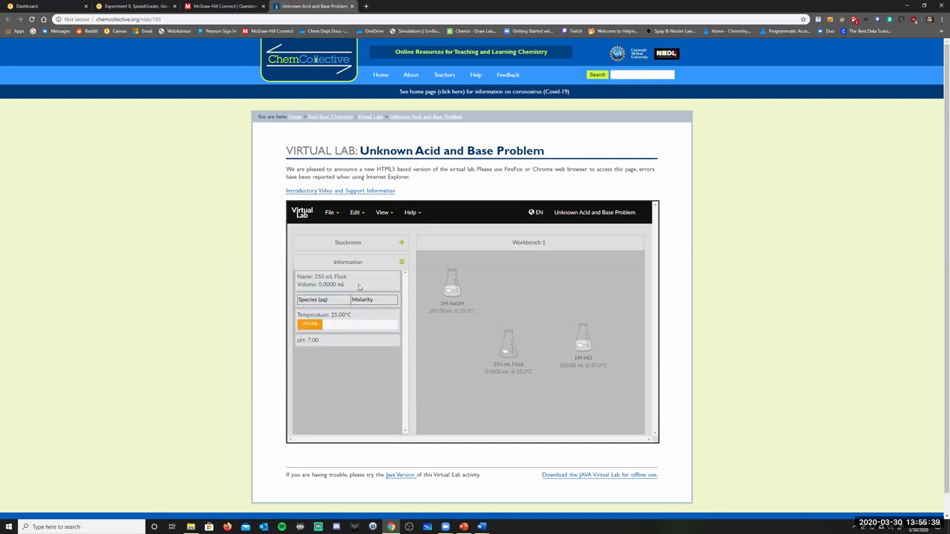
left_click(359, 246)
left_click(320, 308)
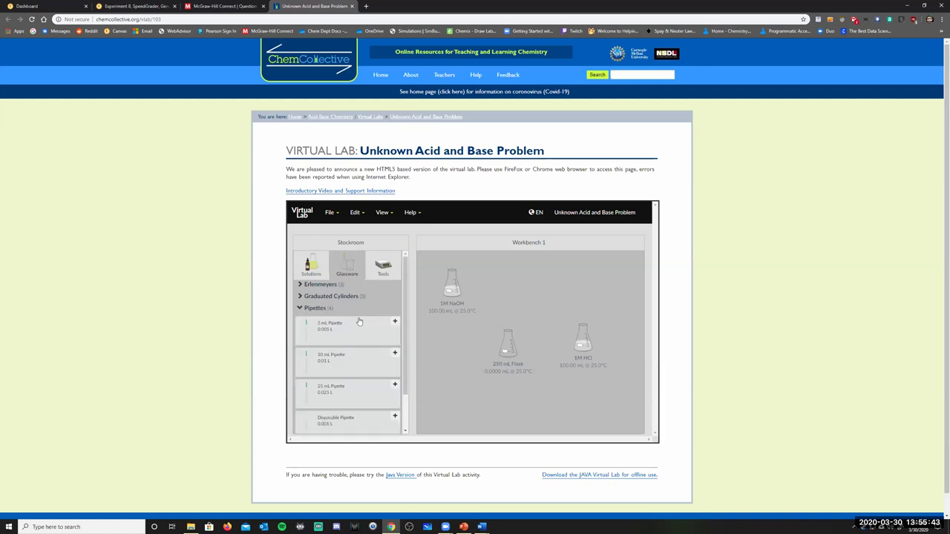
left_click_drag(315, 367, 457, 365)
left_click_drag(536, 285, 590, 355)
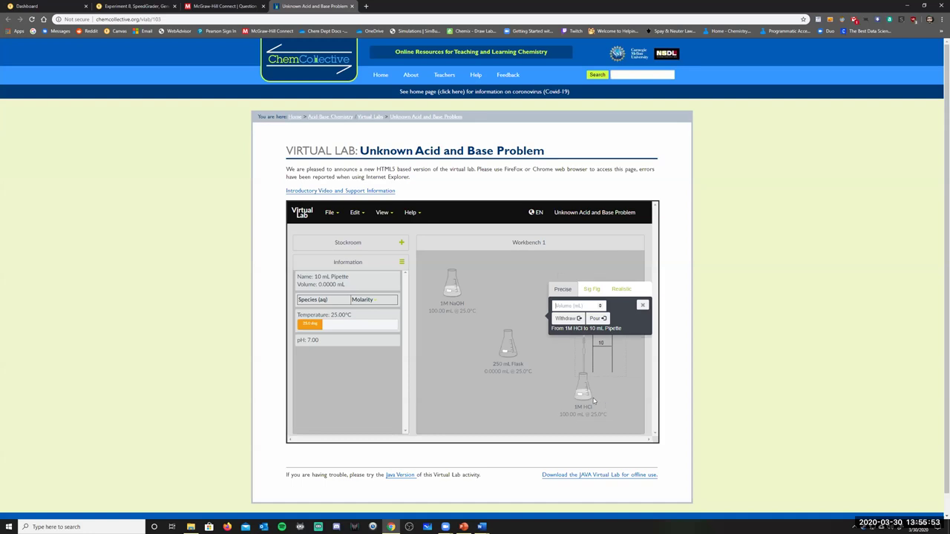
Compare the transfer modes and withdraw 10.00 mL of 1M HCl into the pipette using Sig Fig mode
left_click(591, 292)
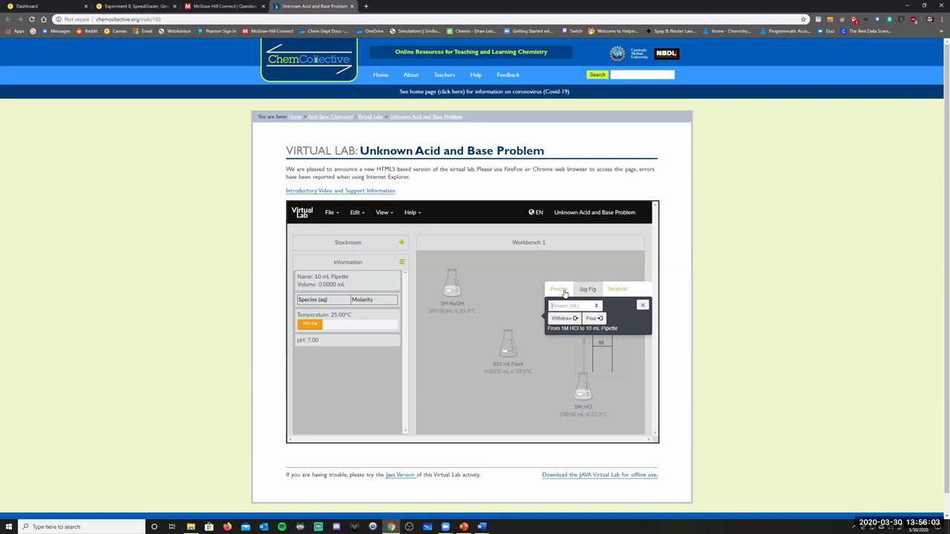
left_click(565, 292)
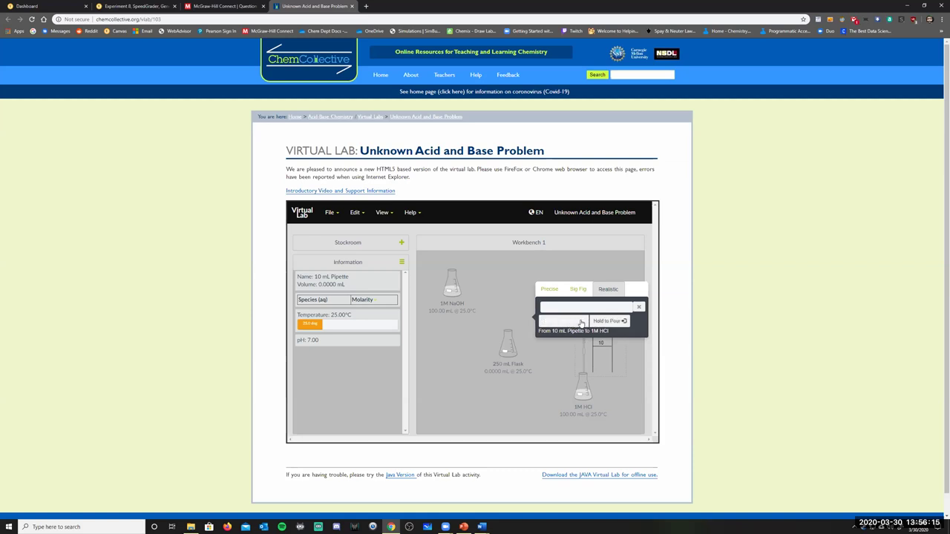
left_click(547, 291)
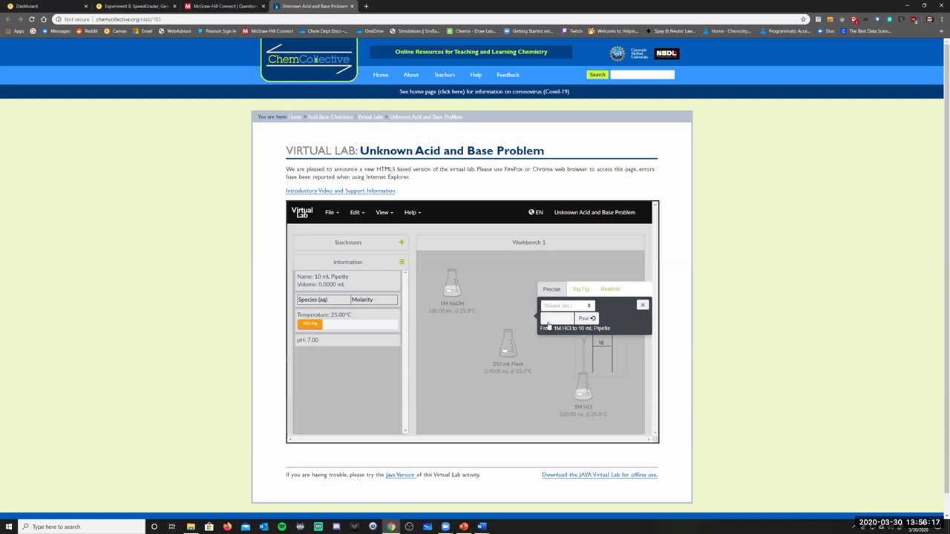
left_click(583, 293)
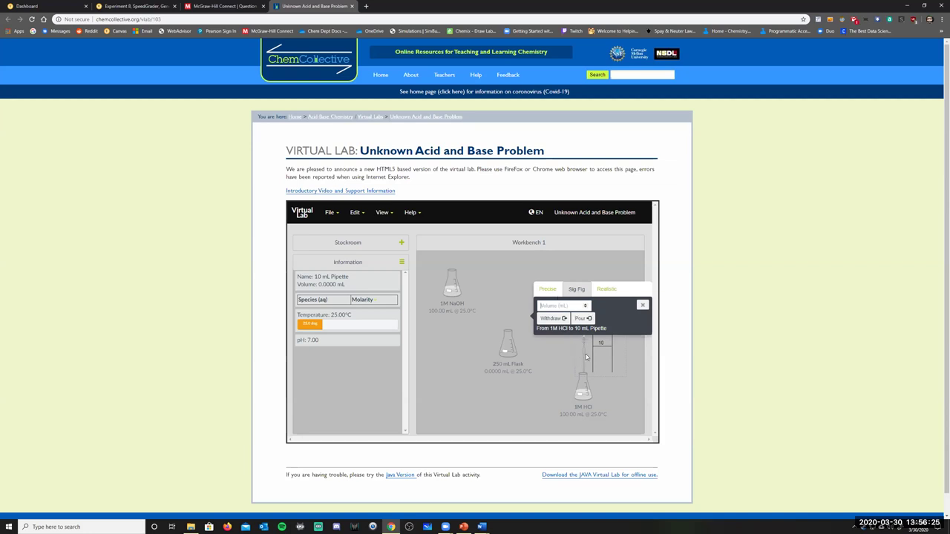
type("10.00")
left_click(558, 319)
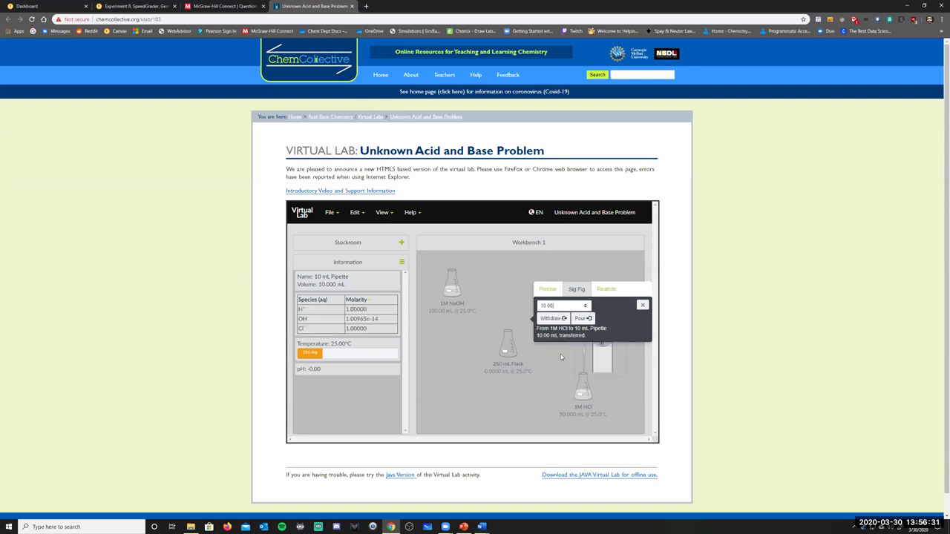
left_click(641, 306)
Place the filled pipette in the 250 mL flask and pour out all of its HCl using Realistic mode
left_click_drag(602, 342, 505, 331)
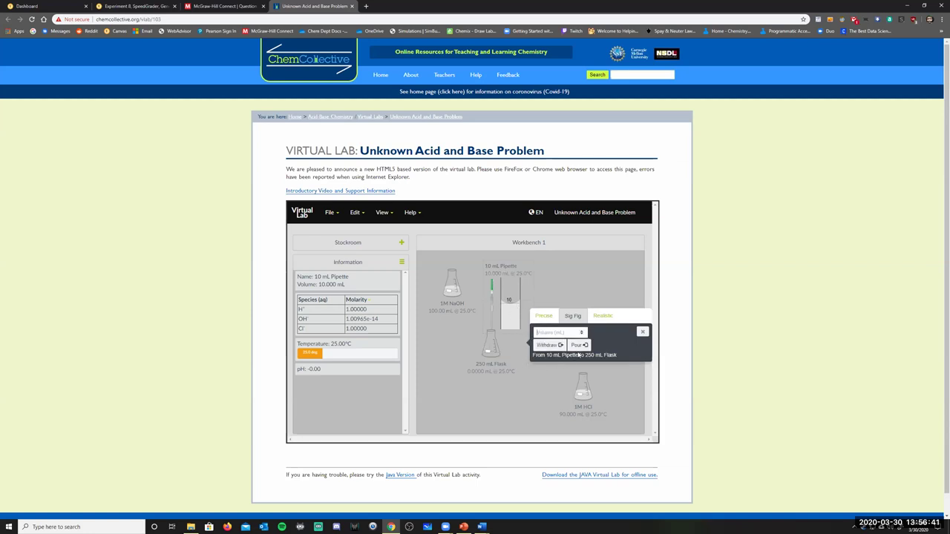
left_click(546, 318)
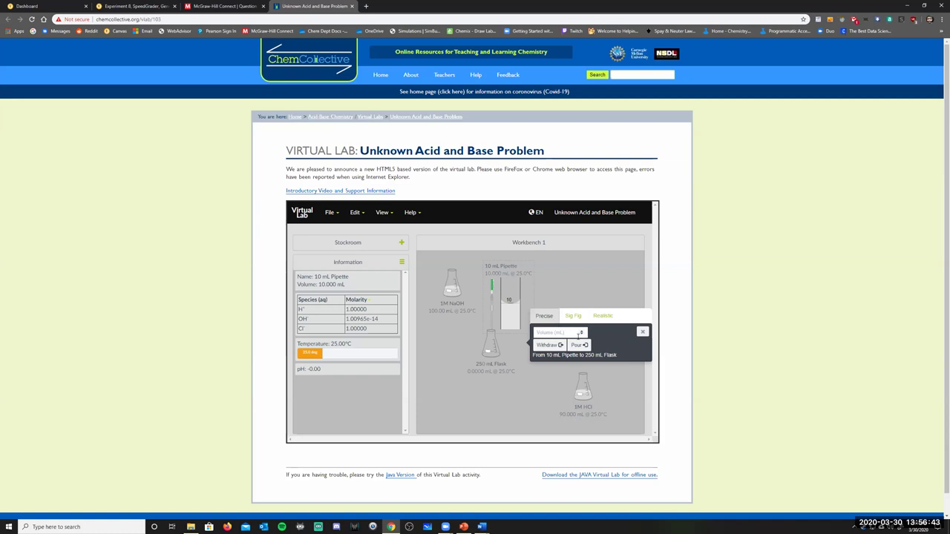
left_click(602, 317)
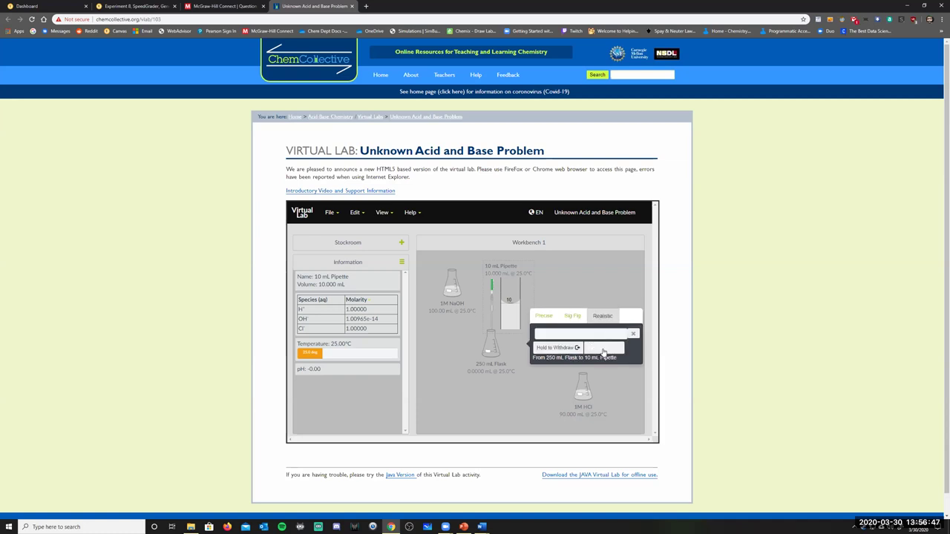
left_click_drag(603, 352, 603, 351)
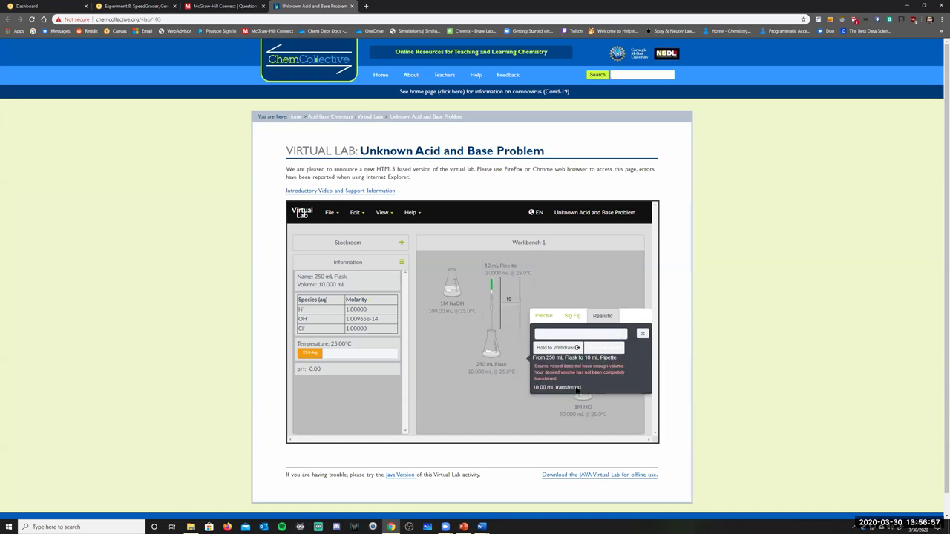
left_click(637, 334)
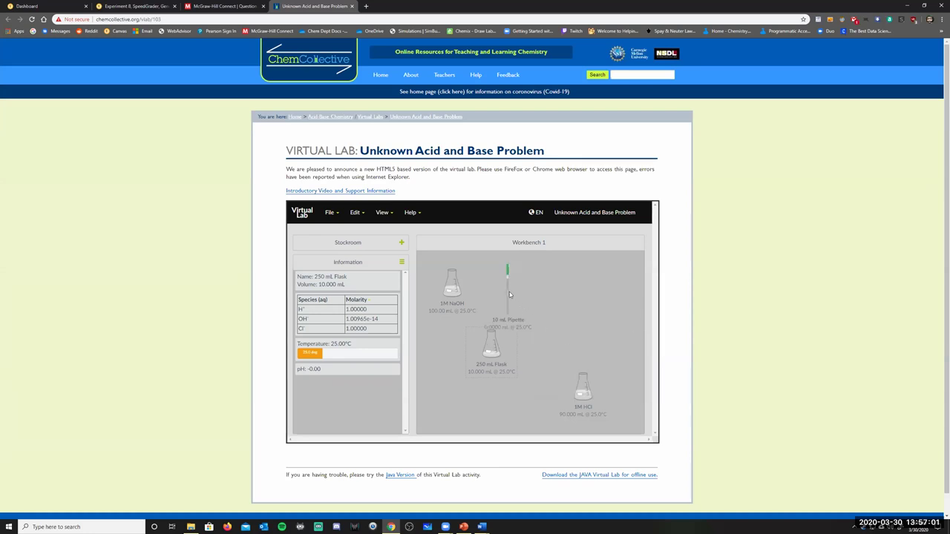
Remove the empty 10 mL pipette and the 1M HCl flask from the workbench
left_click_drag(508, 292, 543, 309)
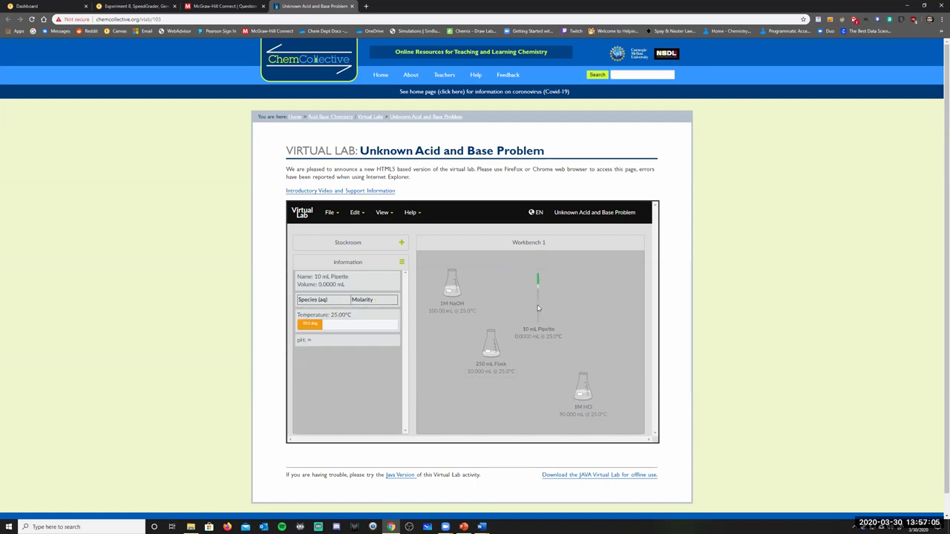
right_click(537, 308)
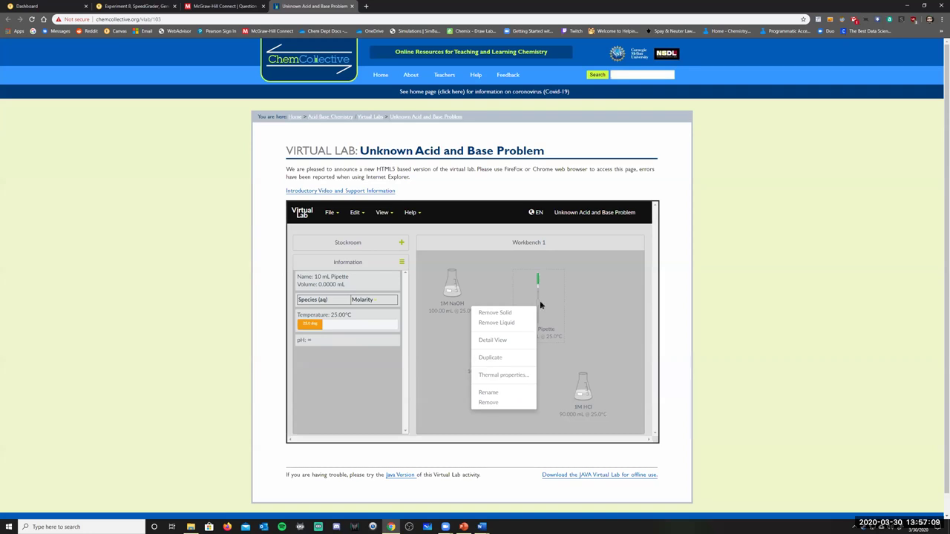
left_click(500, 402)
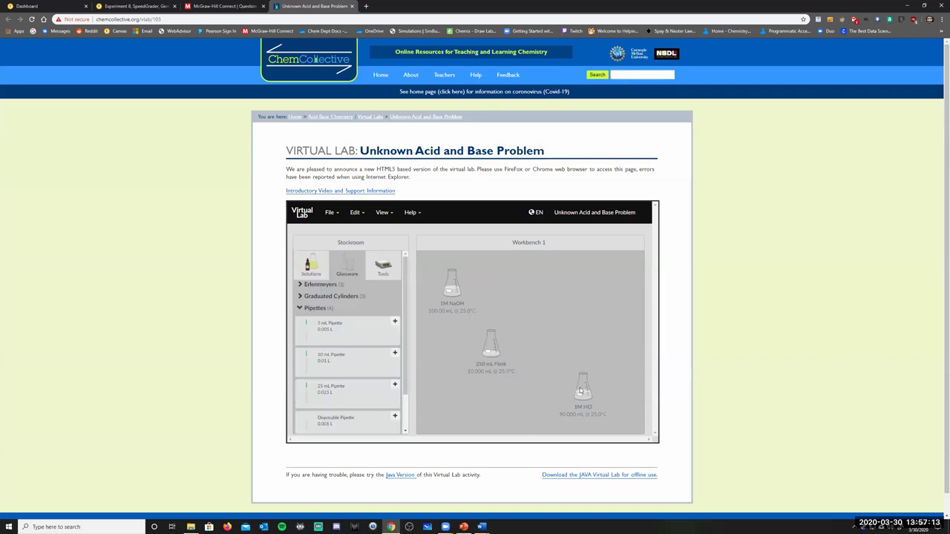
right_click(578, 389)
left_click(532, 380)
left_click(315, 311)
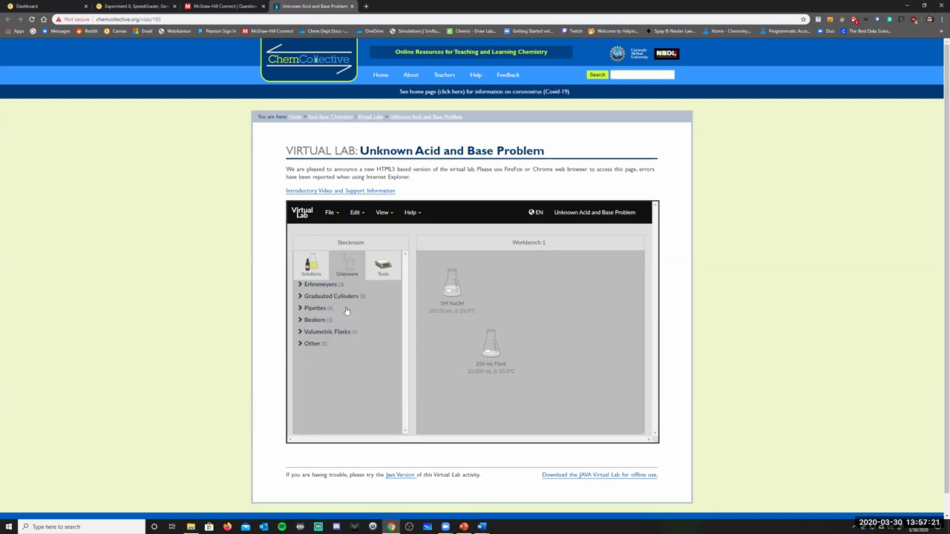
Shift the 250 mL flask away from the NaOH and add a 50 mL burette from the other glassware
left_click_drag(495, 351, 532, 361)
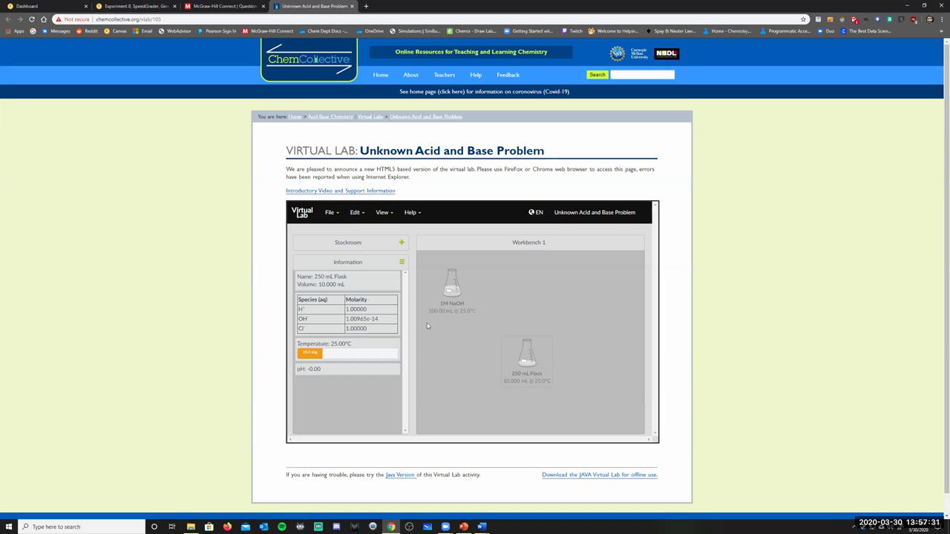
left_click(369, 247)
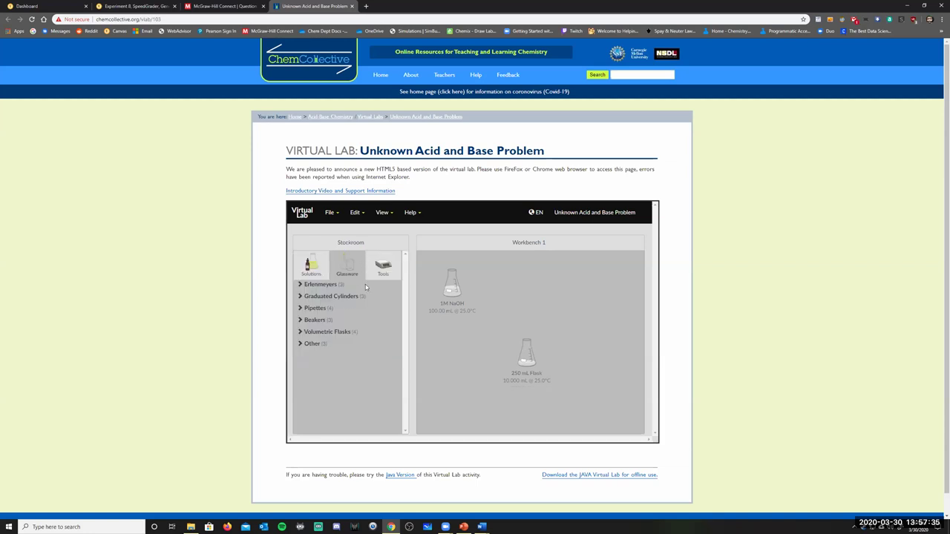
left_click(315, 346)
scroll(358, 325, "down", 1)
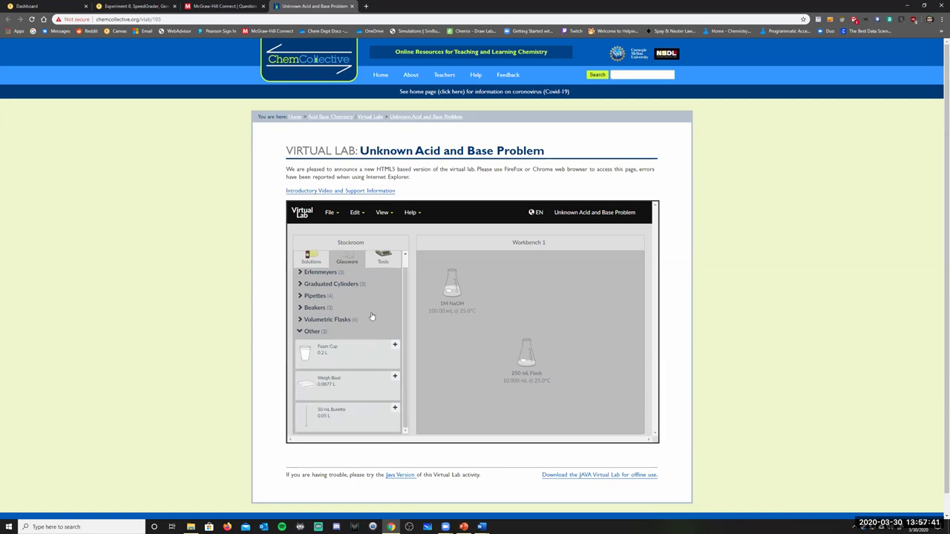
left_click(317, 331)
left_click(311, 345)
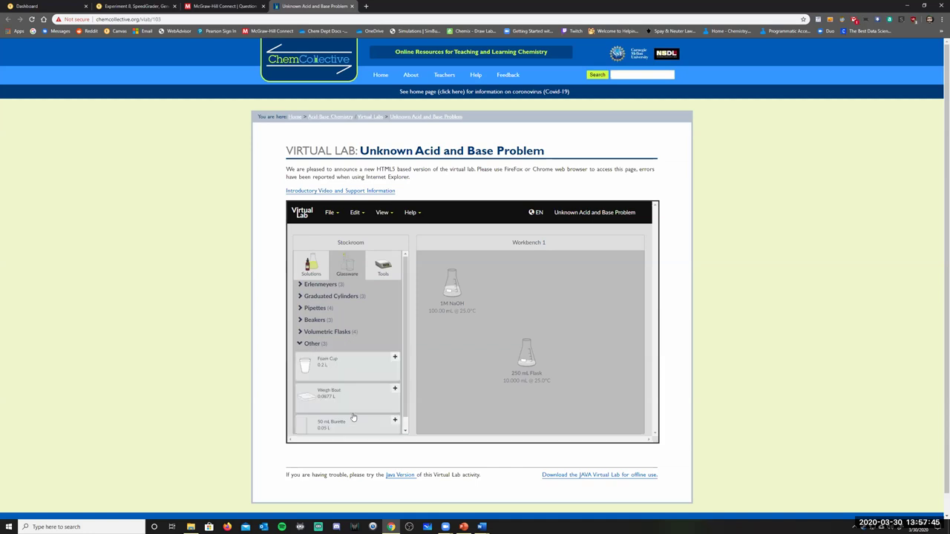
left_click(395, 421)
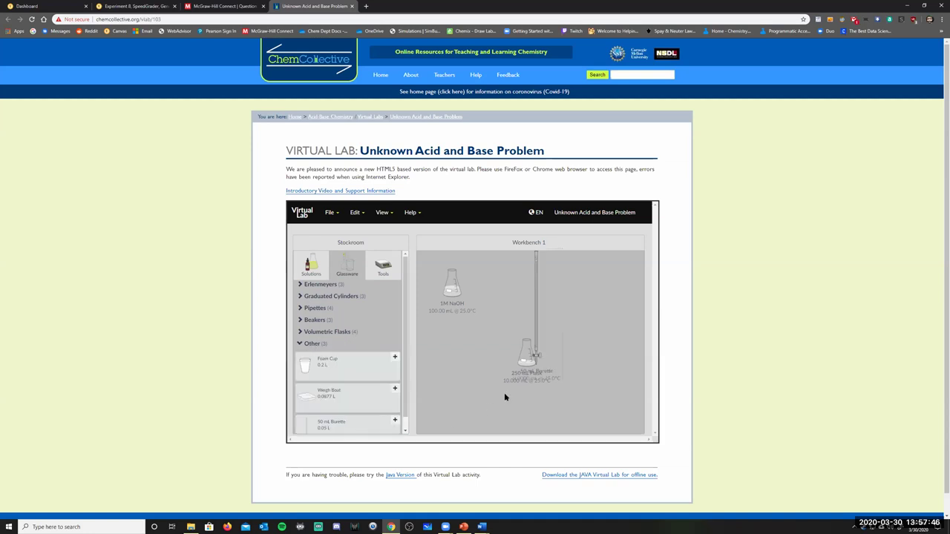
Spread the 250 mL flask, the 50 mL burette and the 1M NaOH flask apart on the workbench
left_click(522, 358)
left_click_drag(522, 358, 489, 393)
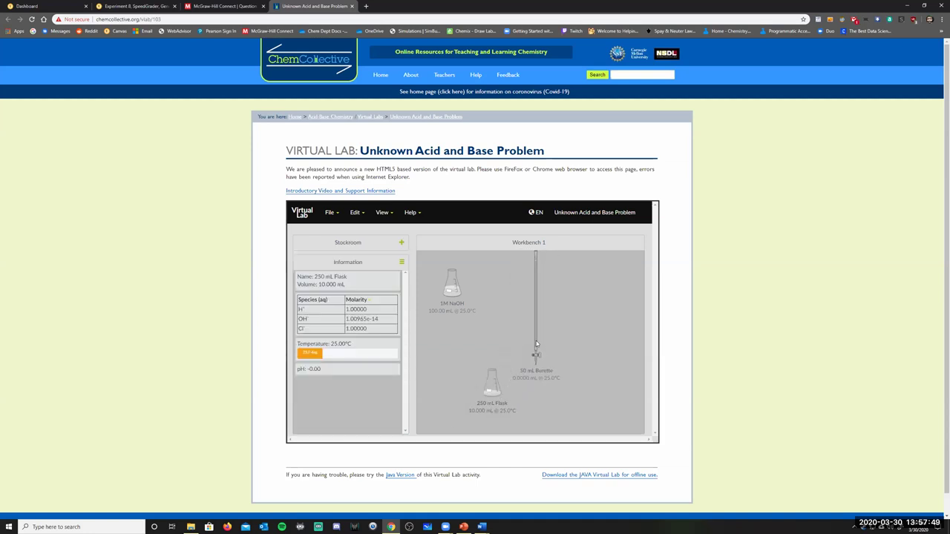
left_click_drag(536, 344, 547, 372)
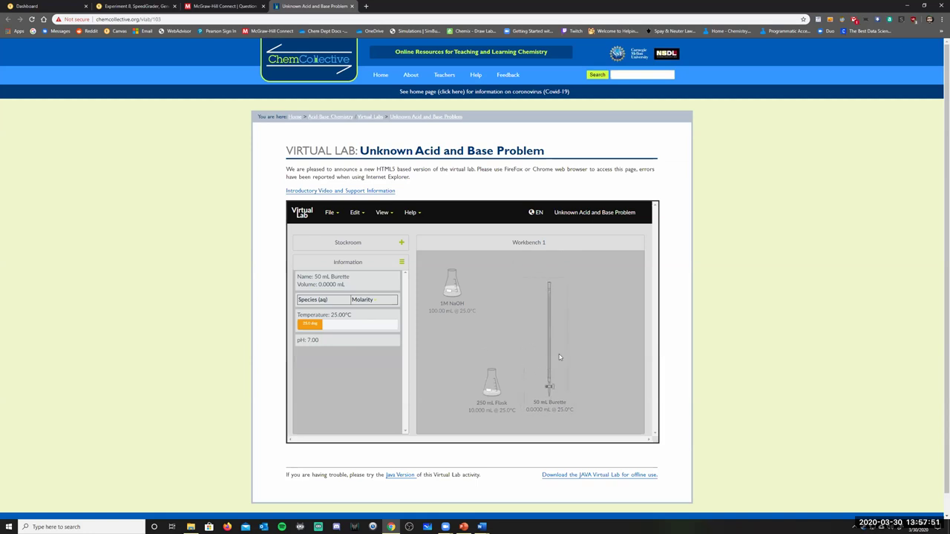
left_click_drag(445, 289, 536, 300)
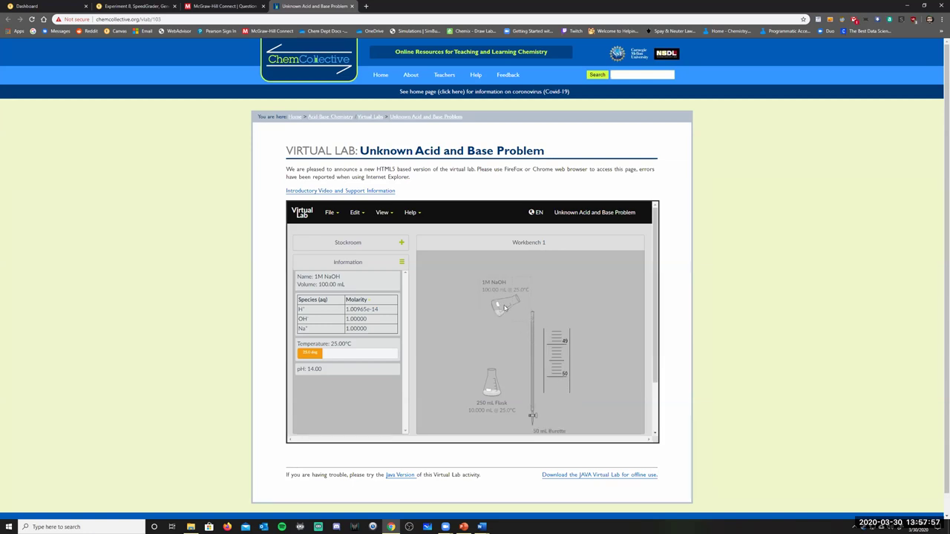
left_click(548, 358)
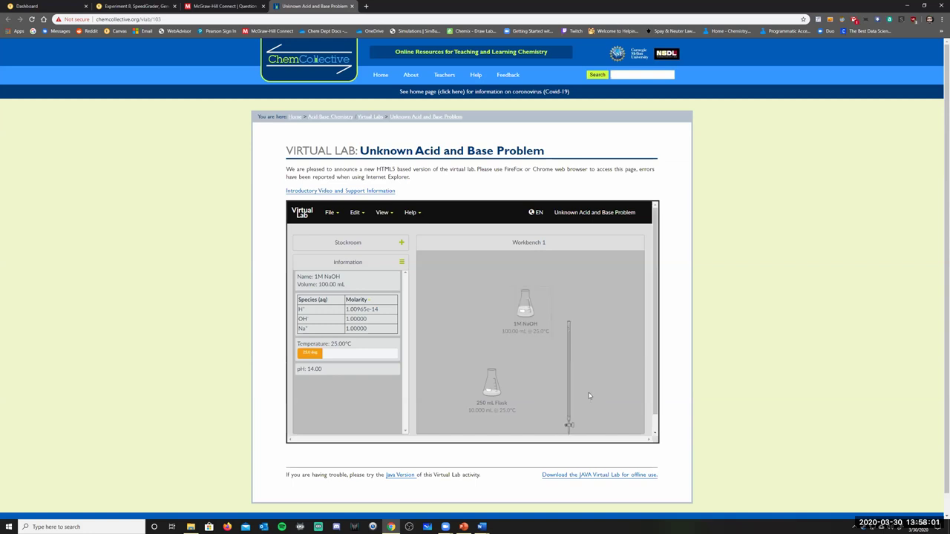
left_click(596, 332)
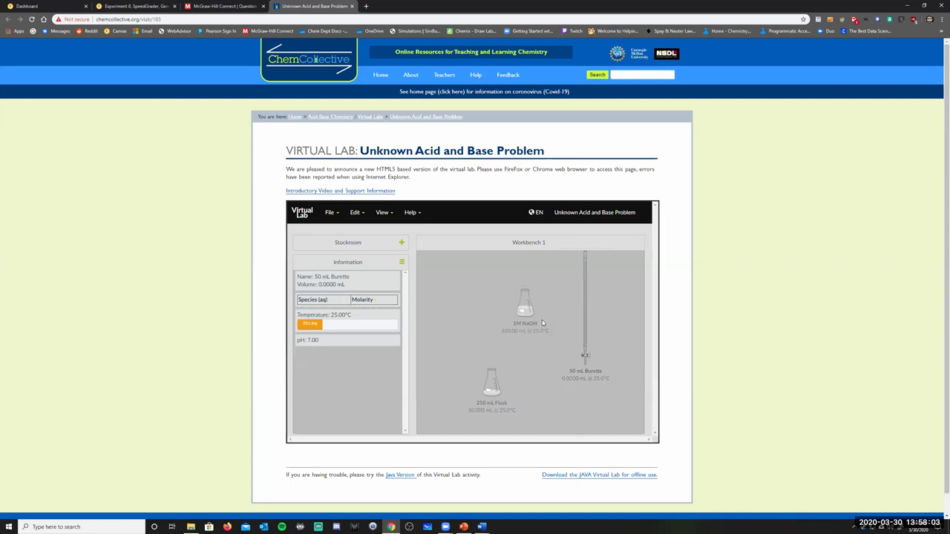
Pour 1 mL of 1M NaOH into the 50 mL burette using Precise mode and separate the two
left_click_drag(542, 320, 571, 345)
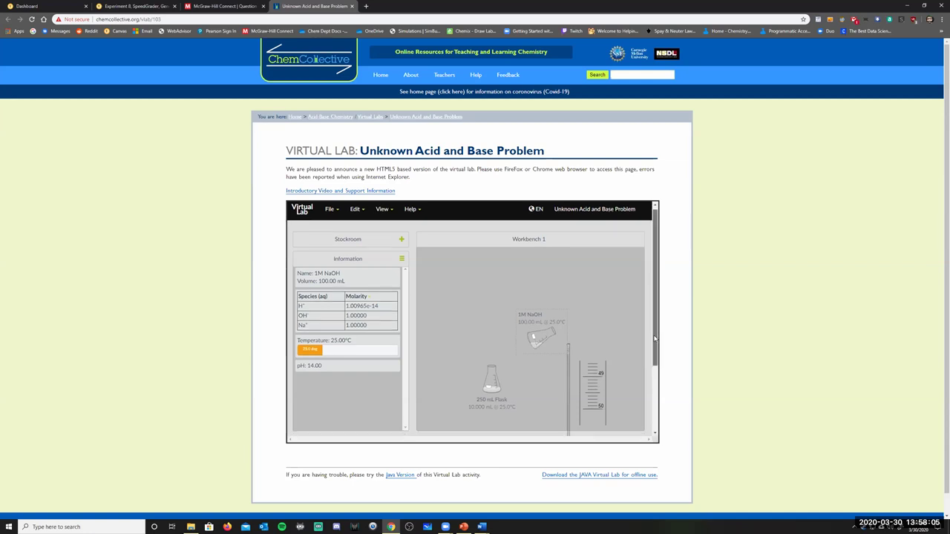
scroll(653, 331, "down", 2)
scroll(652, 375, "up", 3)
scroll(653, 375, "down", 3)
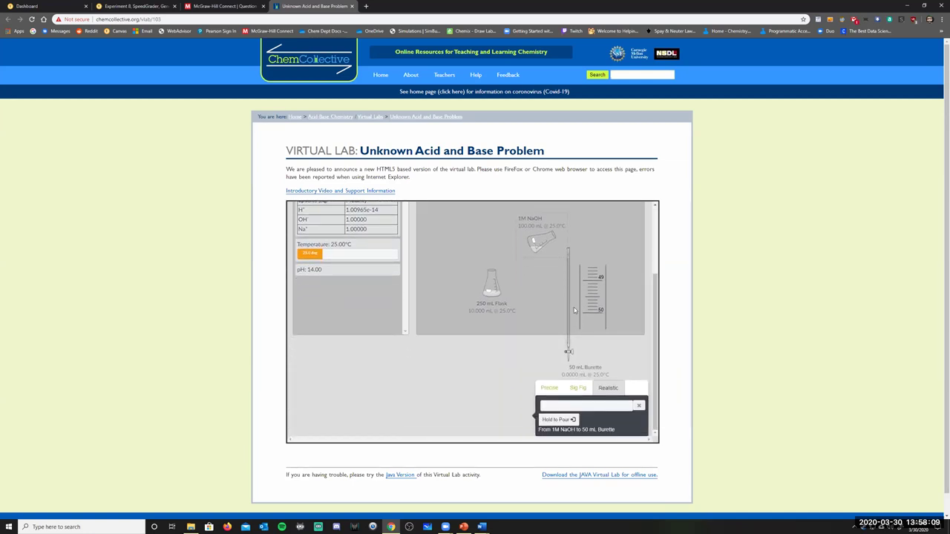
scroll(657, 335, "up", 3)
scroll(658, 335, "down", 3)
left_click(549, 388)
left_click(569, 419)
type("1")
left_click(621, 419)
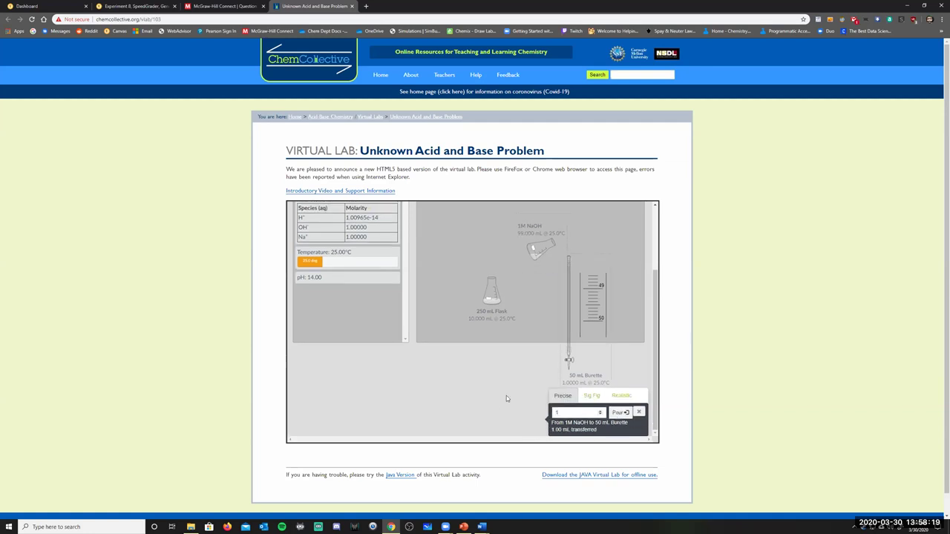
left_click(590, 328)
mouse_move(587, 338)
left_mouse_down()
mouse_move(591, 302)
mouse_move(580, 268)
mouse_move(592, 335)
mouse_move(593, 298)
mouse_move(592, 326)
left_mouse_up()
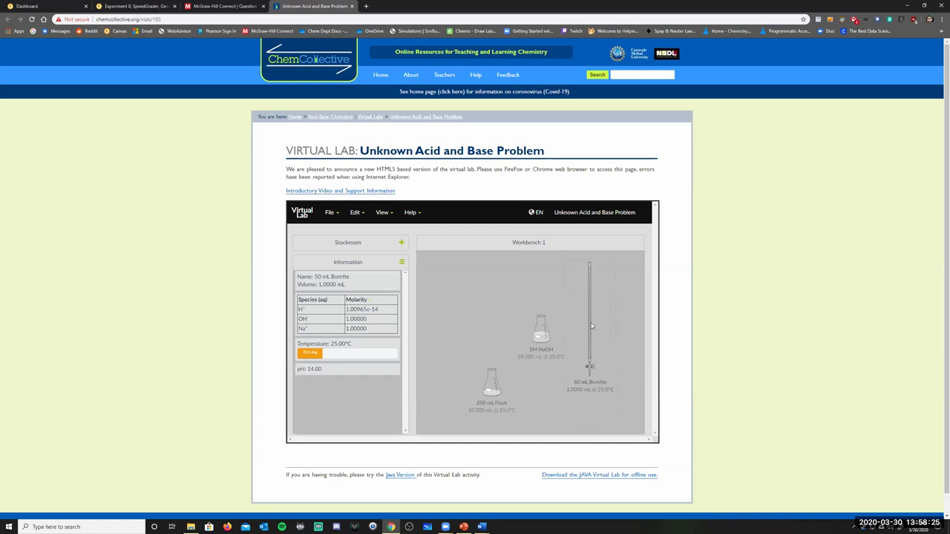
Add a 250 mL beaker from the glassware near the burette and rename it "Waste beaker"
left_click(356, 245)
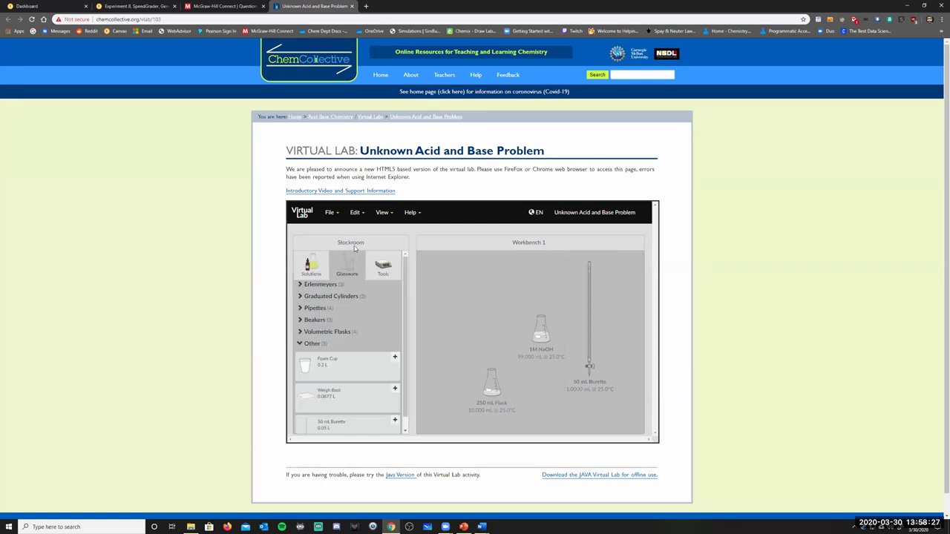
left_click(312, 317)
left_click(342, 339)
left_click_drag(448, 278, 620, 389)
right_click(621, 391)
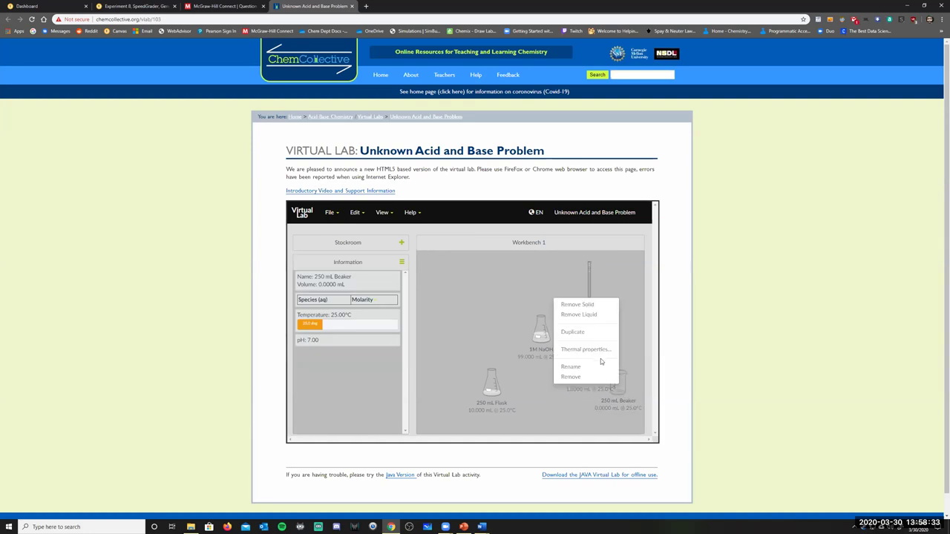
left_click(590, 367)
type("Waste beaker")
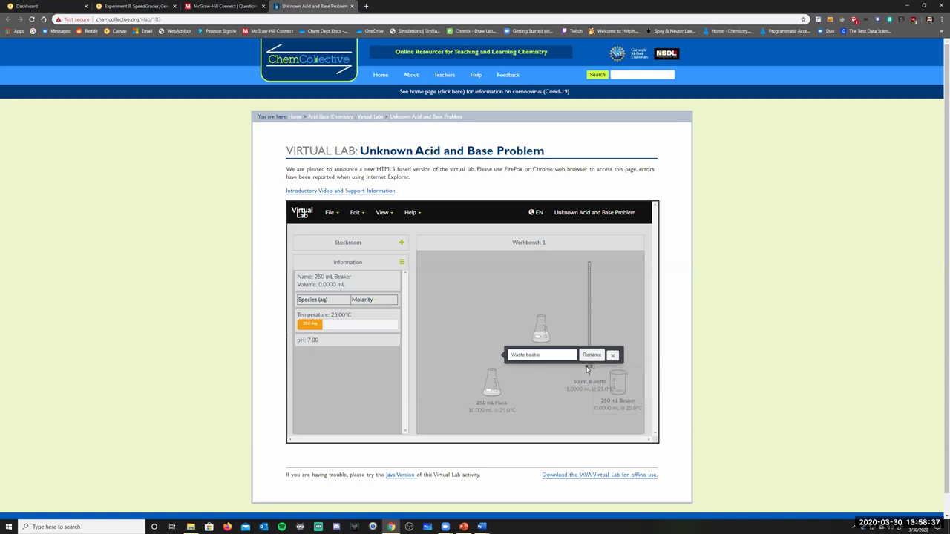
left_click(592, 355)
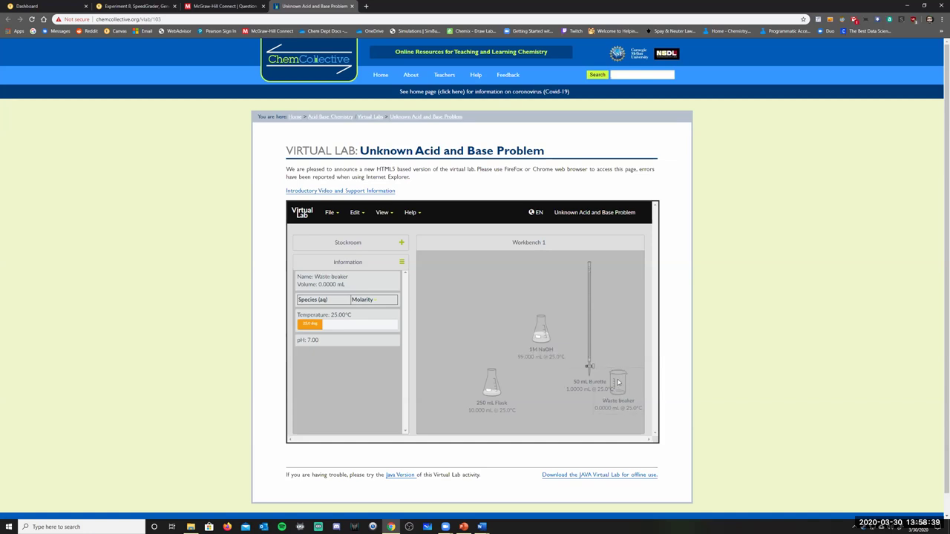
Place the burette over the waste beaker and drain 1 mL of NaOH into it in Precise mode
left_click_drag(593, 350, 624, 382)
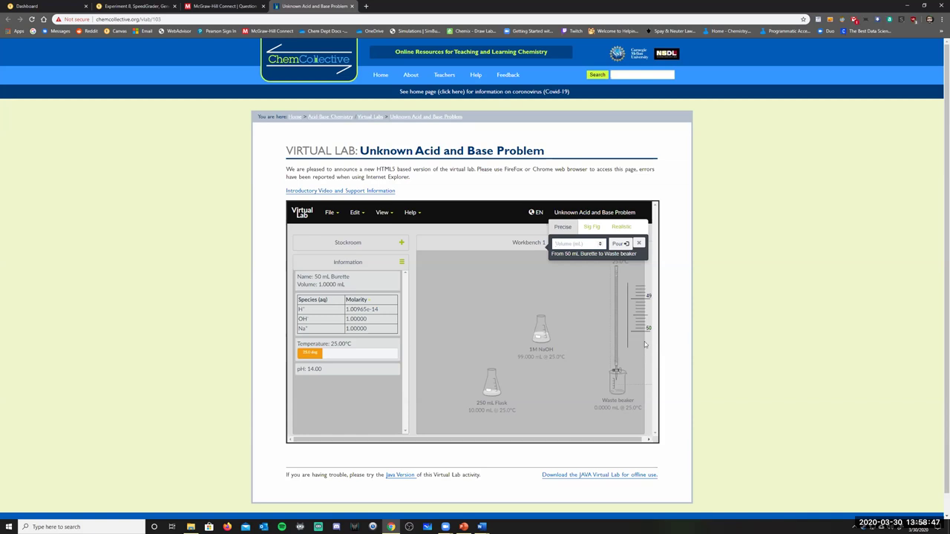
type("1")
left_click(620, 243)
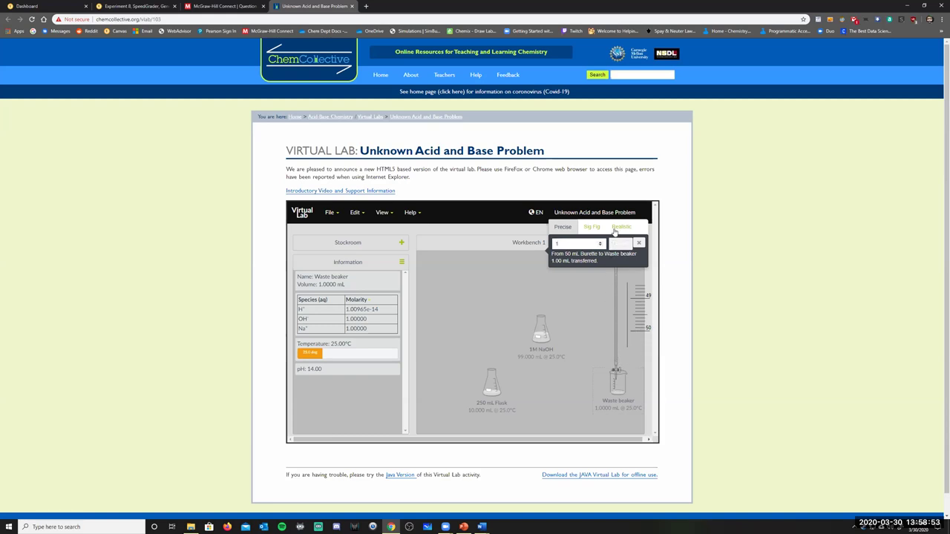
left_click(587, 323)
Fill the burette from the 1M NaOH flask by pouring 50 mL and another 2 mL in Precise mode
left_click_drag(630, 326, 562, 333)
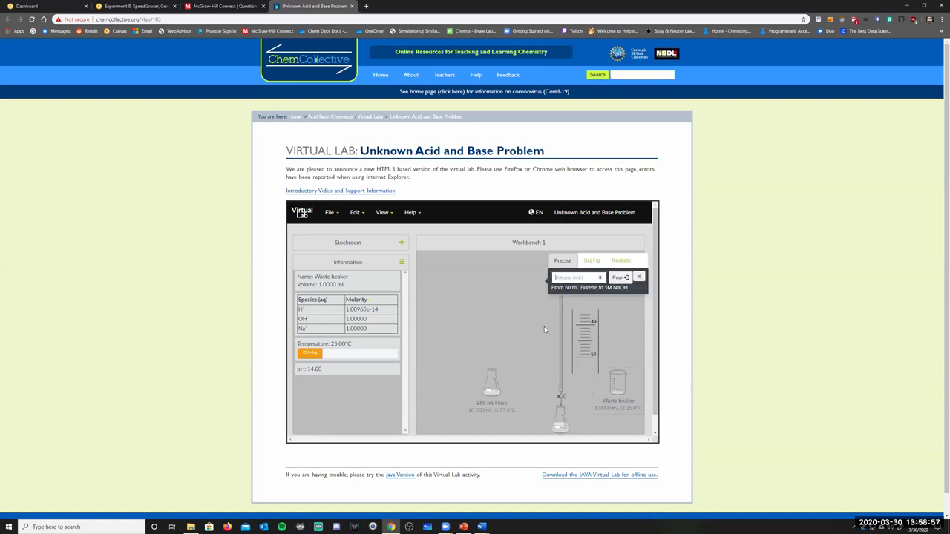
left_click(528, 380)
left_click_drag(561, 415, 557, 301)
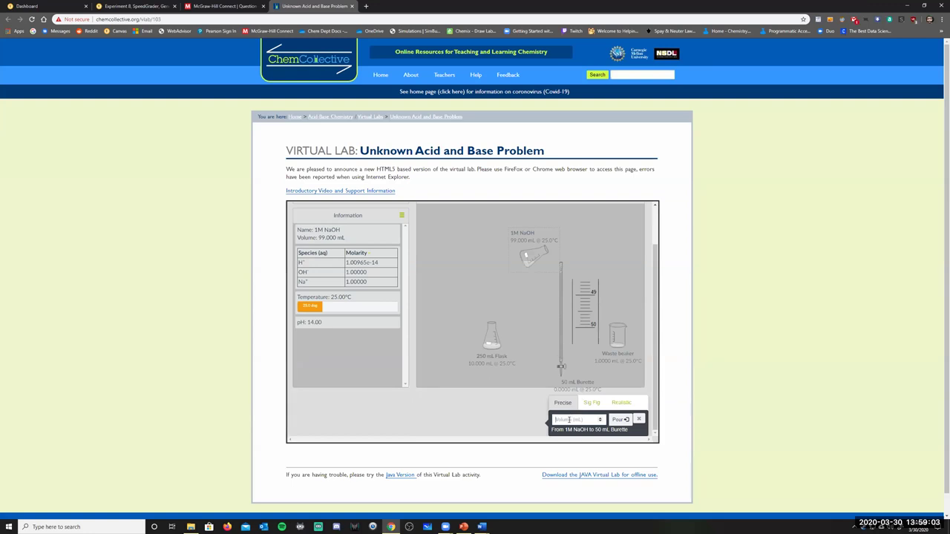
type("50")
left_click(620, 419)
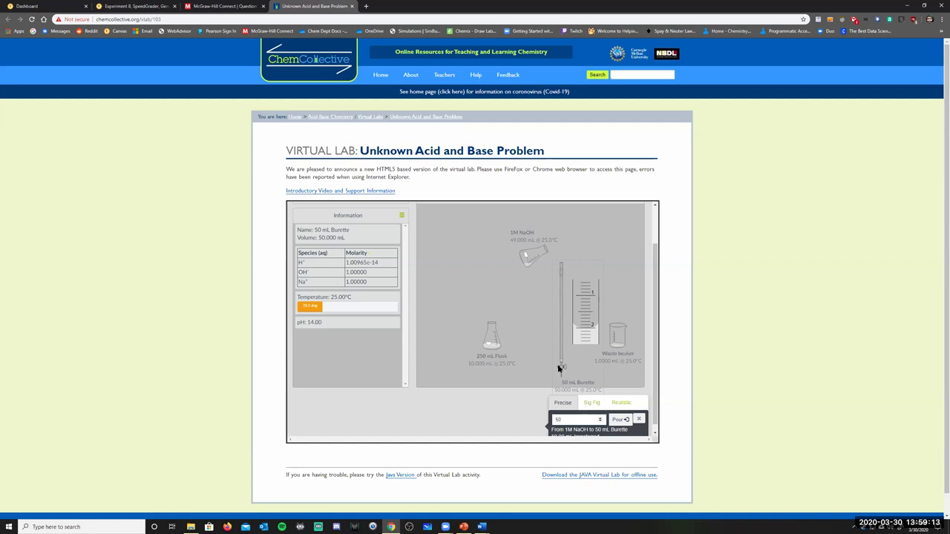
double_click(567, 418)
type("2")
left_click(620, 420)
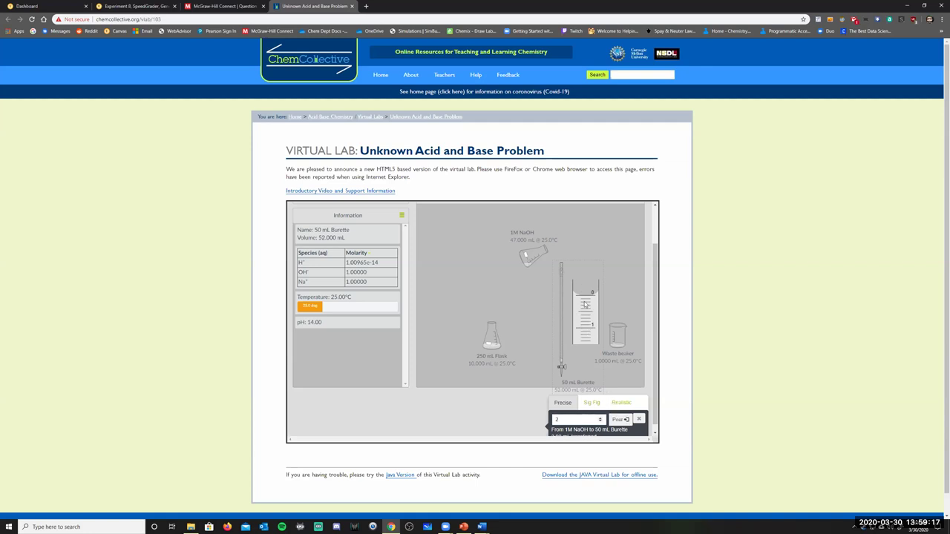
Separate the 1M NaOH flask from the burette and remove it from the workbench
left_click_drag(531, 257, 542, 291)
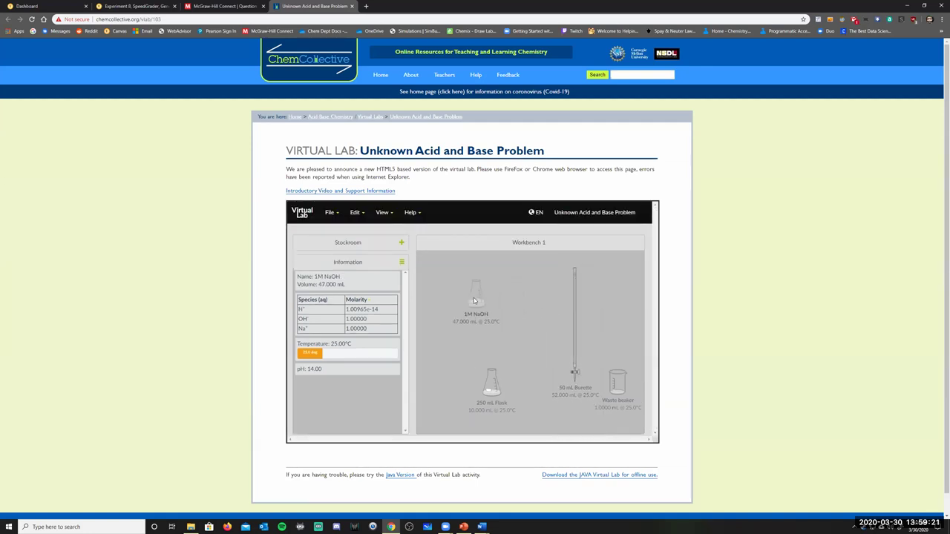
left_click_drag(572, 325, 552, 318)
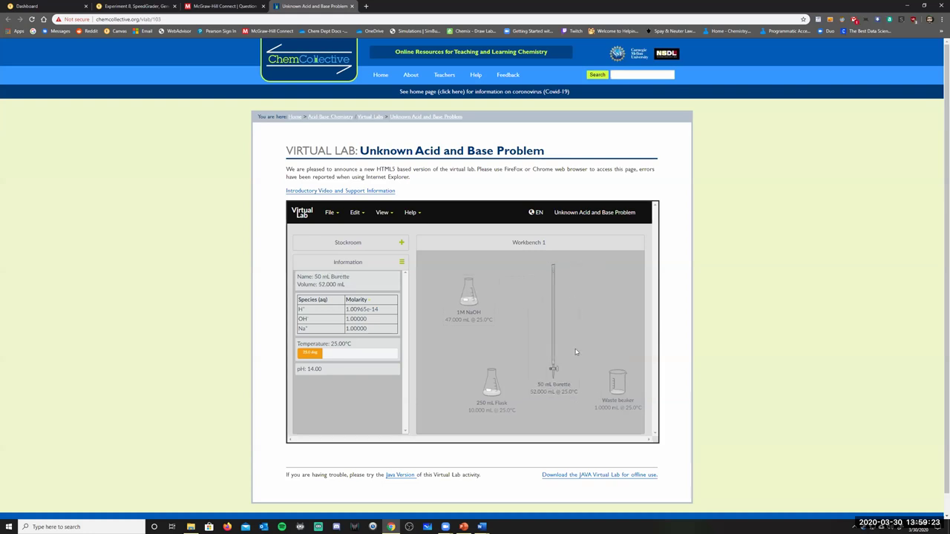
right_click(471, 295)
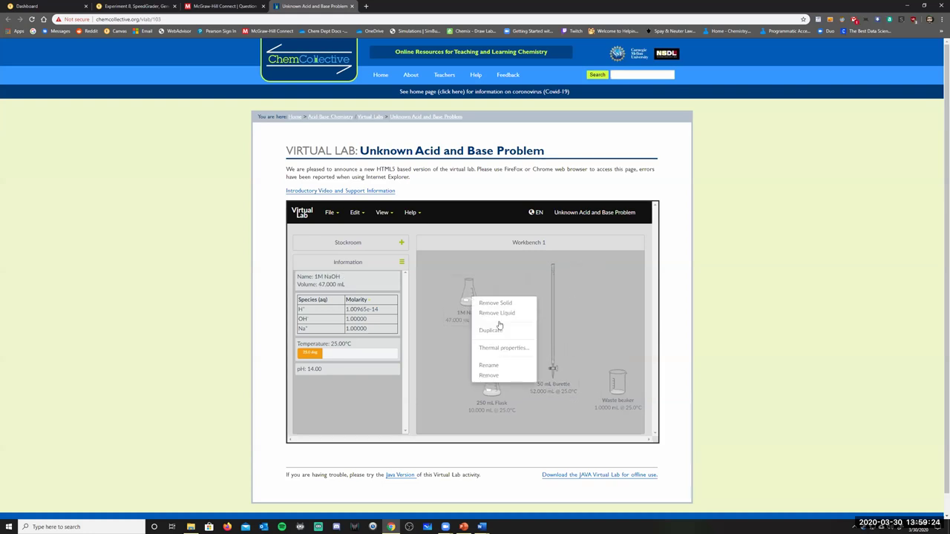
left_click(489, 376)
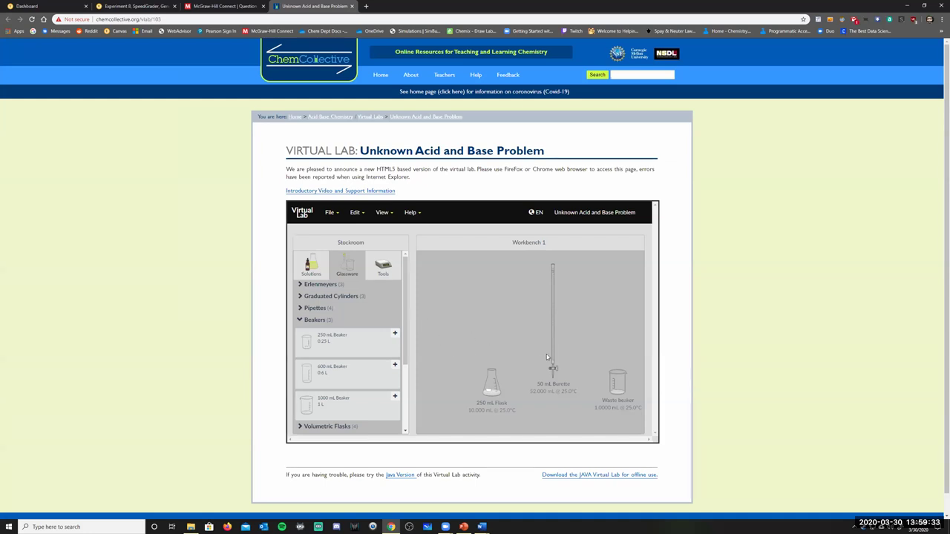
Reposition the filled burette and the 250 mL flask of HCl side by side, leaving space between them
left_click_drag(553, 354, 549, 355)
left_click_drag(492, 382, 495, 384)
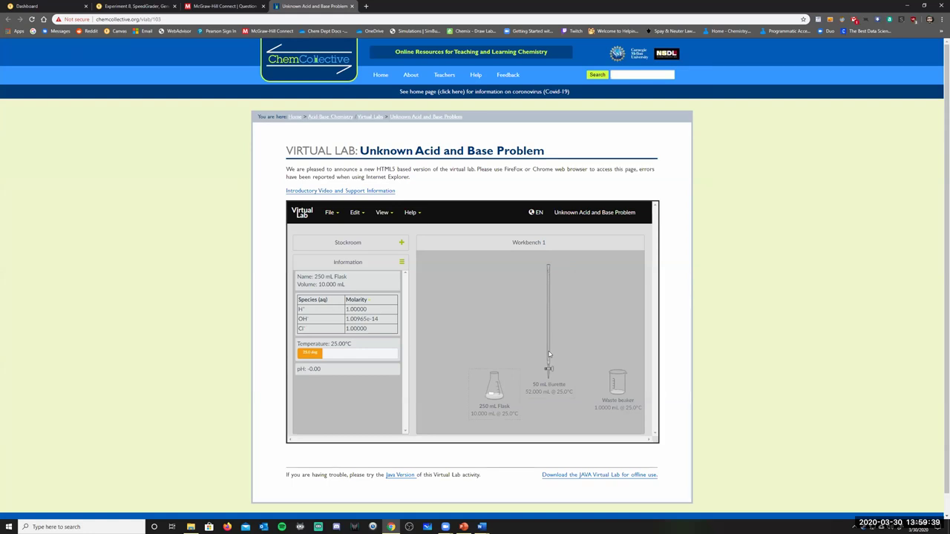
mouse_move(549, 353)
left_mouse_down()
mouse_move(497, 373)
mouse_move(558, 348)
left_mouse_up()
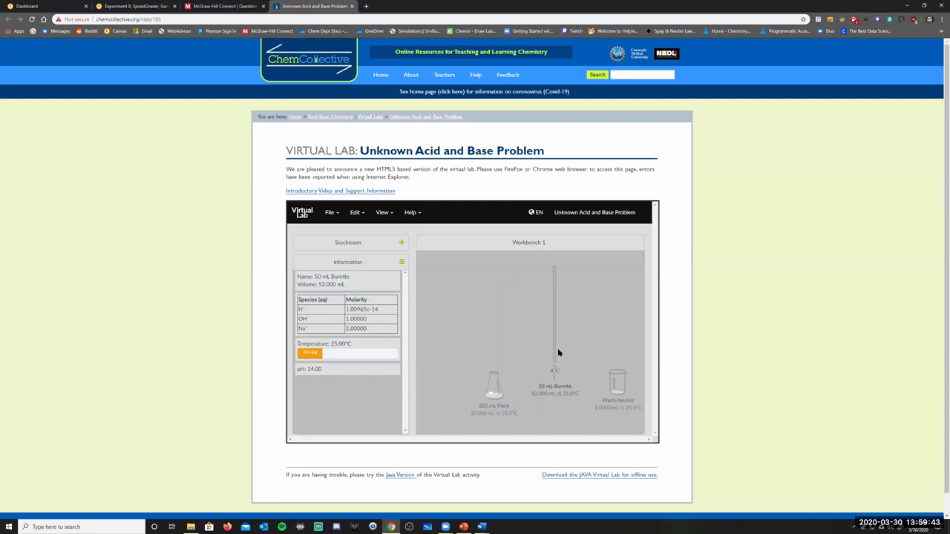
left_click_drag(506, 378, 494, 359)
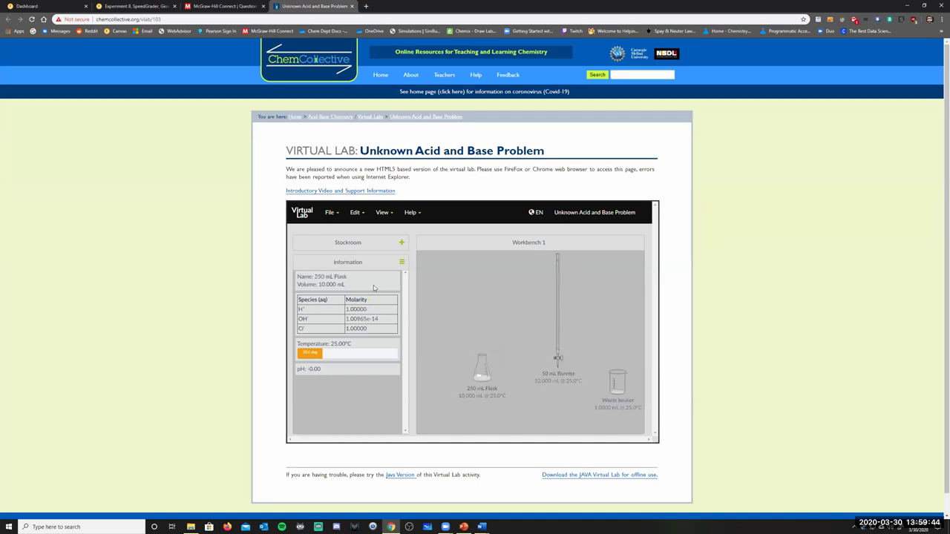
Add distilled water from the stockroom solutions, pour 50 mL into the 250 mL flask, and set the water aside
left_click(363, 247)
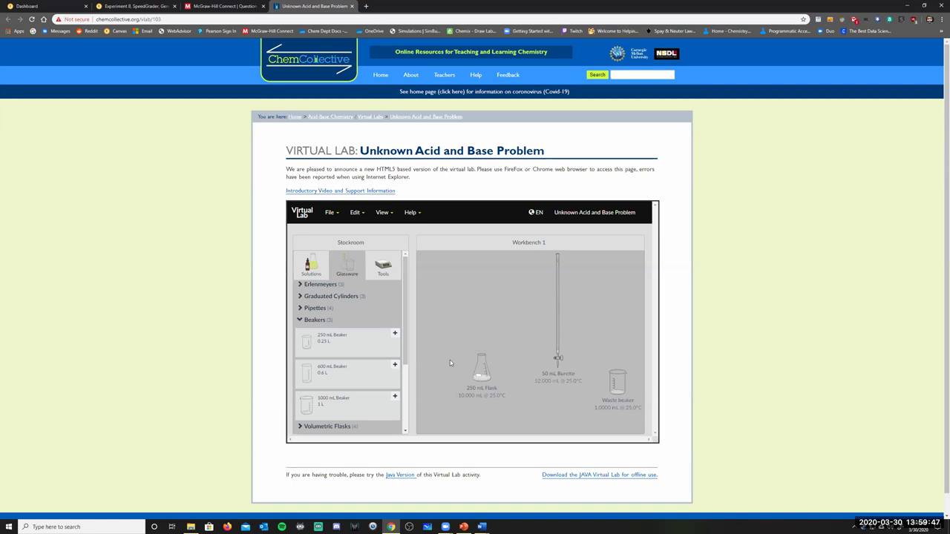
left_click(322, 286)
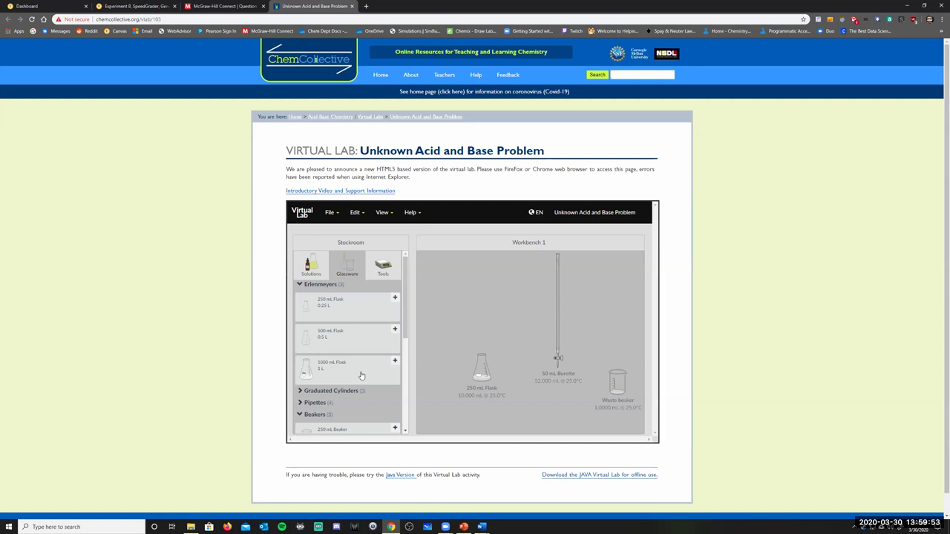
left_click(324, 286)
left_click(319, 268)
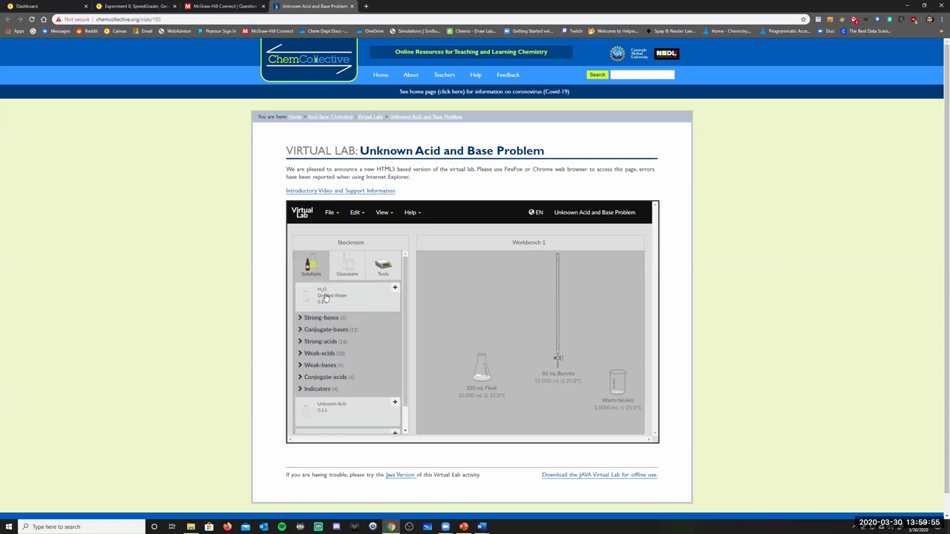
left_click(394, 288)
left_click_drag(444, 282, 478, 367)
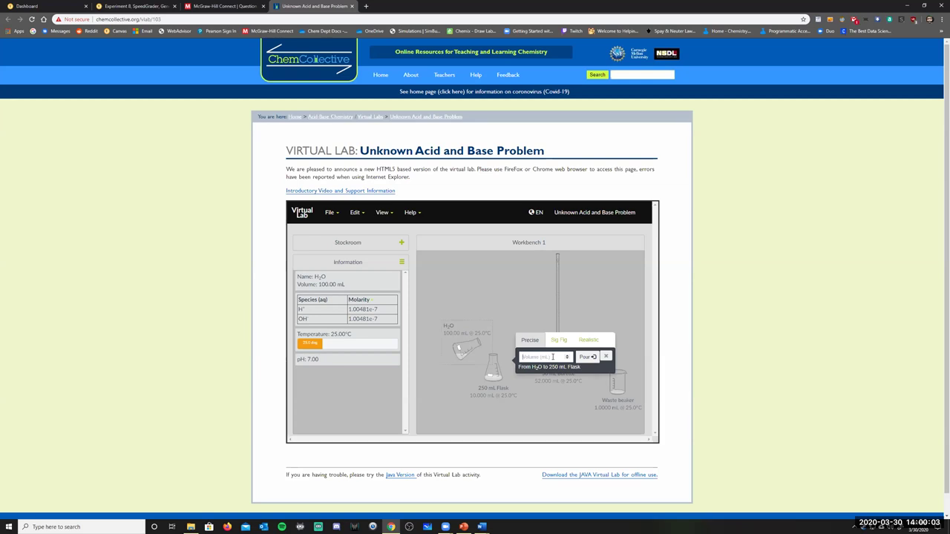
type("50")
left_click(585, 357)
left_click(492, 369)
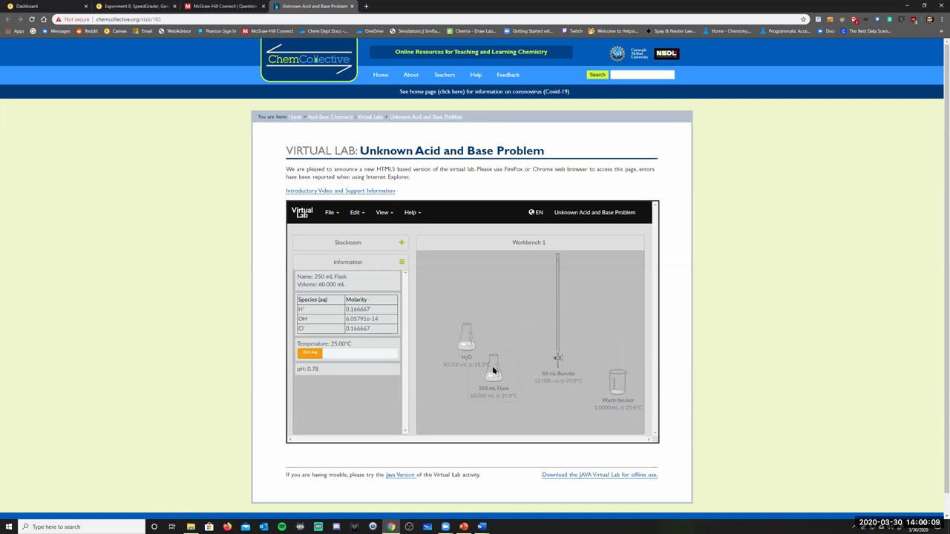
left_click_drag(478, 352, 451, 317)
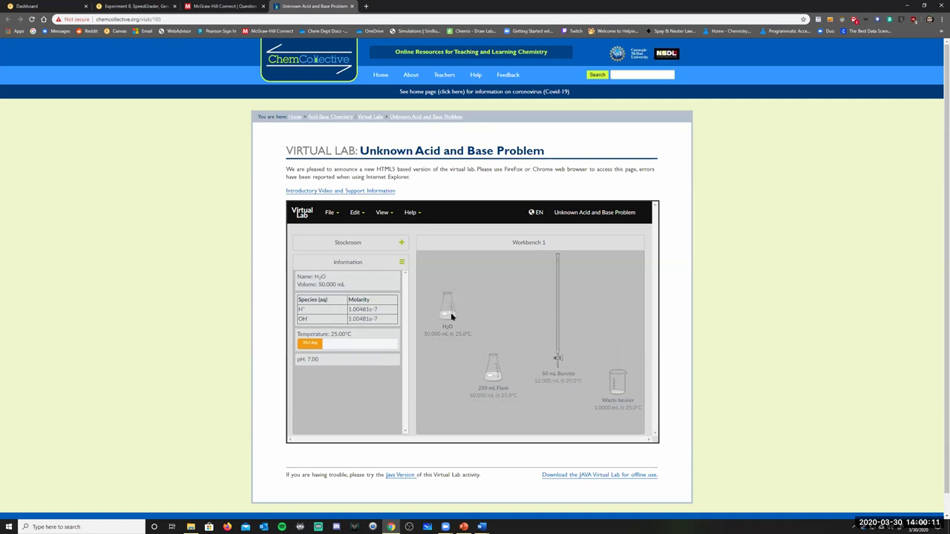
Remove the waste beaker and the distilled water flask from the workbench
right_click(618, 389)
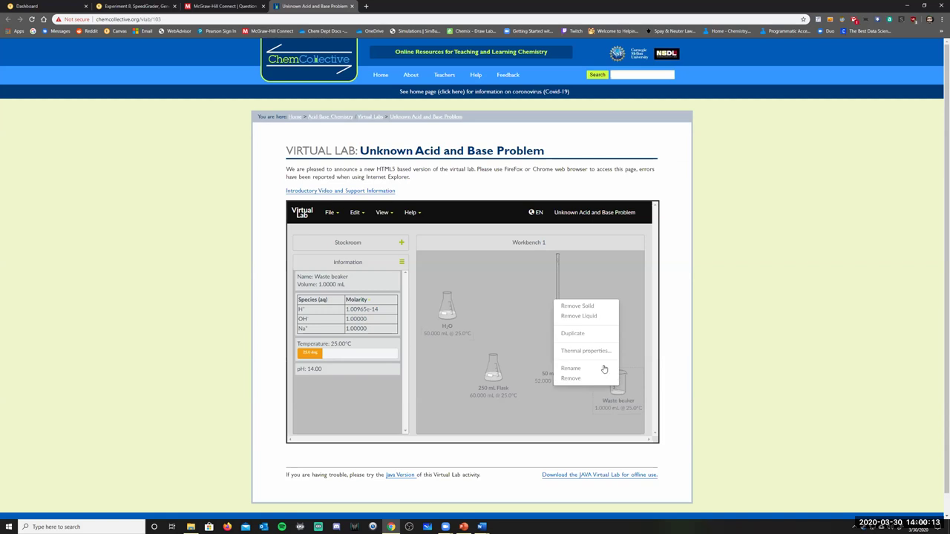
left_click(571, 378)
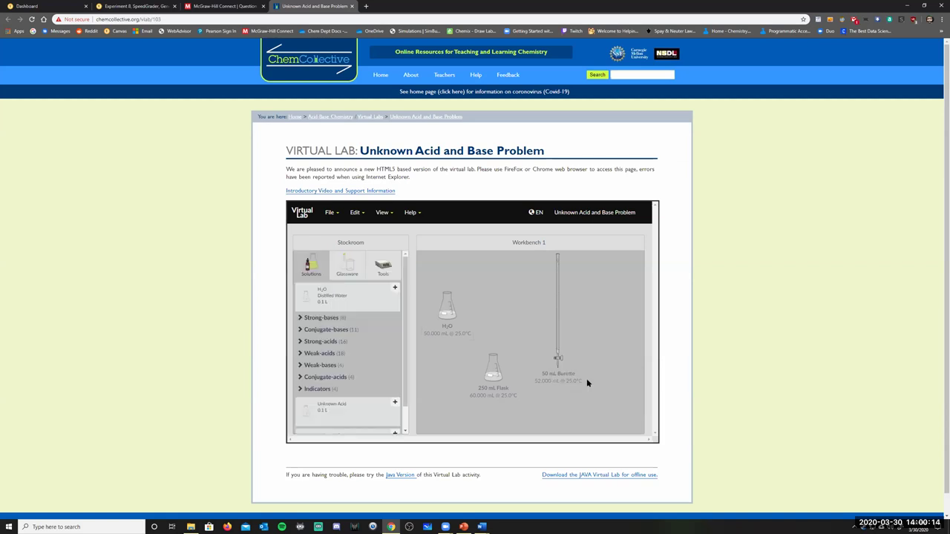
right_click(446, 312)
left_click(468, 387)
left_click_drag(496, 374, 557, 356)
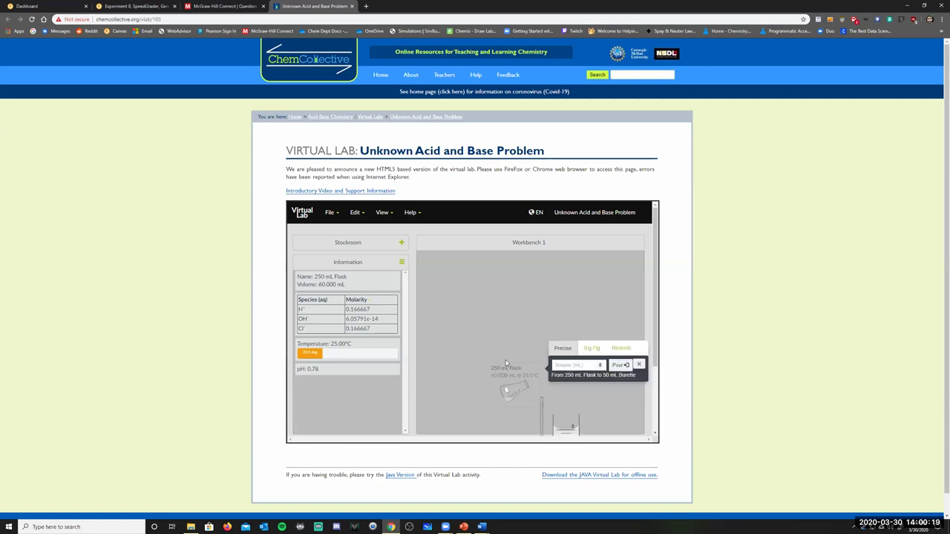
left_click(492, 323)
left_click_drag(542, 403, 591, 267)
left_click_drag(477, 306, 503, 347)
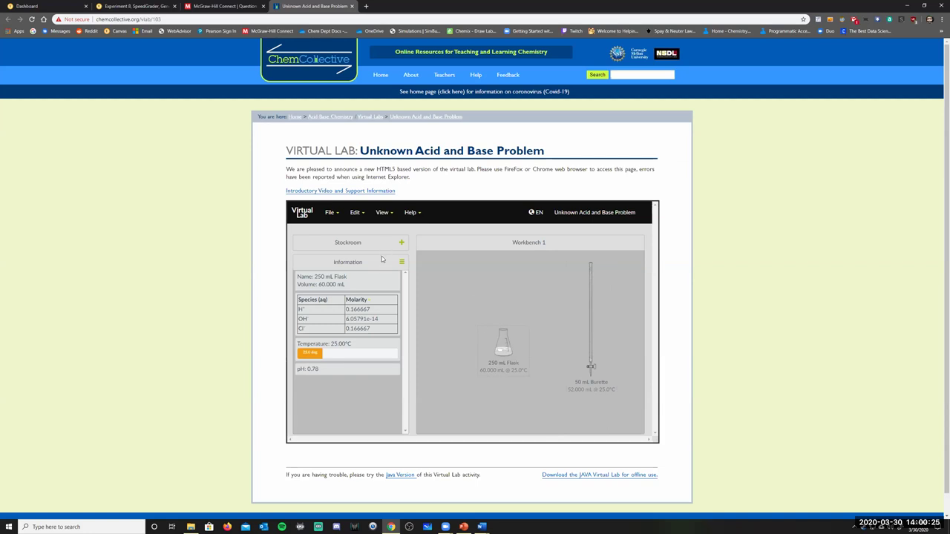
Add a flask of distilled water from the stockroom solutions and place it beside the 250 mL flask
left_click(380, 256)
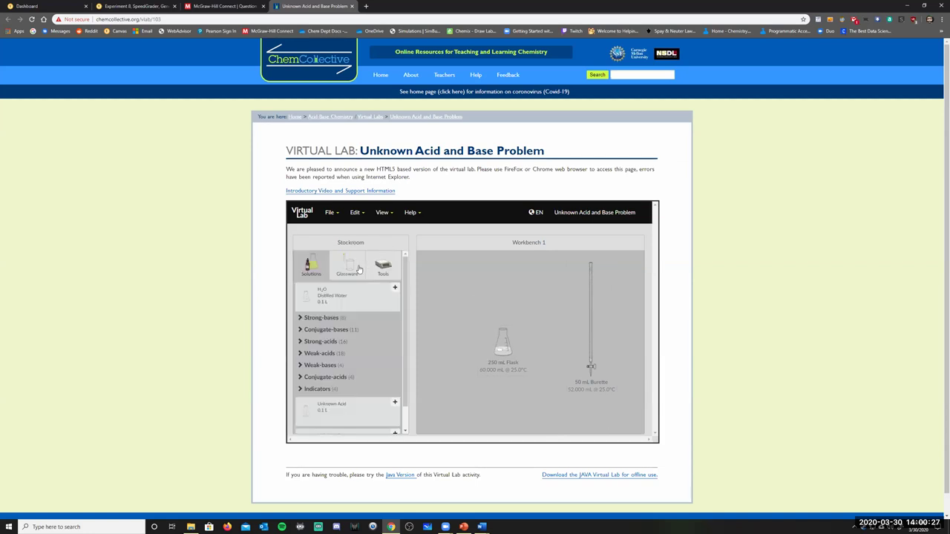
left_click(395, 292)
left_click_drag(442, 286, 517, 342)
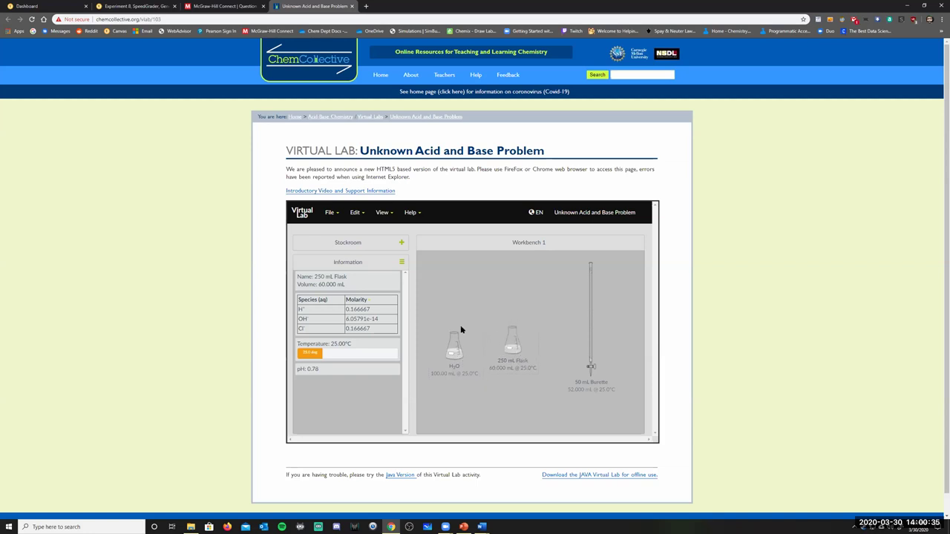
Add phenolphthalein from the stockroom indicators and pour 0.5 mL of it into the 250 mL flask
left_click(367, 246)
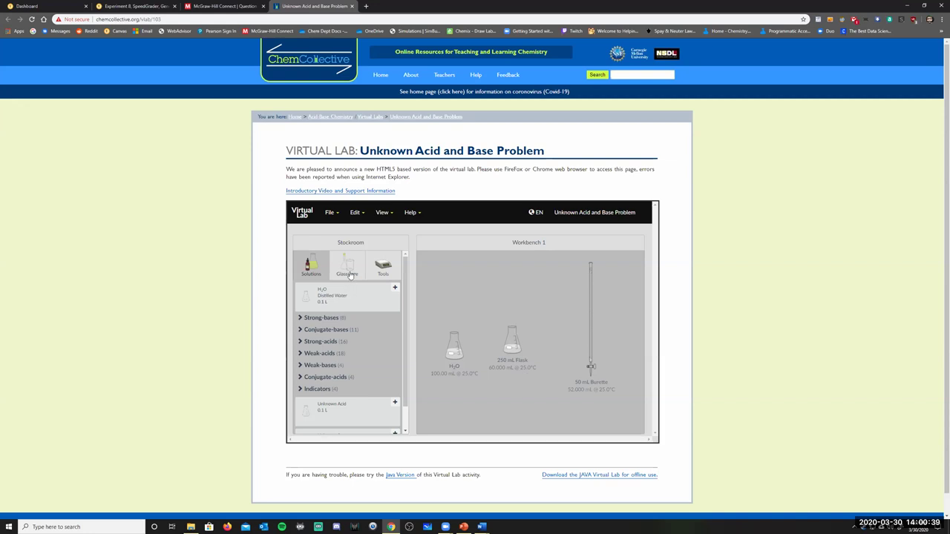
scroll(341, 321, "down", 1)
left_click(323, 363)
scroll(356, 356, "down", 3)
double_click(332, 372)
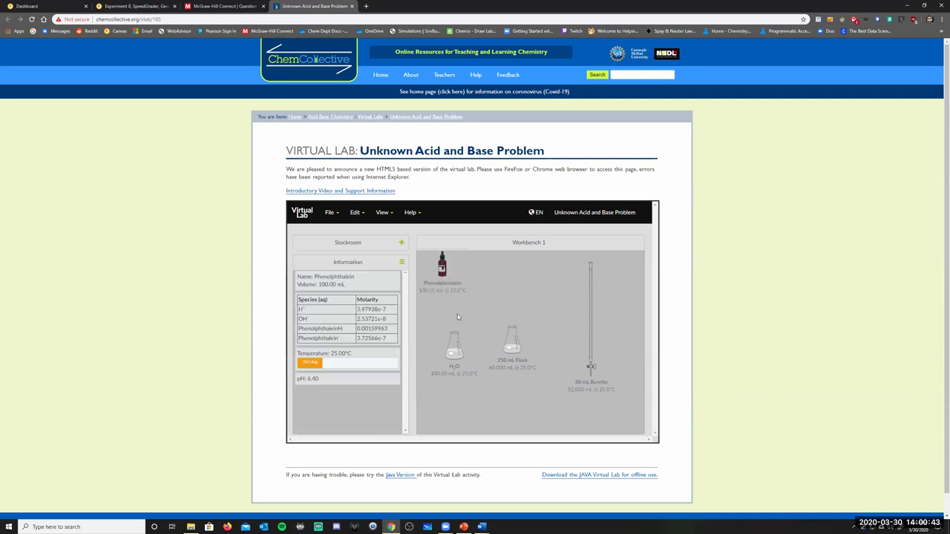
left_click_drag(442, 271, 513, 331)
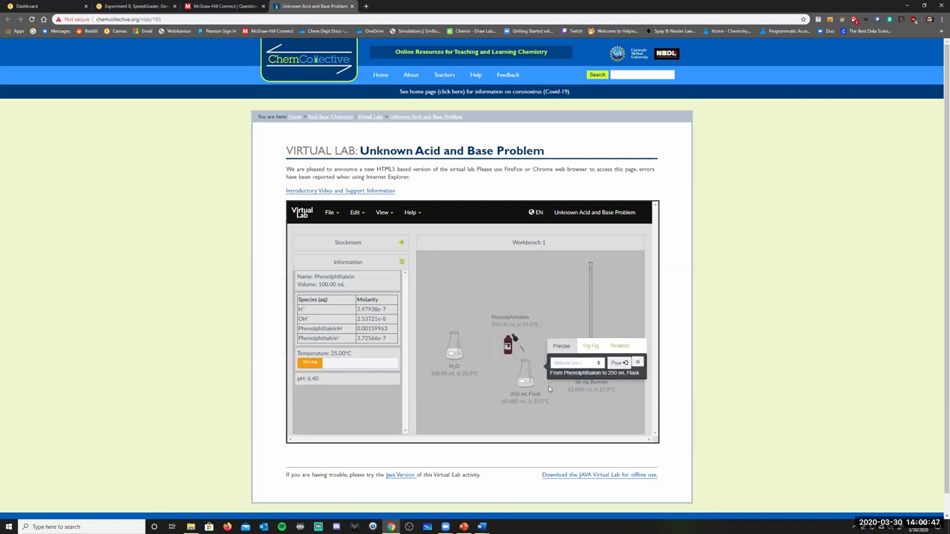
type("0.5")
left_click(618, 362)
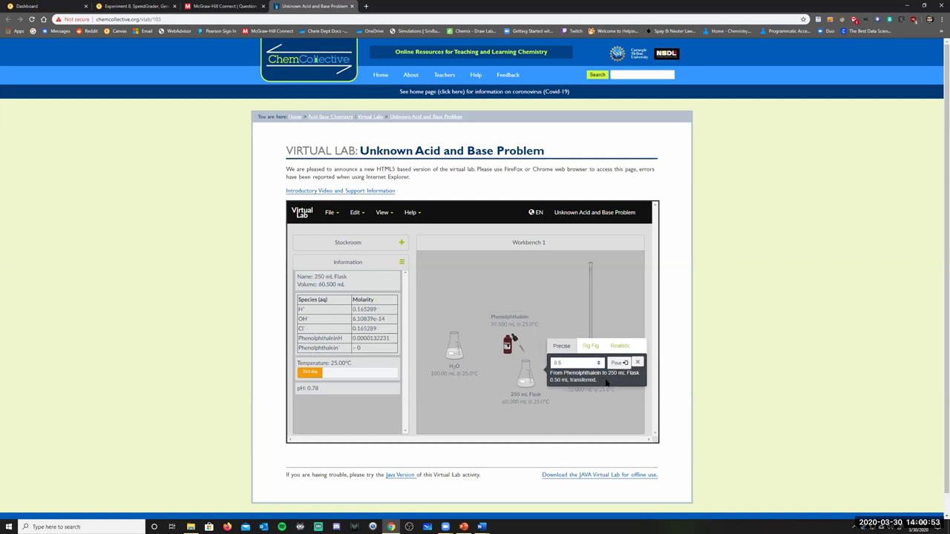
Separate the phenolphthalein bottle from the 250 mL flask and remove it from the workbench
left_click(512, 342)
left_click_drag(511, 343, 441, 291)
right_click(445, 286)
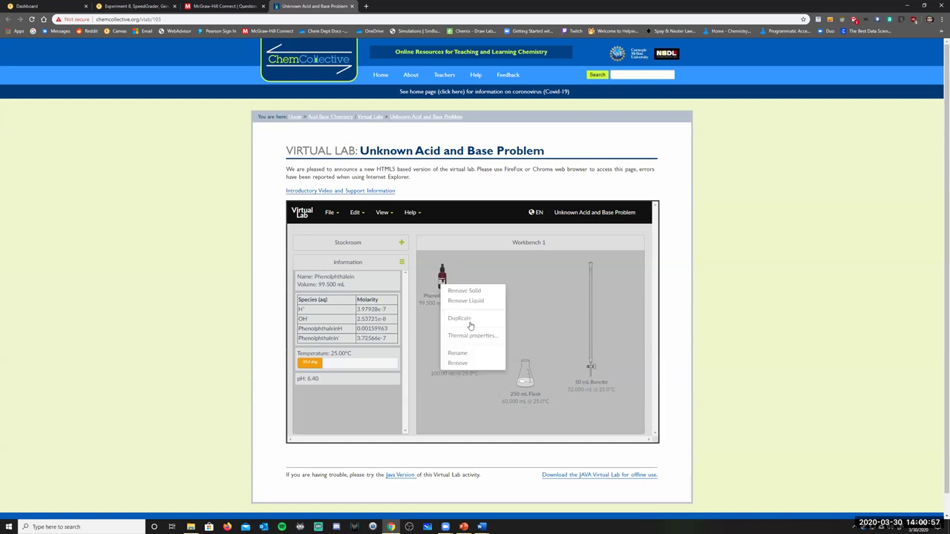
left_click(467, 363)
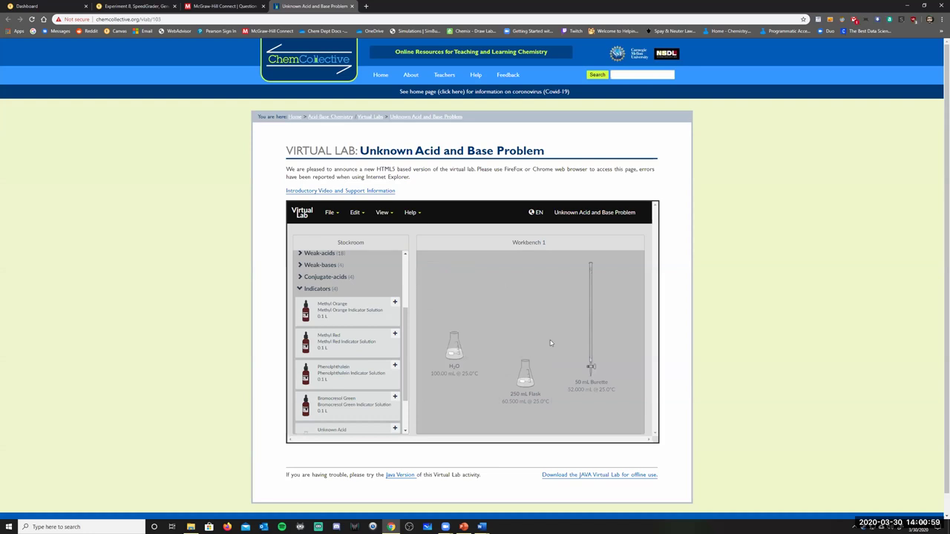
Place the burette over the 250 mL flask and dispense two 0.50 mL portions of NaOH in Sig Fig mode
left_click_drag(524, 369, 529, 391)
left_click_drag(592, 364, 525, 385)
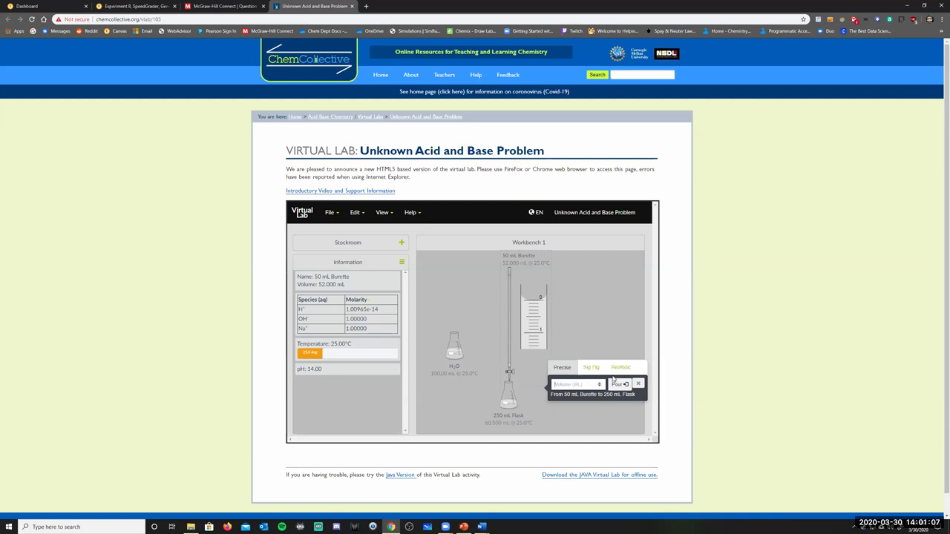
left_click(621, 368)
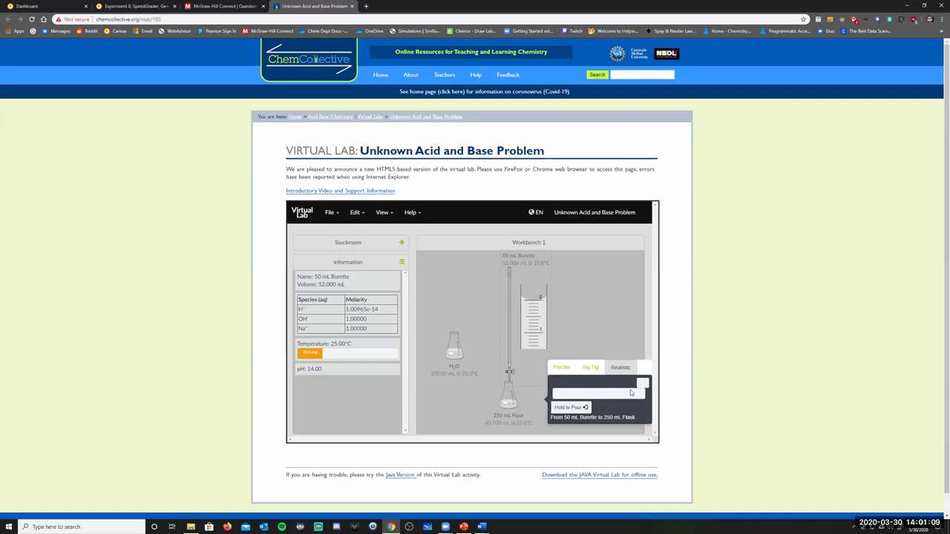
left_click(564, 368)
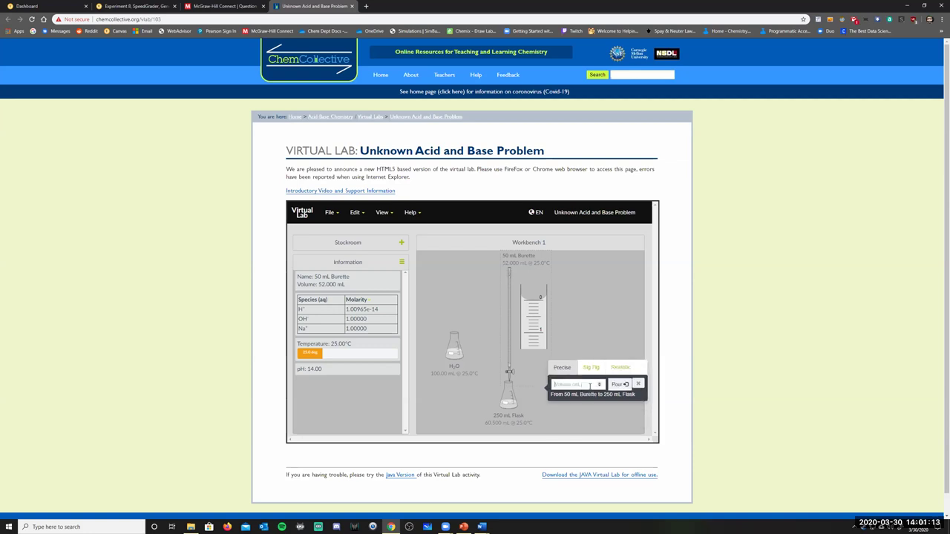
left_click(590, 367)
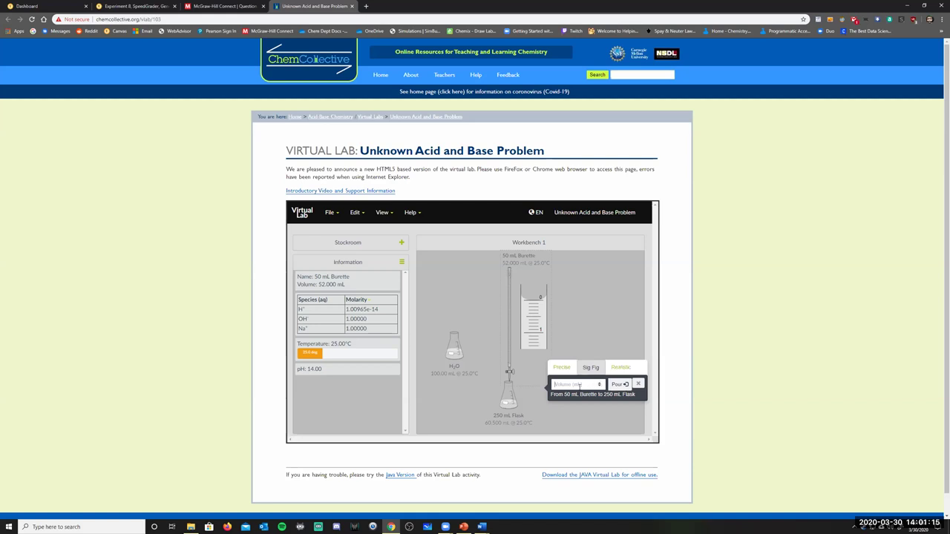
type("0.50")
left_click(620, 385)
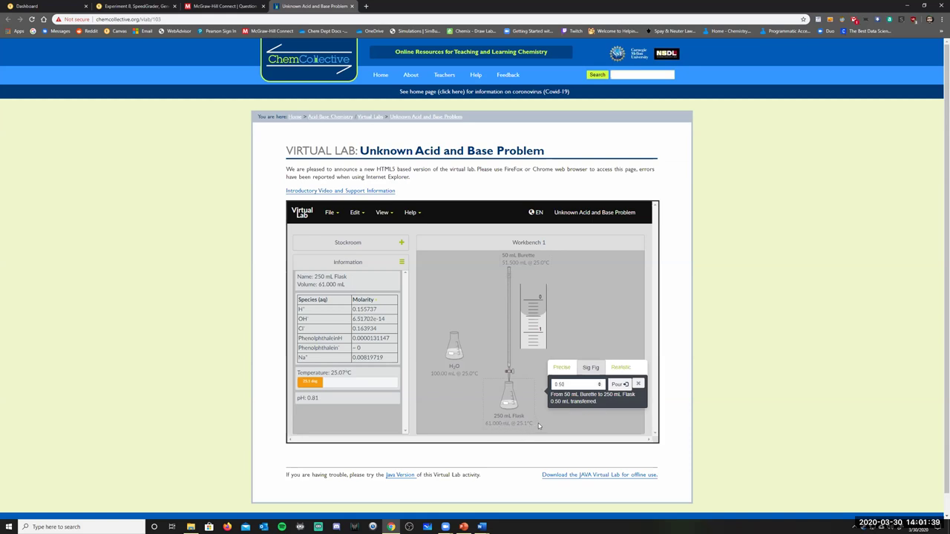
left_click(615, 384)
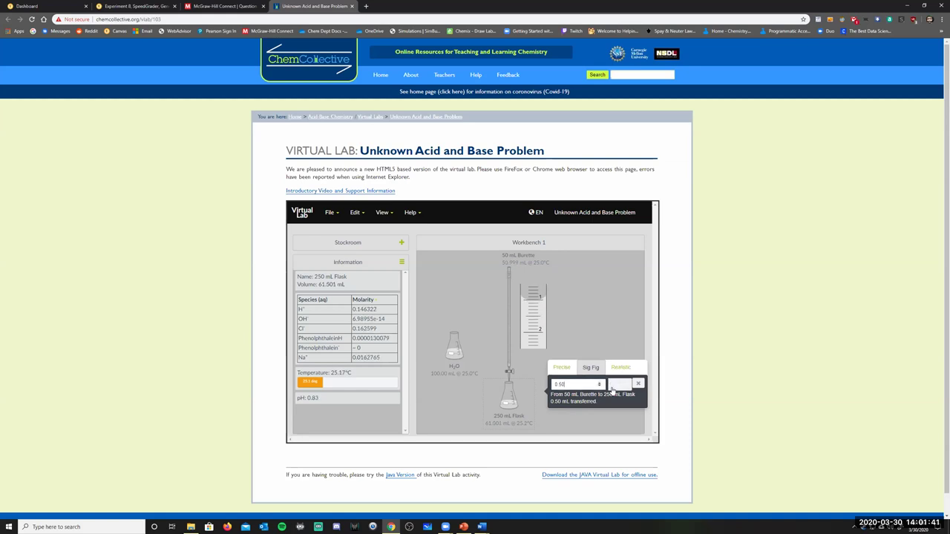
Dispense NaOH from the burette into the 250 mL flask in repeated 1.00 mL portions, 8 mL in all
left_click_drag(572, 384, 553, 384)
type("1.00")
left_click(615, 385)
left_click(618, 386)
left_click(619, 385)
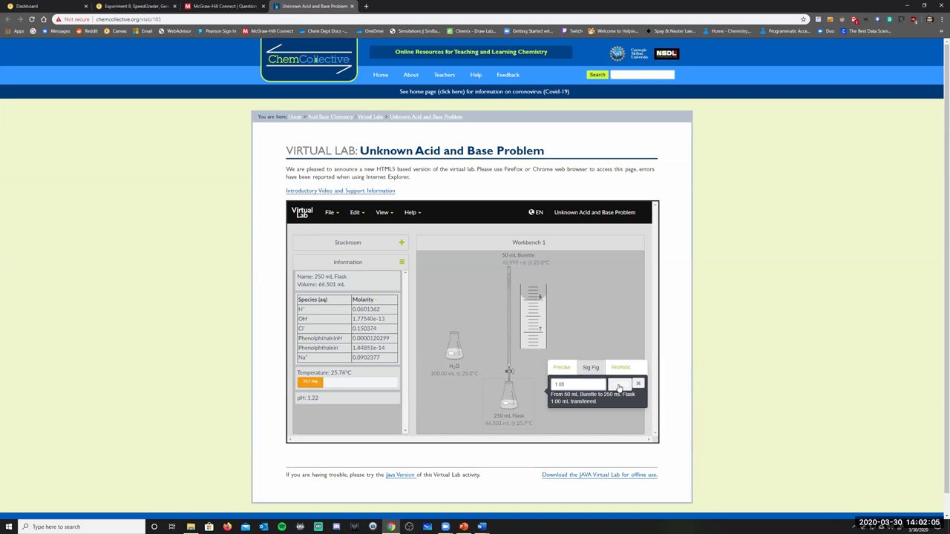
left_click(620, 385)
left_click(620, 385)
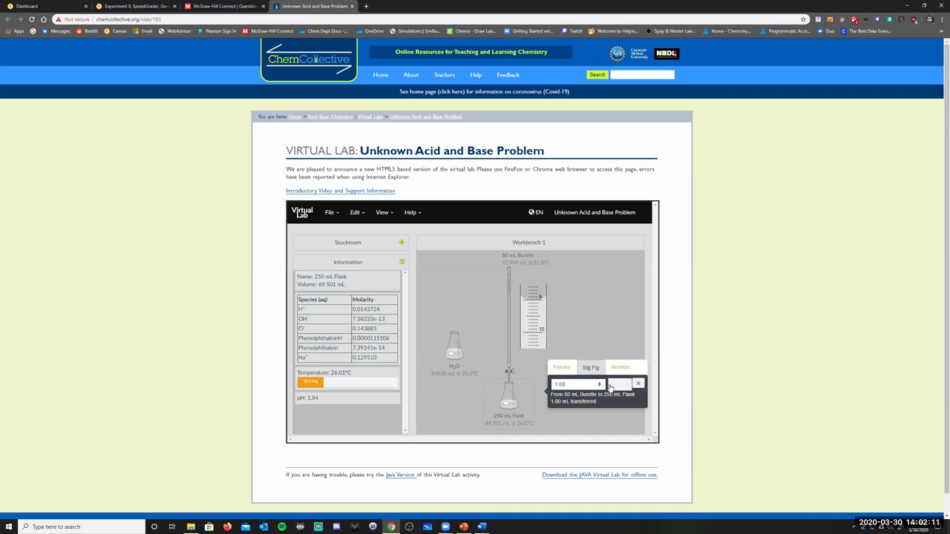
Switch the transfer to Realistic mode and add 19 single 0.05 mL drops of NaOH to the 250 mL flask
left_click_drag(571, 383, 553, 384)
left_click(619, 368)
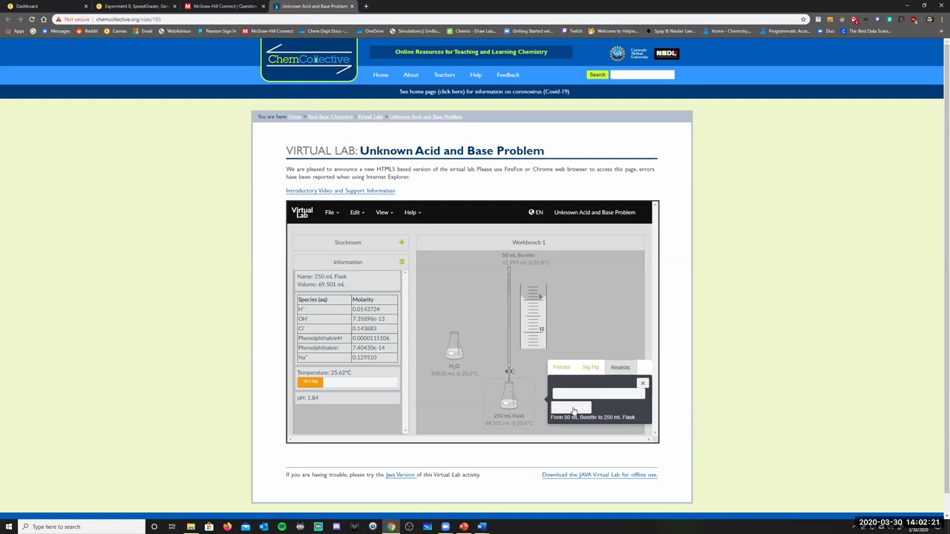
left_click(572, 408)
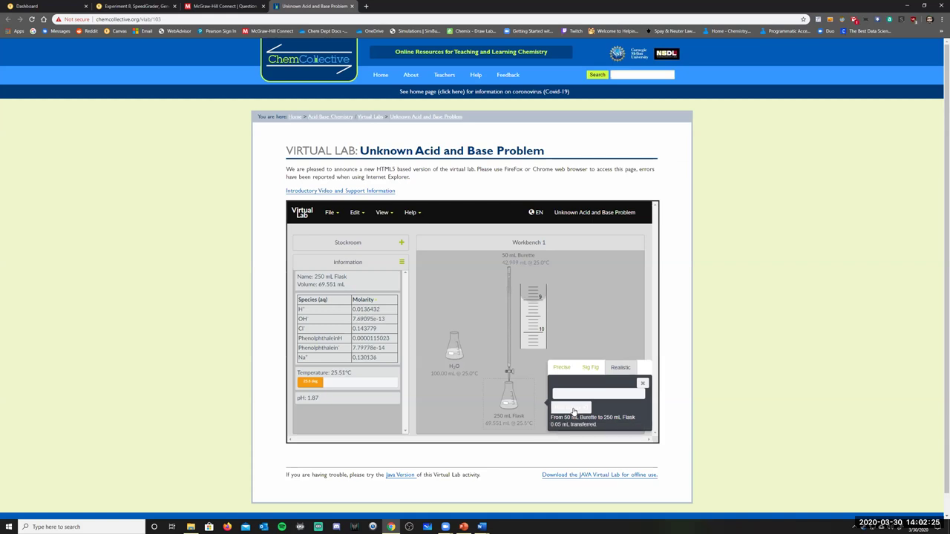
left_click(572, 408)
left_click(572, 408)
left_click(572, 408)
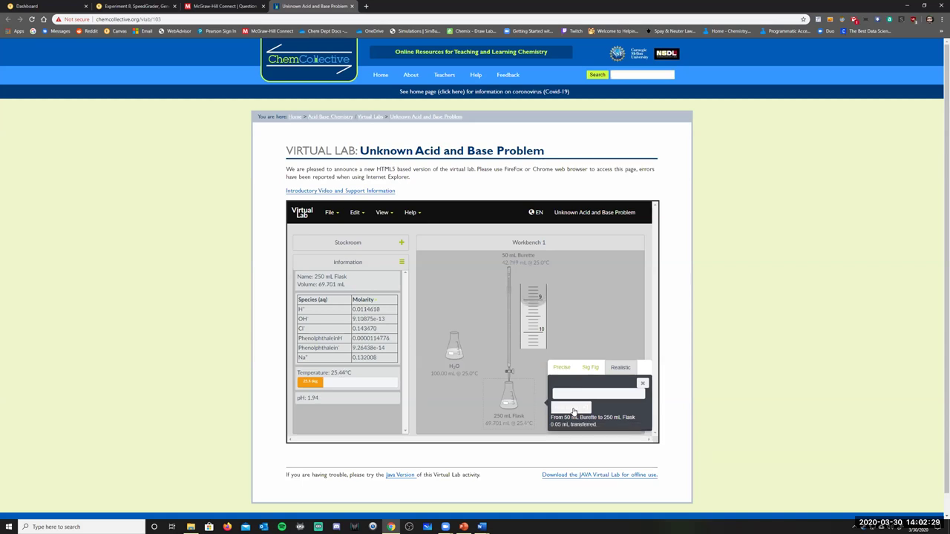
left_click(572, 408)
left_click(572, 408)
left_click(572, 408)
left_click(572, 409)
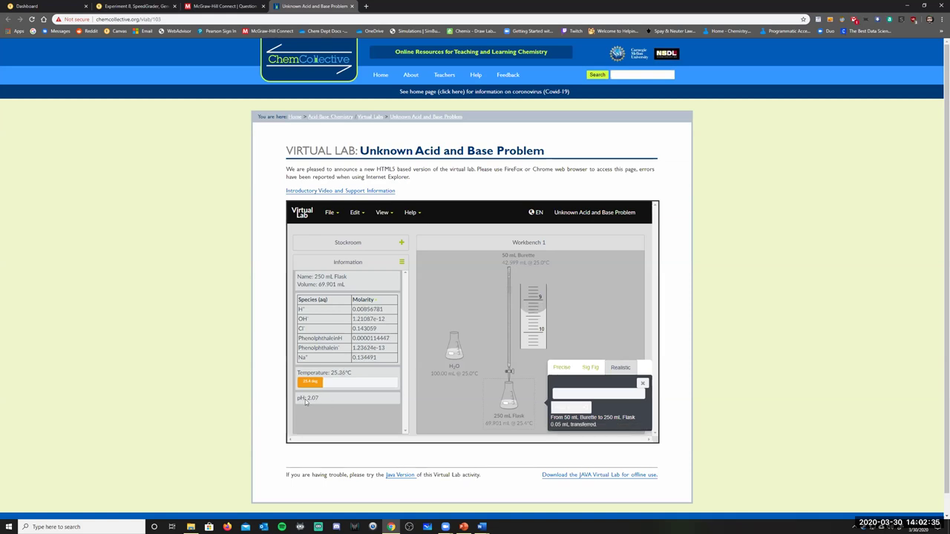
left_click(568, 410)
left_click(568, 410)
left_click(568, 410)
left_click(568, 410)
left_click(568, 411)
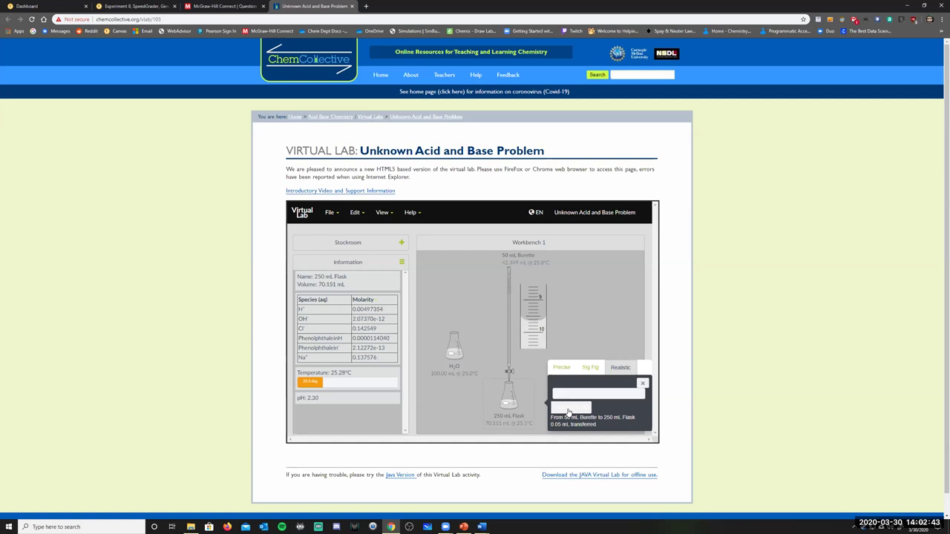
left_click(568, 410)
left_click(568, 410)
left_click(568, 409)
left_click(568, 409)
left_click(568, 409)
left_click(568, 408)
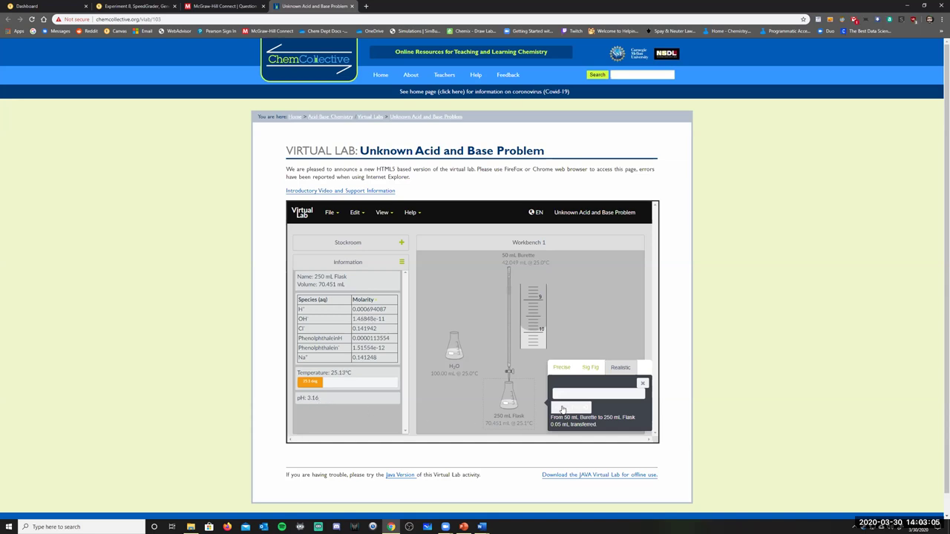
Return to Sig Fig mode and dispense five 0.01 mL portions of NaOH into the 250 mL flask
left_click(563, 368)
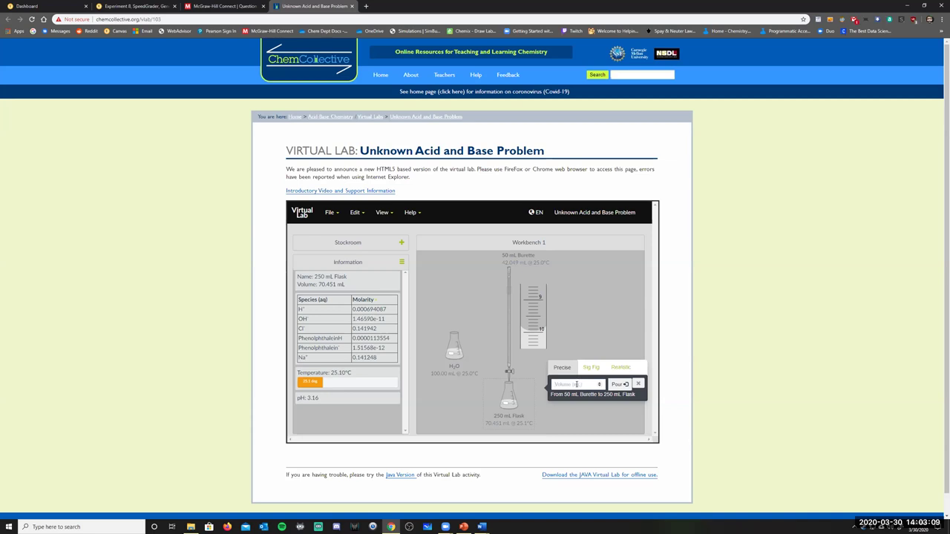
left_click(590, 368)
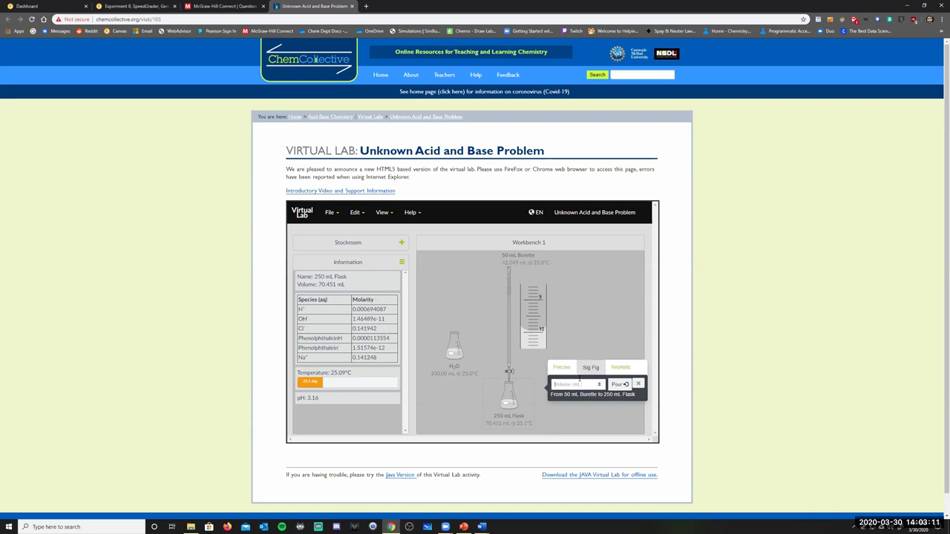
left_click(576, 383)
type("0.01")
left_click(615, 385)
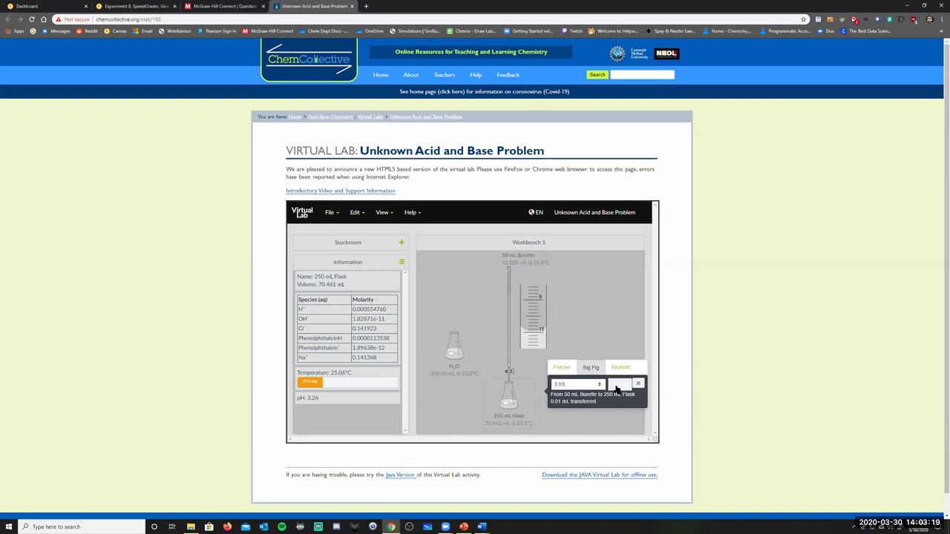
left_click(616, 385)
left_click(616, 385)
left_click(616, 385)
left_click(616, 385)
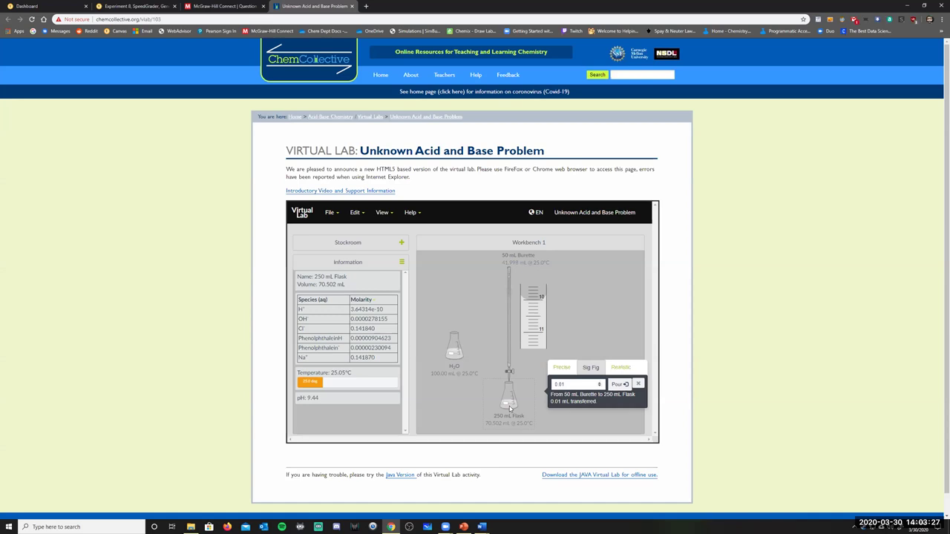
Place the distilled water flask right beside the titrated 250 mL flask for a colour comparison
left_click_drag(452, 346, 468, 396)
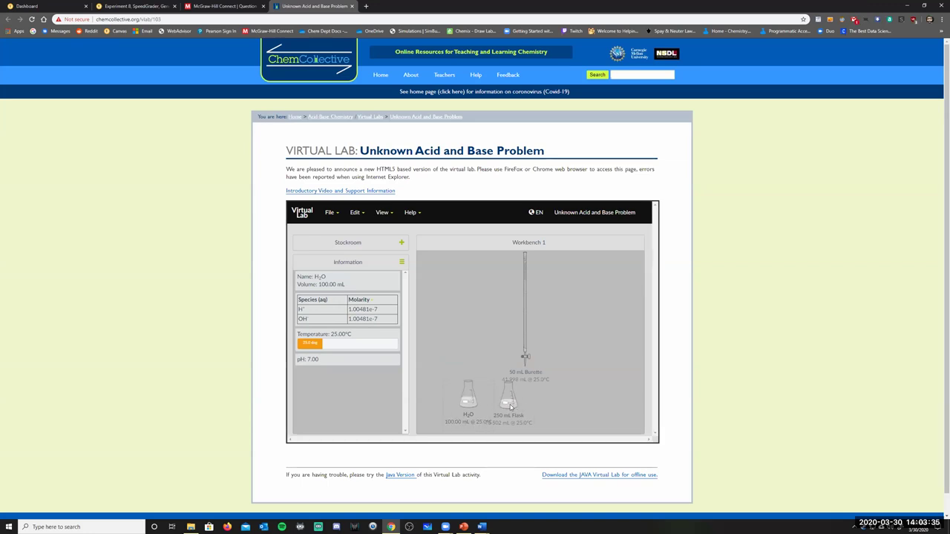
left_click_drag(467, 396, 496, 403)
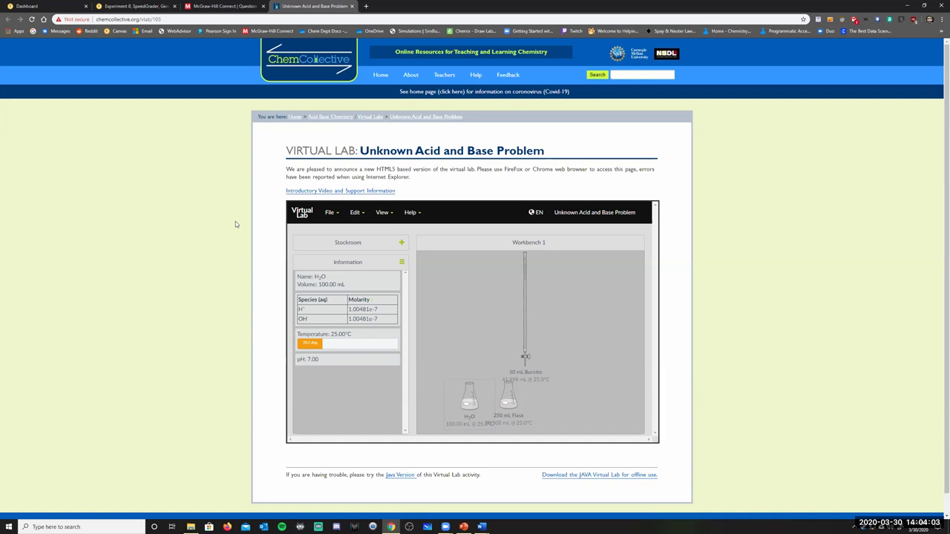
Switch to McGraw-Hill Connect, look at the account page and the CHEM 151 S20 section overview, and go back to the course list
left_click(224, 6)
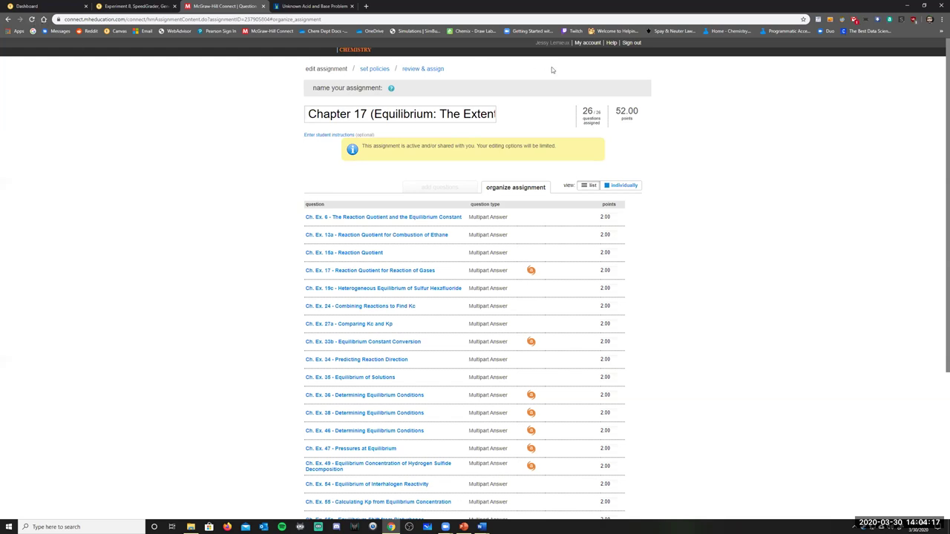
left_click(587, 43)
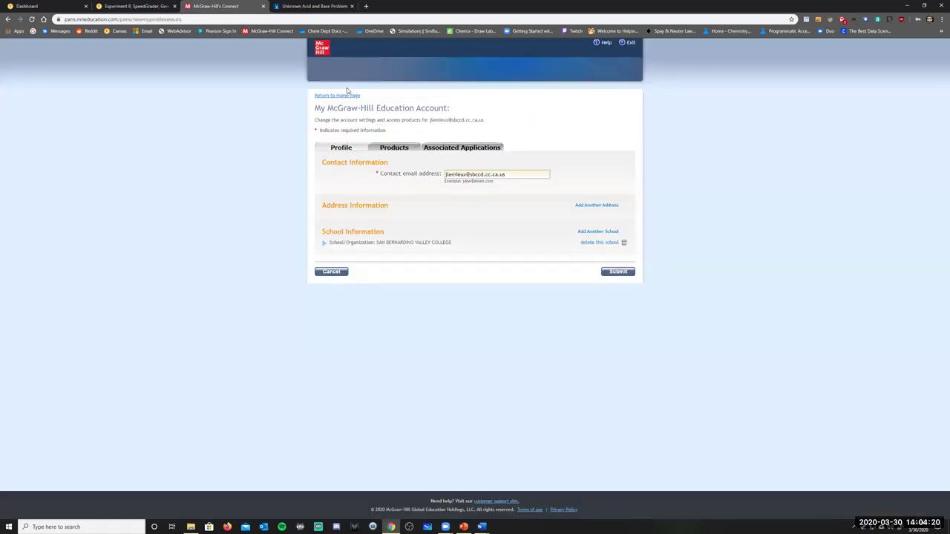
left_click(326, 96)
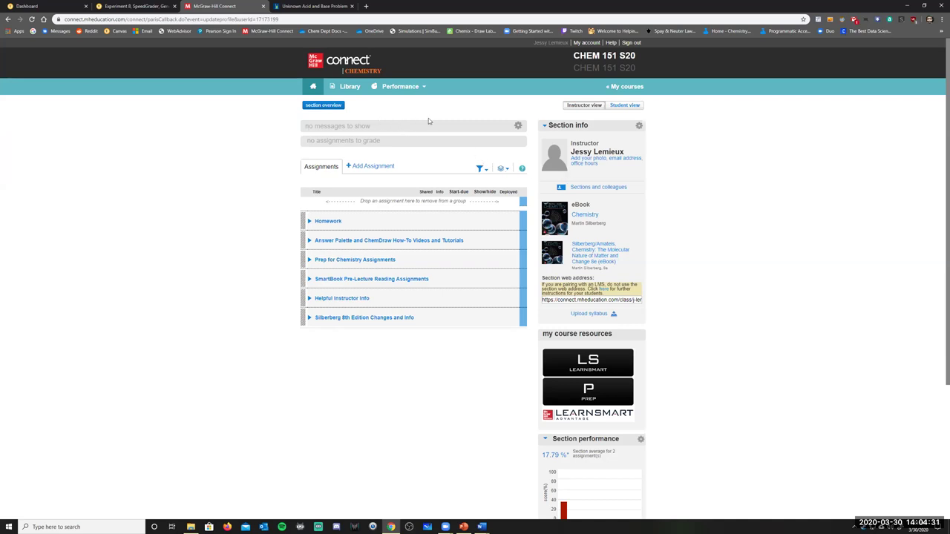
left_click(339, 108)
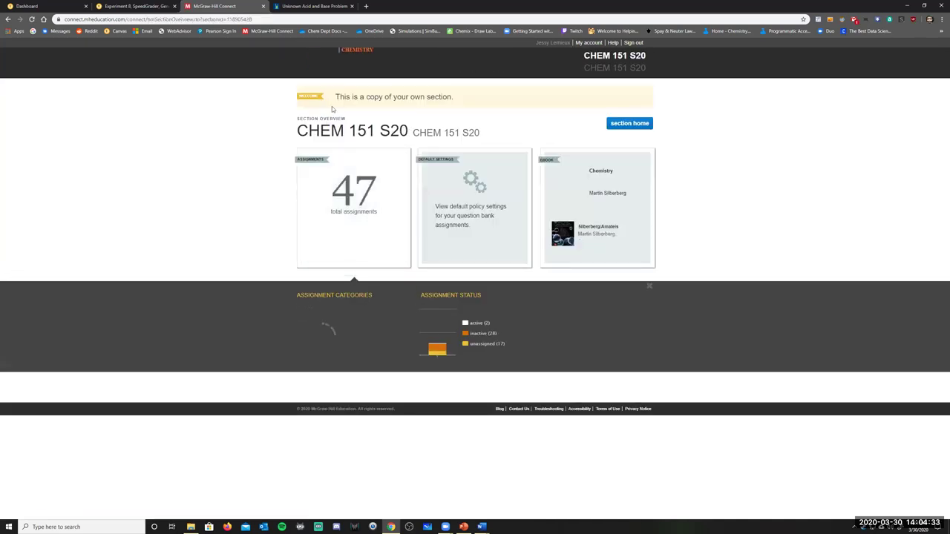
left_click(7, 19)
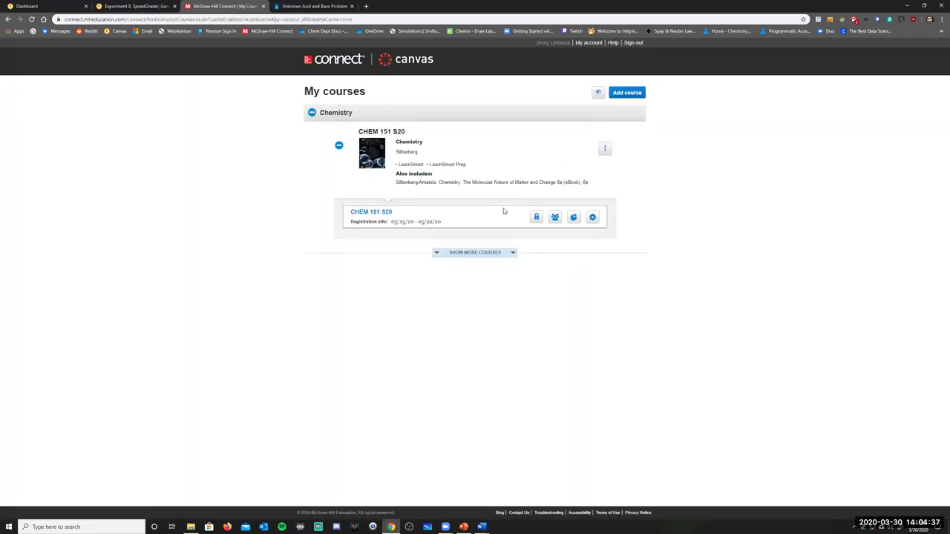
Look at the CHEM 151 S20 student roster, and open the Chapter 17 homework assignment to view its student activity
left_click(555, 216)
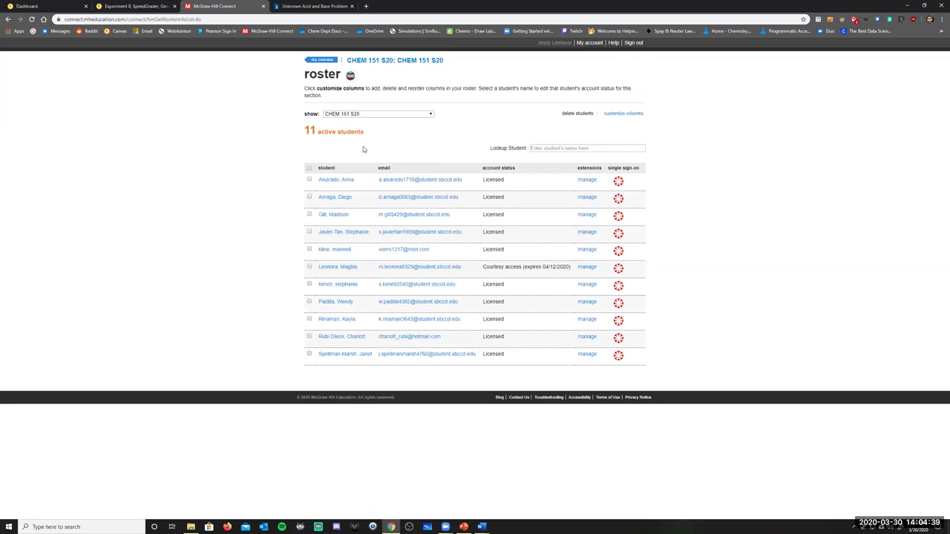
left_click(8, 19)
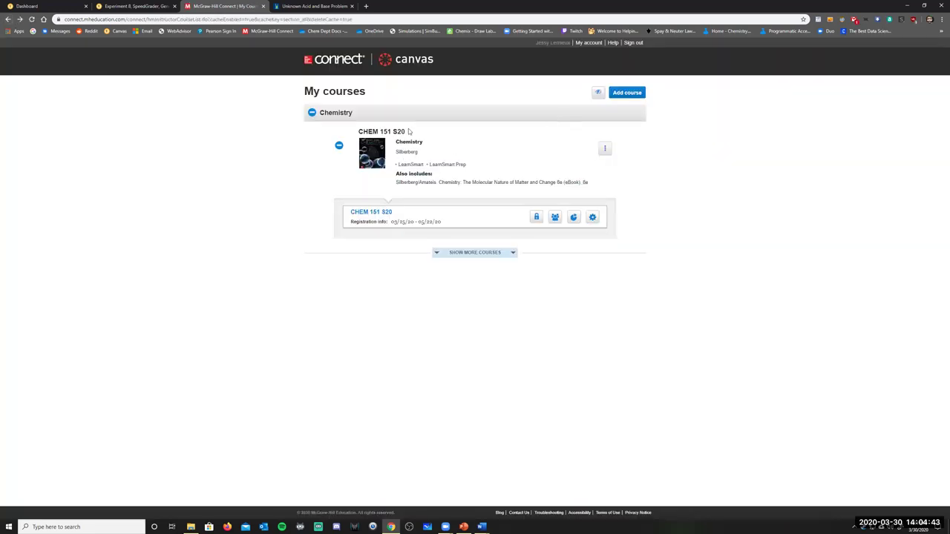
left_click(377, 212)
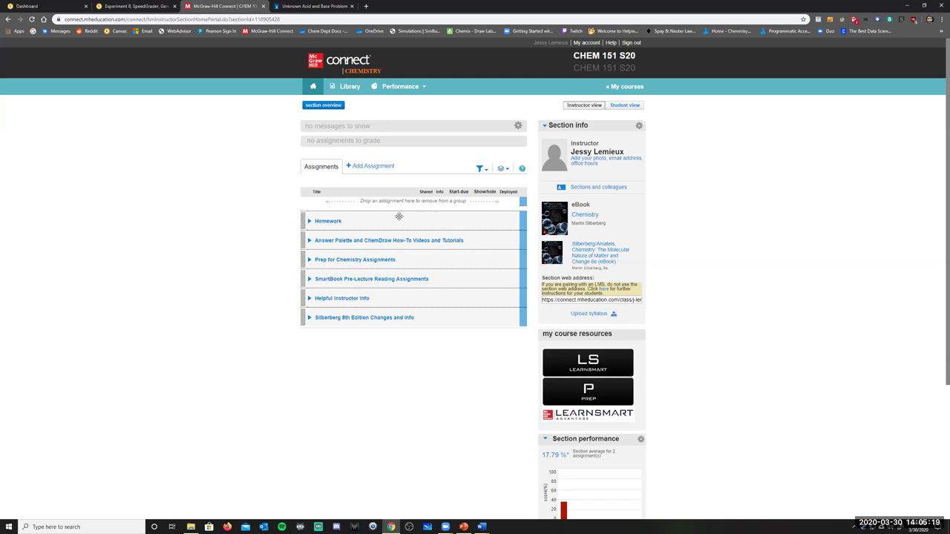
left_click(339, 222)
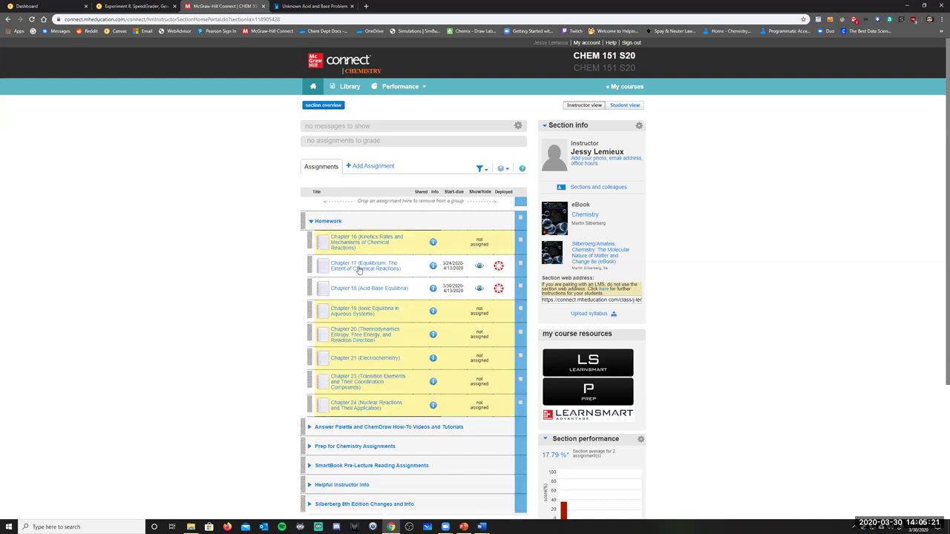
left_click(393, 268)
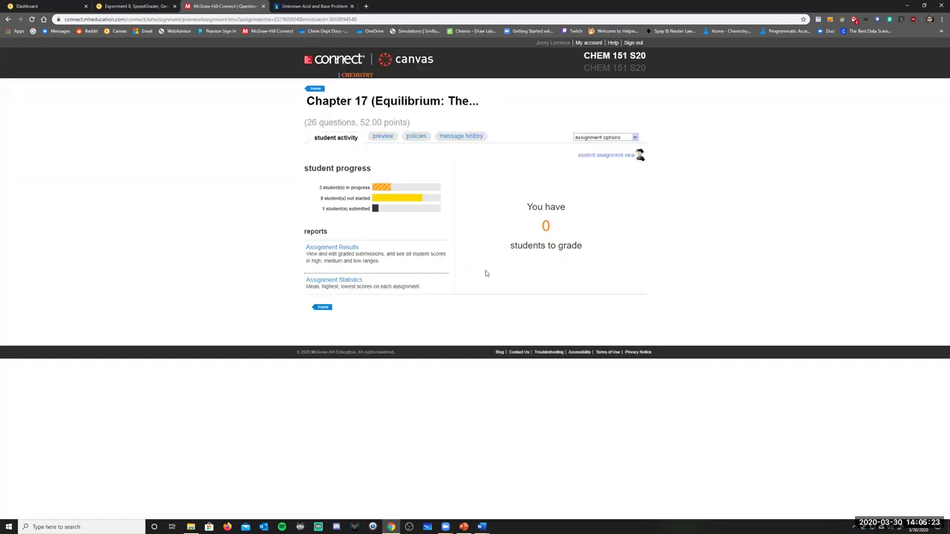
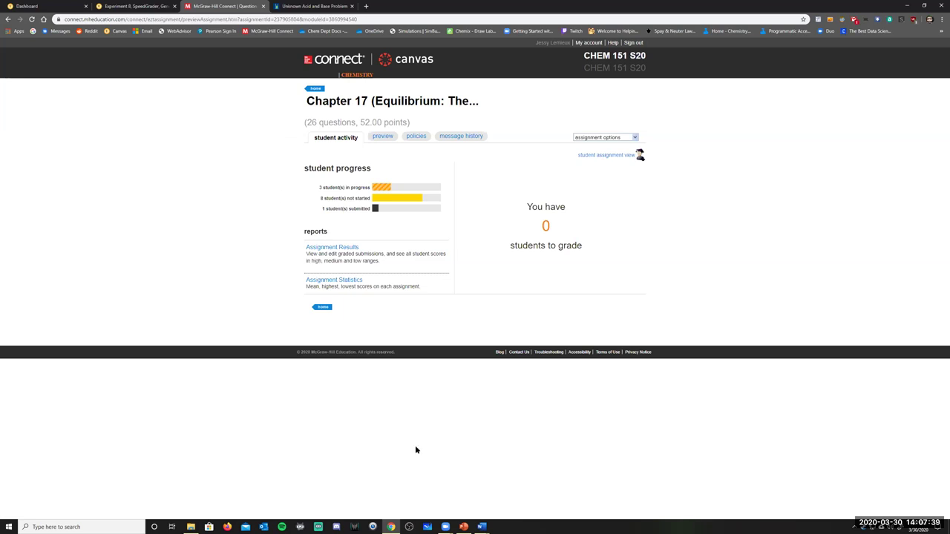
Switch to Document1 in Word and delete all of the pasted question text to leave a blank page
left_click(482, 526)
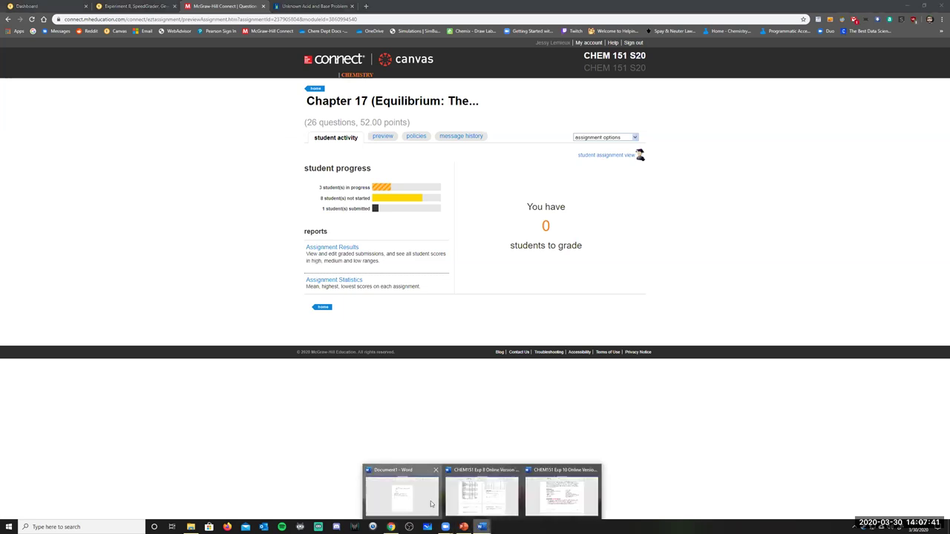
left_click(431, 504)
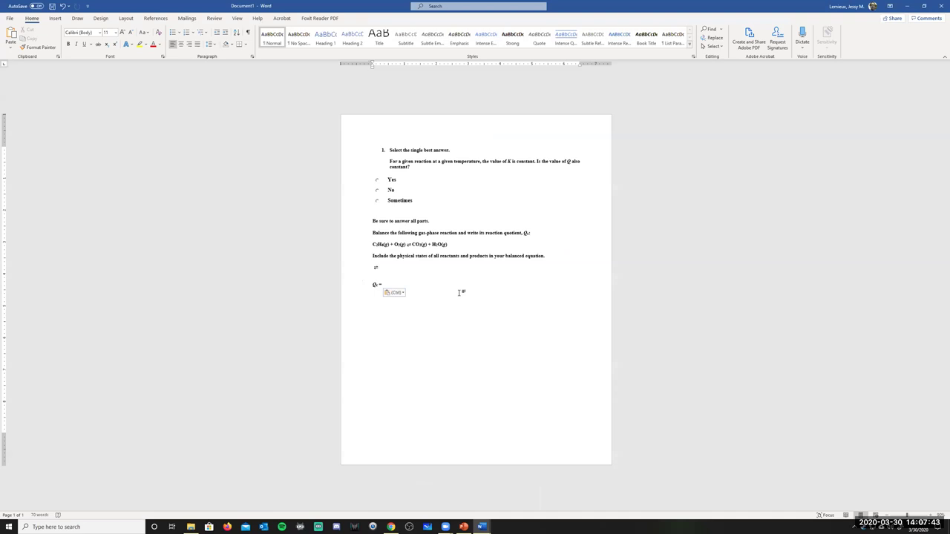
scroll(461, 298, "up", 3)
left_click(319, 282)
key("ctrl+v")
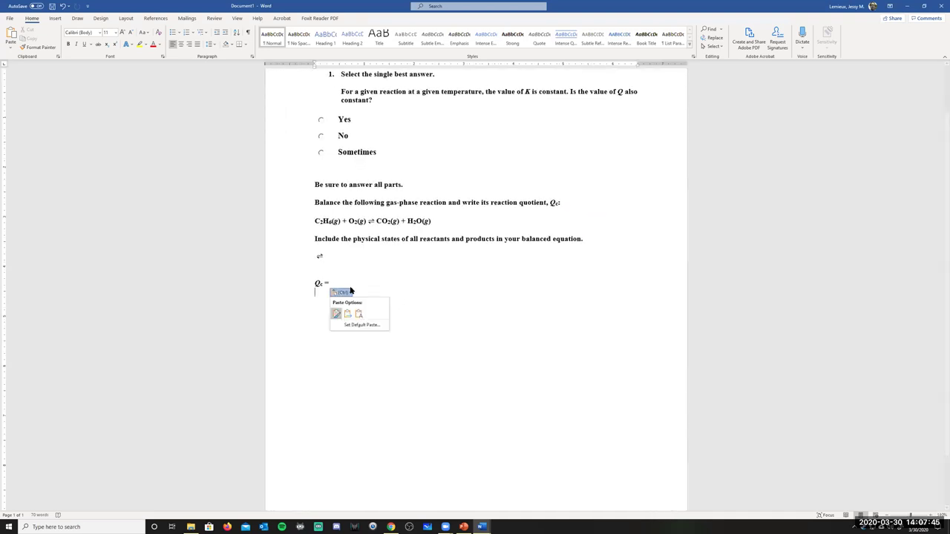
left_click_drag(334, 282, 331, 124)
key("Delete")
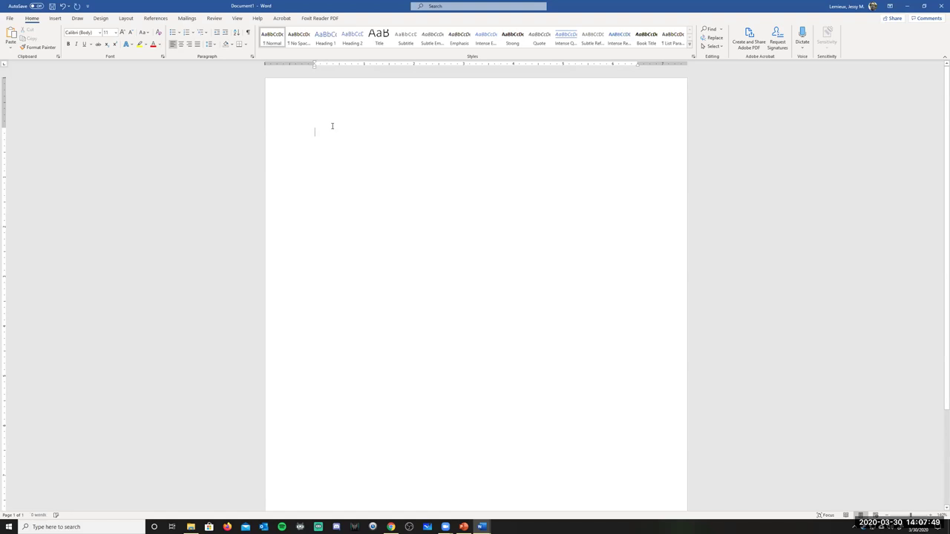
Write the heading "By Next Class Session" and start a numbered list in the 1) format with "Get McGraw Hill Connect Account"
type("By Next Class S")
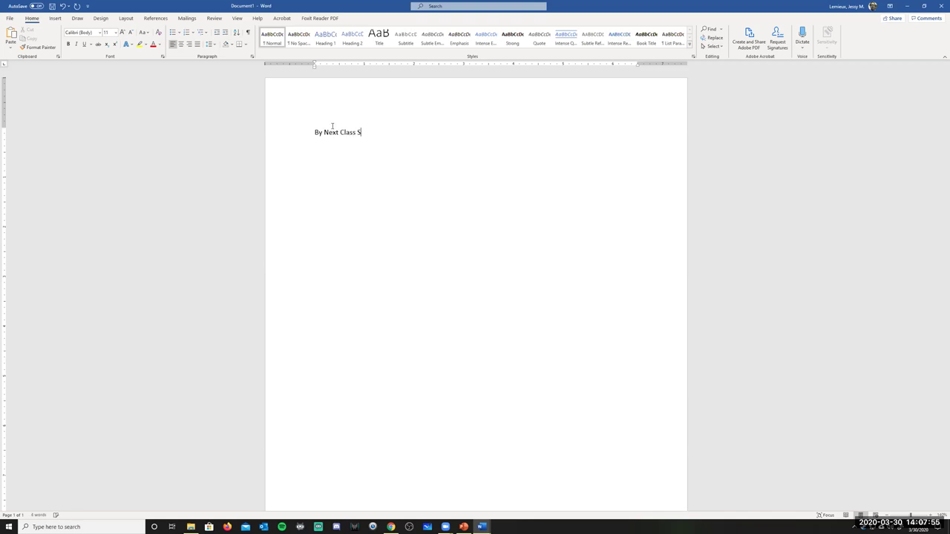
type("ession")
type("1)")
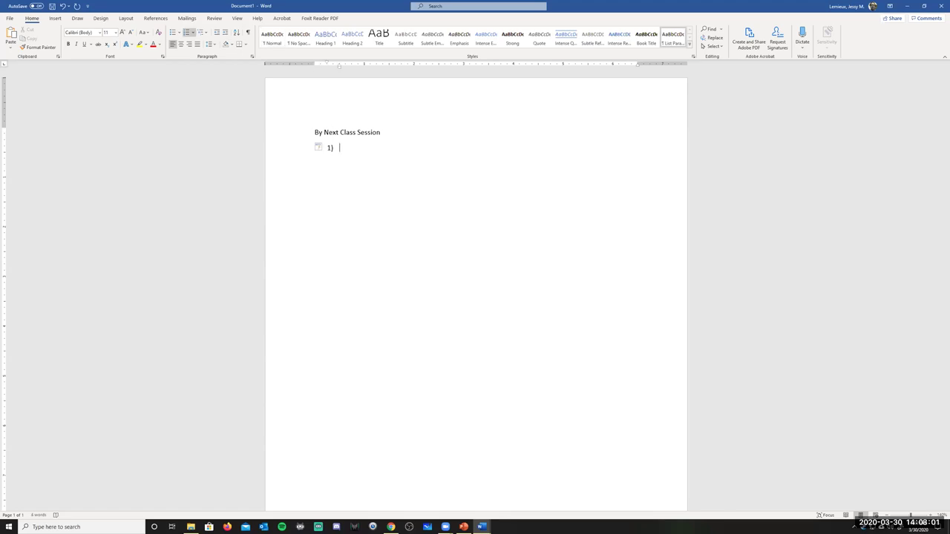
type(" Get McGrawHill Connect Account")
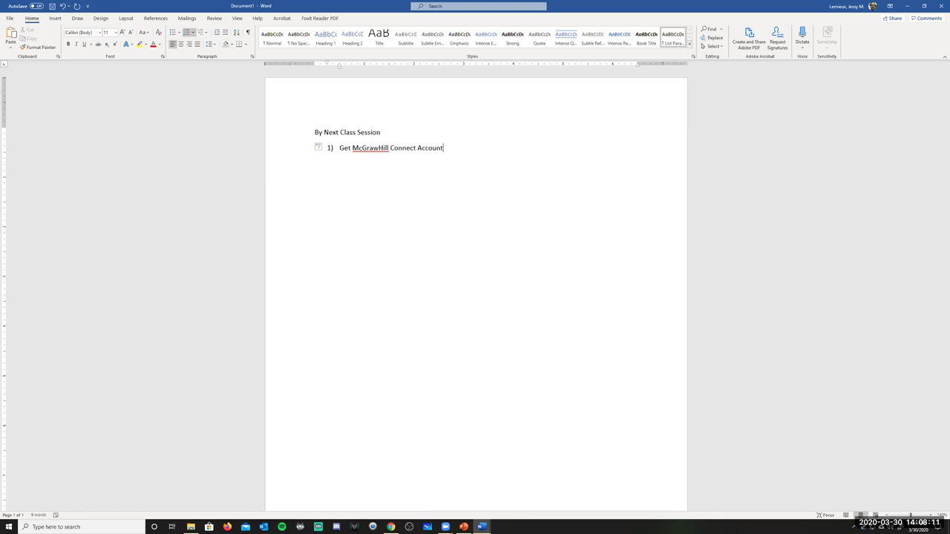
left_click(379, 148)
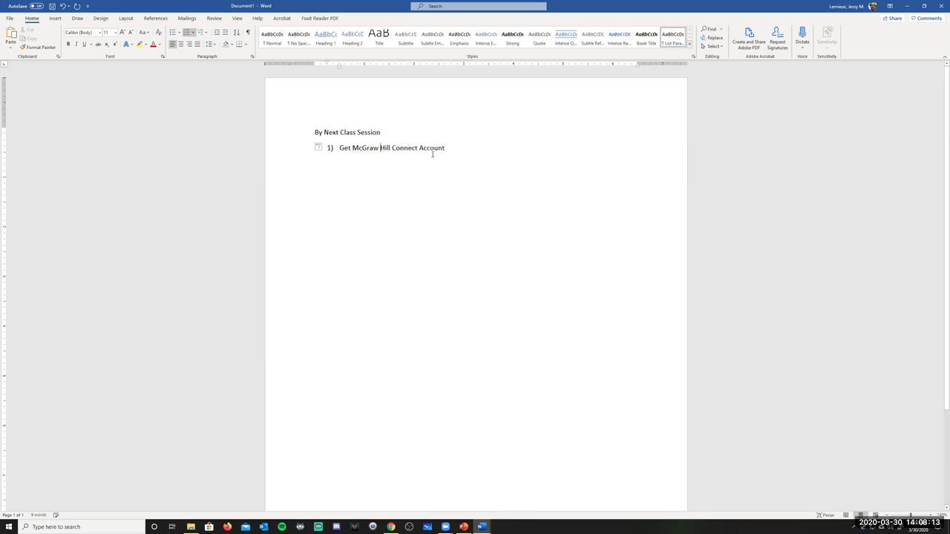
left_click(448, 147)
scroll(437, 146, "up", 2)
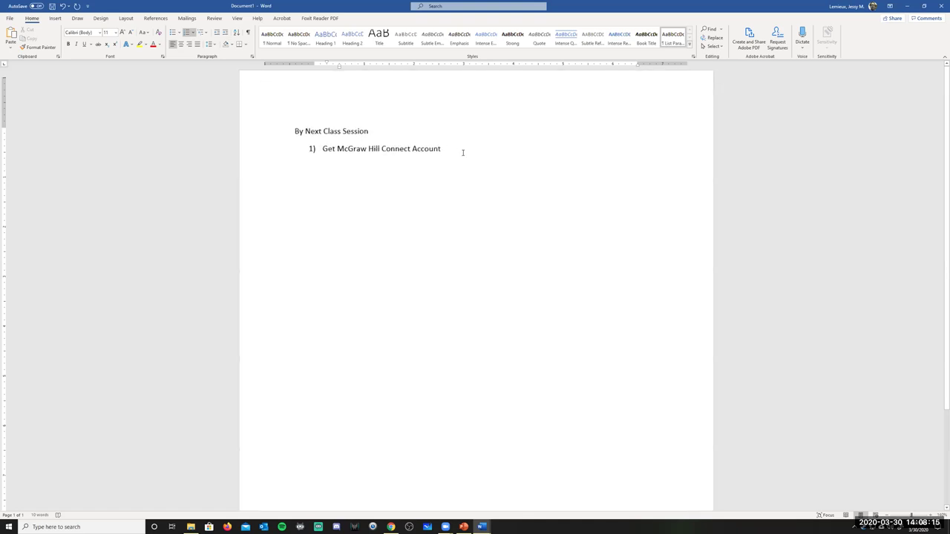
Add the second list item "Start (on try to finish) Ch. 17 Connect Assignment"
key("Return")
type("2")
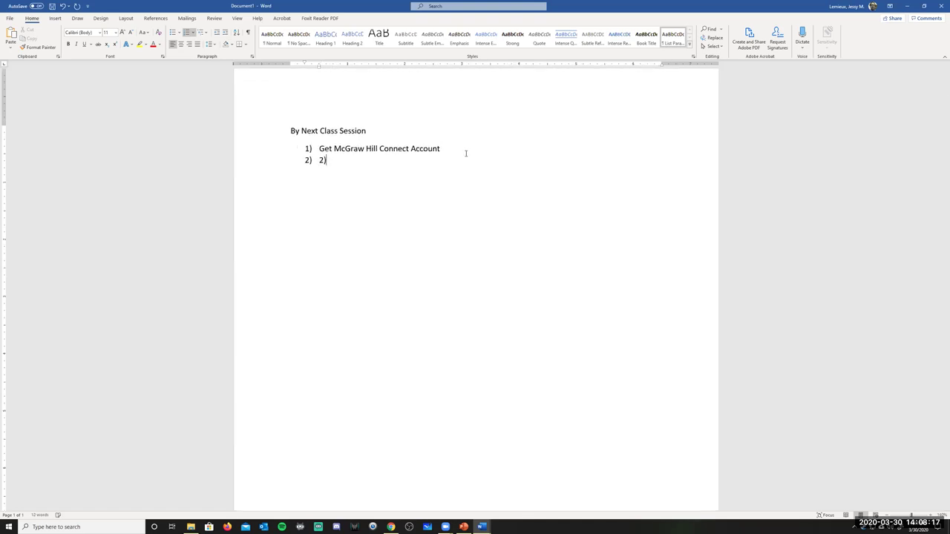
key("BackSpace")
type("Start (on try to finish) Ch. 17 Co")
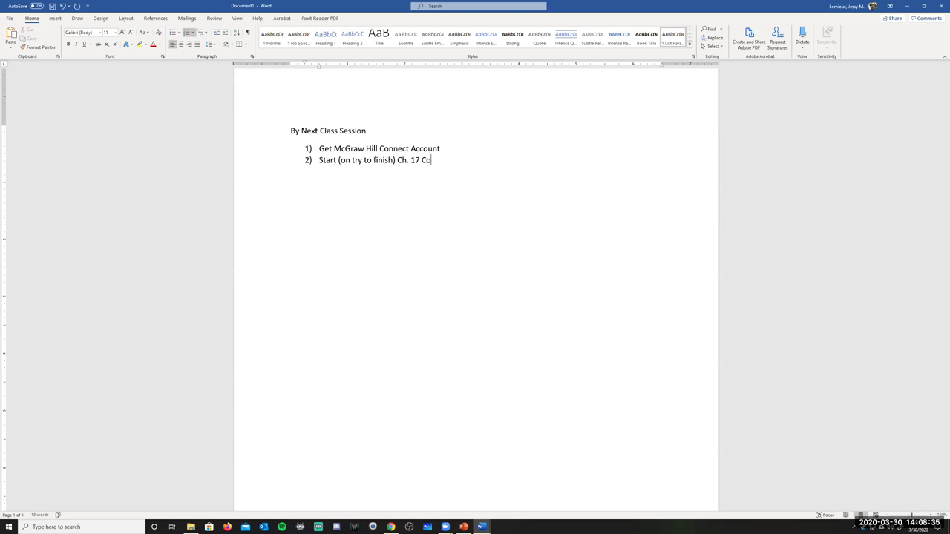
type("nncet Assignment")
left_click(442, 160)
type("e")
key("BackSpace")
left_click(506, 162)
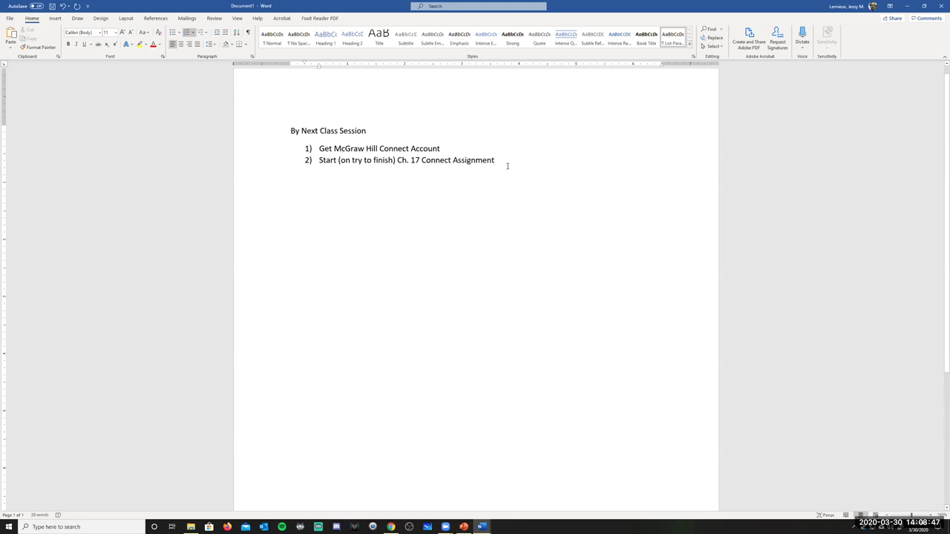
Add the third list item "Try to get your free Microsoft word and Excel Software"
key("Return")
type("S")
key("BackSpace")
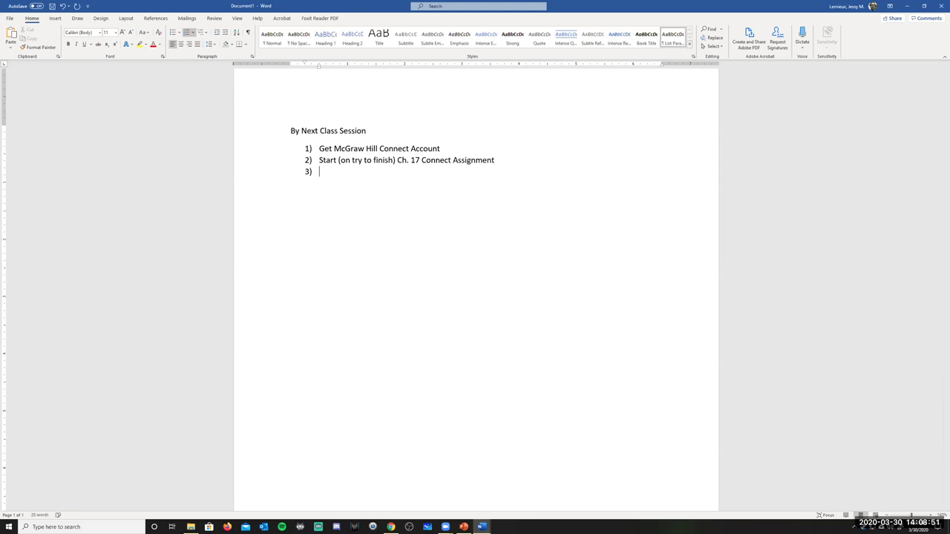
type("Try to get your free Microsoft")
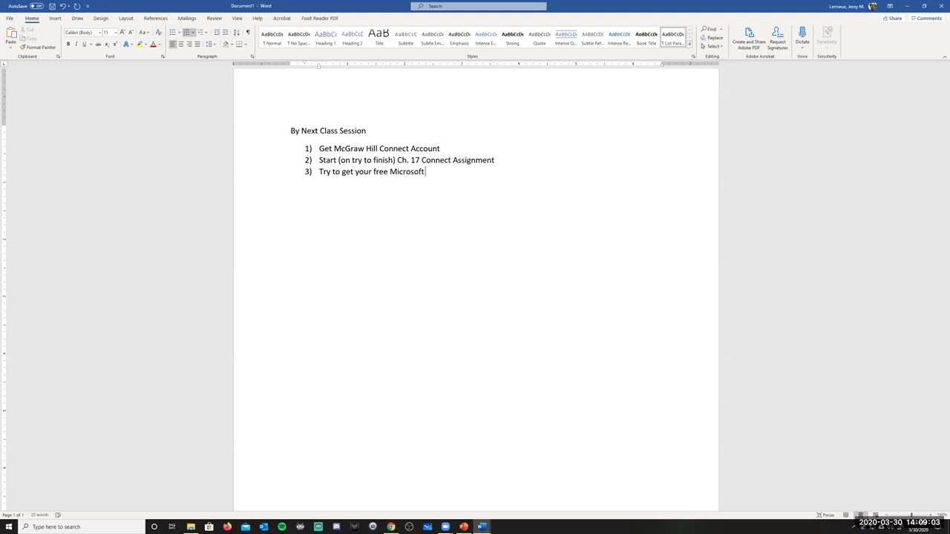
type(" word and Excel Software")
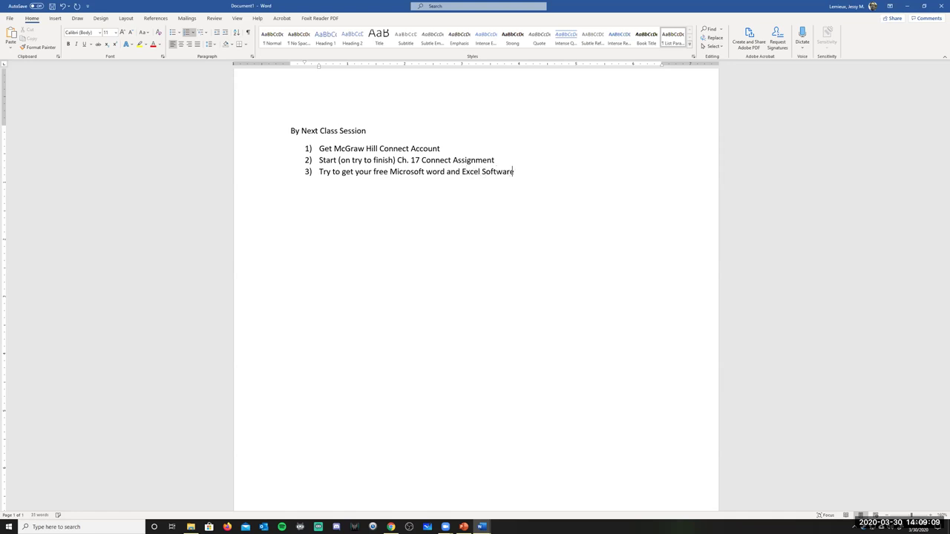
Reword the third item as "Get your free Microsoft Word and Excel Software" and start an empty numbered item below it
left_click(347, 171)
key("BackSpace")
key("BackSpace")
key("BackSpace")
key("BackSpace")
key("BackSpace")
key("BackSpace")
key("BackSpace")
key("BackSpace")
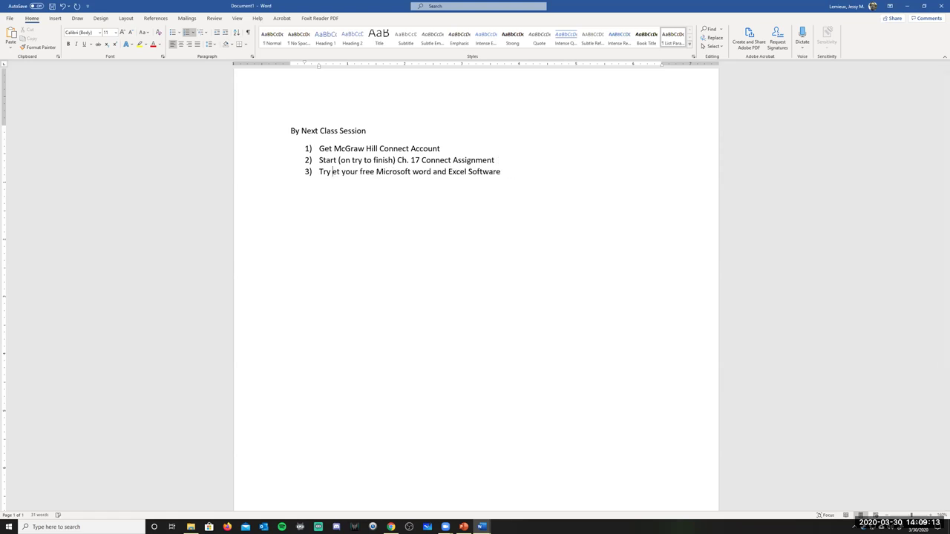
type("G")
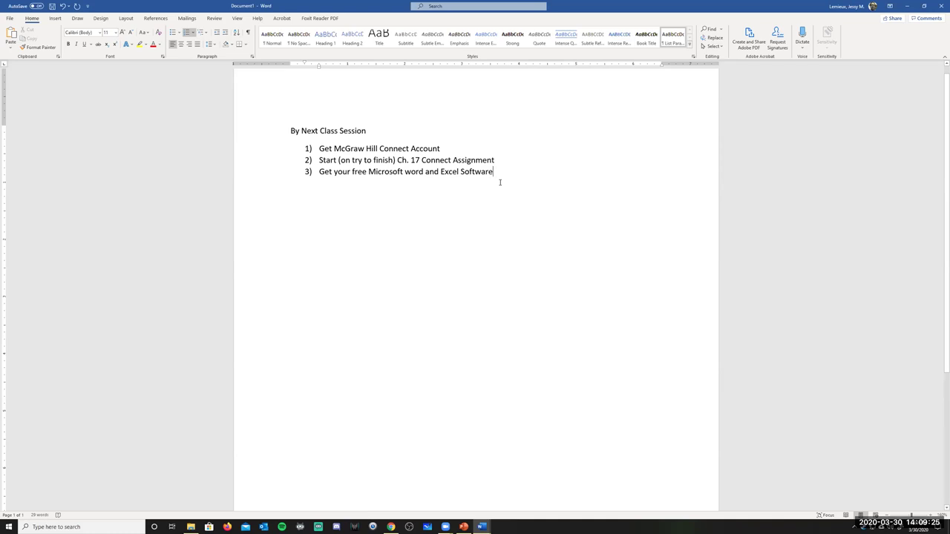
left_click(411, 171)
key("BackSpace")
type("W")
key("Return")
type("4)")
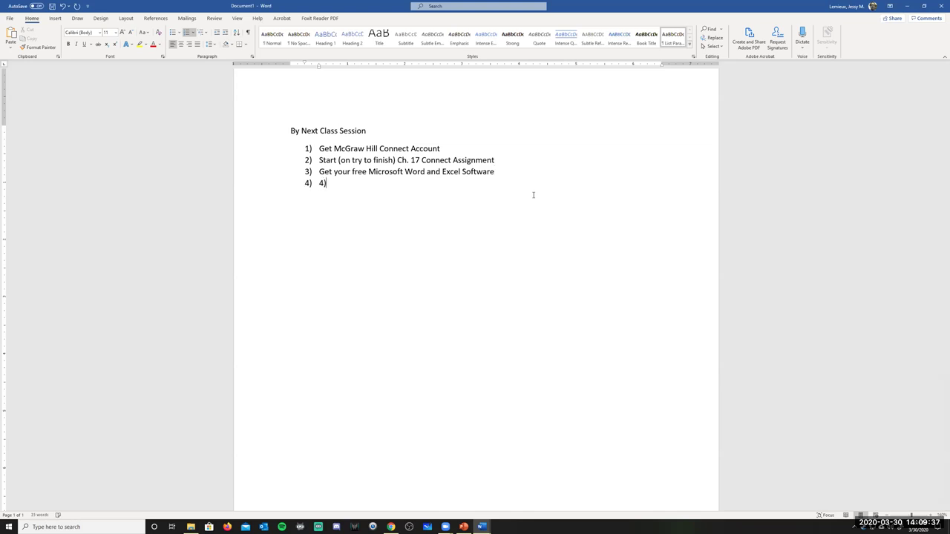
type(" Watch")
key("BackSpace")
key("BackSpace")
key("BackSpace")
key("BackSpace")
key("BackSpace")
key("BackSpace")
key("BackSpace")
key("BackSpace")
Insert a new second item after the Connect account item, with draft text about watching the answer palette videos
left_click(462, 151)
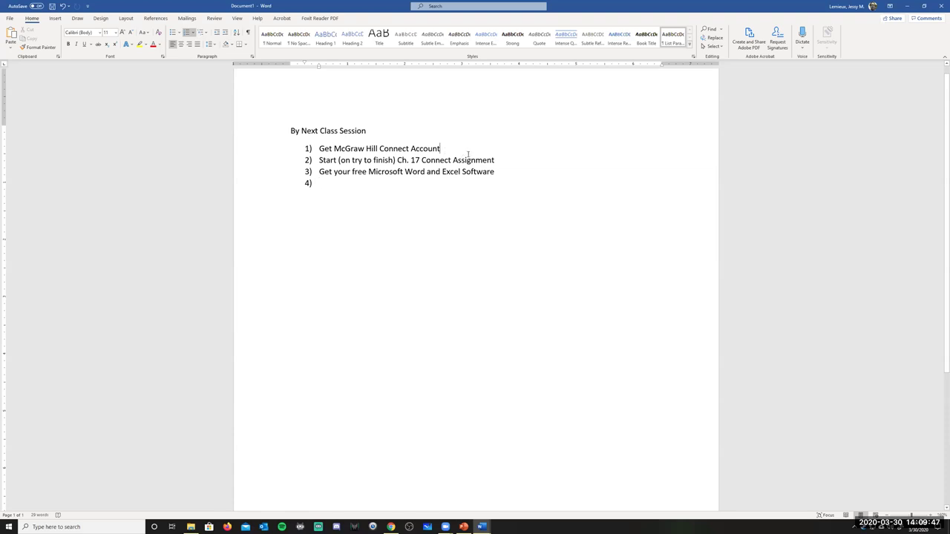
key("Return")
type("2)")
key("BackSpace")
key("BackSpace")
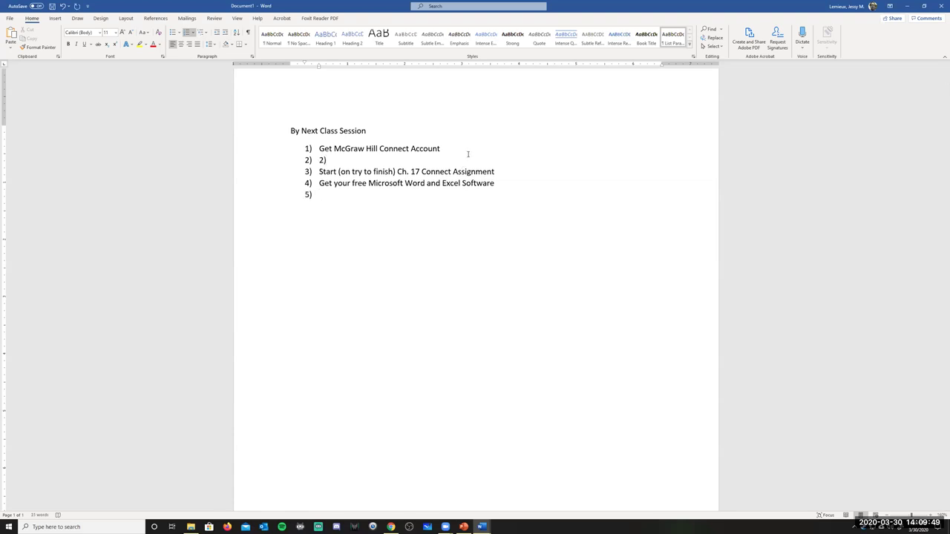
type("Watch")
type(" \"")
type("Answ")
type("llet")
type("te Video")
type("s")
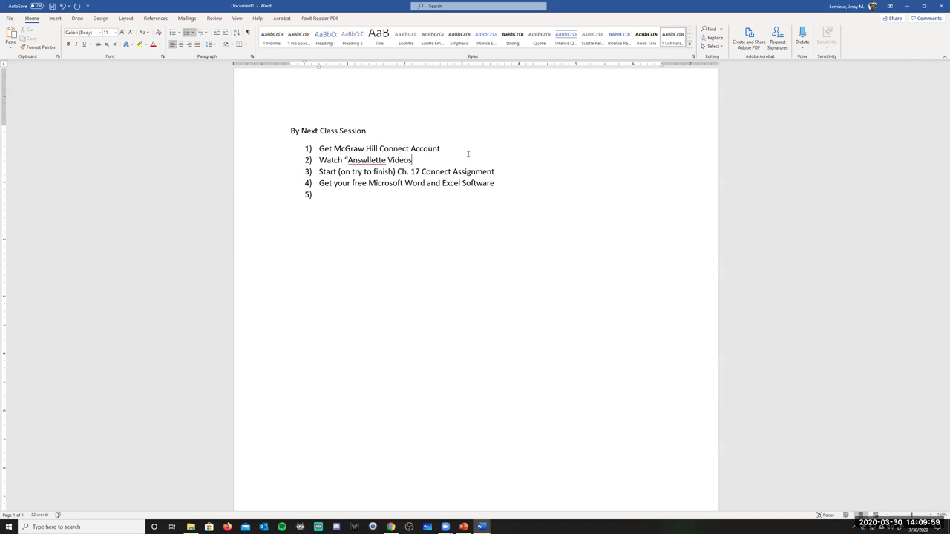
Correct and complete the new second item to read: Watch “Answer Palette” Videos on Connect
left_click_drag(387, 160, 367, 161)
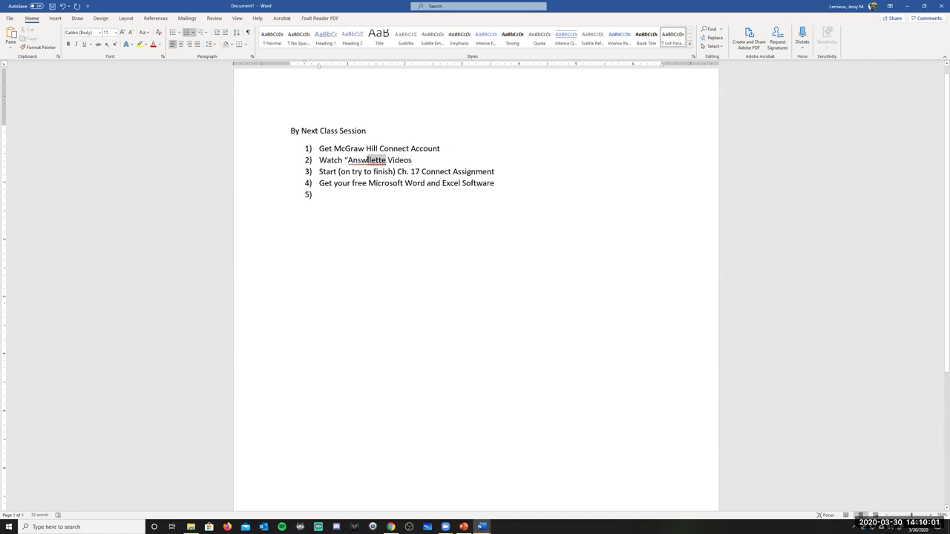
type("er Pal")
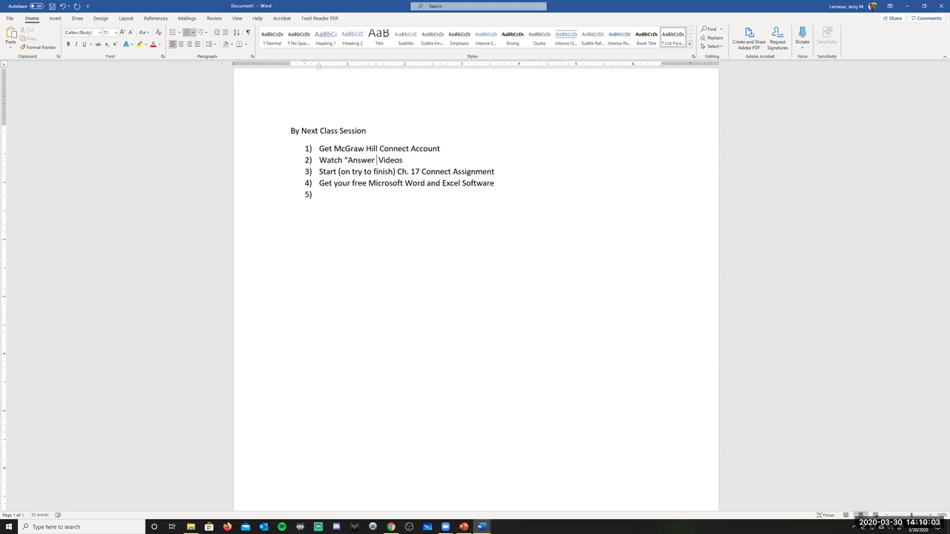
type("lete\"")
key("End")
type("on Connect")
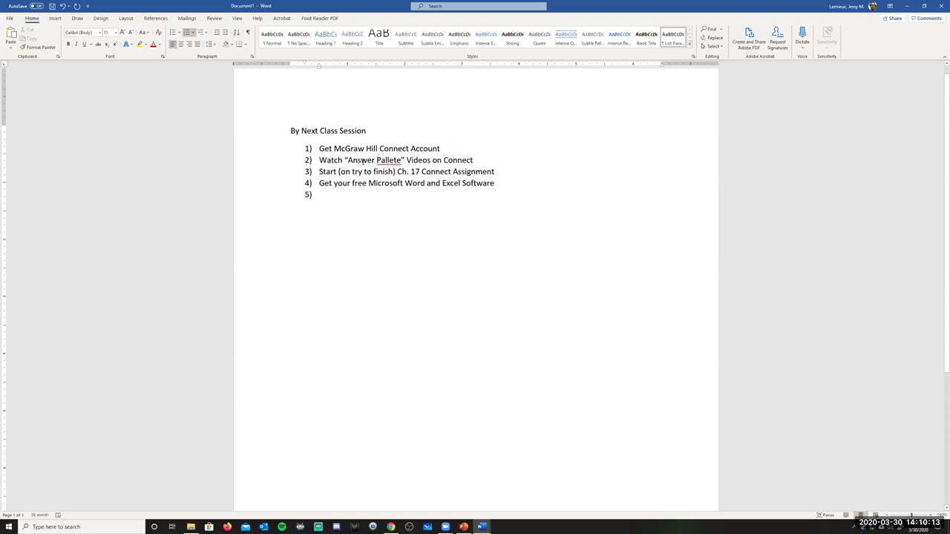
right_click(387, 160)
left_click(411, 173)
left_click_drag(319, 173, 487, 175)
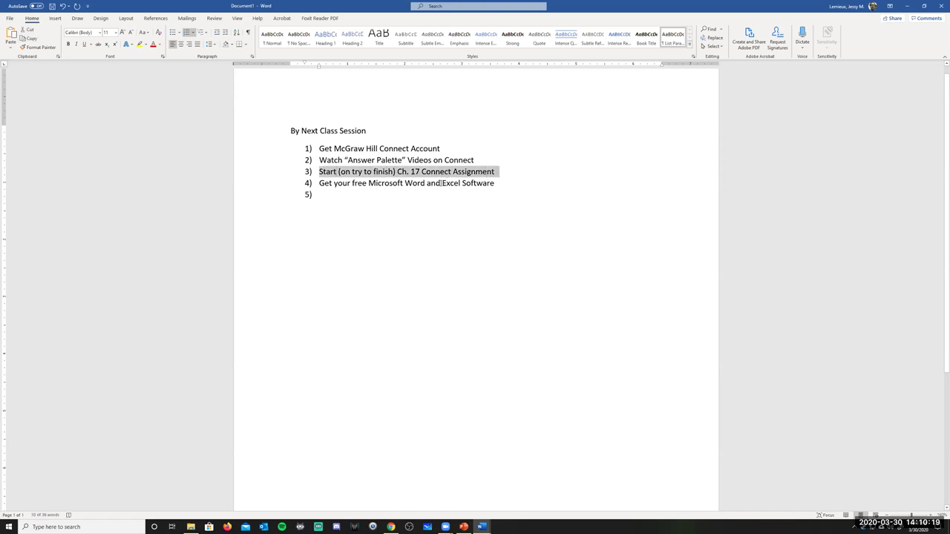
left_click_drag(342, 181, 472, 188)
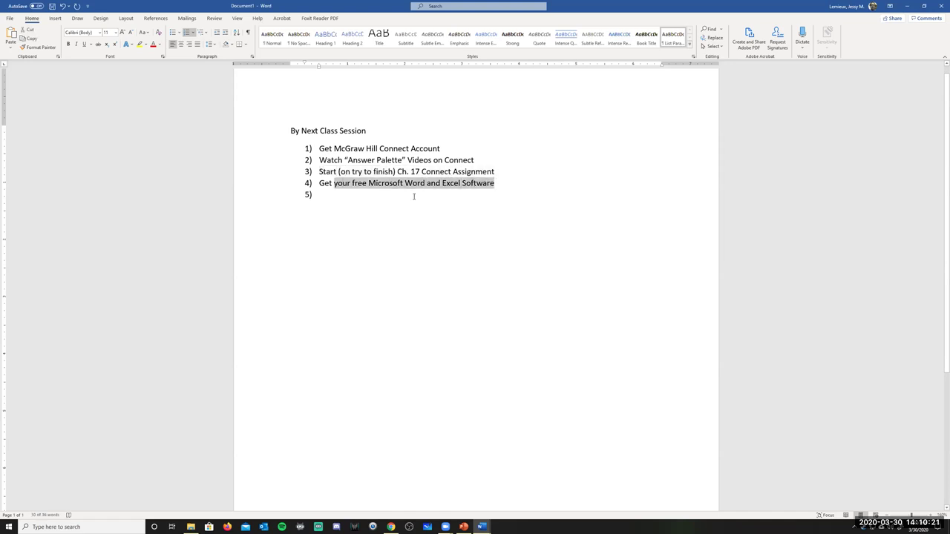
Fill in the fifth list item with "Review chapter 23 and 17 in textbook and your notes and bring me any questions"
left_click(357, 196)
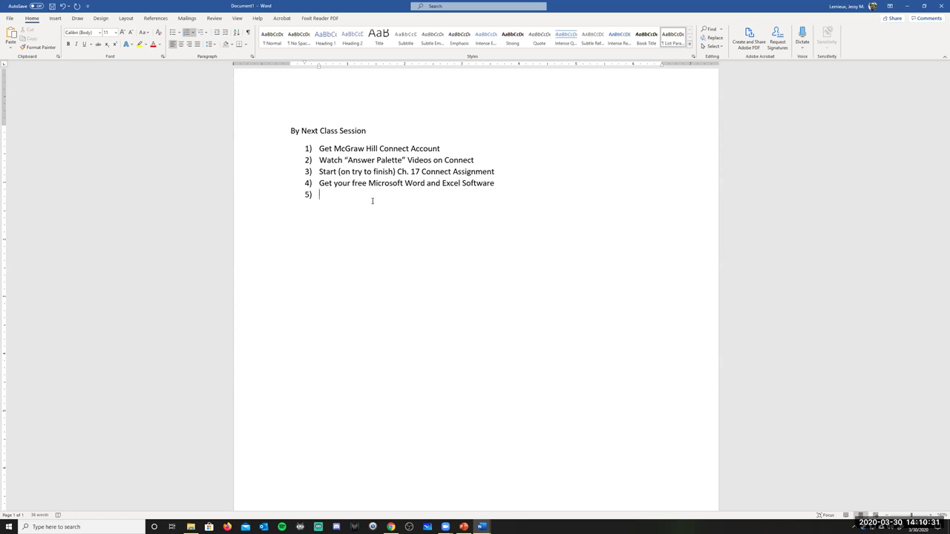
type("REview")
key("BackSpace")
key("BackSpace")
key("BackSpace")
key("BackSpace")
key("BackSpace")
type("eview chapter ")
type("17")
key("BackSpace")
key("BackSpace")
type("23 and 17 ")
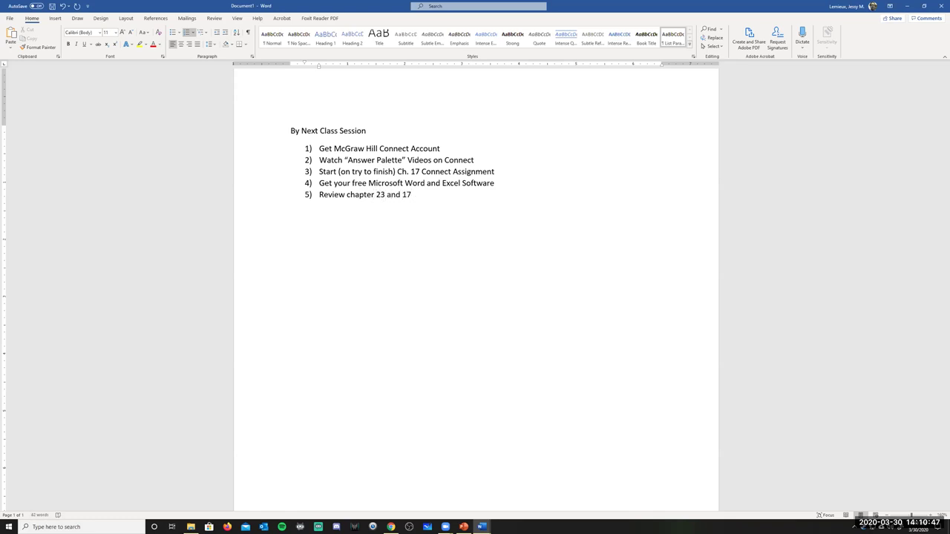
type("in textbook and your notes and bring me any questions")
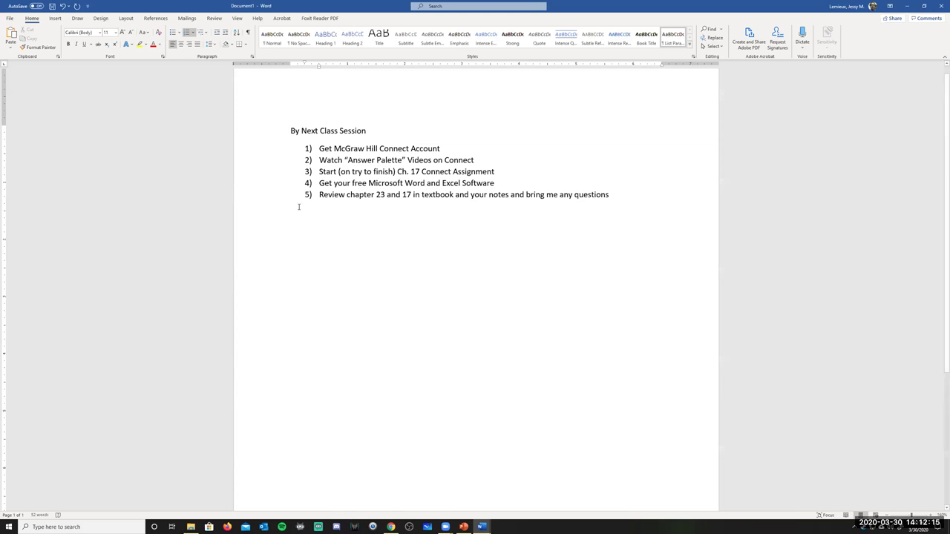
Switch to Chrome, close the Experiment 8 SpeedGrader page and open the General Chemistry II-151-01 course from the Canvas dashboard
left_click(391, 526)
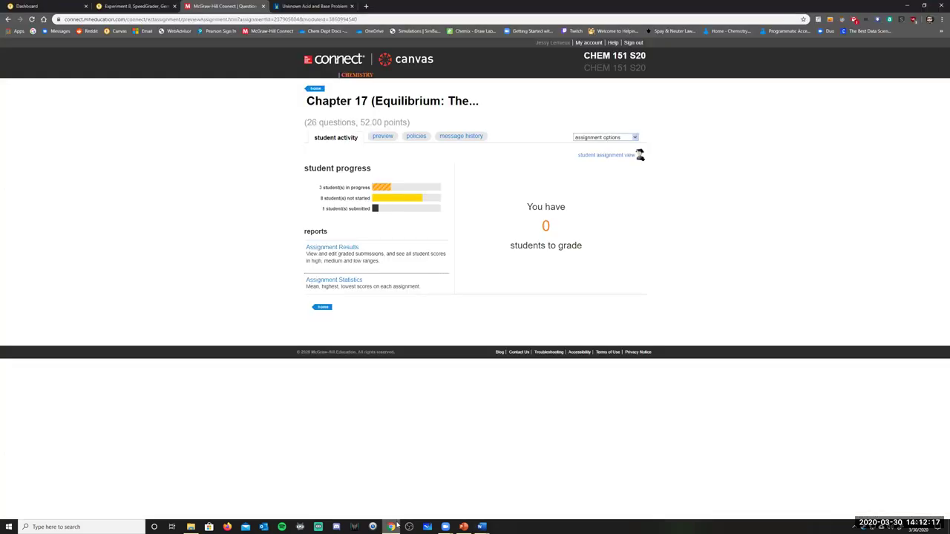
left_click(122, 5)
left_click(67, 5)
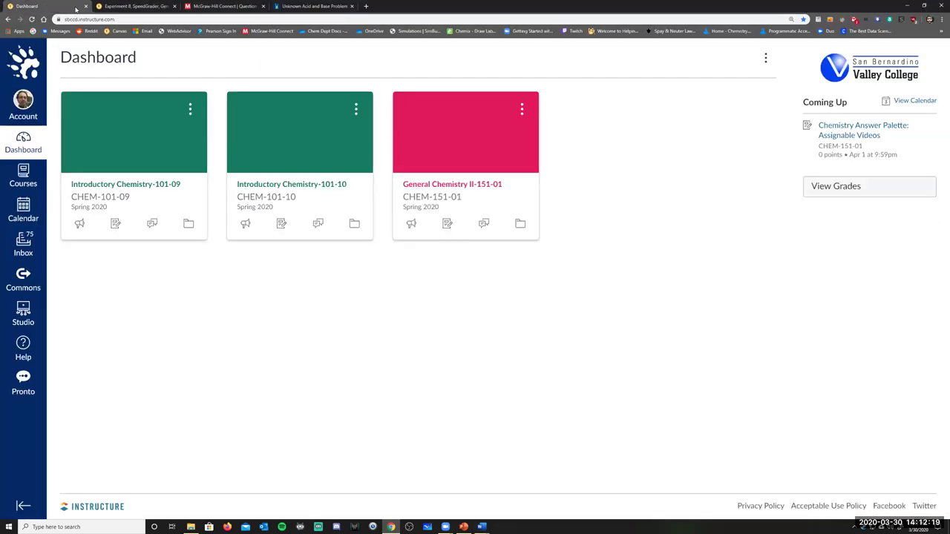
left_click(119, 6)
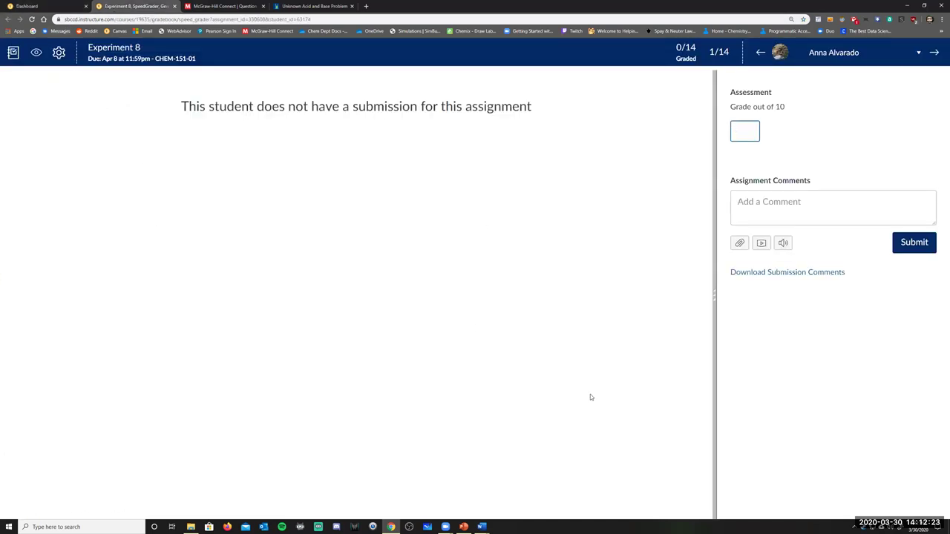
left_click(174, 6)
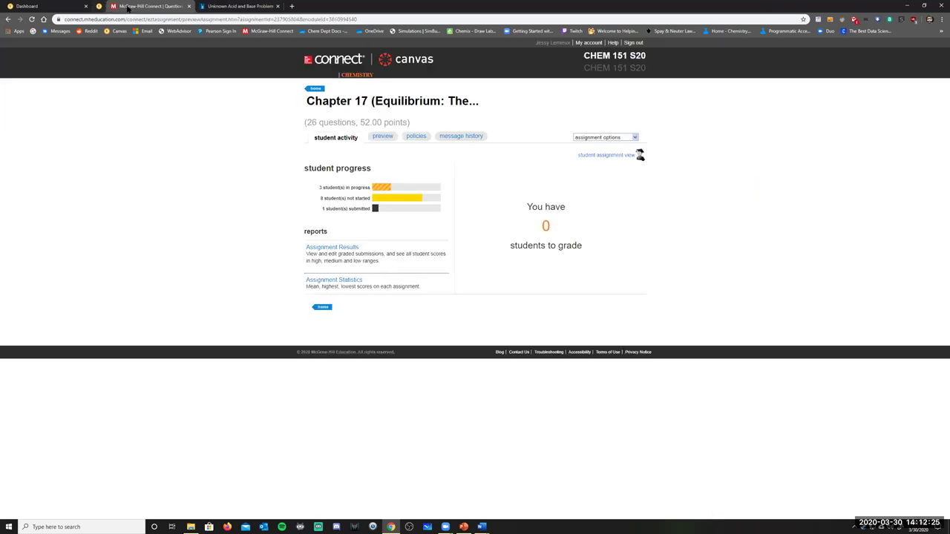
left_click(55, 6)
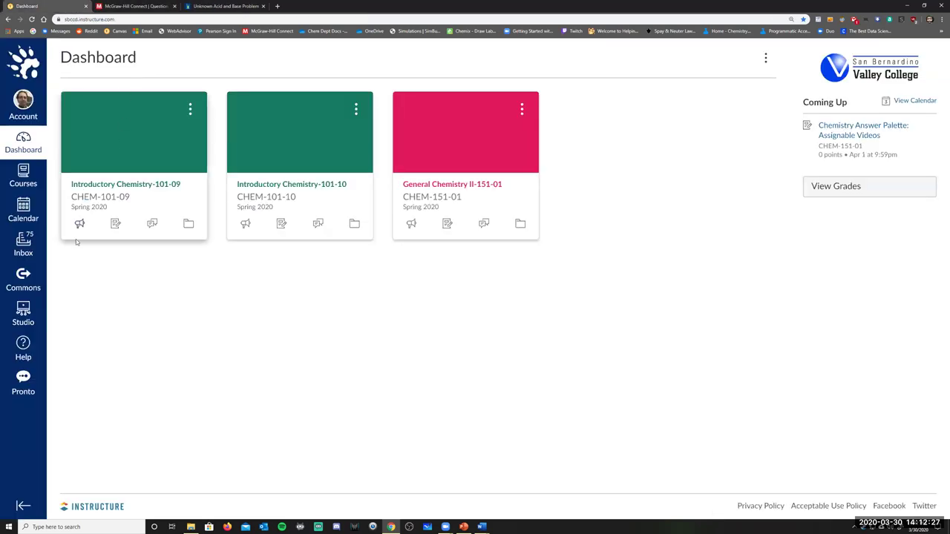
left_click(468, 185)
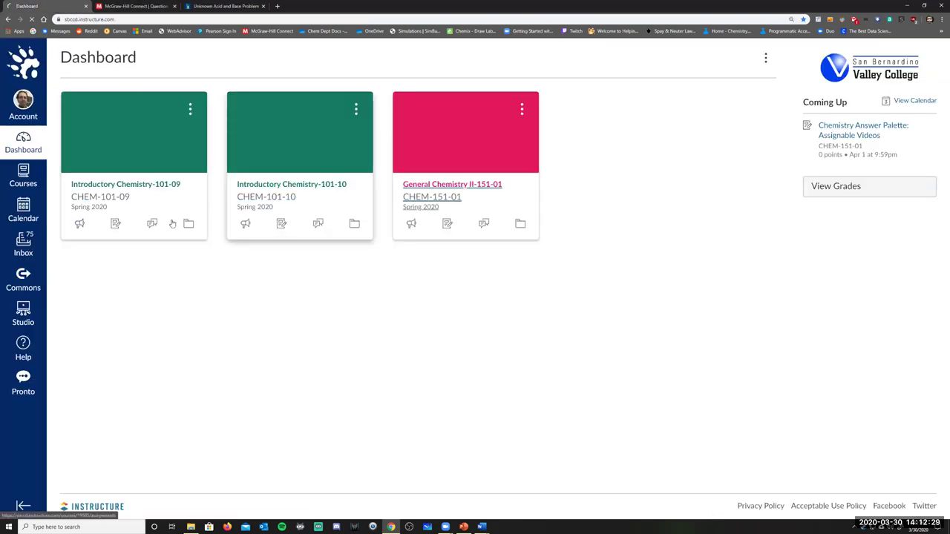
Show the course's NetTutor service by entering the live tutor waiting line for the Chemistry group, and close the page
scroll(141, 239, "down", 5)
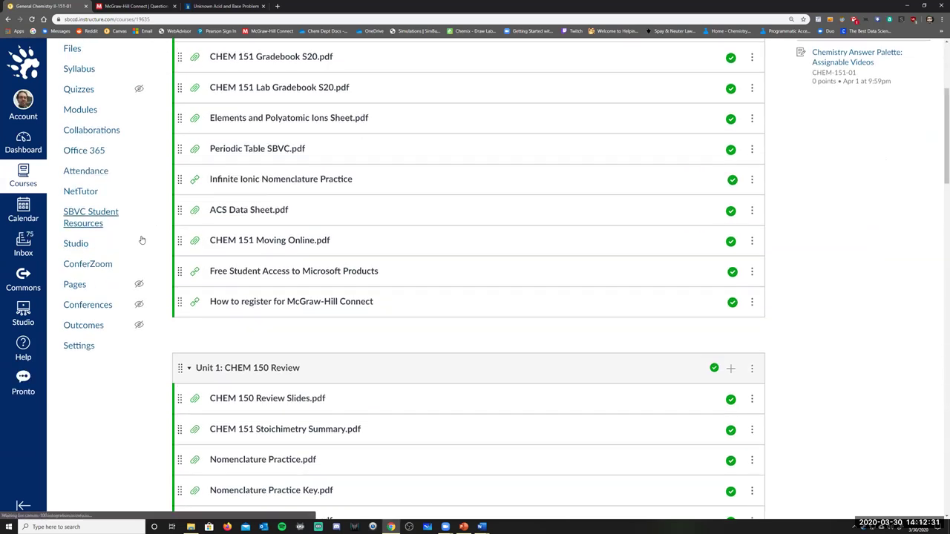
left_click(79, 191)
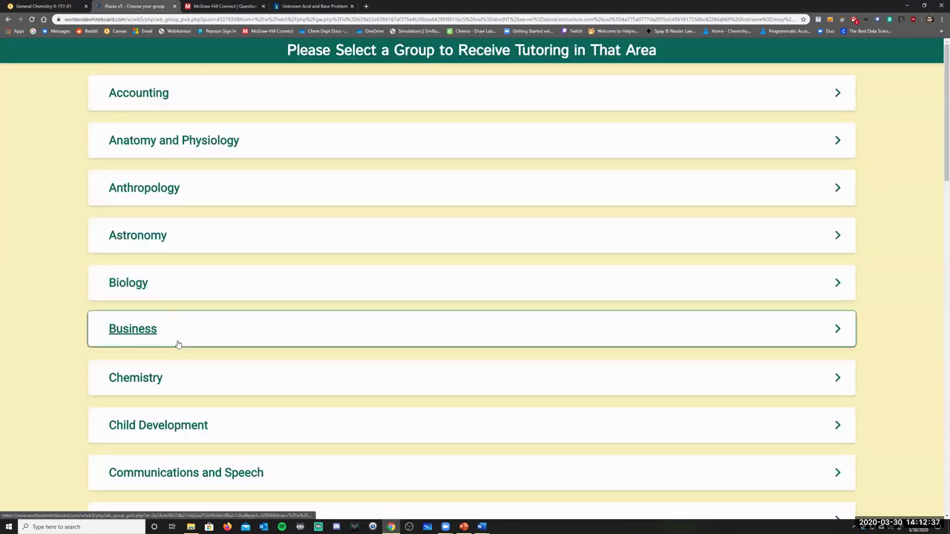
left_click(184, 381)
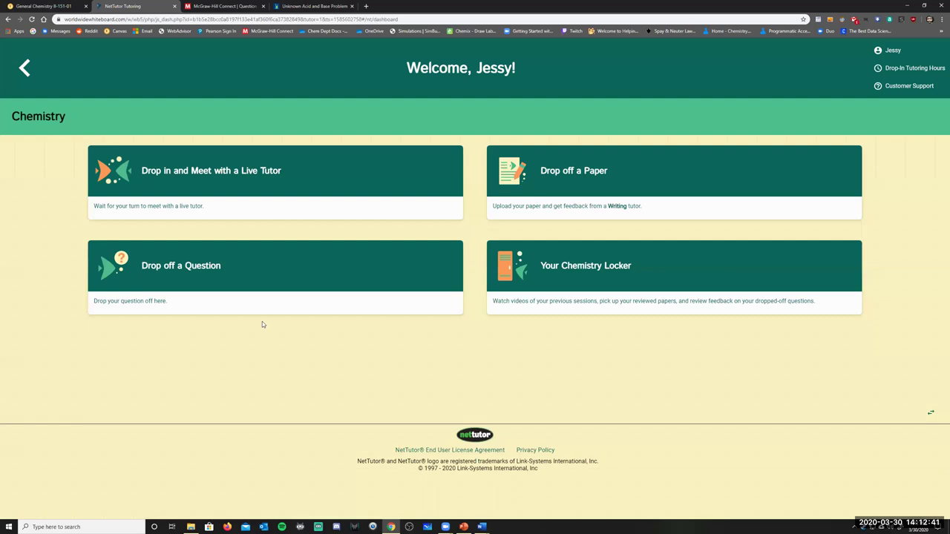
left_click(213, 187)
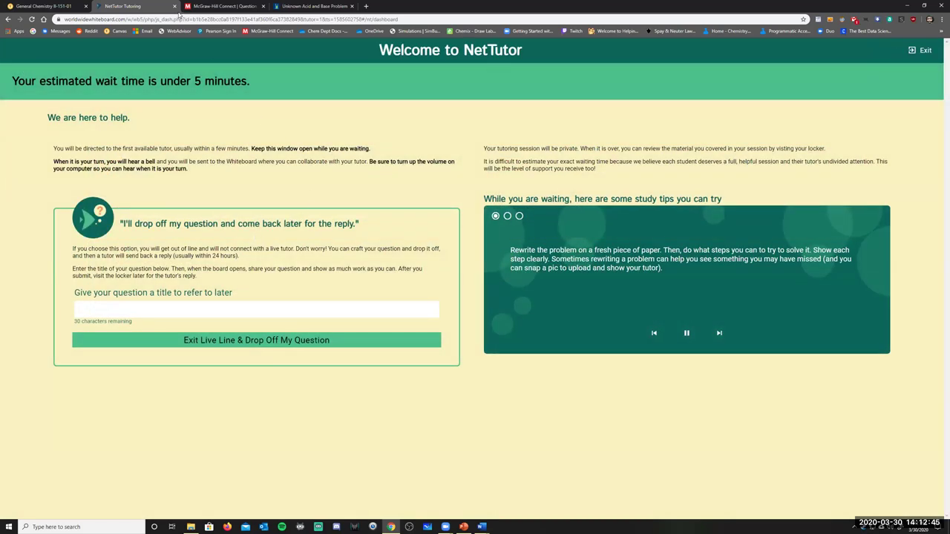
left_click(175, 6)
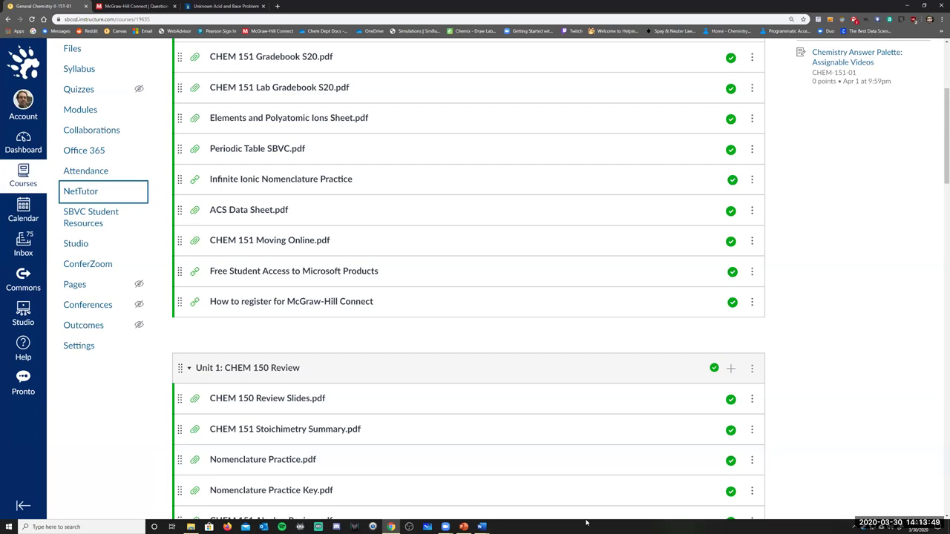
Switch to Document1 in Word and copy the "By Next Class Session" heading with its whole numbered list
scroll(360, 308, "up", 3)
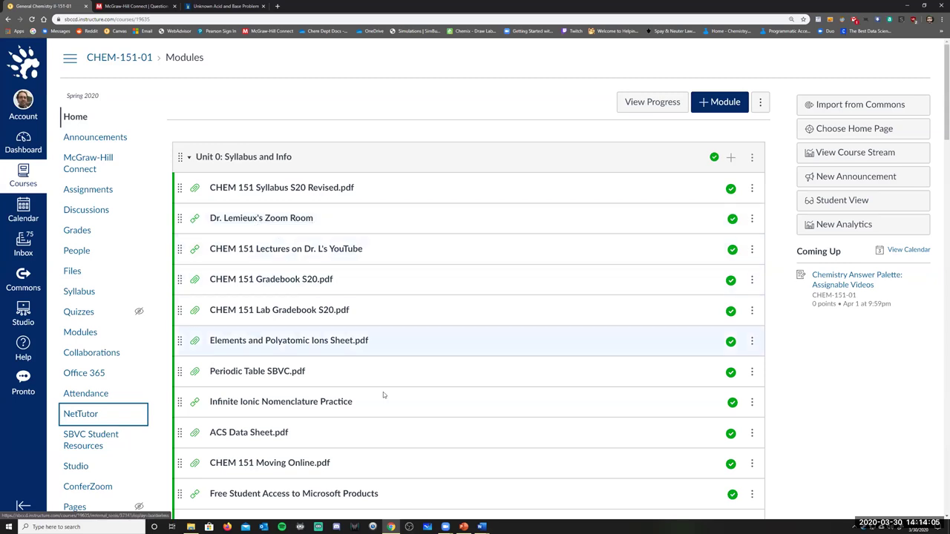
mouse_move(482, 526)
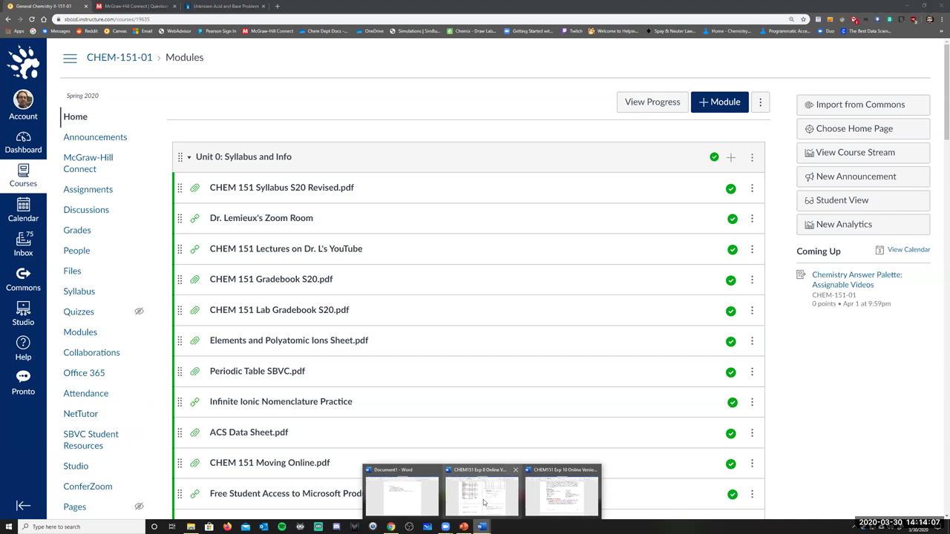
left_click(425, 496)
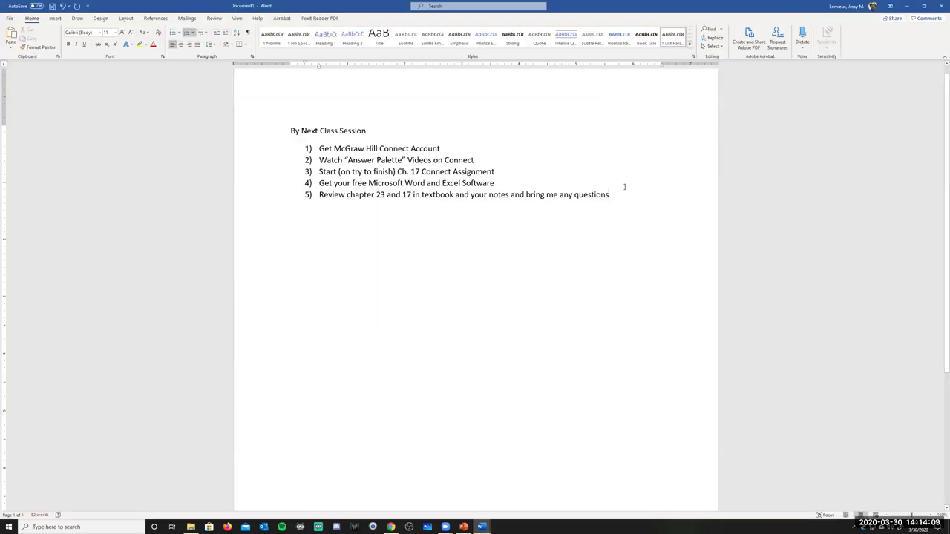
left_click_drag(611, 199, 275, 132)
key("ctrl+c")
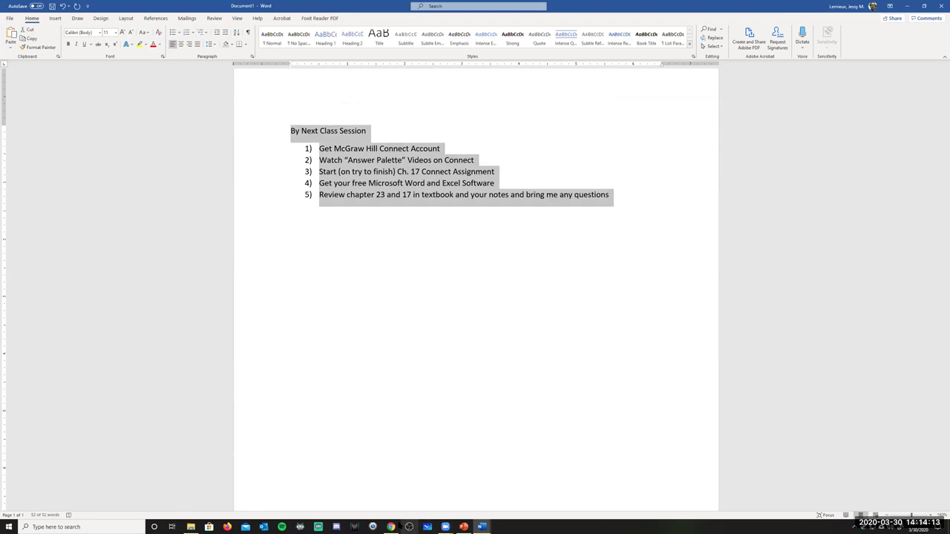
Switch back to Chrome and create a new announcement in the CHEM-151-01 course titled "Due by Class 4/1"
left_click(391, 526)
left_click(95, 137)
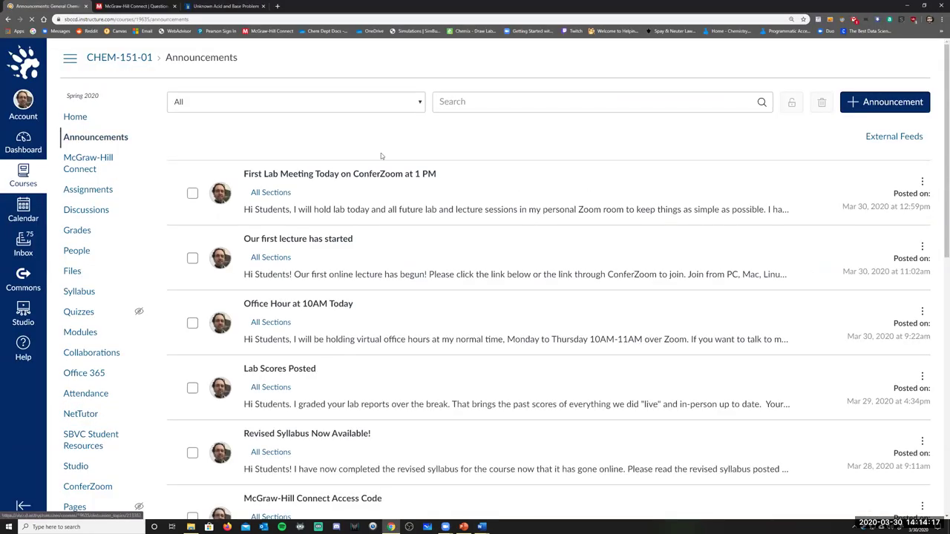
left_click(863, 106)
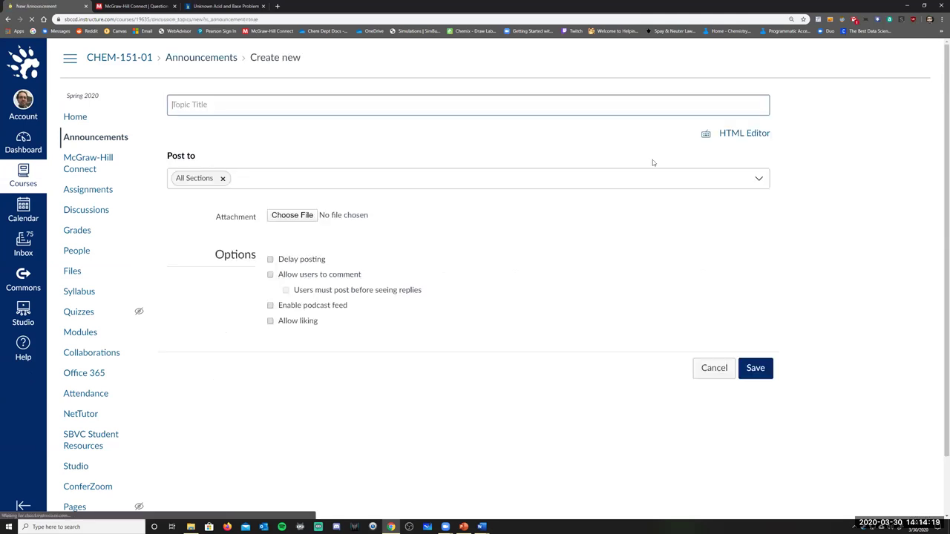
left_click(361, 110)
type("D")
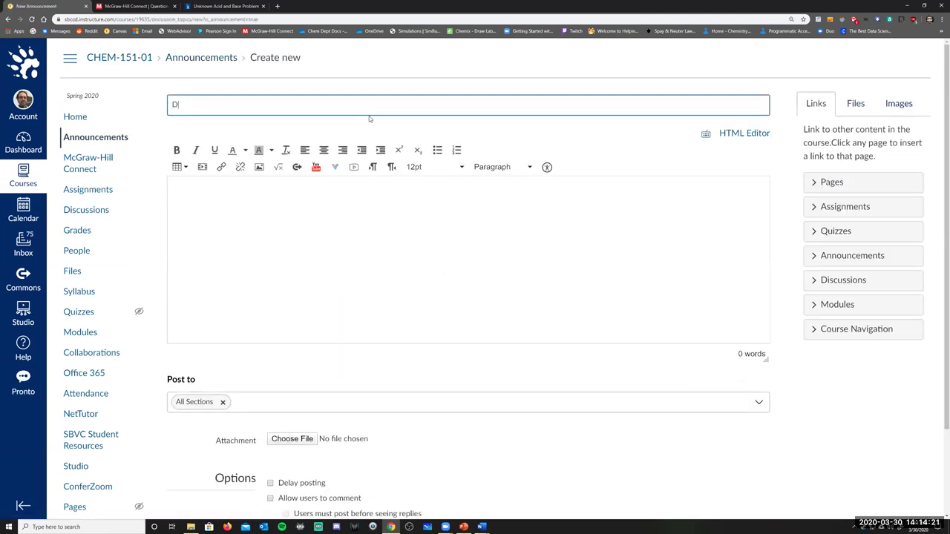
type("ie by Class 4/1")
left_click(181, 105)
key("BackSpace")
type("u")
Paste the copied to-do list into the announcement's body and save the announcement for all sections
left_click(209, 197)
key("ctrl+v")
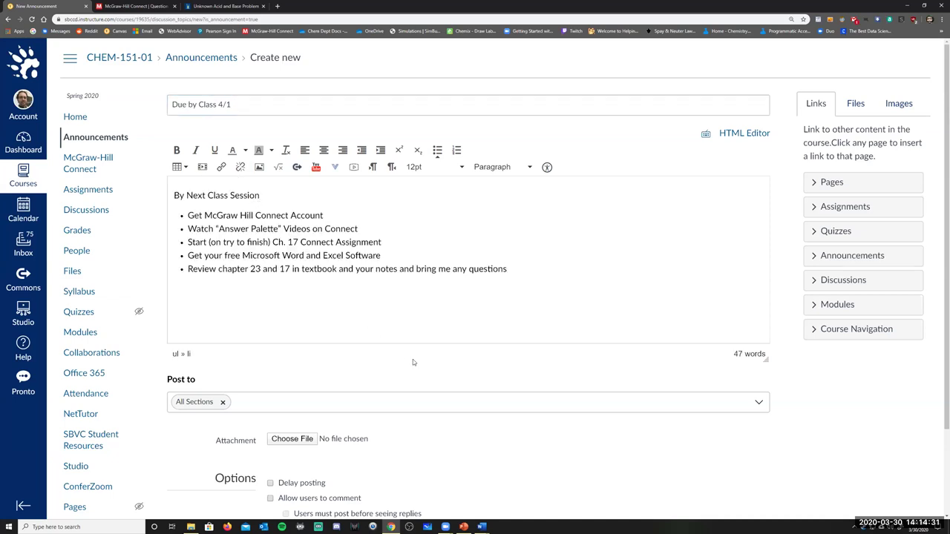
scroll(414, 362, "down", 2)
left_click(756, 489)
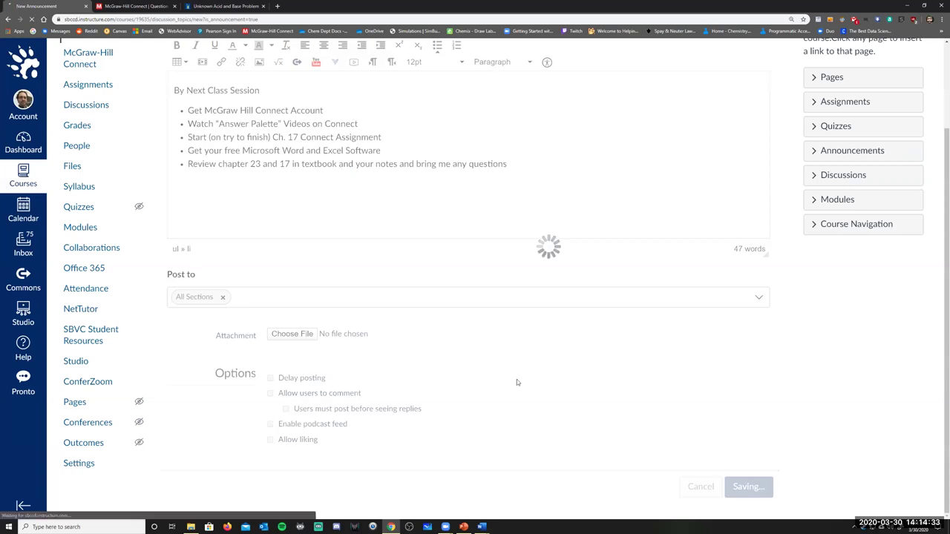